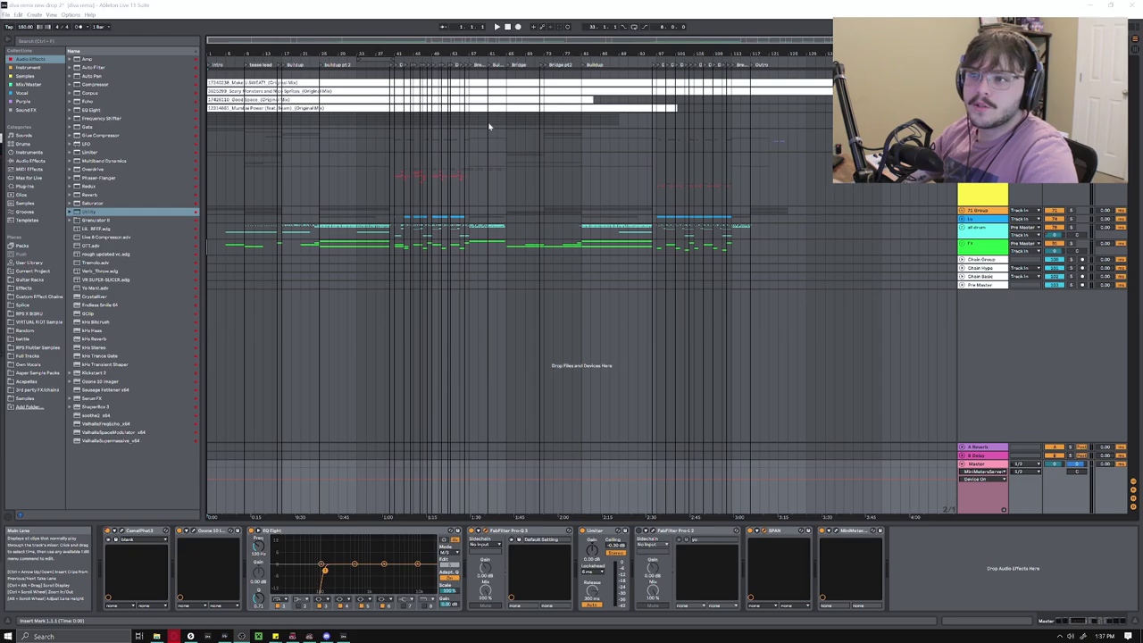
Expand the stem and VOX groups and unfold the full original vocals track to show its waveform
{"action": "left_click", "coordinate": [962, 134]}
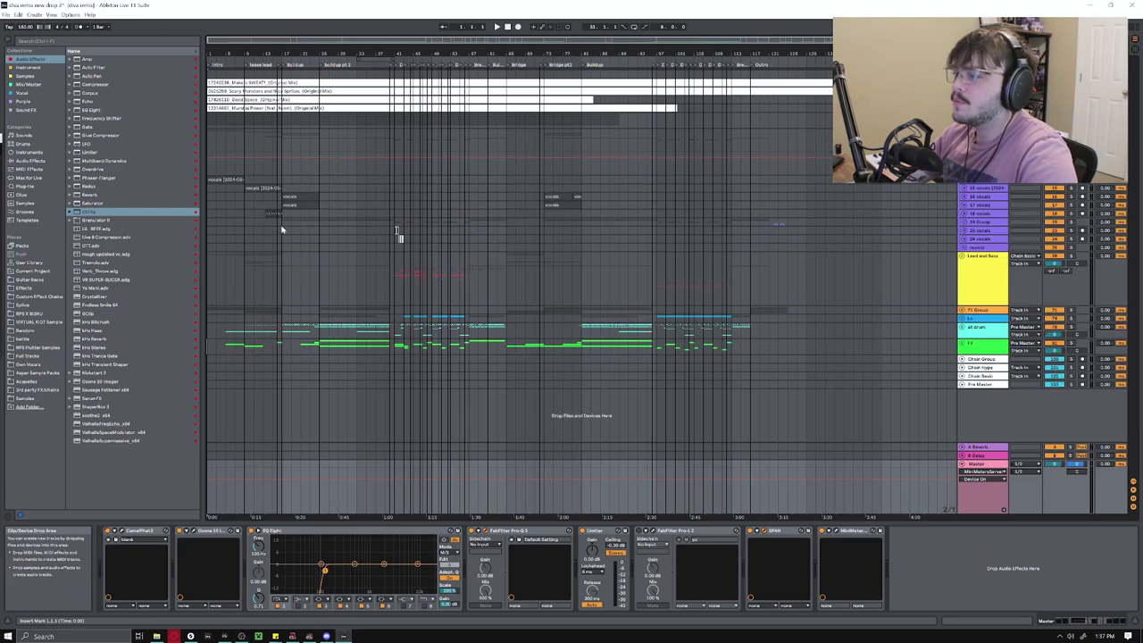
{"action": "left_click", "coordinate": [962, 117]}
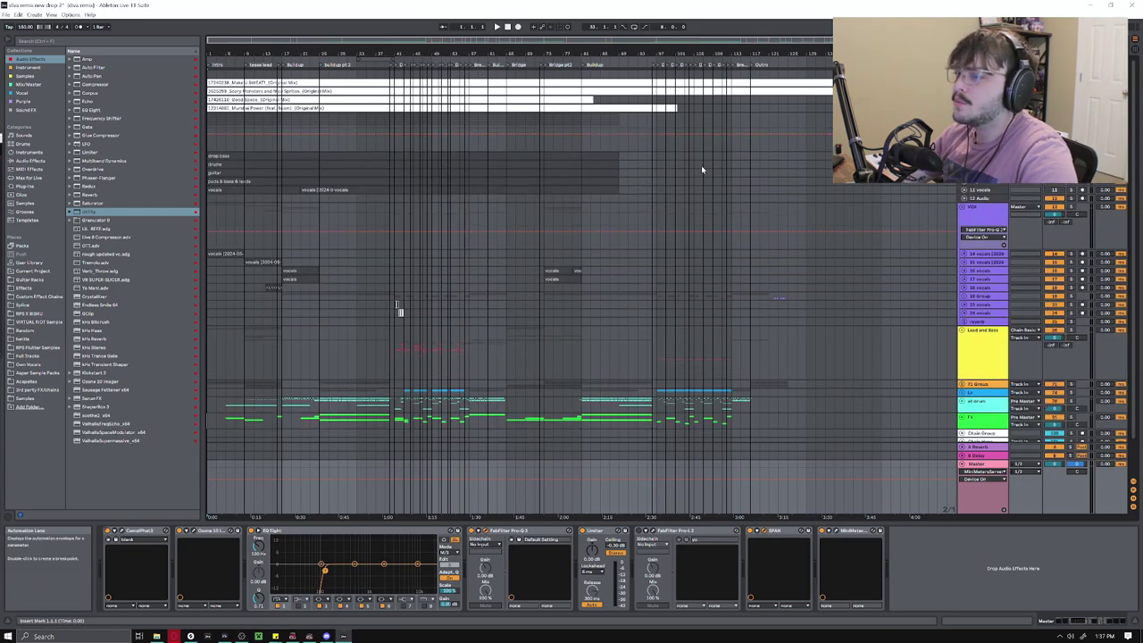
{"action": "left_click", "coordinate": [962, 155]}
{"action": "left_click", "coordinate": [984, 174]}
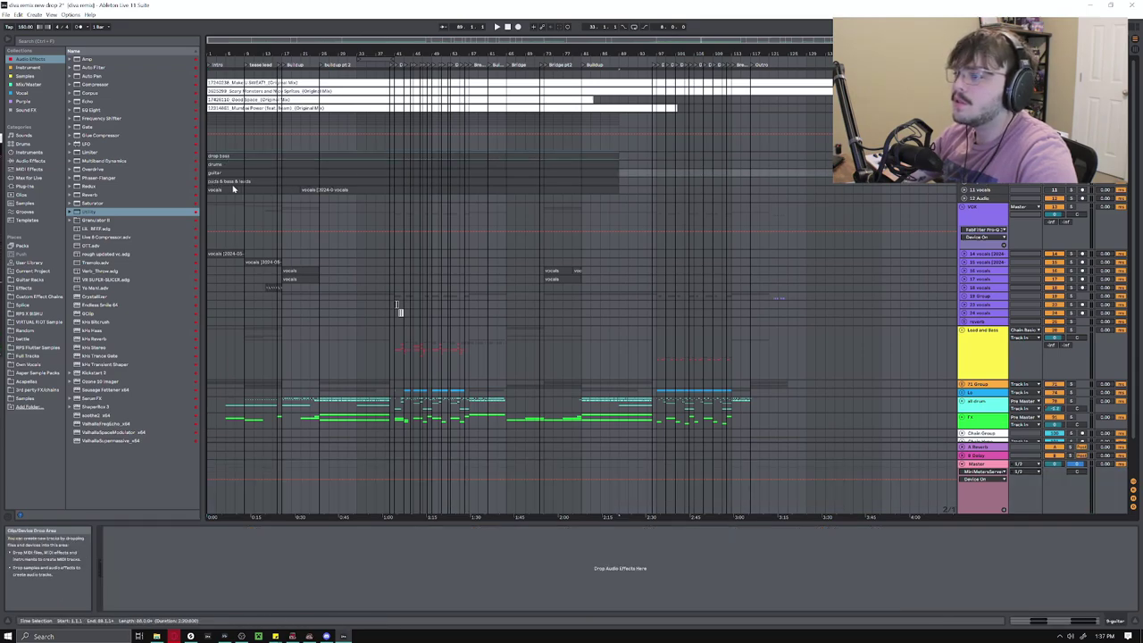
{"action": "left_click", "coordinate": [962, 198]}
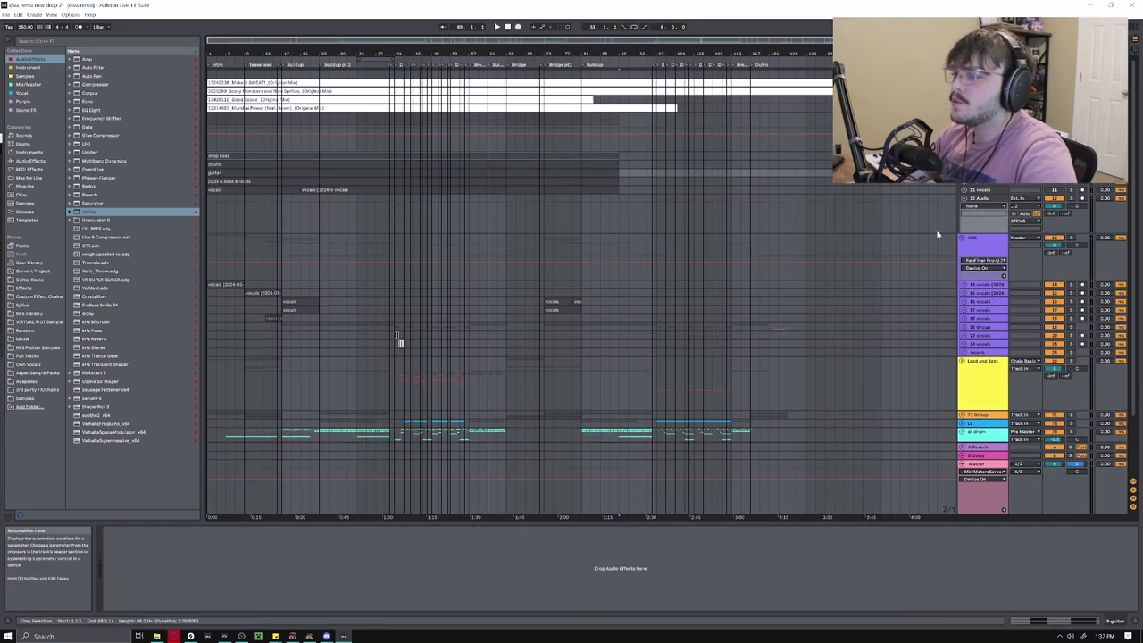
{"action": "left_click", "coordinate": [947, 194]}
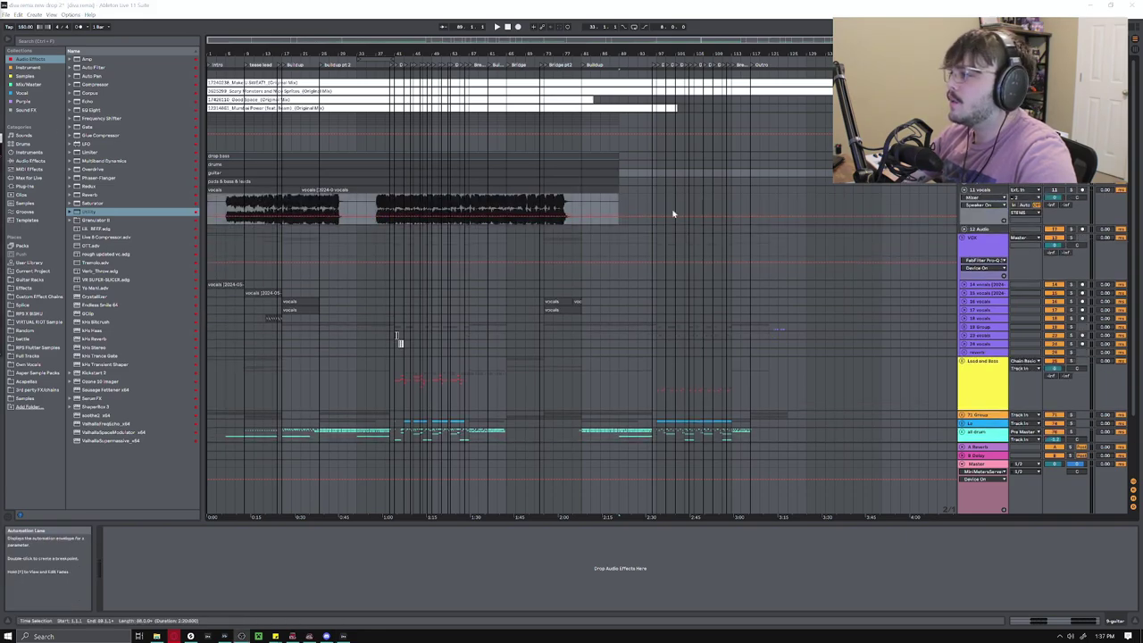
Unfold the 14 vocals track in the VOX group and play its intro clip in solo
{"action": "scroll", "coordinate": [272, 209], "scroll_direction": "down", "scroll_amount": 4}
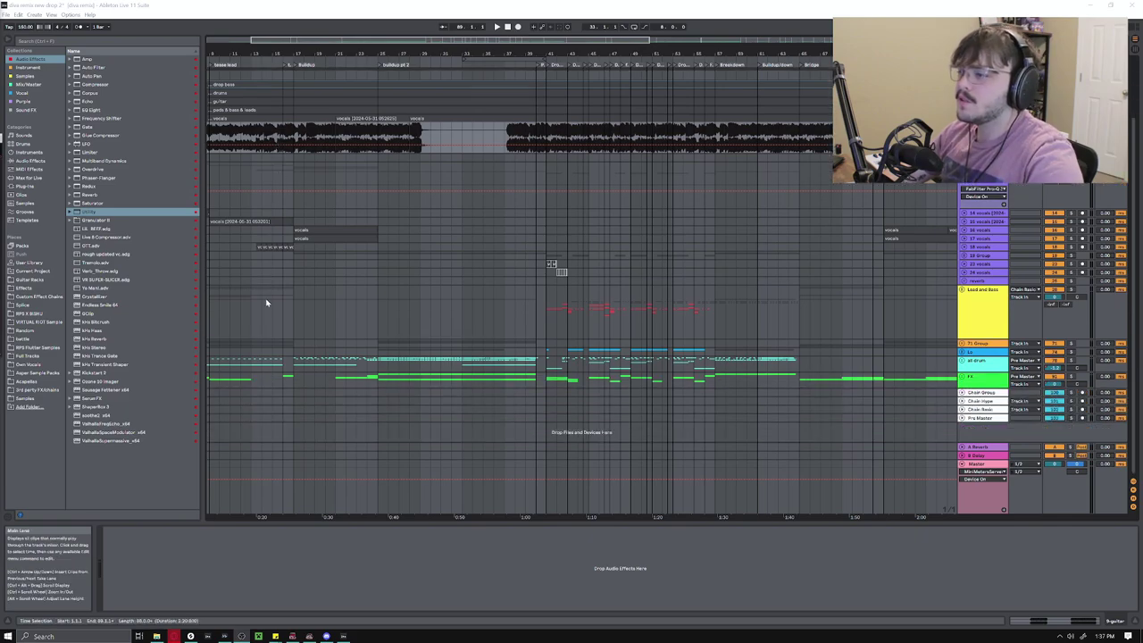
{"action": "scroll", "coordinate": [244, 276], "scroll_direction": "up", "scroll_amount": 5}
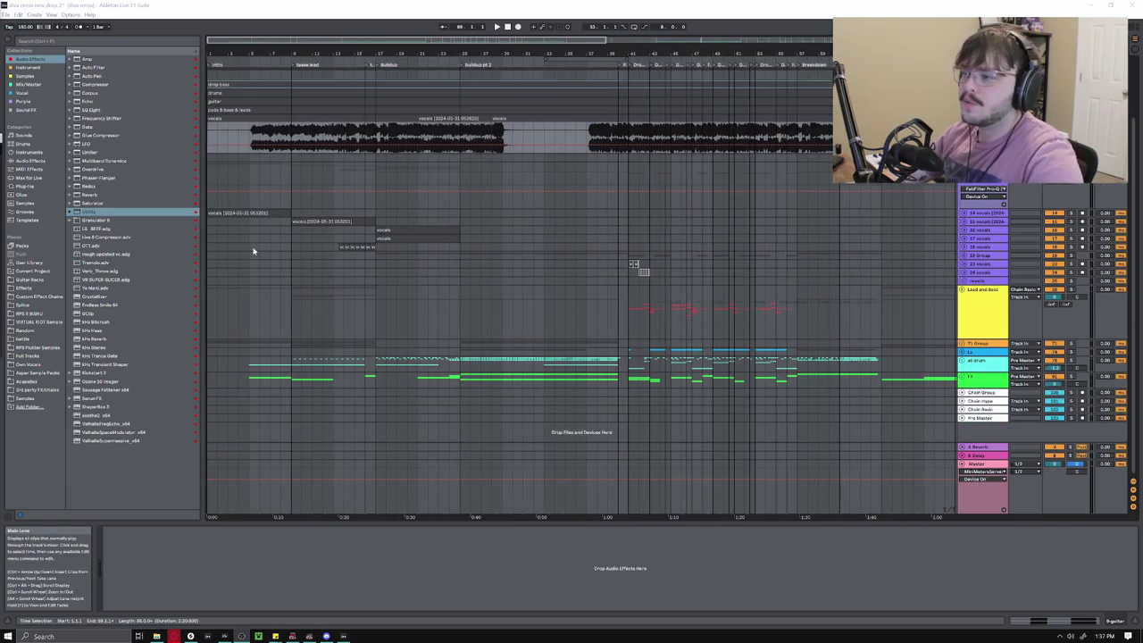
{"action": "left_click", "coordinate": [208, 203]}
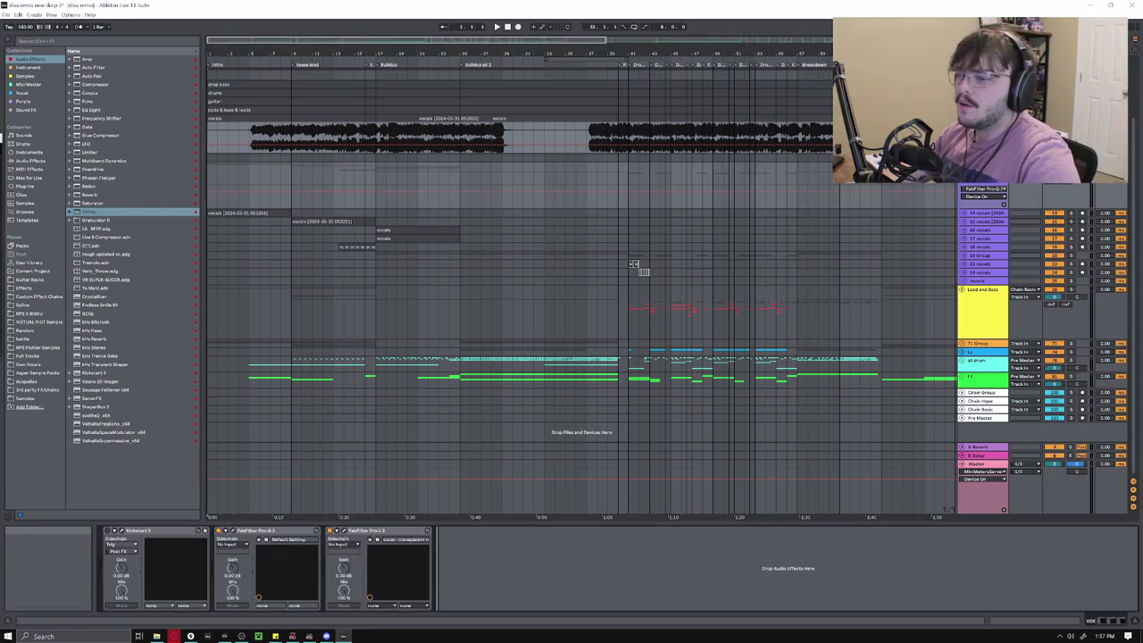
{"action": "left_click", "coordinate": [964, 213]}
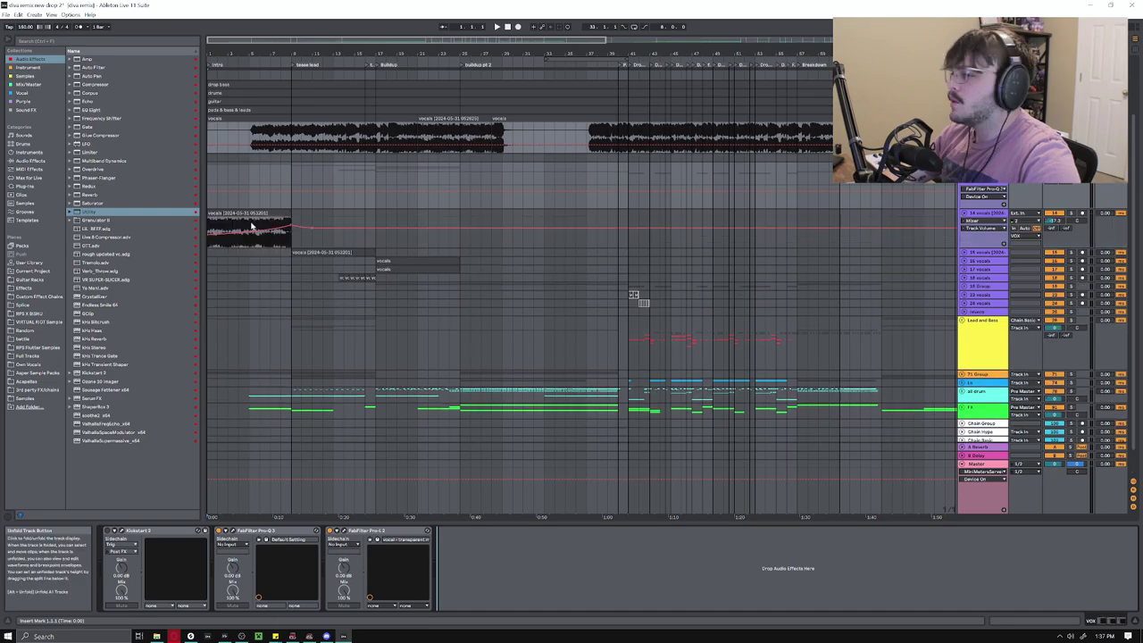
{"action": "left_click", "coordinate": [210, 229]}
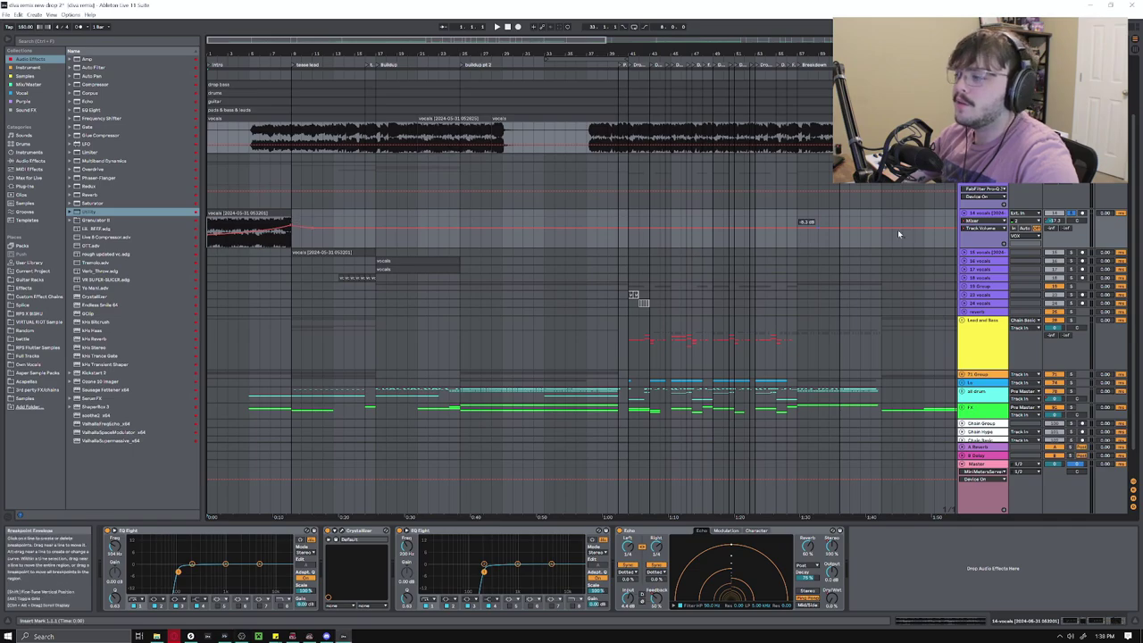
{"action": "key", "text": "space"}
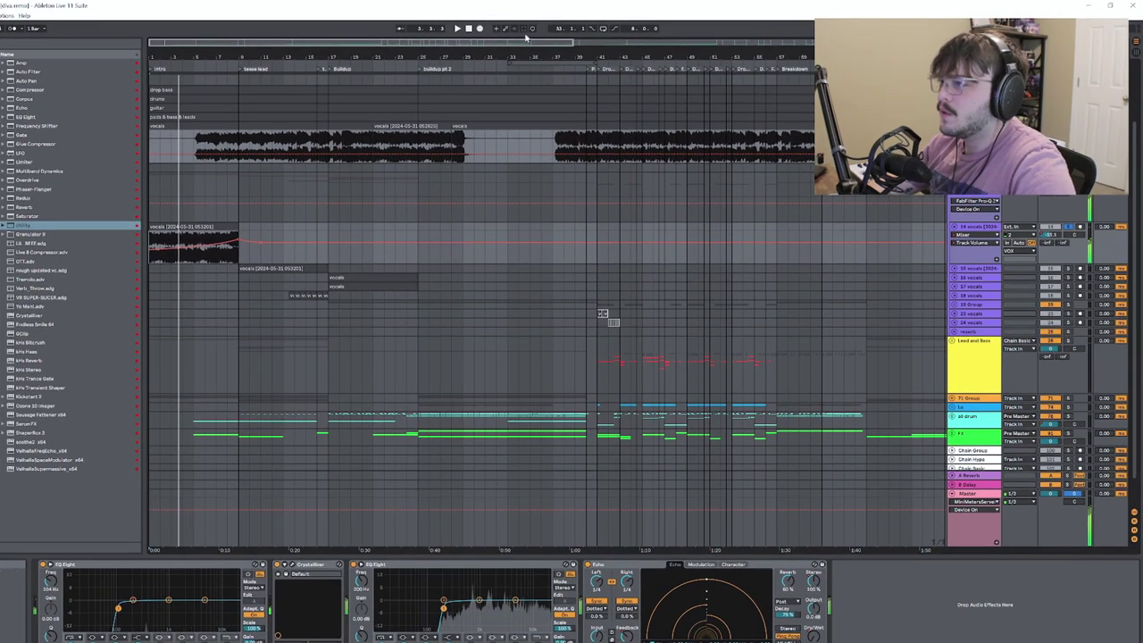
{"action": "left_click", "coordinate": [469, 29]}
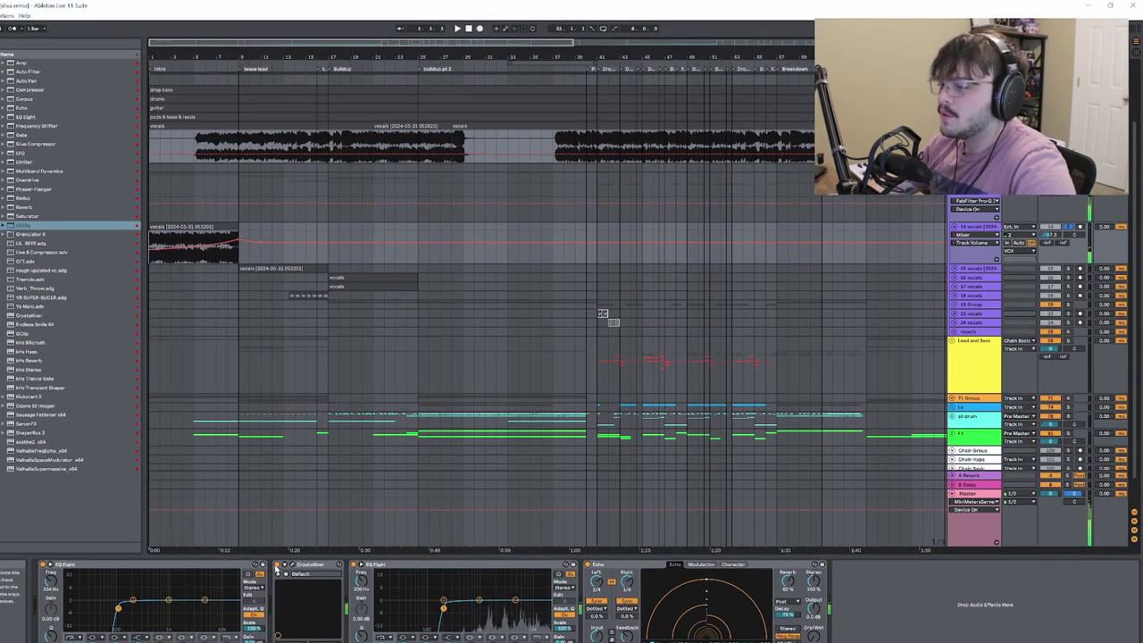
Open Crystallizer on the 14 vocals track, show its DelayValue automation, and close the plug-in window
{"action": "left_click", "coordinate": [290, 568]}
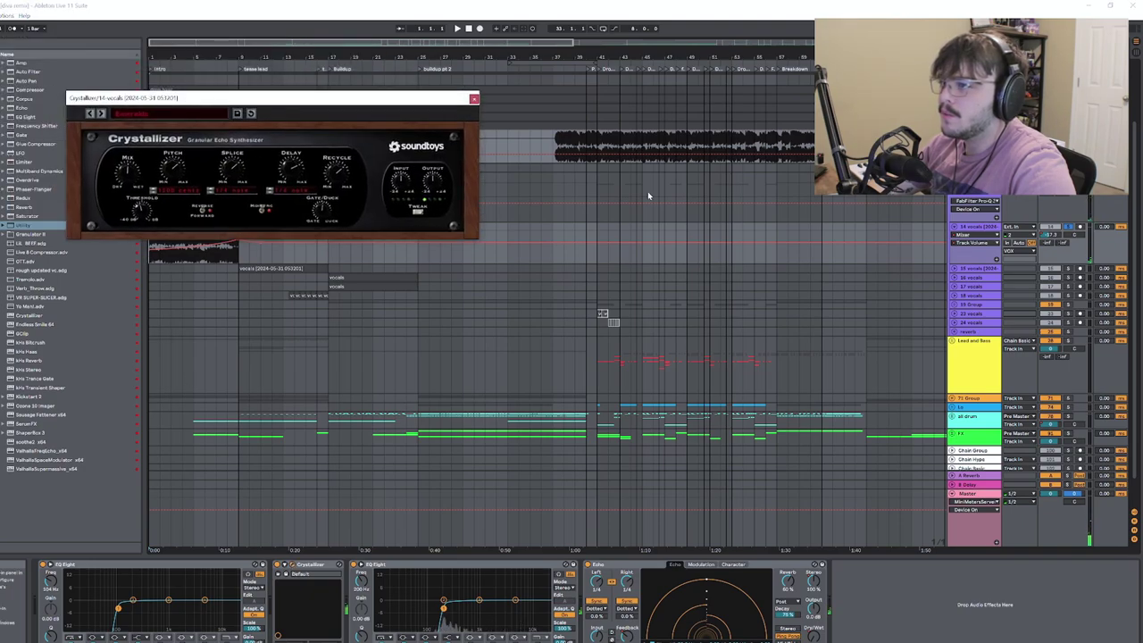
{"action": "left_click", "coordinate": [981, 245]}
{"action": "left_click", "coordinate": [980, 275]}
{"action": "left_click", "coordinate": [981, 229]}
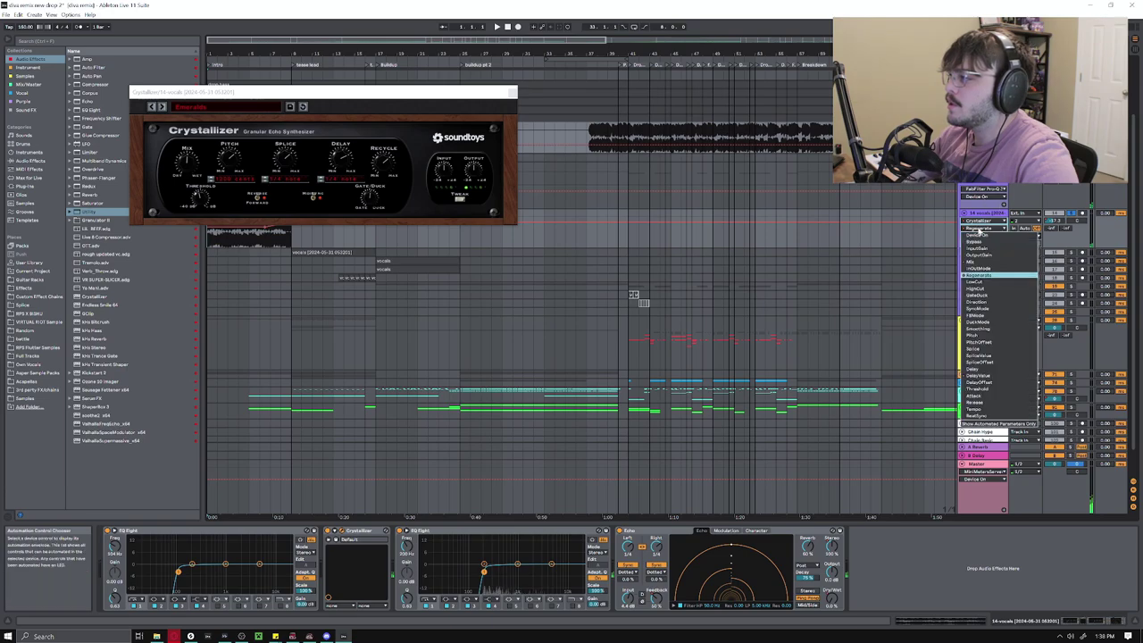
{"action": "left_click", "coordinate": [993, 378]}
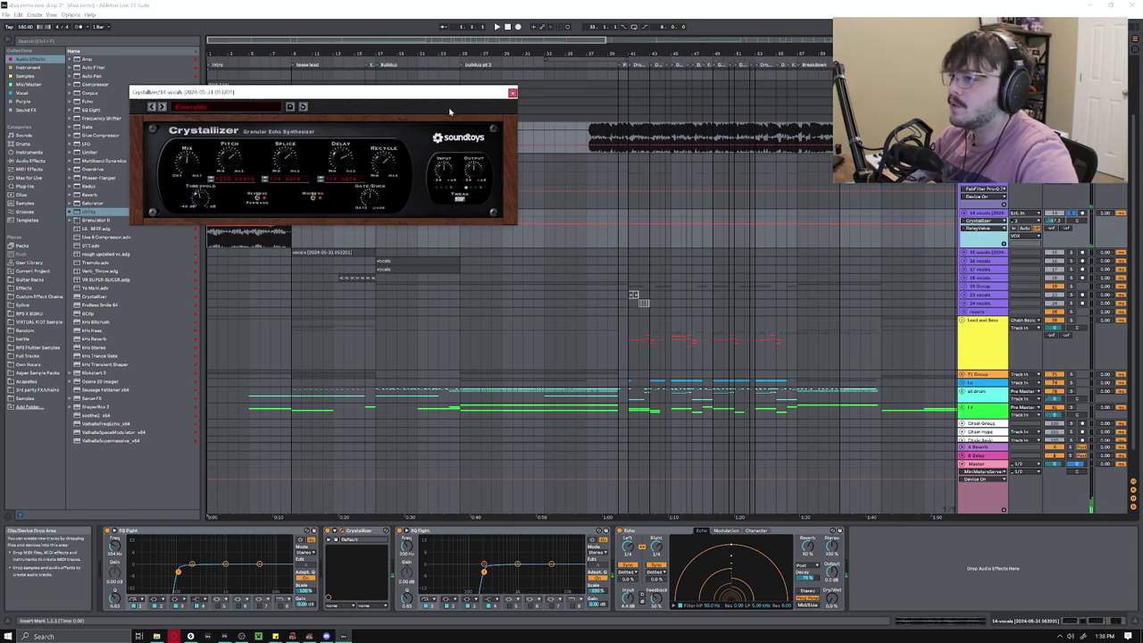
{"action": "left_click_drag", "start_coordinate": [469, 98], "coordinate": [475, 98]}
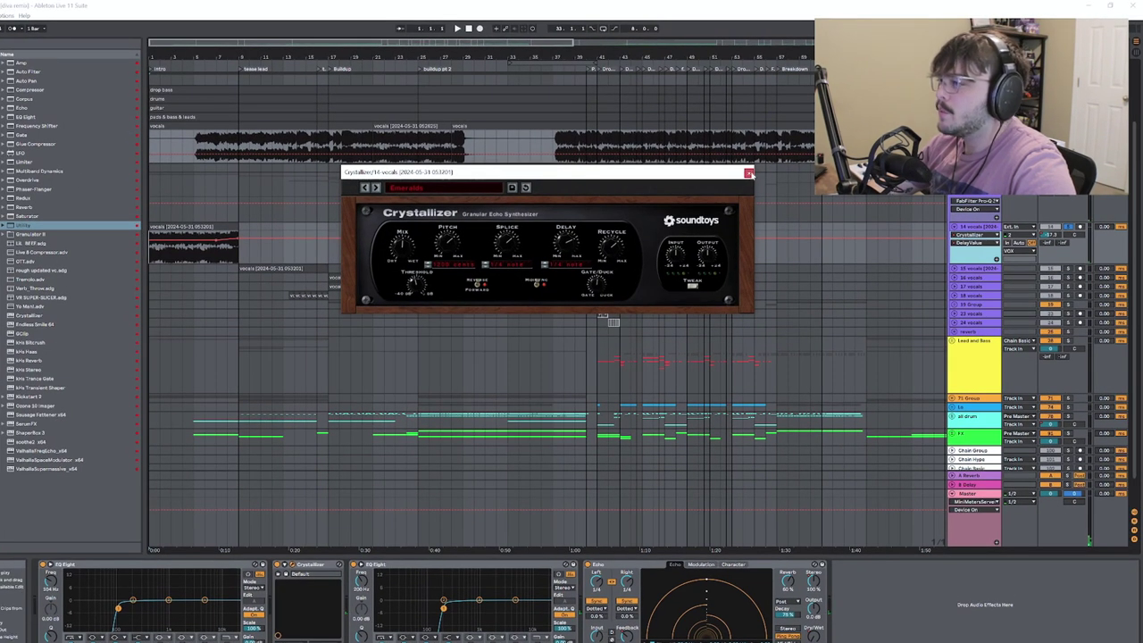
{"action": "left_click", "coordinate": [750, 174]}
Show Crystallizer's Mix automation on the 14 vocals track and play the song from the start
{"action": "left_click", "coordinate": [985, 246]}
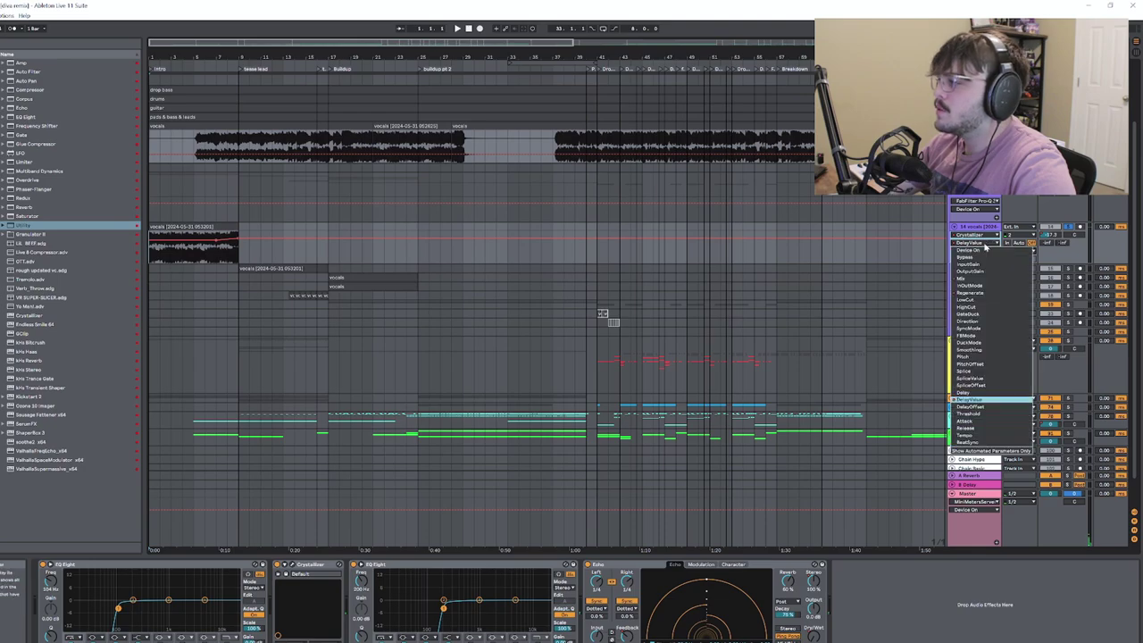
{"action": "left_click", "coordinate": [981, 280]}
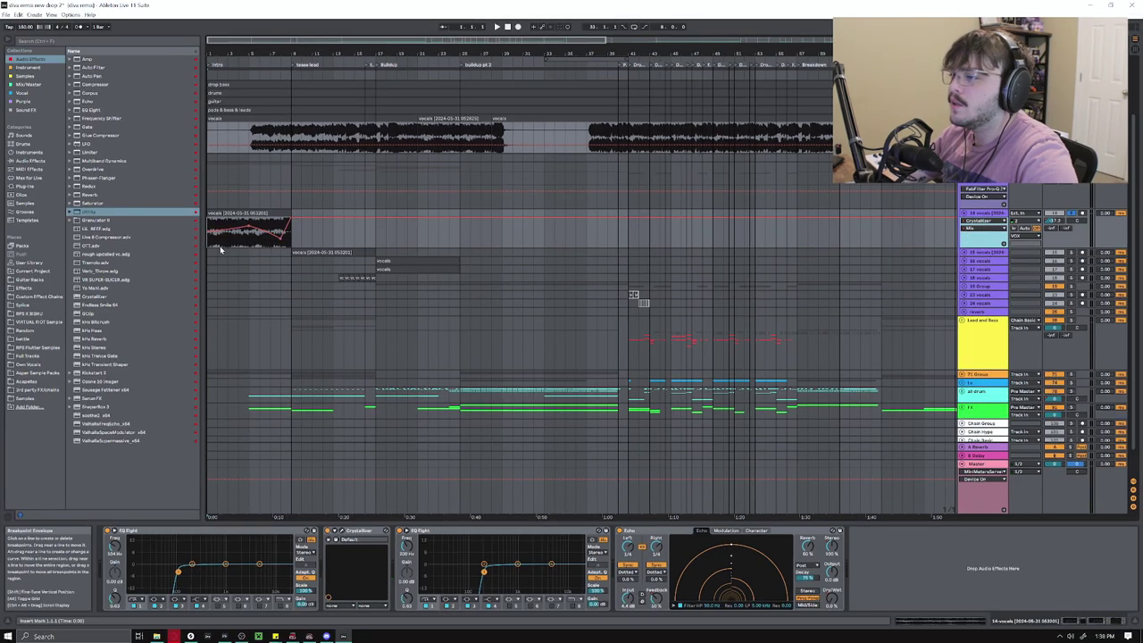
{"action": "left_click", "coordinate": [293, 253]}
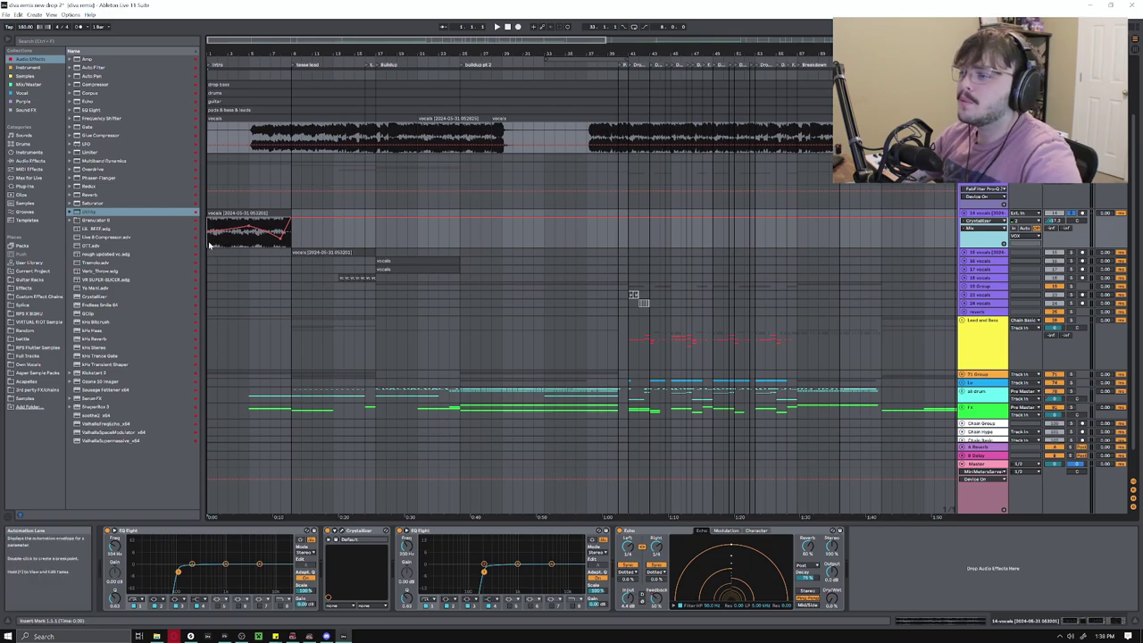
{"action": "key", "text": "space"}
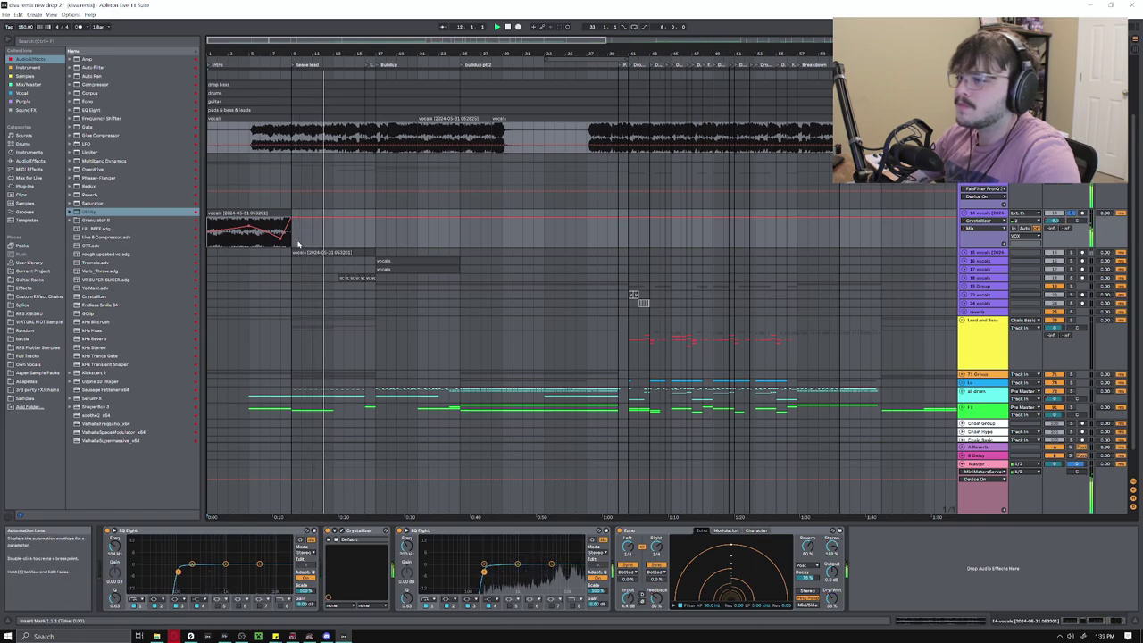
{"action": "key", "text": "space"}
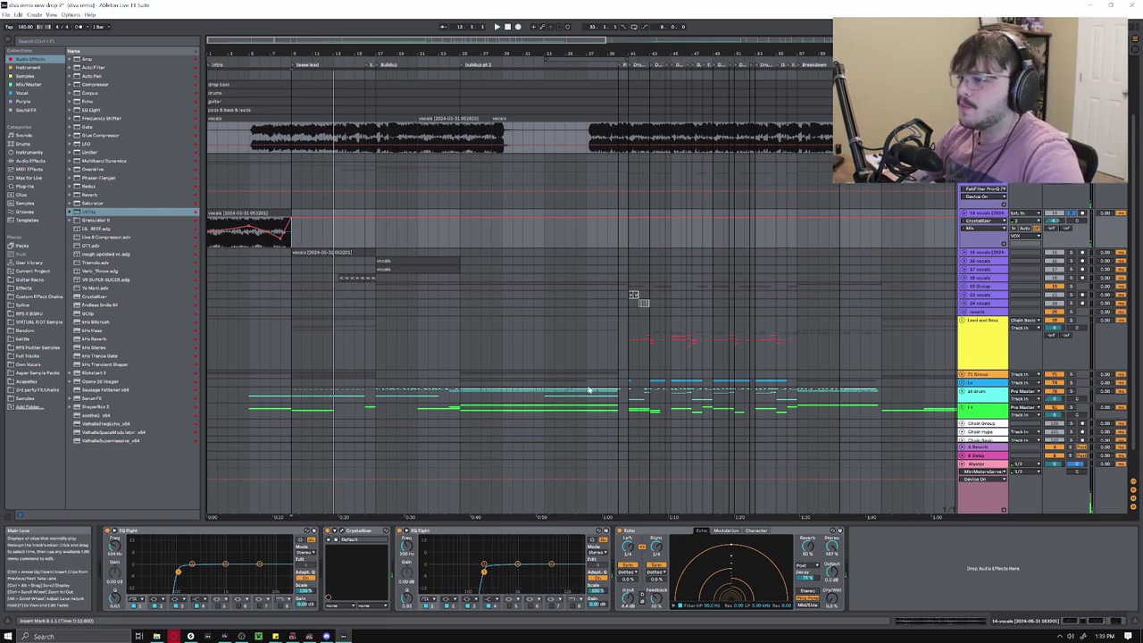
Show the Echo device's Dry/Wet automation on the 14 vocals track
{"action": "left_click", "coordinate": [658, 534]}
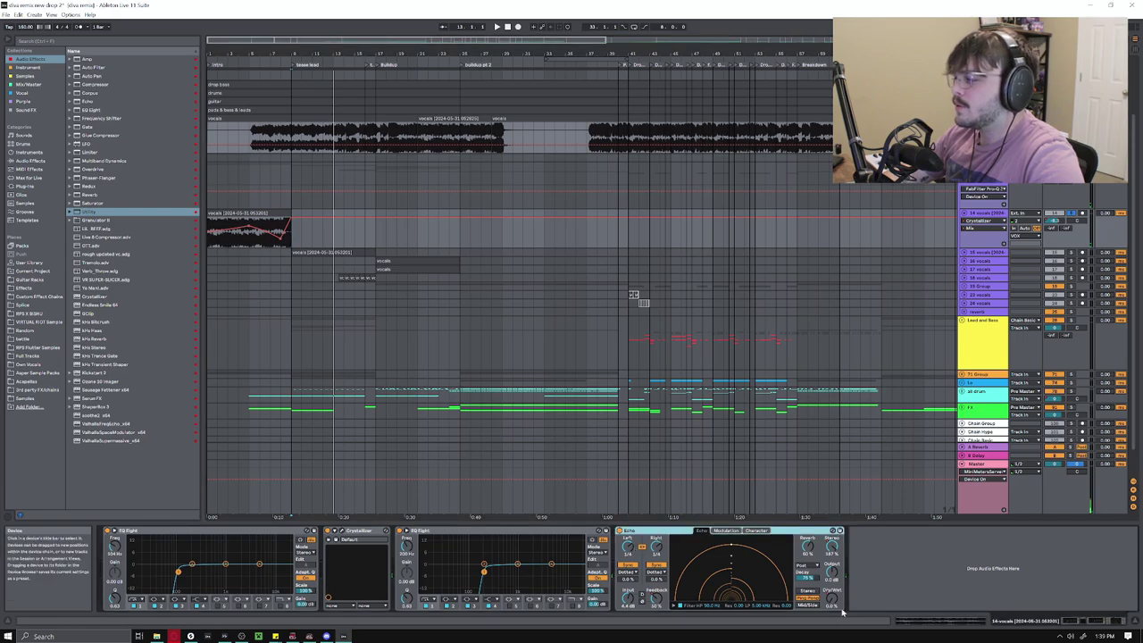
{"action": "left_click", "coordinate": [836, 605]}
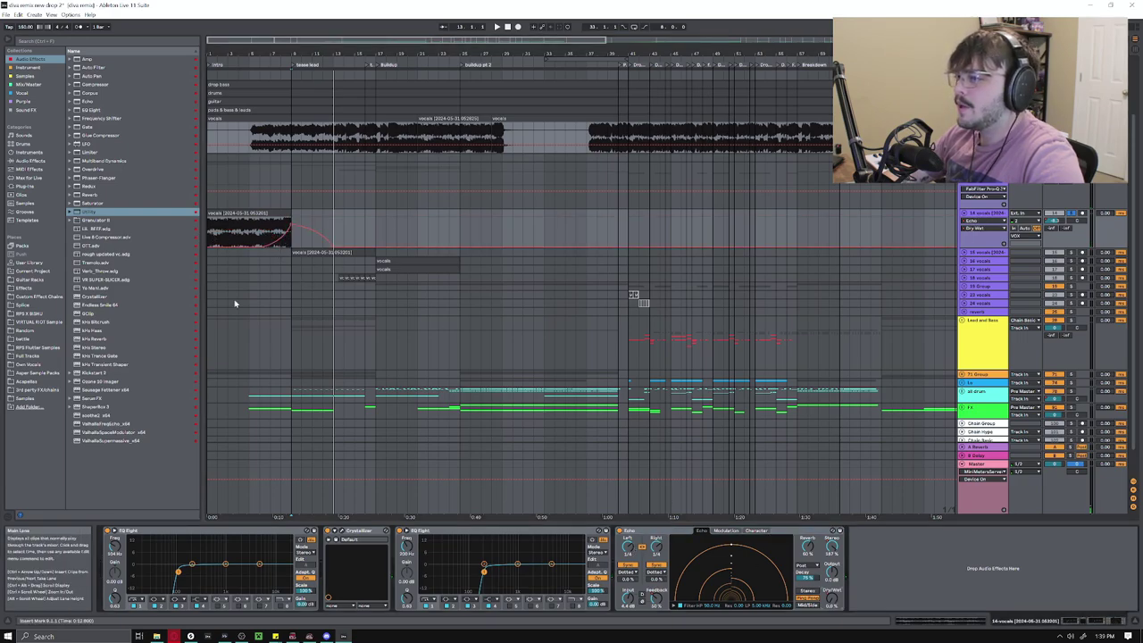
Expand the all drum, Drums and FX groups to show the Hat loop and the intro's reversed impact clip
{"action": "scroll", "coordinate": [756, 335], "scroll_direction": "down", "scroll_amount": 1}
{"action": "scroll", "coordinate": [581, 295], "scroll_direction": "down", "scroll_amount": 1}
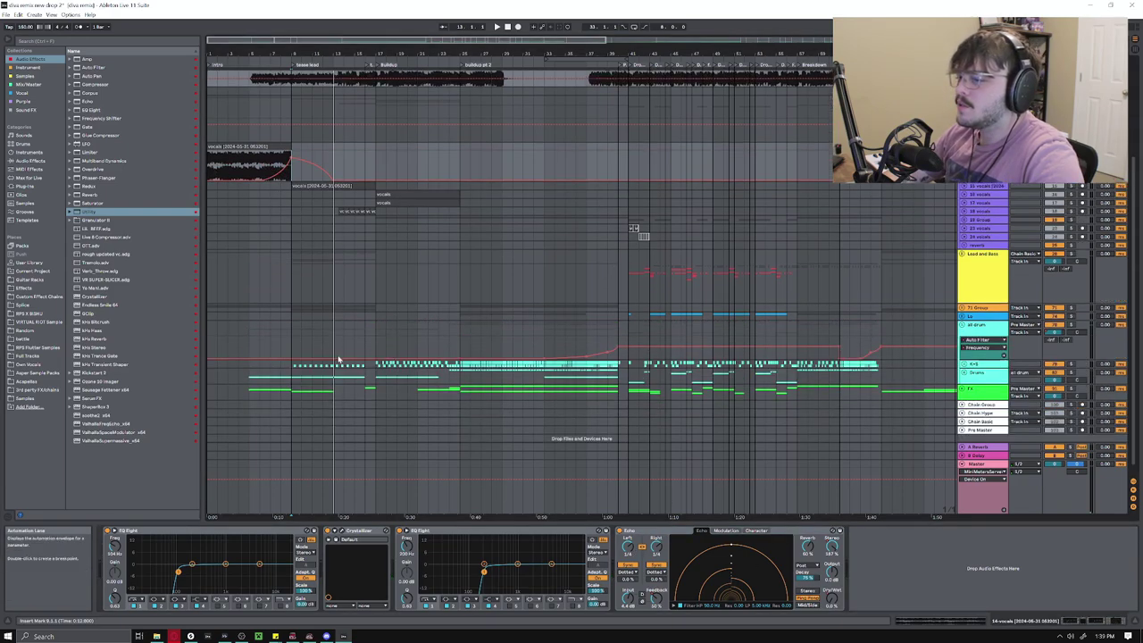
{"action": "left_click", "coordinate": [272, 369]}
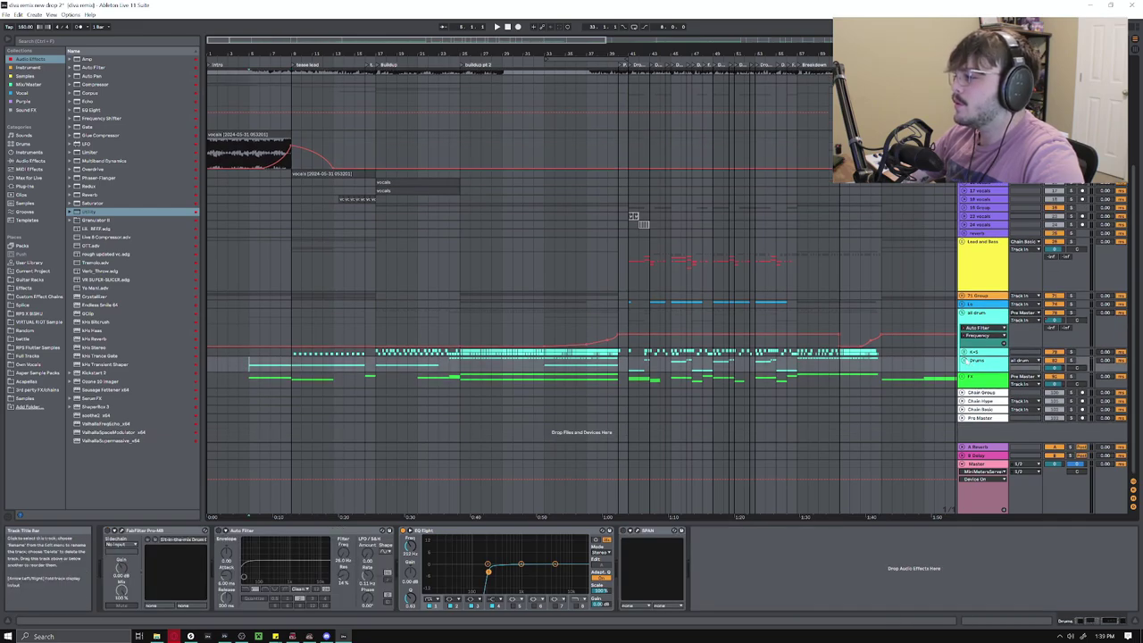
{"action": "left_click", "coordinate": [962, 359]}
{"action": "scroll", "coordinate": [510, 376], "scroll_direction": "down", "scroll_amount": 1}
{"action": "scroll", "coordinate": [511, 376], "scroll_direction": "down", "scroll_amount": 1}
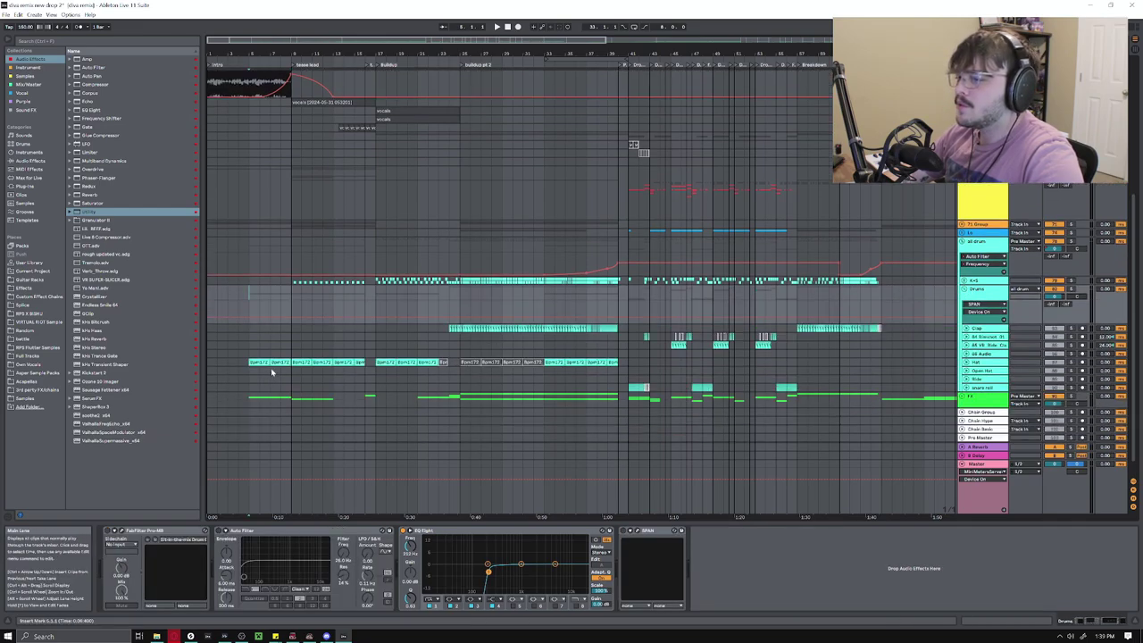
{"action": "left_click", "coordinate": [966, 363]}
{"action": "scroll", "coordinate": [308, 384], "scroll_direction": "down", "scroll_amount": 1}
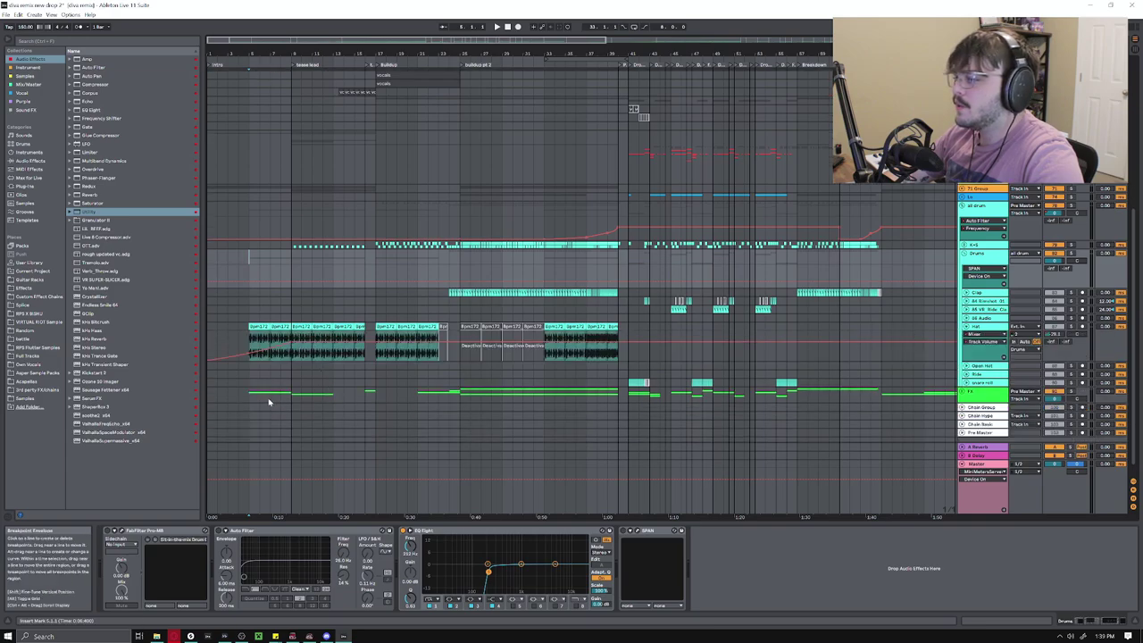
{"action": "left_click", "coordinate": [963, 392]}
{"action": "scroll", "coordinate": [439, 408], "scroll_direction": "down", "scroll_amount": 2}
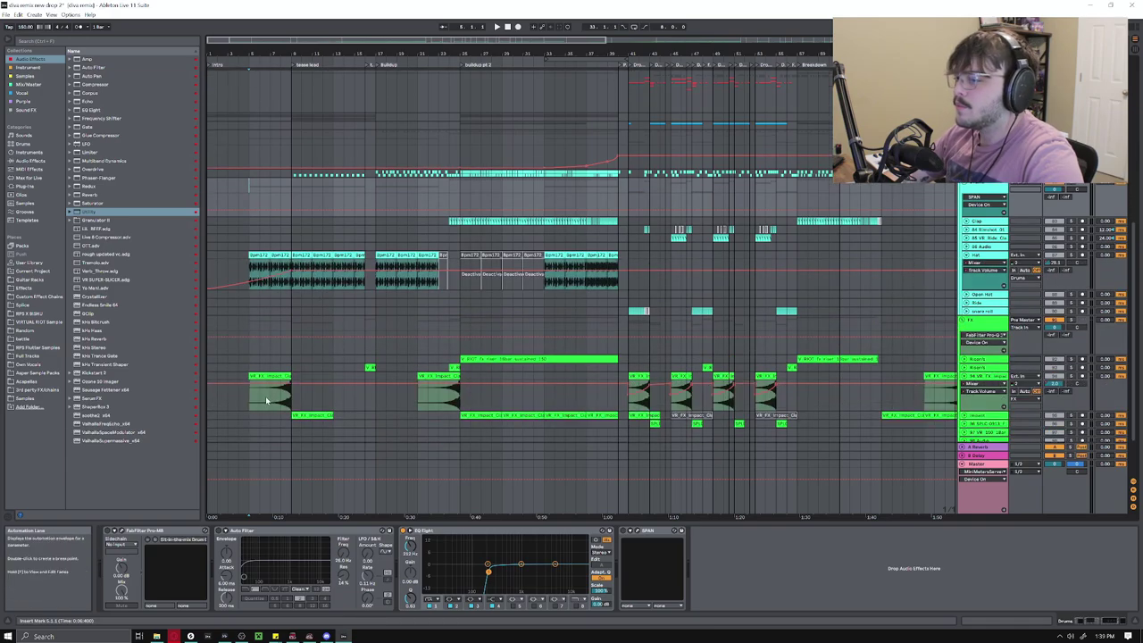
Play the intro's Hat loop and the reversed impact leading into the tease lead section, each in solo
{"action": "left_click", "coordinate": [251, 397]}
{"action": "left_click", "coordinate": [269, 286]}
{"action": "key", "text": "space"}
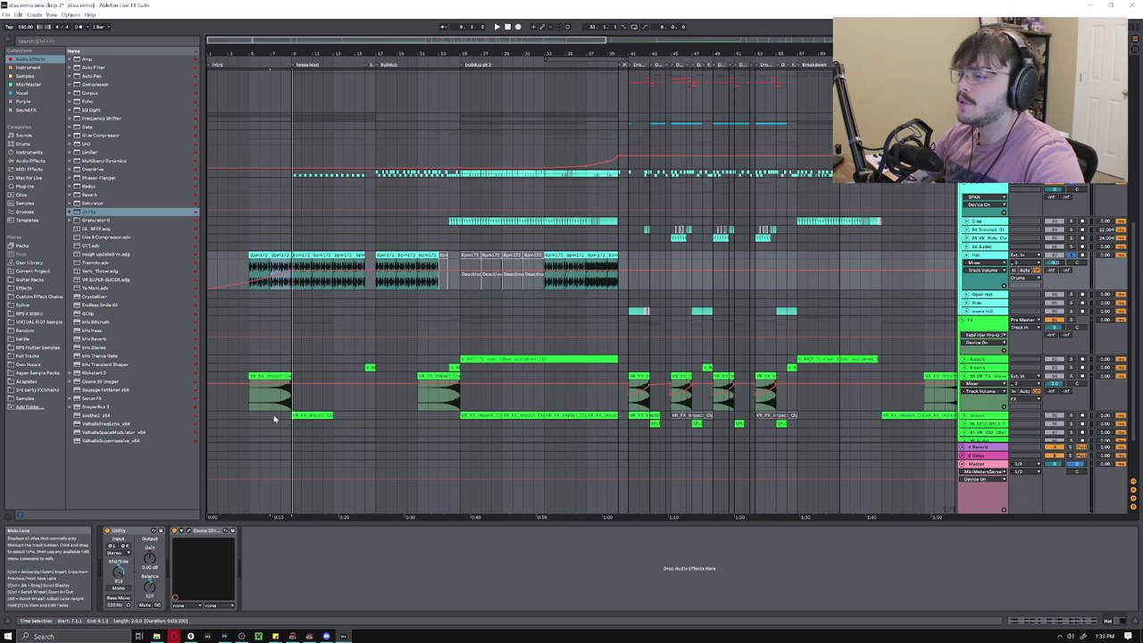
{"action": "left_click", "coordinate": [284, 398]}
{"action": "key", "text": "space"}
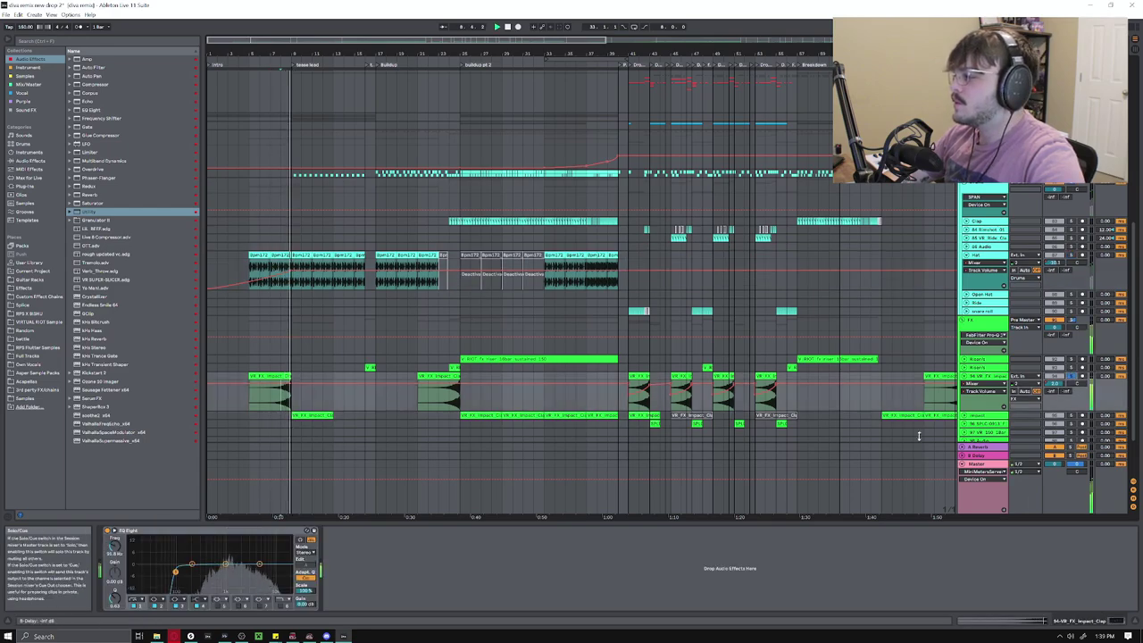
{"action": "scroll", "coordinate": [282, 401], "scroll_direction": "down", "scroll_amount": 2}
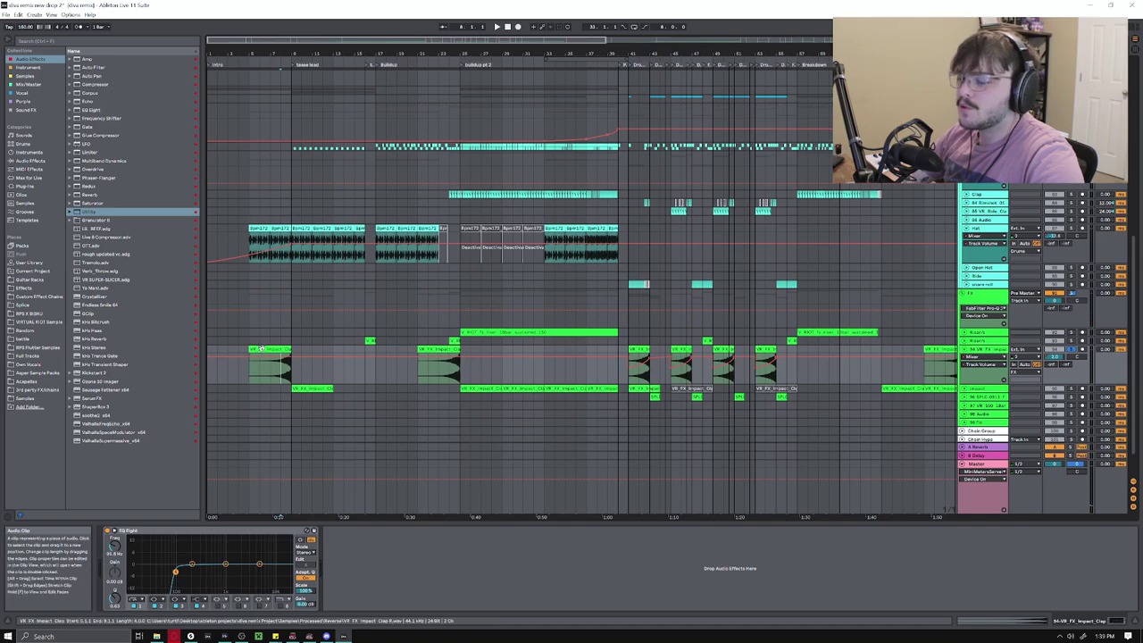
Unfold the 15 vocals track and examine its clip in the tease lead section alongside the drum tracks
{"action": "left_click", "coordinate": [258, 388]}
{"action": "scroll", "coordinate": [258, 388], "scroll_direction": "up", "scroll_amount": 3}
{"action": "scroll", "coordinate": [258, 388], "scroll_direction": "down", "scroll_amount": 3}
{"action": "scroll", "coordinate": [332, 331], "scroll_direction": "up", "scroll_amount": 4}
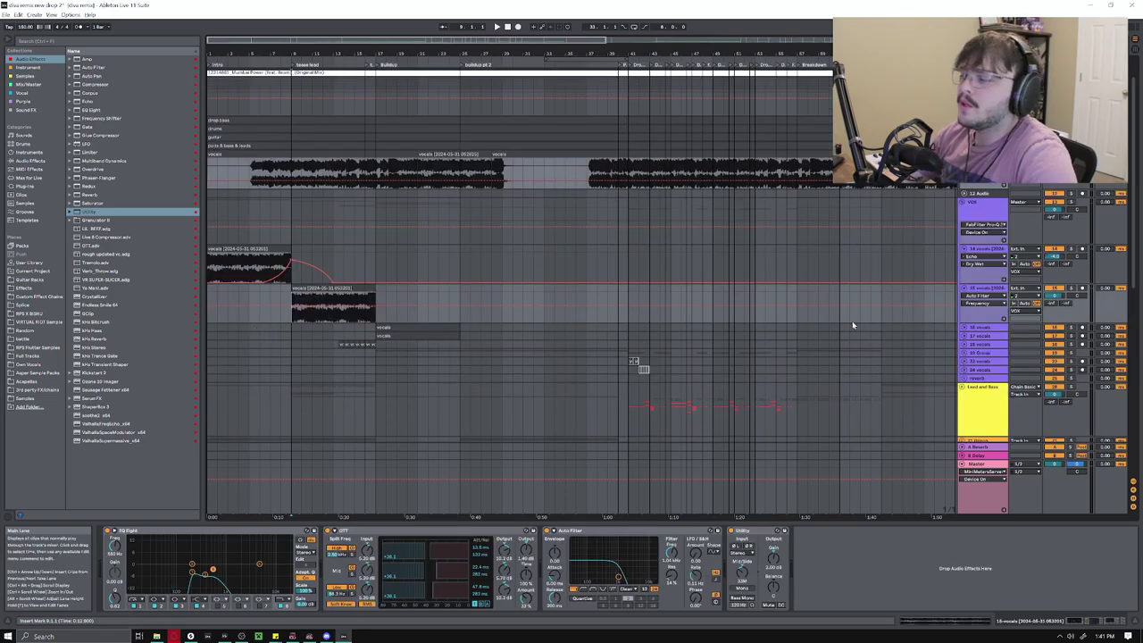
{"action": "scroll", "coordinate": [640, 357], "scroll_direction": "down", "scroll_amount": 2}
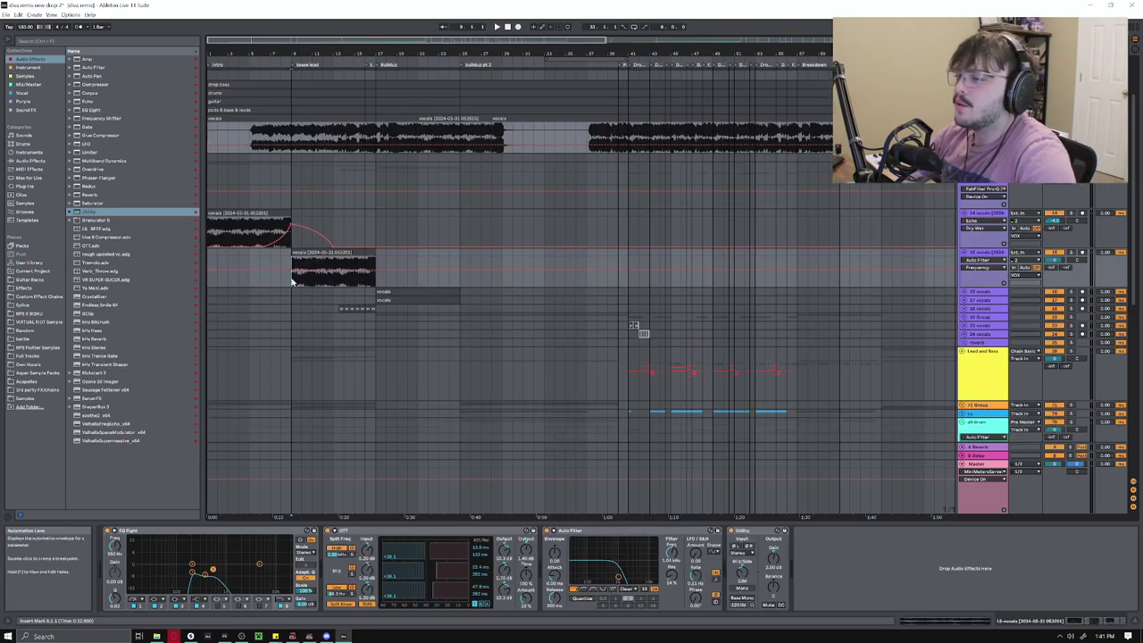
{"action": "scroll", "coordinate": [296, 283], "scroll_direction": "down", "scroll_amount": 2}
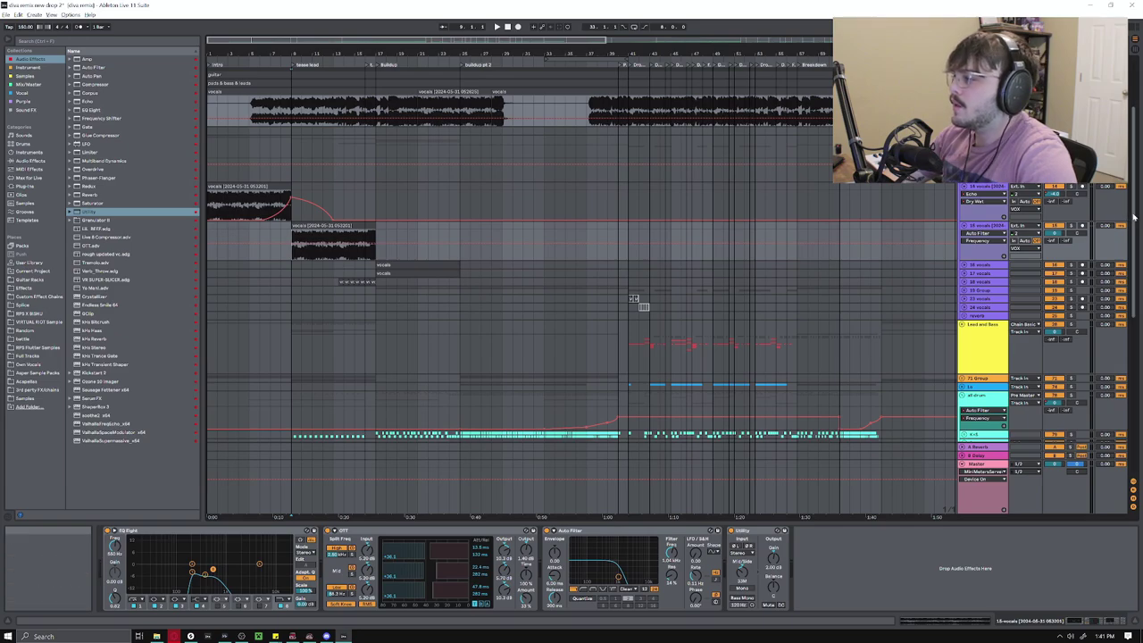
{"action": "scroll", "coordinate": [449, 213], "scroll_direction": "down", "scroll_amount": 5}
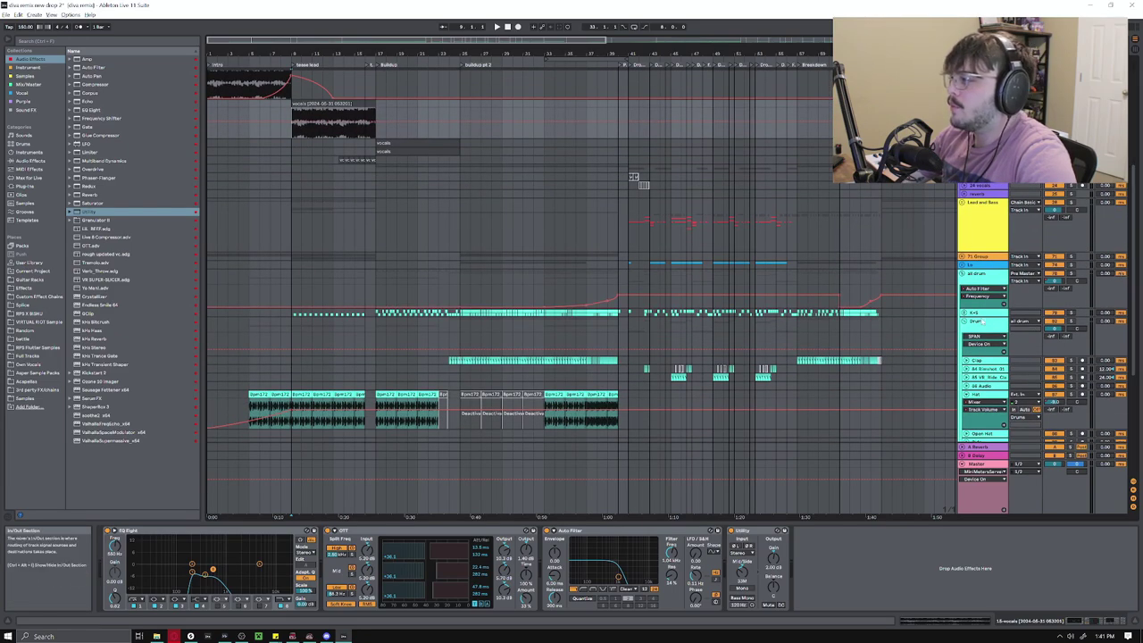
Play the tease lead section from bar 9, reviewing the FX impact clip, vocals and drum tracks
{"action": "scroll", "coordinate": [323, 357], "scroll_direction": "down", "scroll_amount": 6}
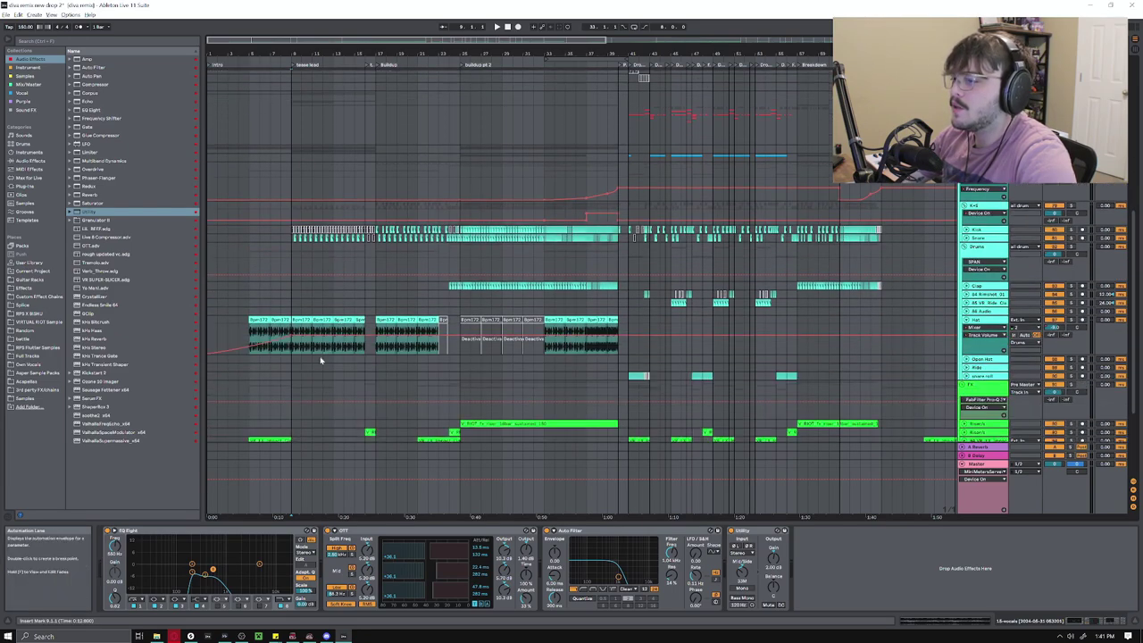
{"action": "scroll", "coordinate": [322, 359], "scroll_direction": "down", "scroll_amount": 2}
{"action": "left_click", "coordinate": [297, 334]}
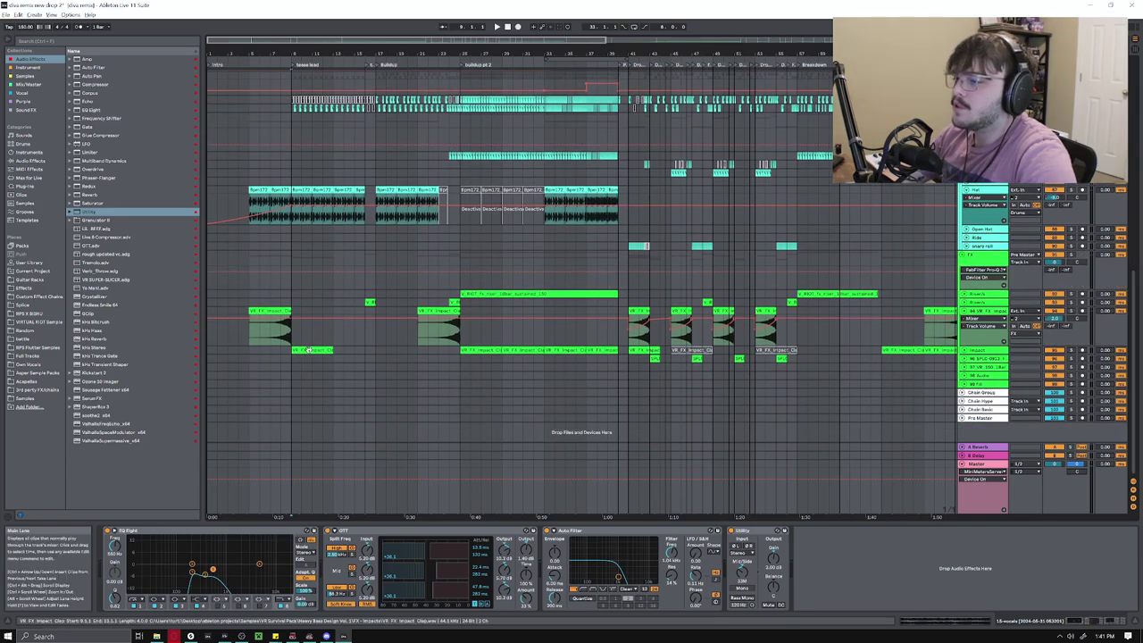
{"action": "left_click", "coordinate": [292, 303]}
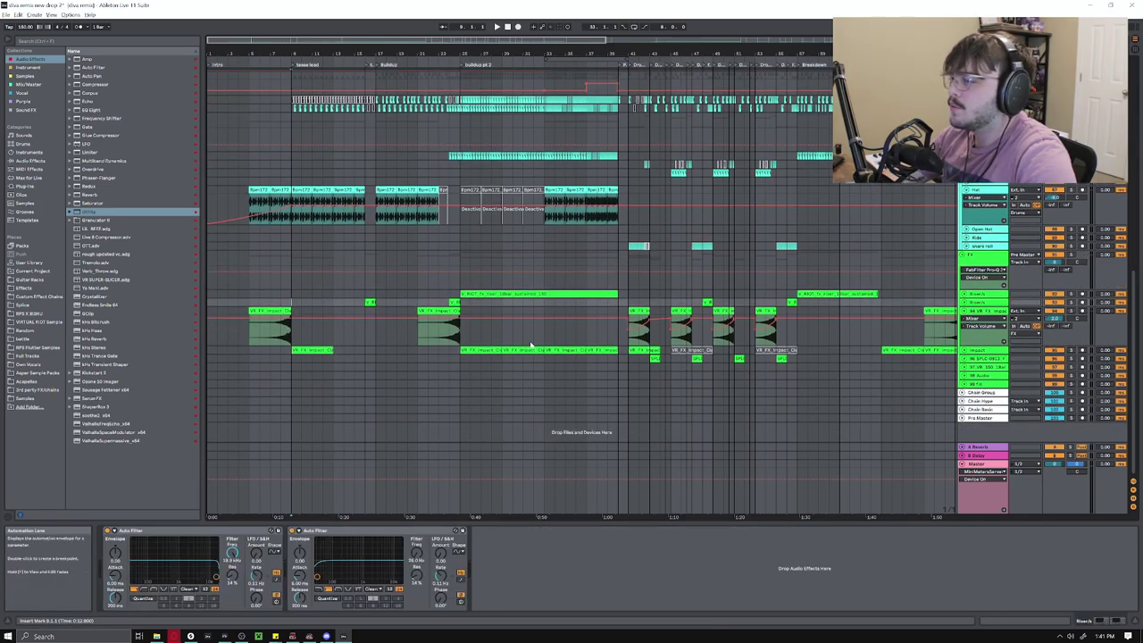
{"action": "scroll", "coordinate": [638, 230], "scroll_direction": "up", "scroll_amount": 10}
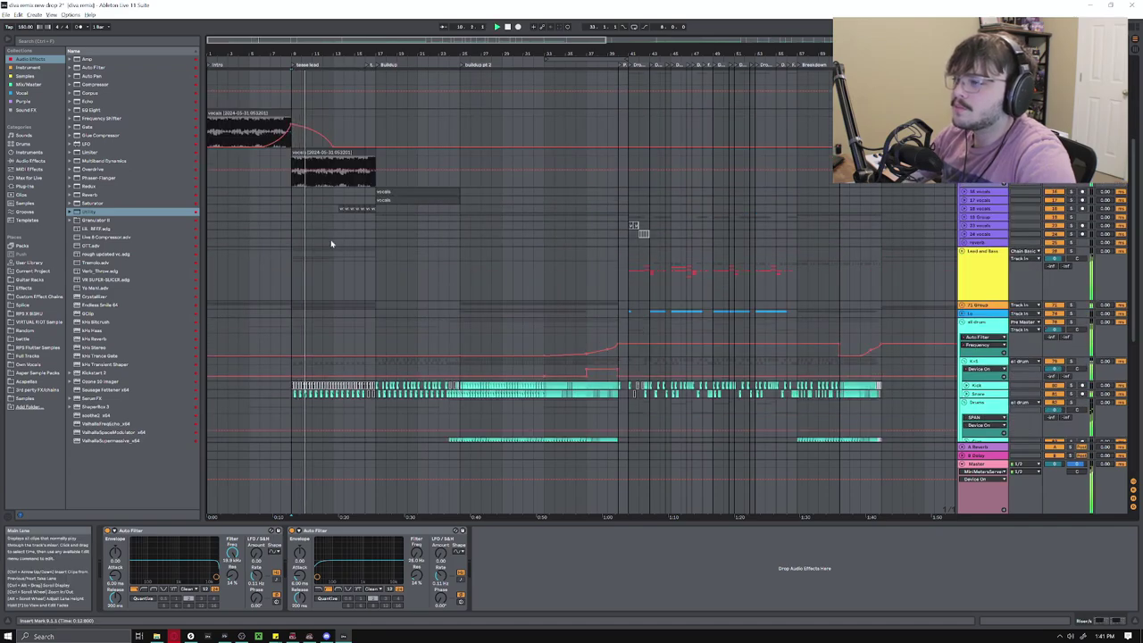
{"action": "scroll", "coordinate": [373, 229], "scroll_direction": "up", "scroll_amount": 1}
{"action": "scroll", "coordinate": [376, 236], "scroll_direction": "down", "scroll_amount": 1}
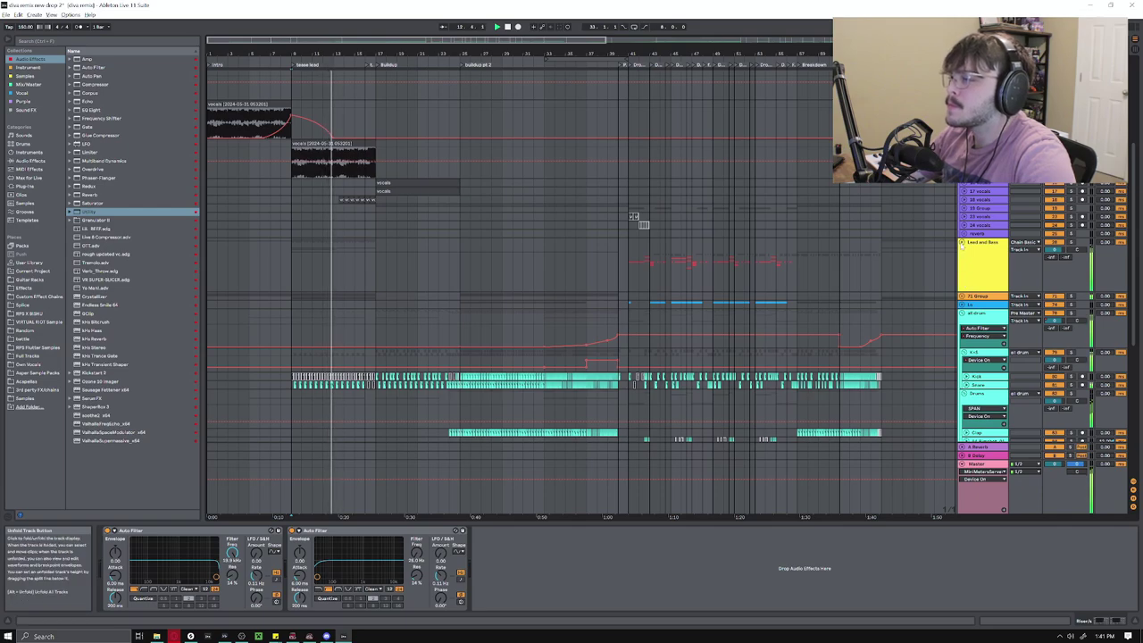
Expand the Lead and Bass group and its Lead subgroup to show the guitar clip in the tease lead section
{"action": "left_click", "coordinate": [962, 242]}
{"action": "scroll", "coordinate": [474, 319], "scroll_direction": "down", "scroll_amount": 2}
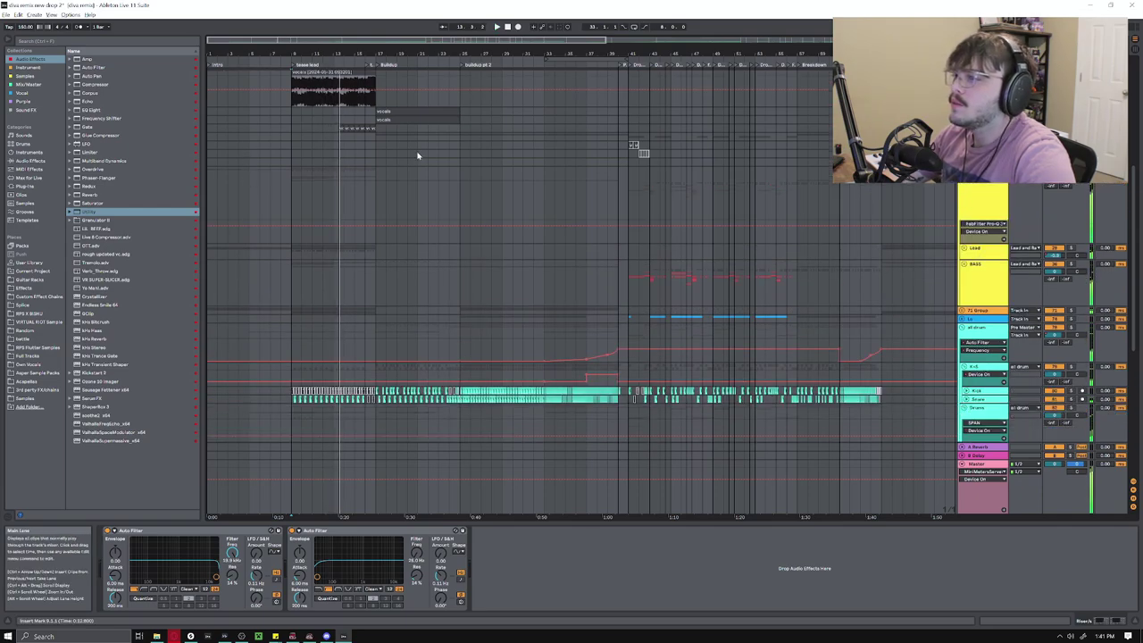
{"action": "scroll", "coordinate": [357, 204], "scroll_direction": "up", "scroll_amount": 1}
{"action": "left_click", "coordinate": [331, 112]}
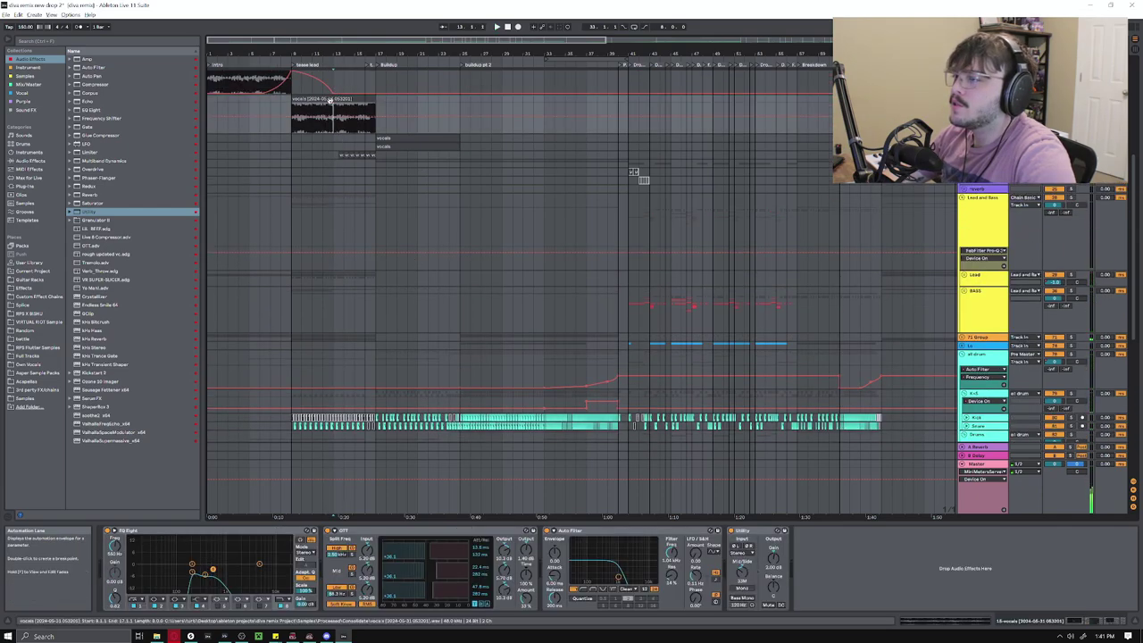
{"action": "scroll", "coordinate": [557, 377], "scroll_direction": "down", "scroll_amount": 3}
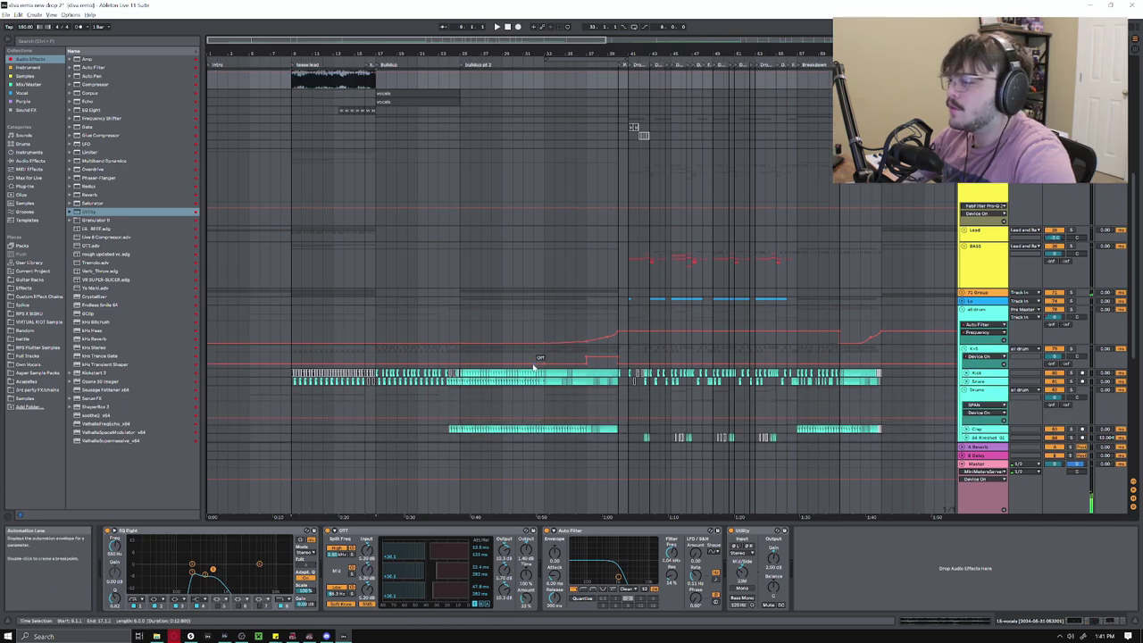
{"action": "scroll", "coordinate": [634, 101], "scroll_direction": "up", "scroll_amount": 3}
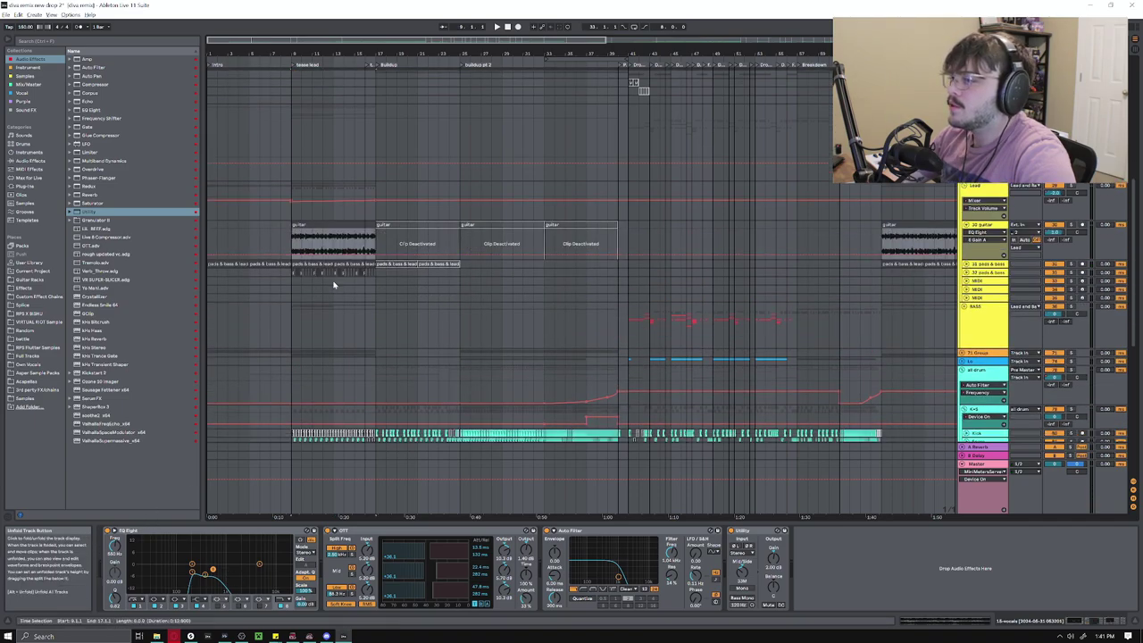
{"action": "left_click", "coordinate": [314, 197]}
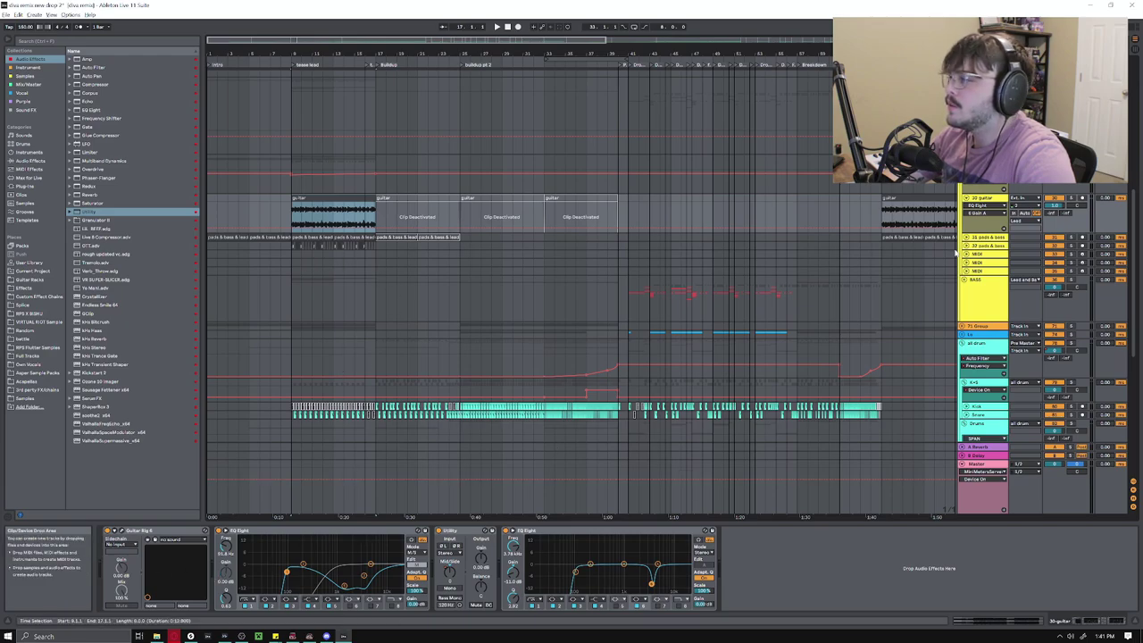
Unfold the two pads & bass tracks below the guitar and audition each in solo in the tease lead section
{"action": "left_click", "coordinate": [967, 237]}
{"action": "left_click", "coordinate": [1071, 238]}
{"action": "key", "text": "space"}
{"action": "left_click", "coordinate": [967, 276]}
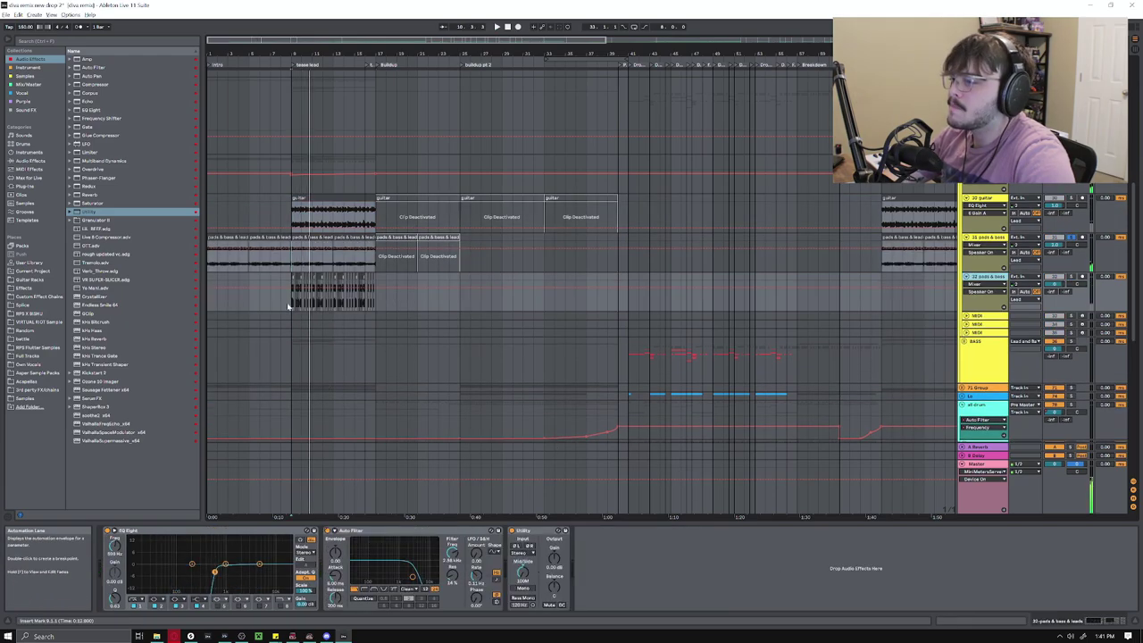
{"action": "left_click", "coordinate": [1073, 277]}
{"action": "key", "text": "space"}
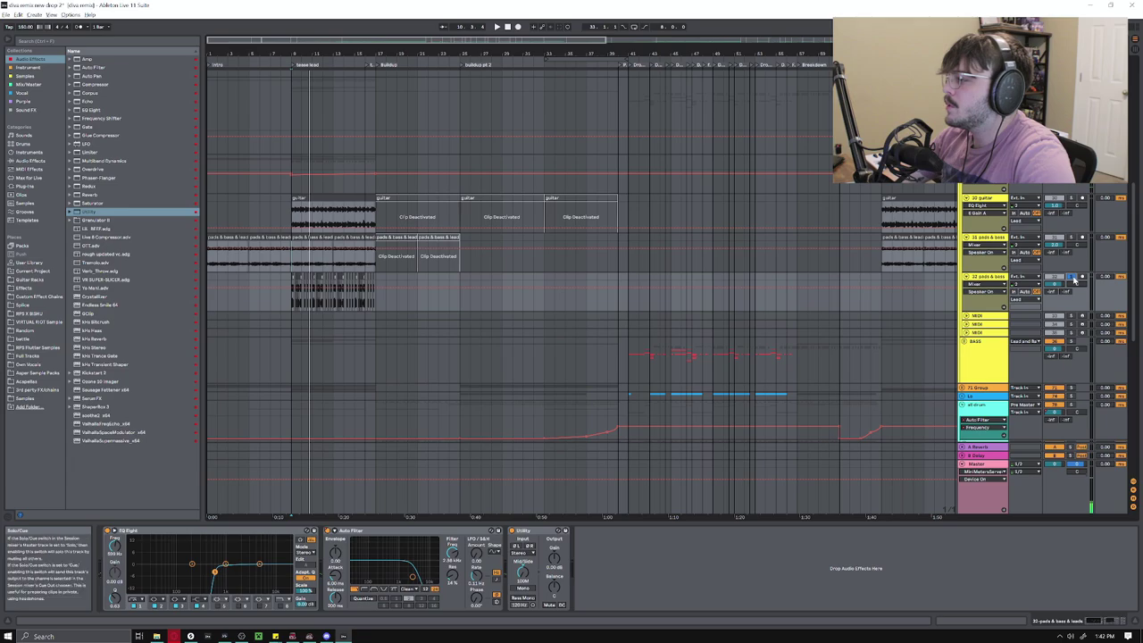
{"action": "key", "text": "space"}
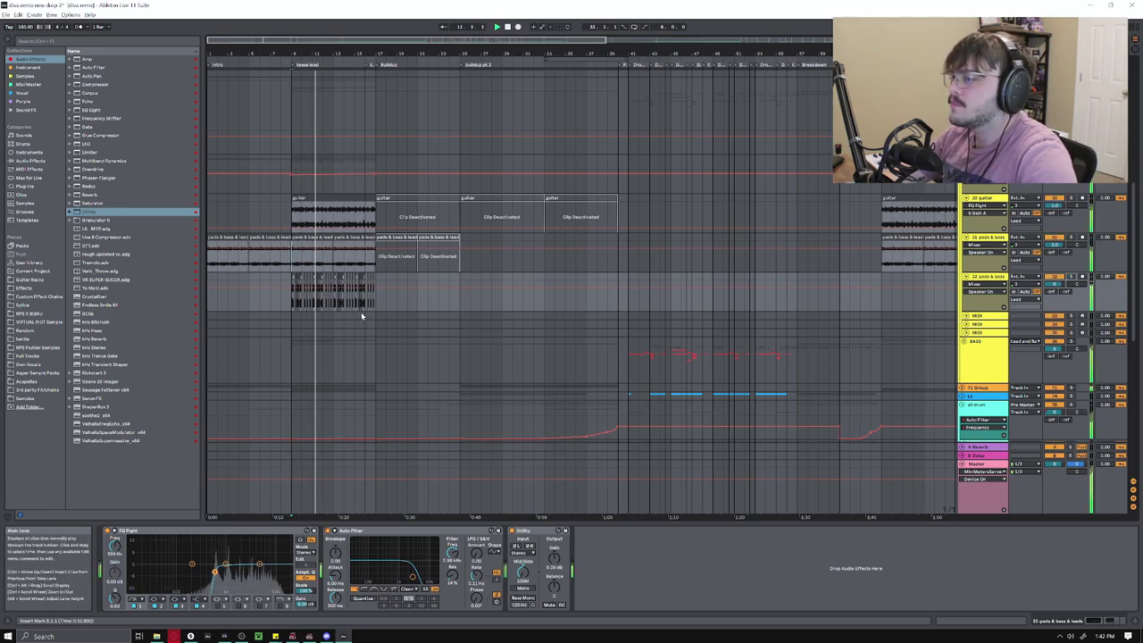
Expand the 71 Group and play its two OPEN SYNTH tracks in solo from bar 9 of the tease lead
{"action": "scroll", "coordinate": [973, 375], "scroll_direction": "down", "scroll_amount": 1}
{"action": "left_click", "coordinate": [964, 360]}
{"action": "scroll", "coordinate": [971, 357], "scroll_direction": "down", "scroll_amount": 2}
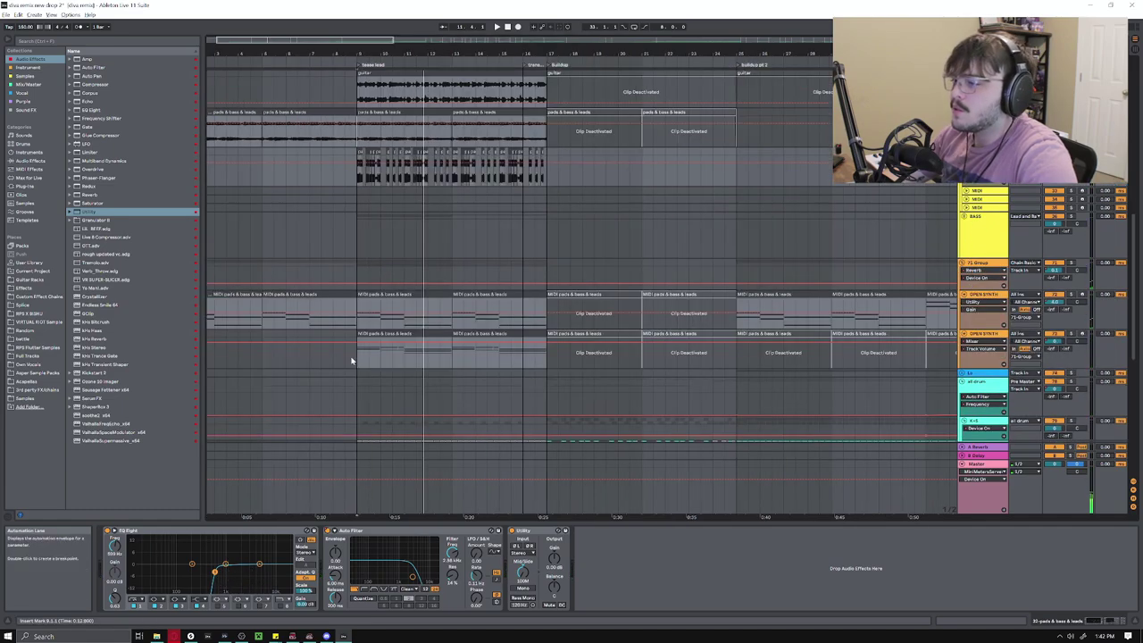
{"action": "left_click", "coordinate": [365, 357]}
{"action": "scroll", "coordinate": [370, 437], "scroll_direction": "down", "scroll_amount": 1}
{"action": "key", "text": "s"}
{"action": "key", "text": "space"}
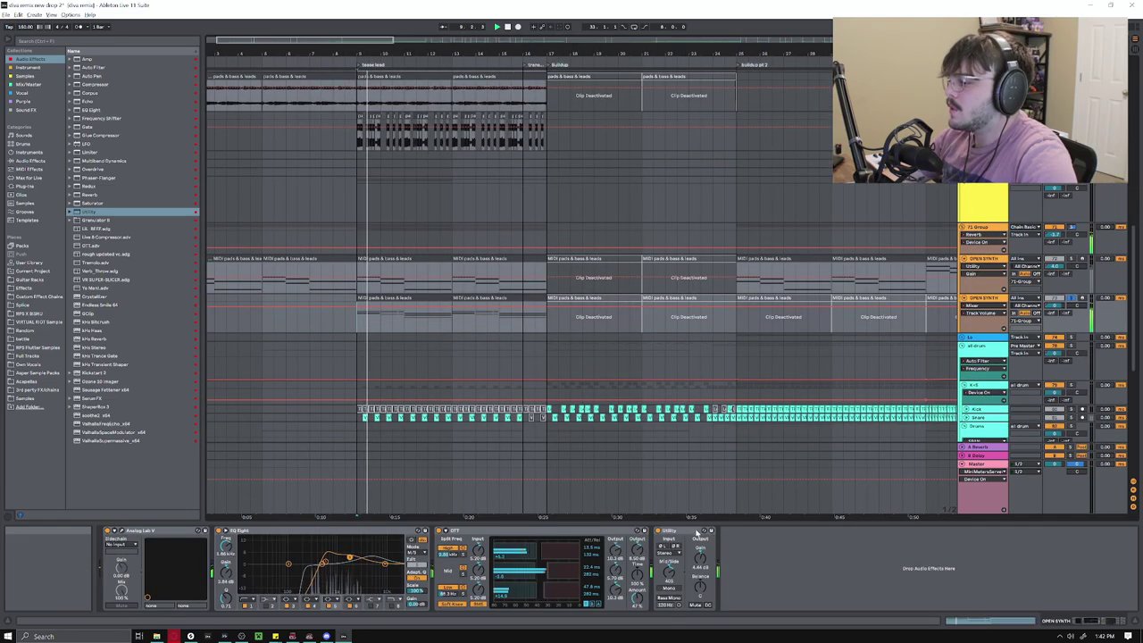
{"action": "left_click", "coordinate": [349, 297]}
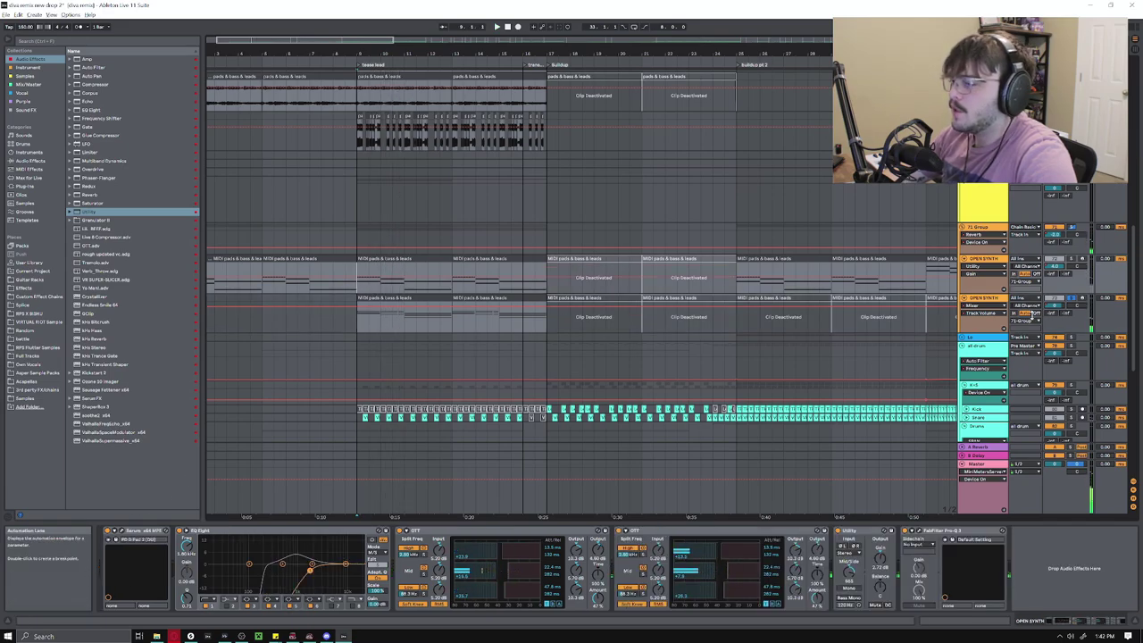
{"action": "key", "text": "space"}
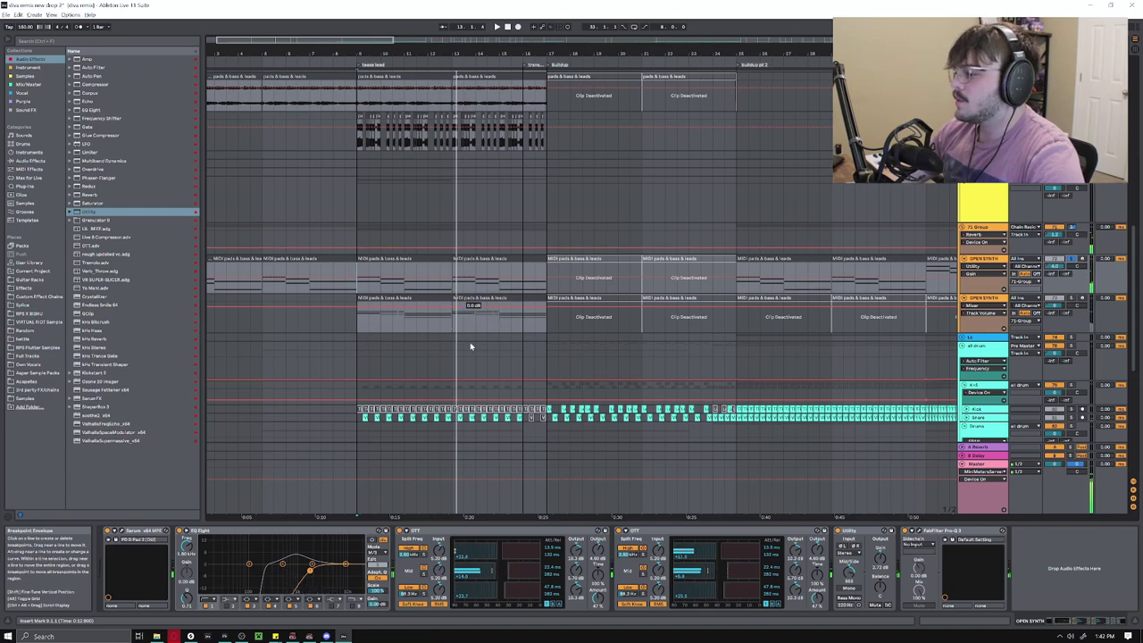
Play the tease lead from bar 9 without solo, muting the 71 Group to compare the mix without its synths
{"action": "scroll", "coordinate": [616, 426], "scroll_direction": "up", "scroll_amount": 2}
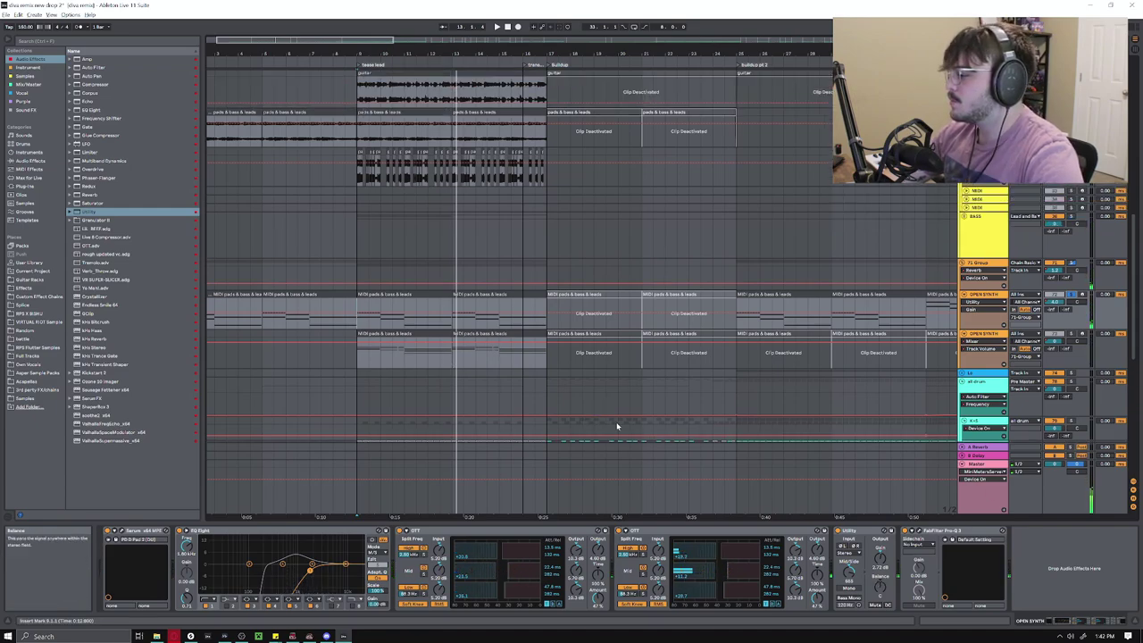
{"action": "scroll", "coordinate": [616, 426], "scroll_direction": "up", "scroll_amount": 2}
{"action": "scroll", "coordinate": [440, 332], "scroll_direction": "down", "scroll_amount": 3}
{"action": "key", "text": "space"}
{"action": "left_click", "coordinate": [712, 329]}
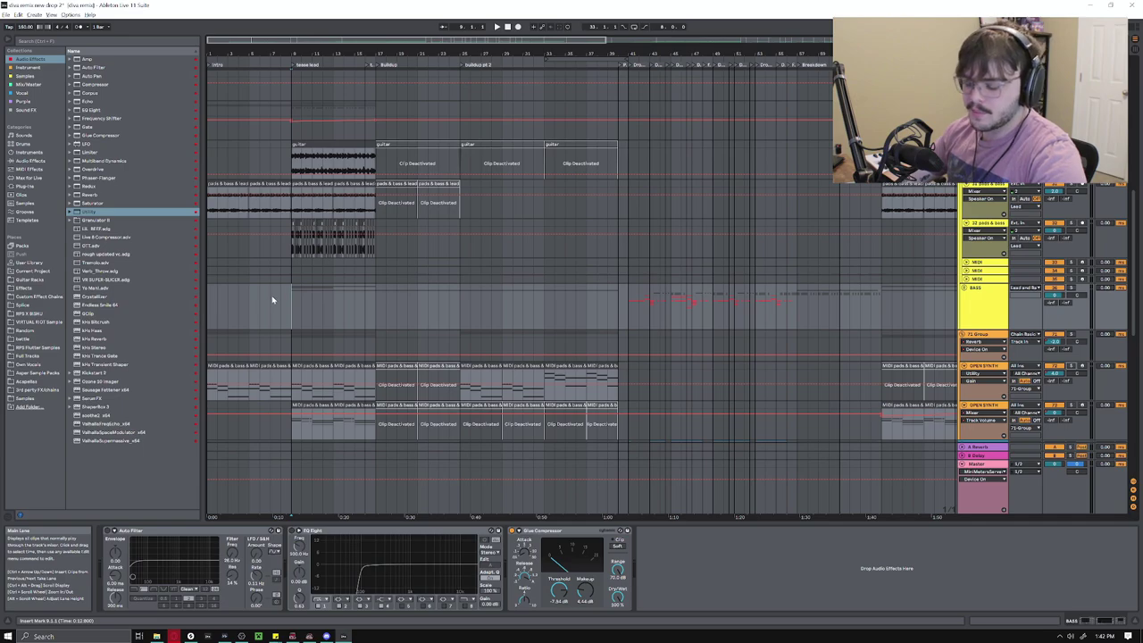
{"action": "key", "text": "space"}
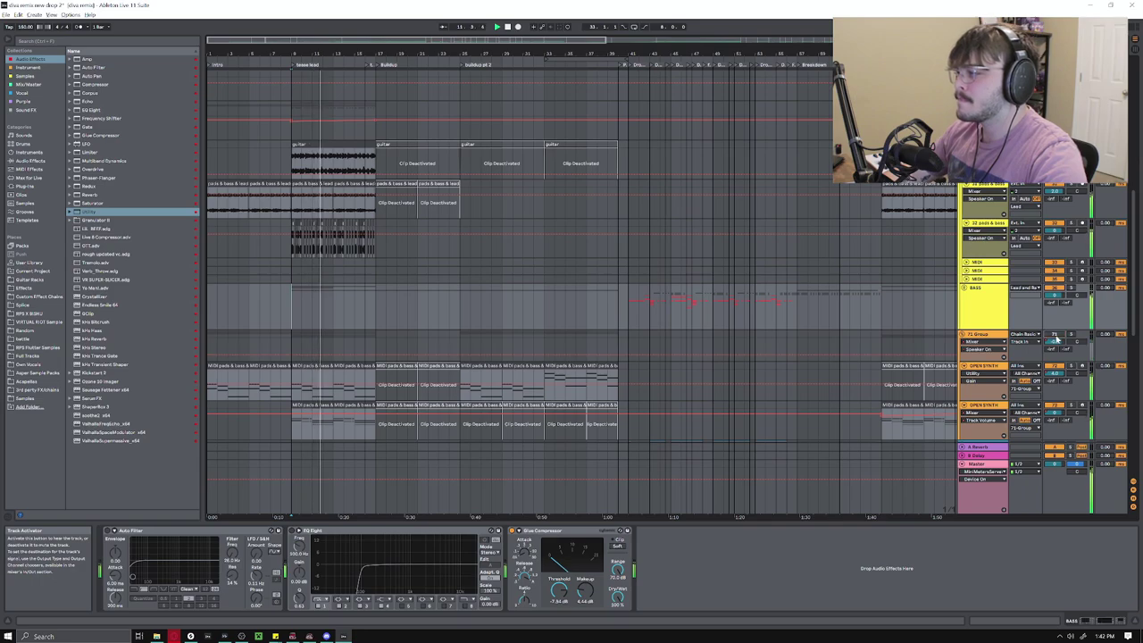
Unfold the 16 and 17 vocals tracks and play the buildup vocals from bar 17
{"action": "scroll", "coordinate": [367, 260], "scroll_direction": "down", "scroll_amount": 3}
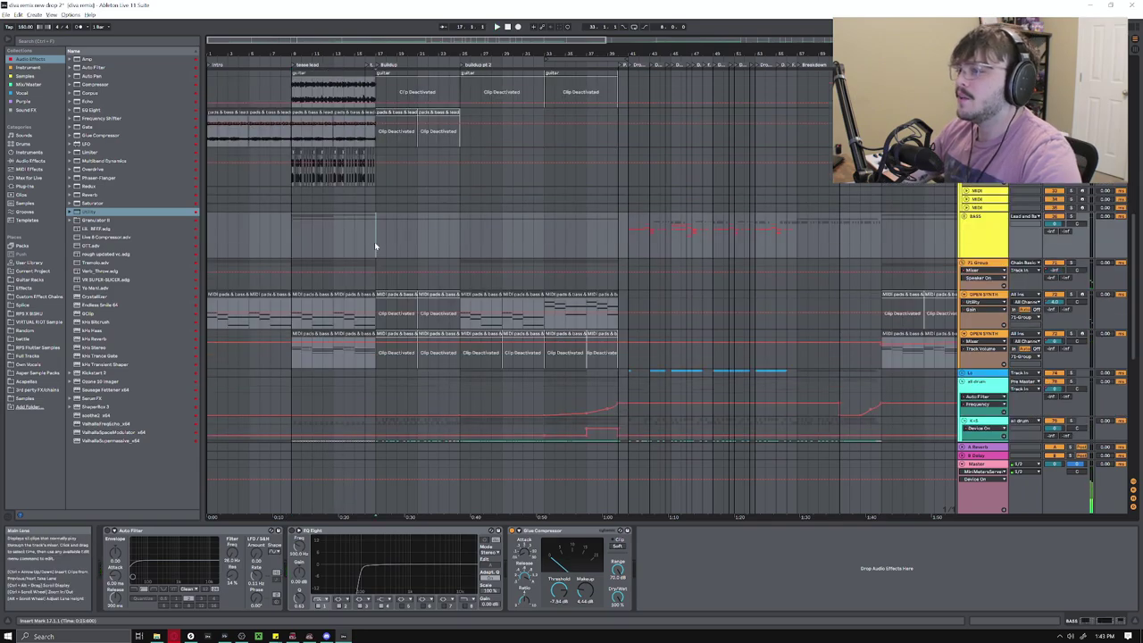
{"action": "scroll", "coordinate": [376, 244], "scroll_direction": "up", "scroll_amount": 5}
{"action": "scroll", "coordinate": [459, 292], "scroll_direction": "up", "scroll_amount": 4}
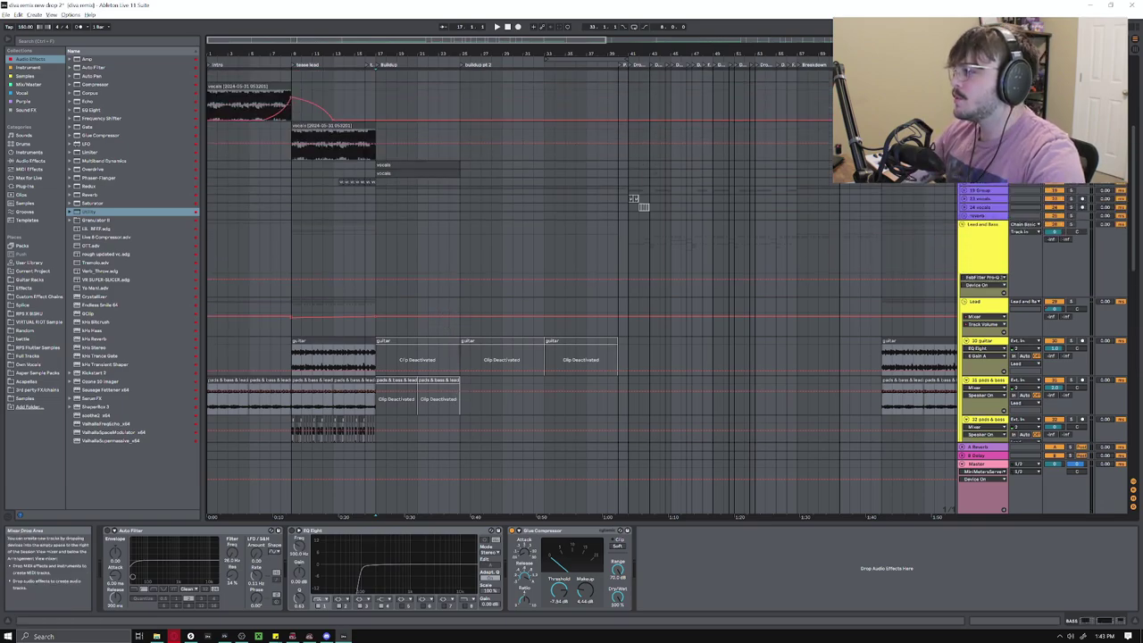
{"action": "left_click", "coordinate": [964, 166]}
{"action": "left_click", "coordinate": [380, 178]}
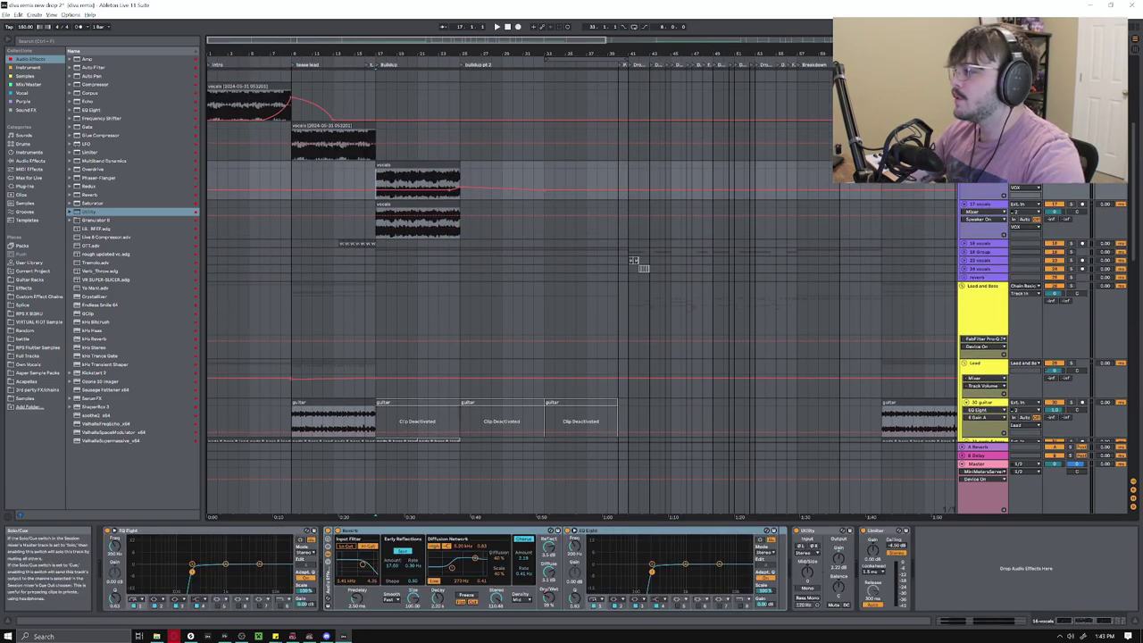
{"action": "key", "text": "space"}
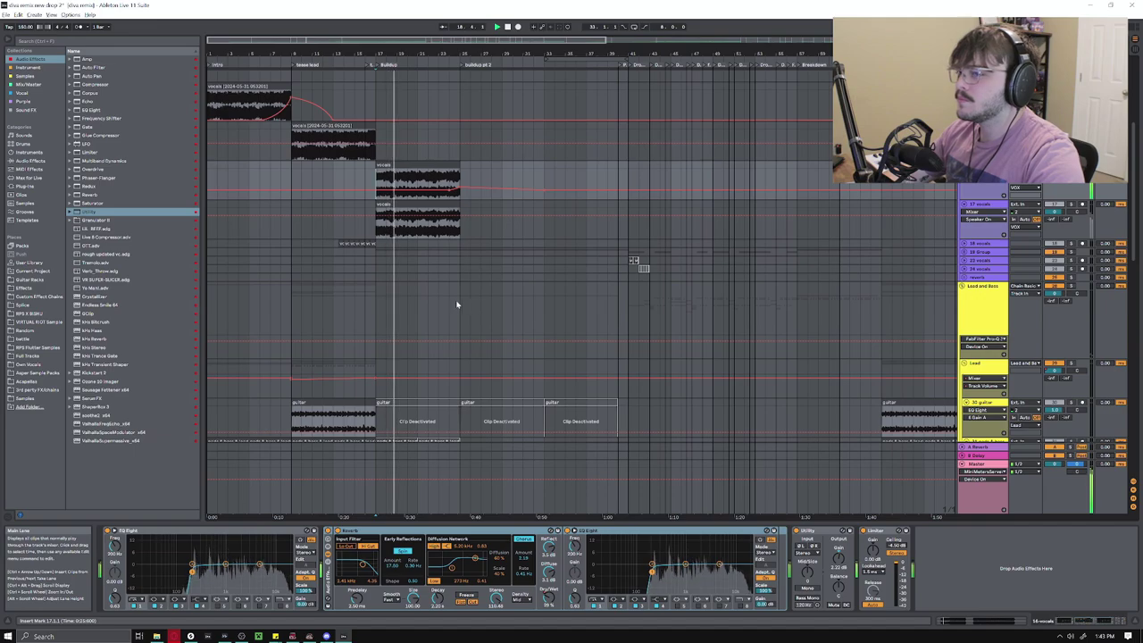
{"action": "key", "text": "space"}
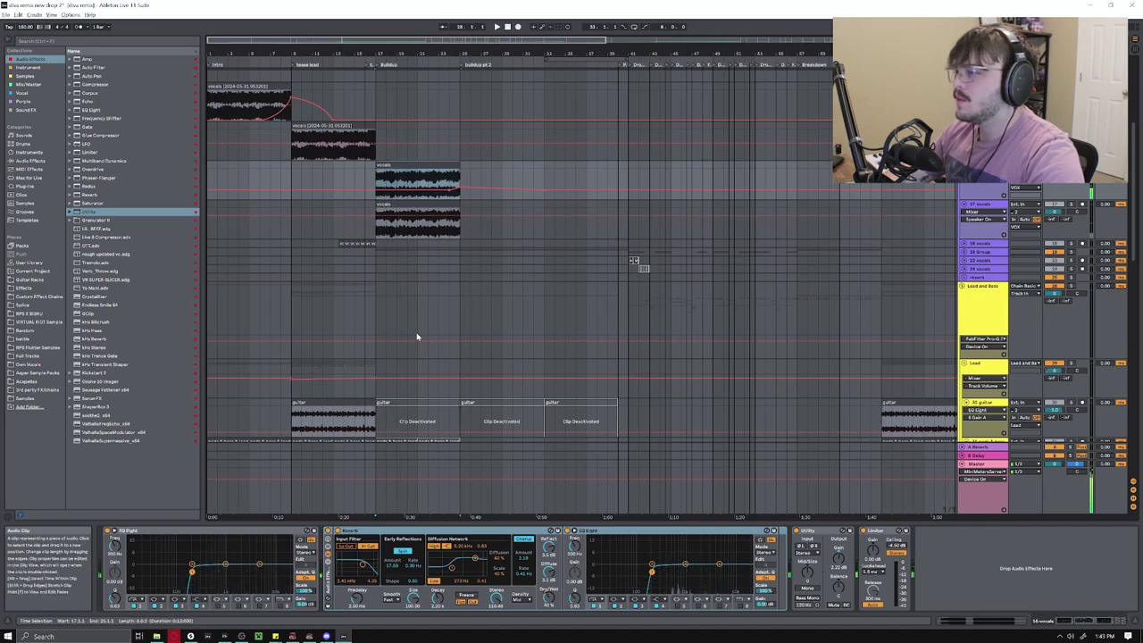
Show the 16 vocals buildup clip's warp settings and return to the track's device chain
{"action": "left_click", "coordinate": [1018, 620]}
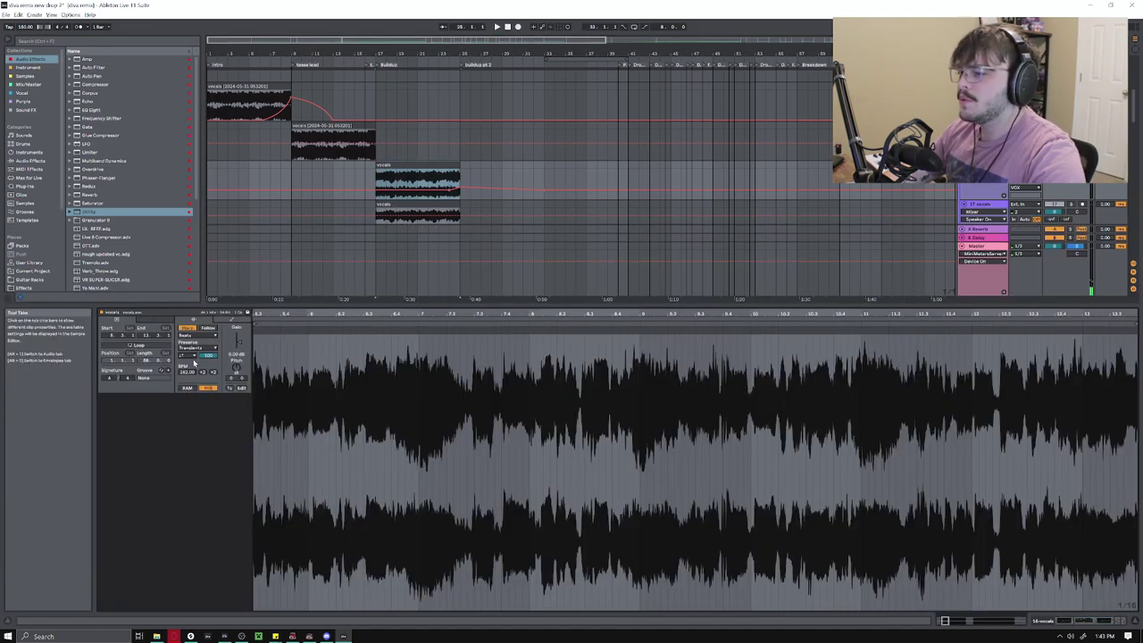
{"action": "key", "text": "shift+Tab"}
{"action": "scroll", "coordinate": [504, 426], "scroll_direction": "up", "scroll_amount": 1}
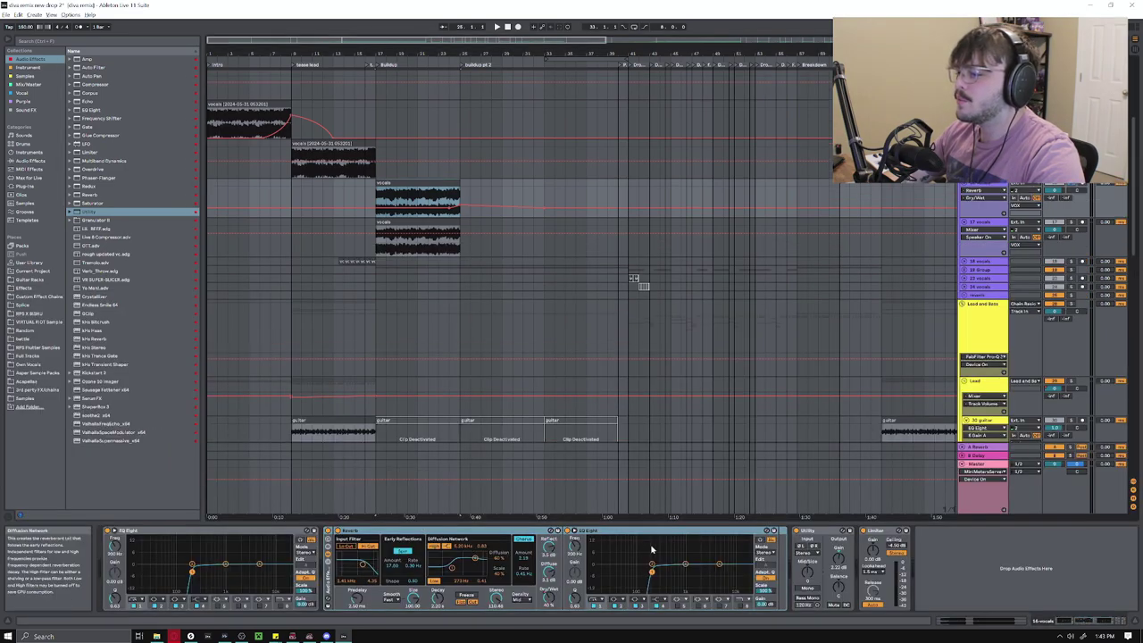
Play the 17 vocals track in solo from bar 17 and show its clip's warp and pitch settings
{"action": "left_click", "coordinate": [997, 230]}
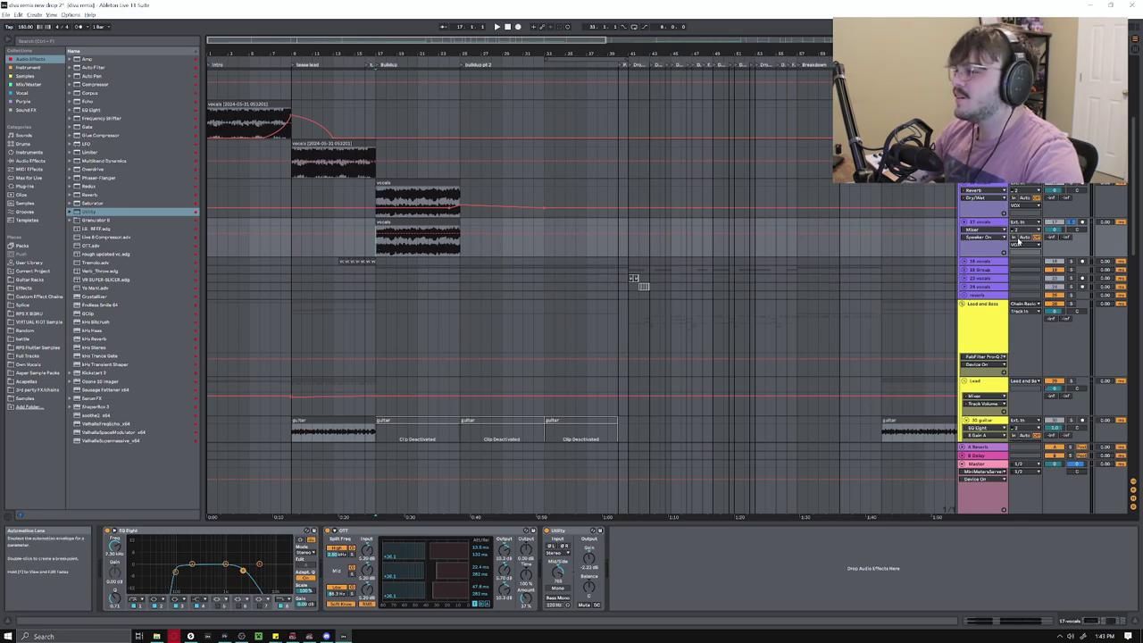
{"action": "key", "text": "space"}
{"action": "double_click", "coordinate": [434, 223]}
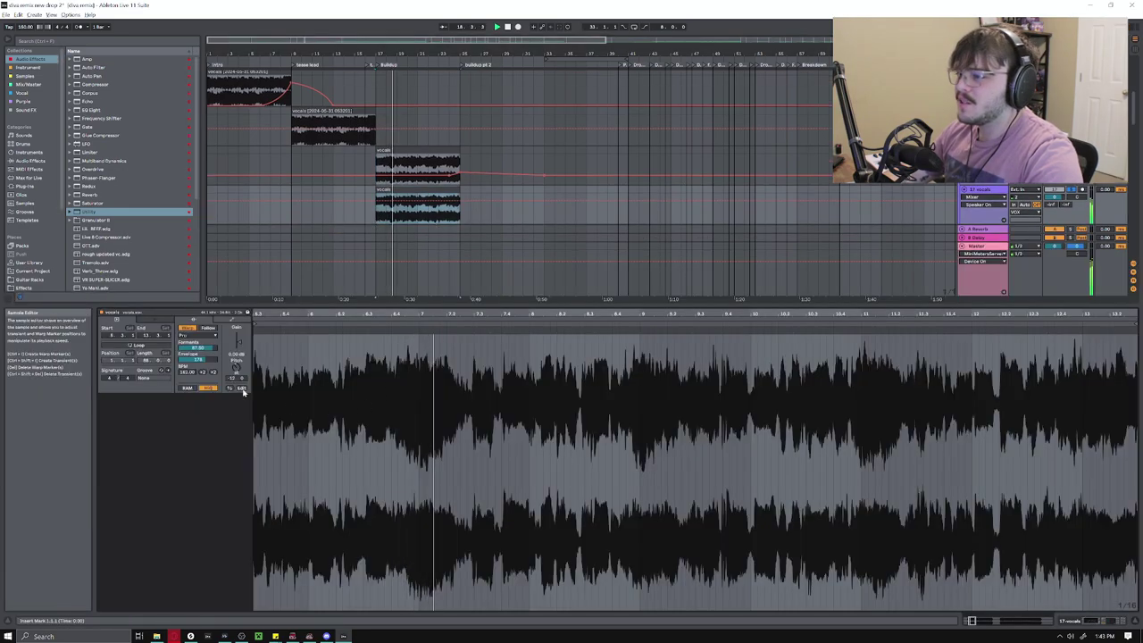
{"action": "left_click", "coordinate": [638, 247]}
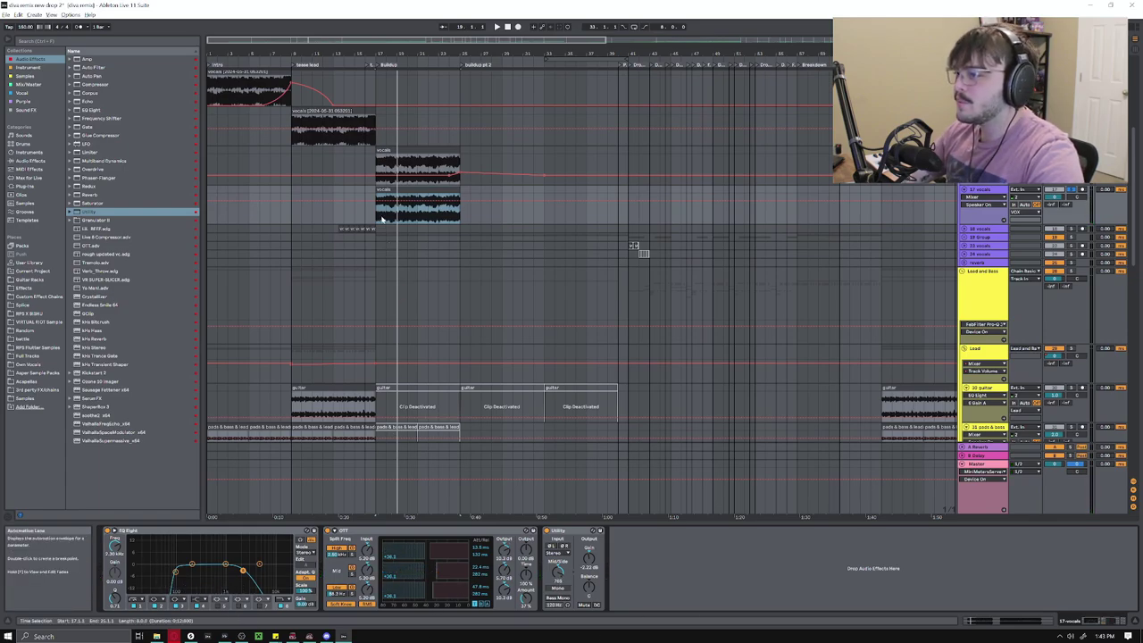
{"action": "key", "text": "space"}
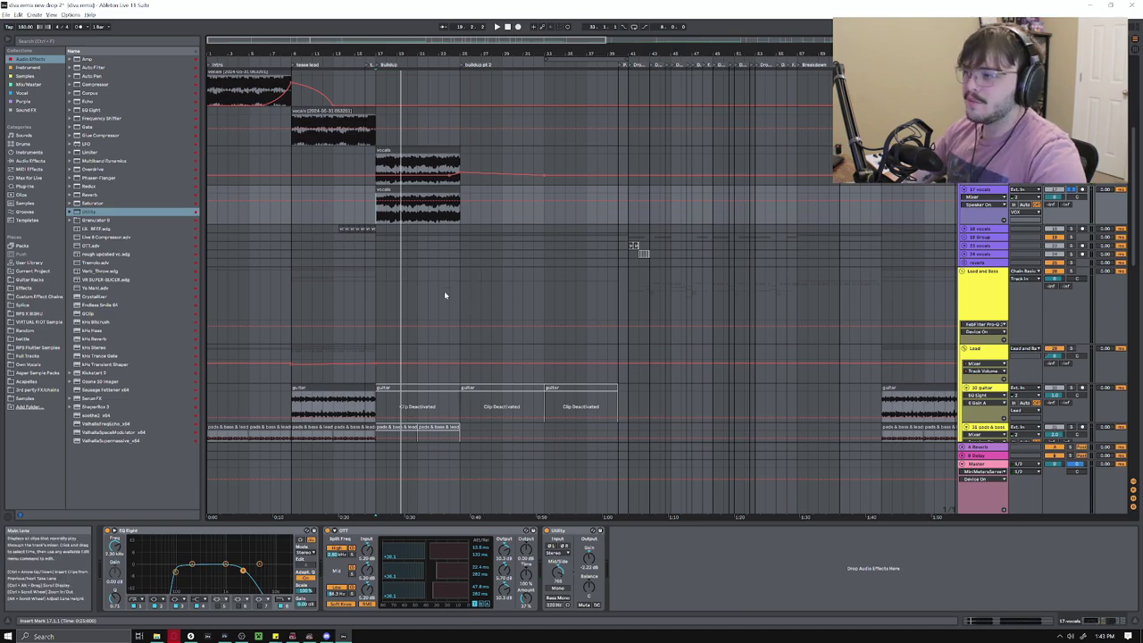
Examine the buildup's deactivated guitar and pads clips, and play the section from bar 17 while showing its drum and FX tracks
{"action": "scroll", "coordinate": [426, 281], "scroll_direction": "down", "scroll_amount": 8}
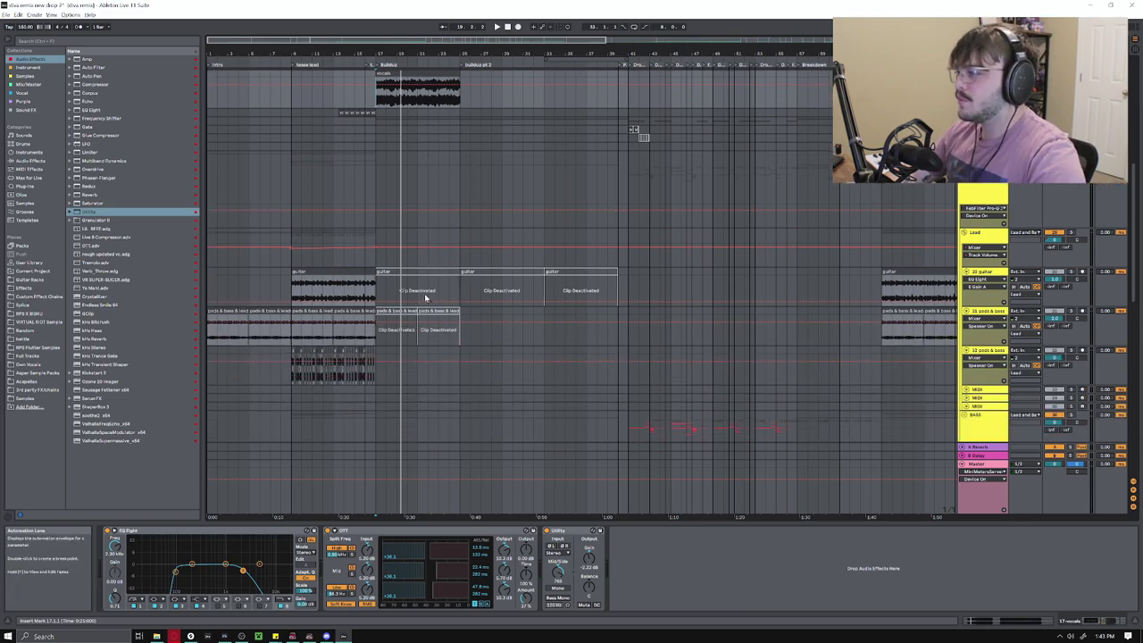
{"action": "scroll", "coordinate": [366, 109], "scroll_direction": "up", "scroll_amount": 2}
{"action": "scroll", "coordinate": [564, 280], "scroll_direction": "up", "scroll_amount": 3}
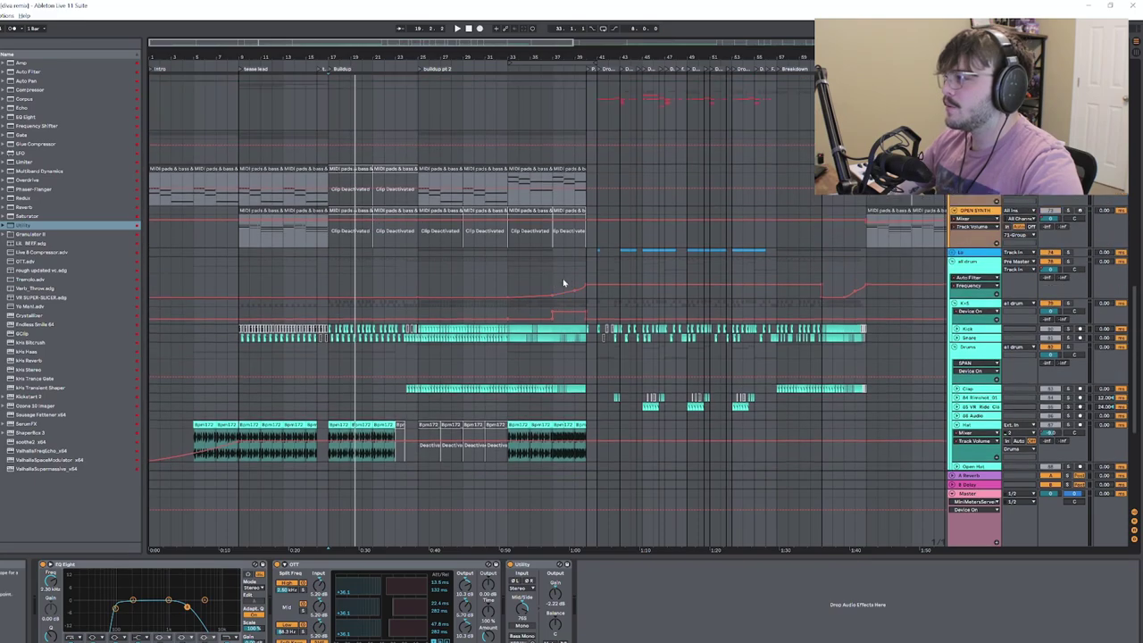
{"action": "scroll", "coordinate": [395, 280], "scroll_direction": "down", "scroll_amount": 3}
{"action": "scroll", "coordinate": [331, 303], "scroll_direction": "down", "scroll_amount": 2}
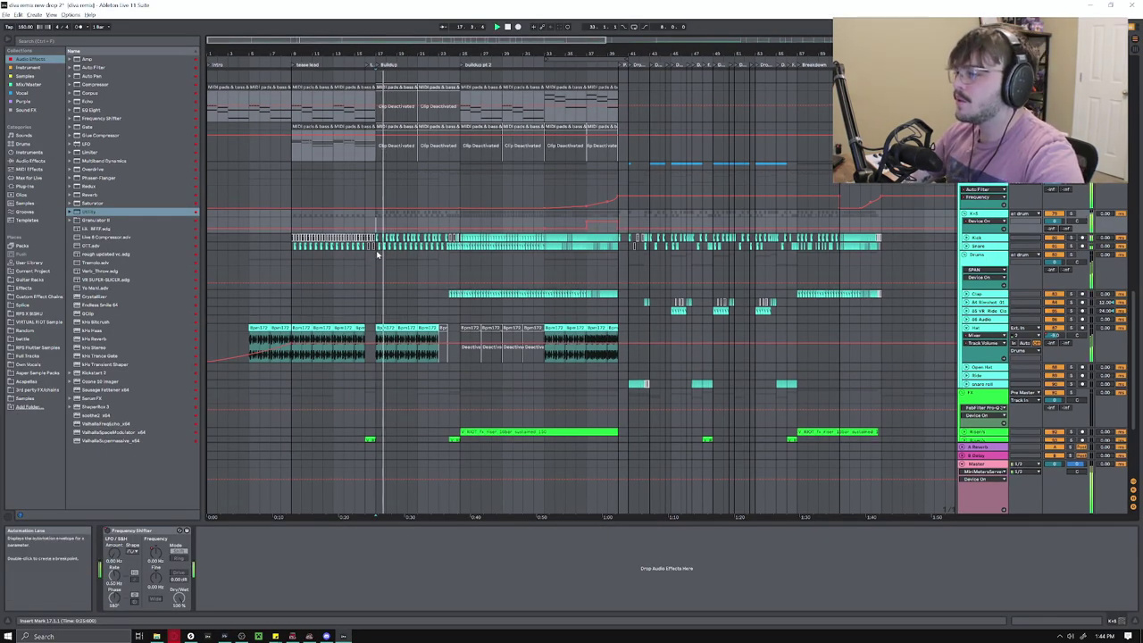
{"action": "scroll", "coordinate": [552, 317], "scroll_direction": "down", "scroll_amount": 5}
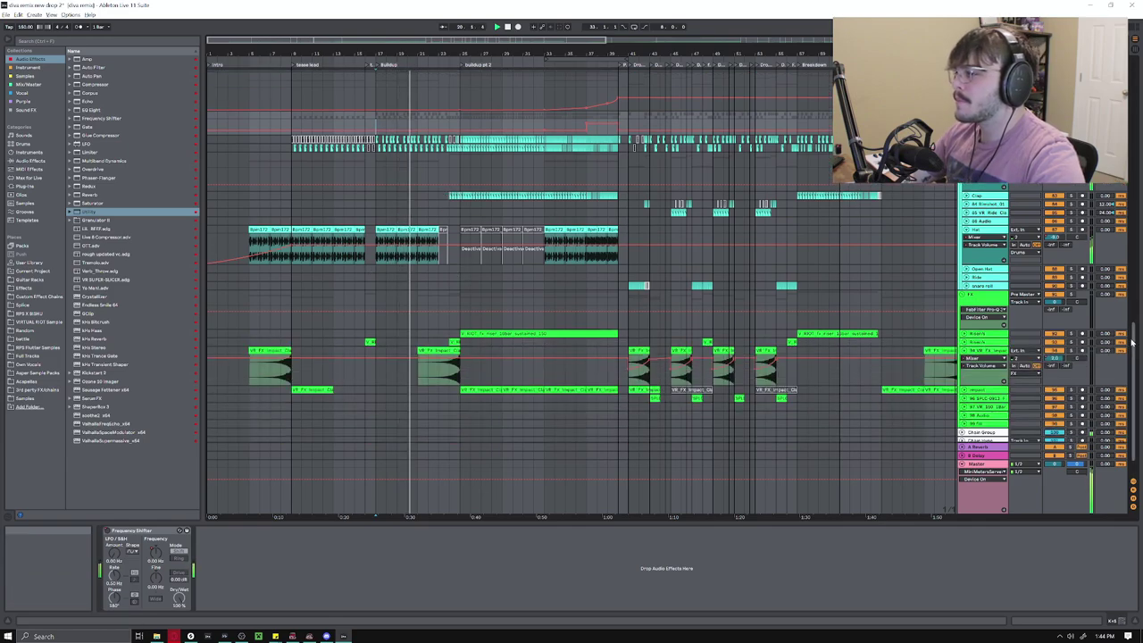
Unfold the bass group's reese MIDI track with the volume automation and play it in solo from bar 17
{"action": "left_click_drag", "start_coordinate": [1134, 342], "coordinate": [1129, 248]}
{"action": "scroll", "coordinate": [705, 338], "scroll_direction": "down", "scroll_amount": 2}
{"action": "scroll", "coordinate": [705, 337], "scroll_direction": "up", "scroll_amount": 4}
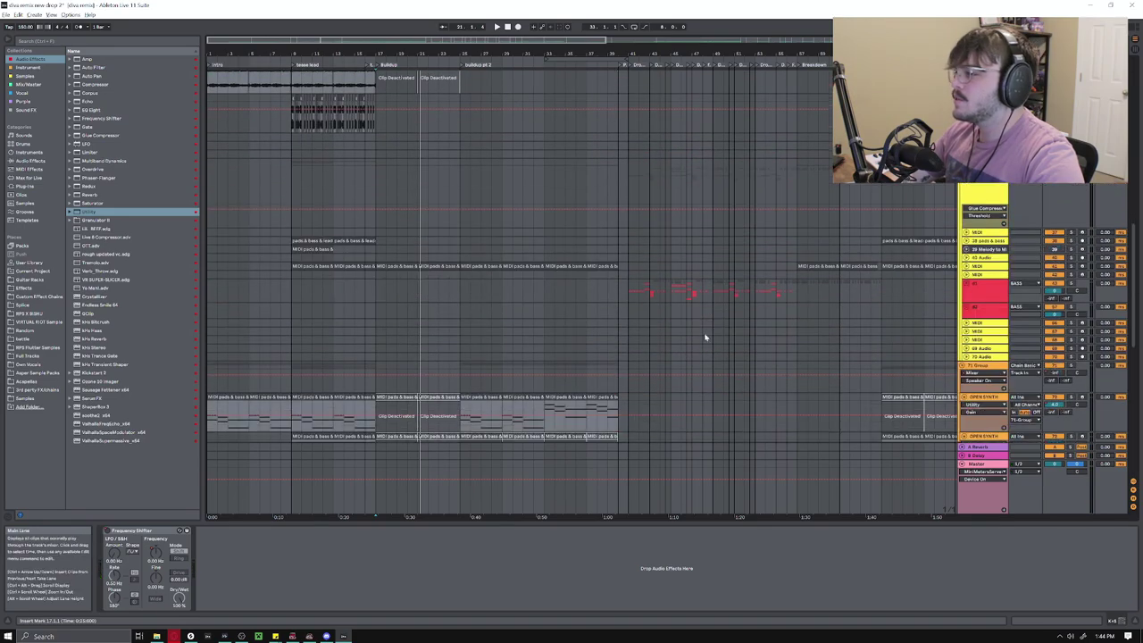
{"action": "left_click", "coordinate": [967, 266]}
{"action": "left_click", "coordinate": [292, 299]}
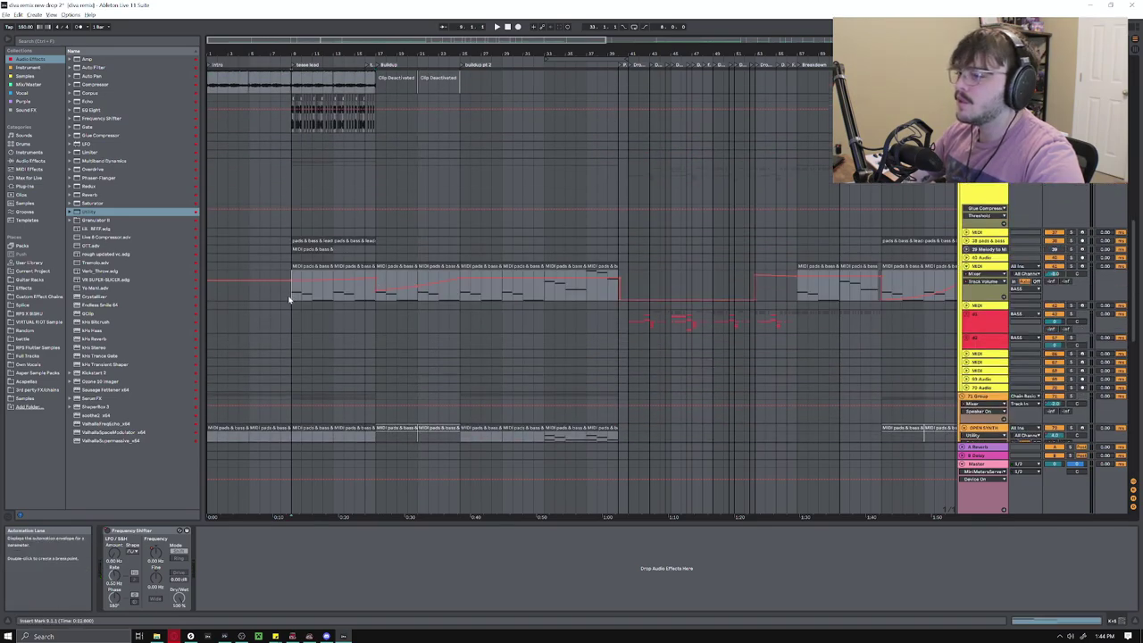
{"action": "left_click", "coordinate": [383, 282]}
{"action": "key", "text": "space"}
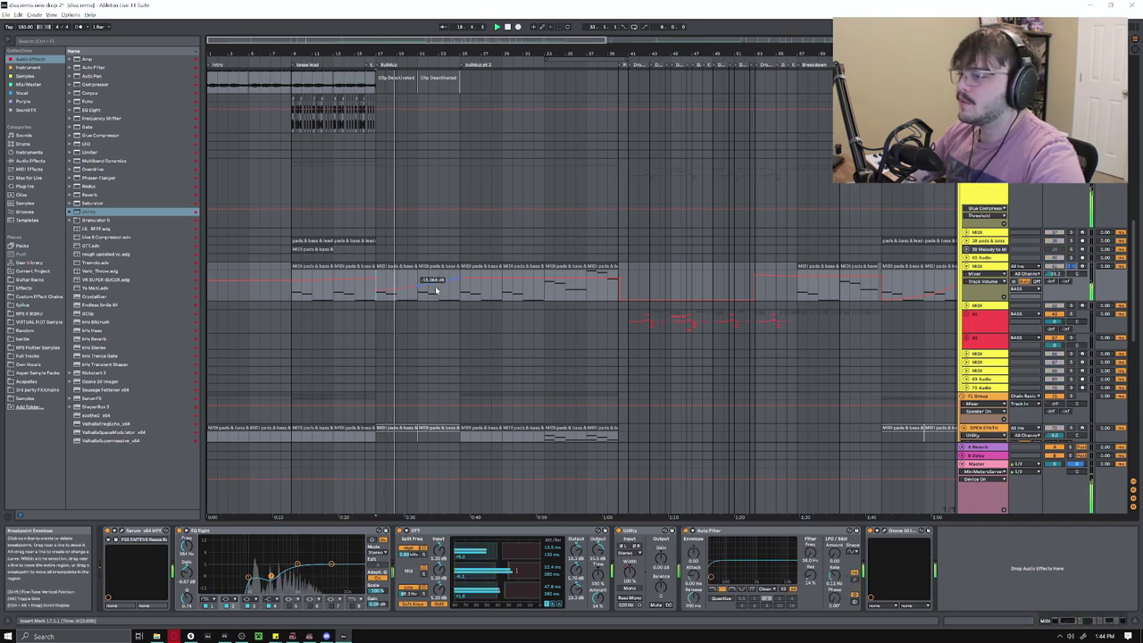
Unfold the kick and snare tracks and play the K+S group in solo around bar 23 of the buildup
{"action": "scroll", "coordinate": [444, 326], "scroll_direction": "down", "scroll_amount": 10}
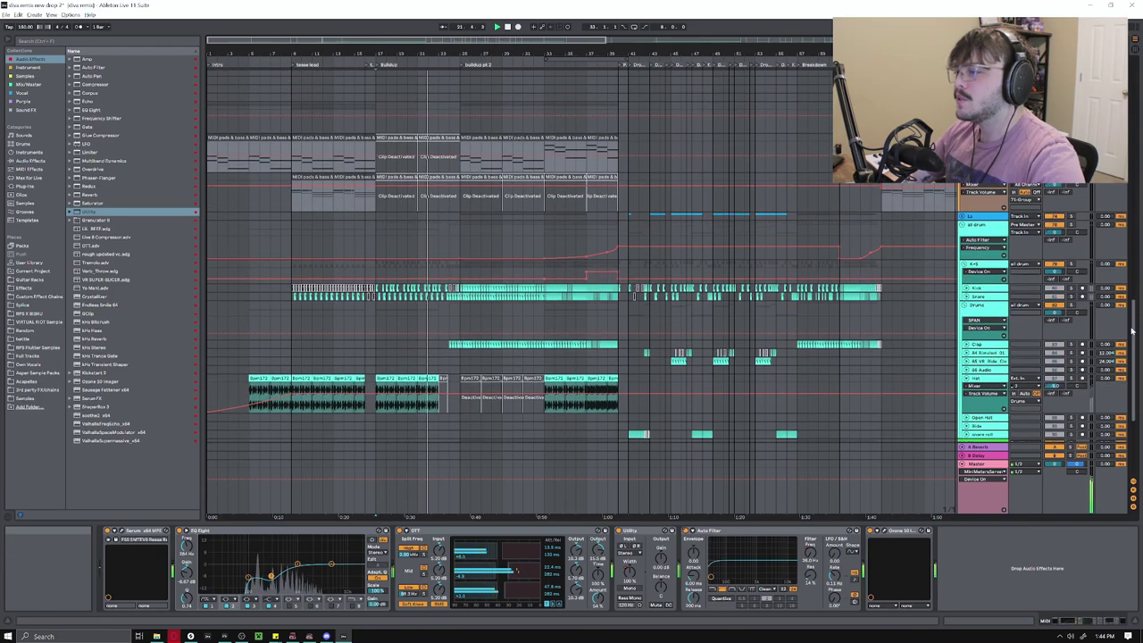
{"action": "scroll", "coordinate": [987, 259], "scroll_direction": "down", "scroll_amount": 5}
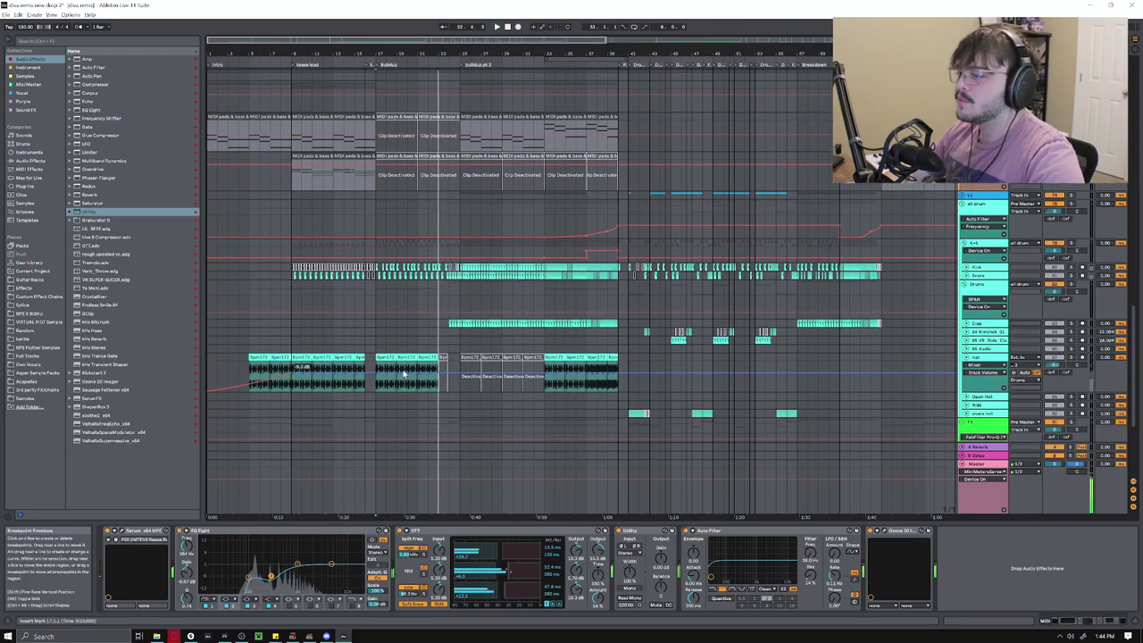
{"action": "left_click", "coordinate": [964, 266]}
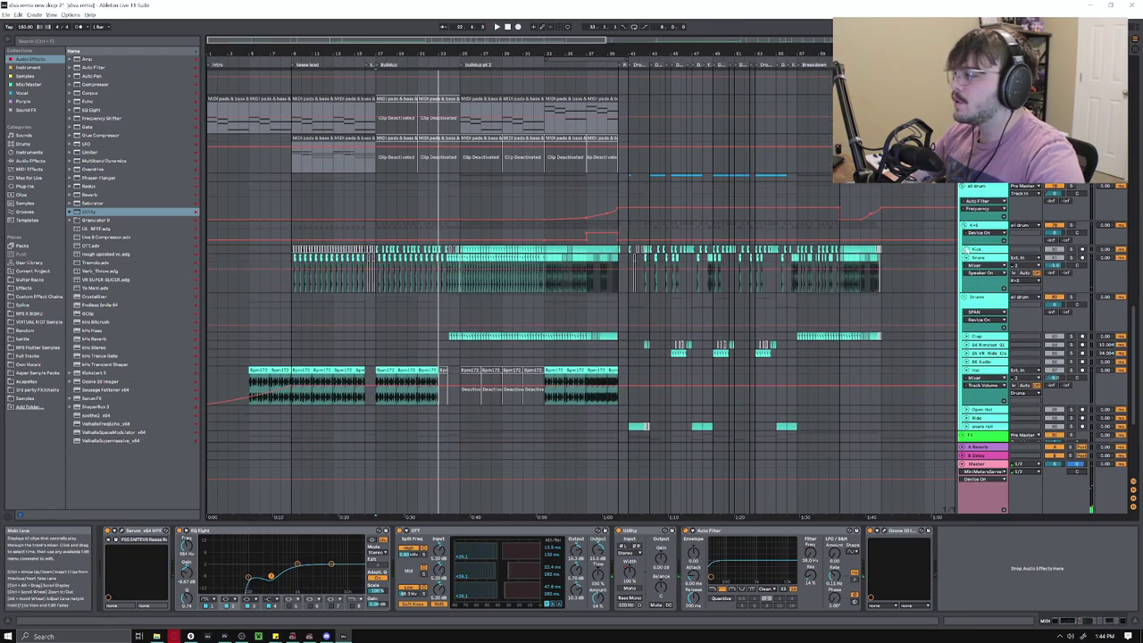
{"action": "scroll", "coordinate": [433, 291], "scroll_direction": "up", "scroll_amount": 5}
{"action": "left_click", "coordinate": [507, 312]}
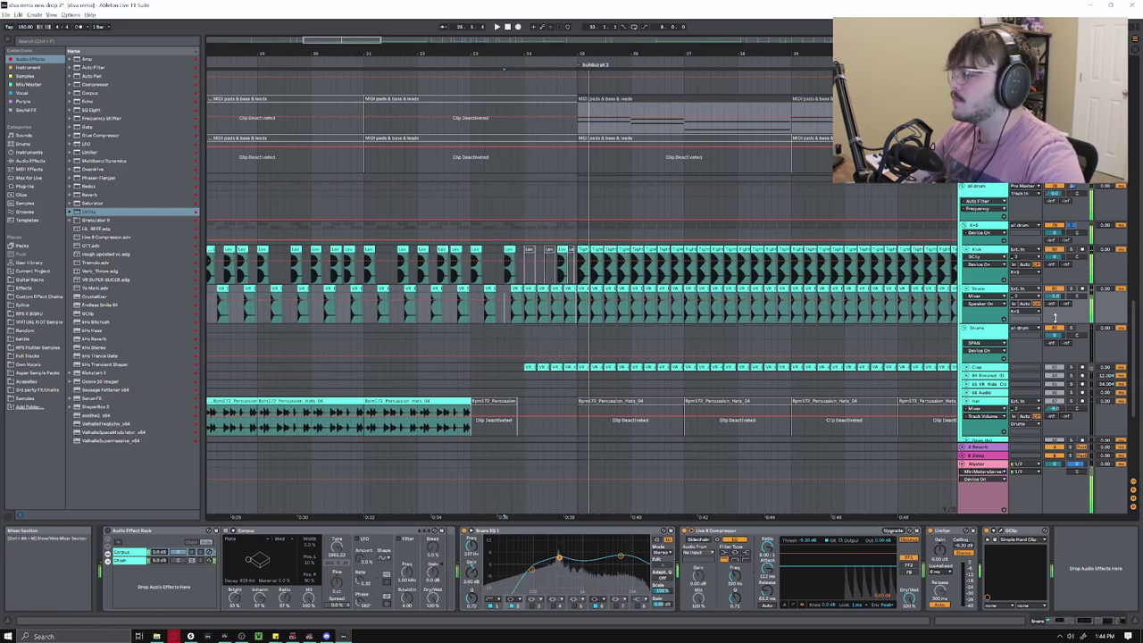
Add the clap track to the solo and play the drums again from bar 23 into buildup pt 2
{"action": "left_click", "coordinate": [1070, 368], "text": "ctrl"}
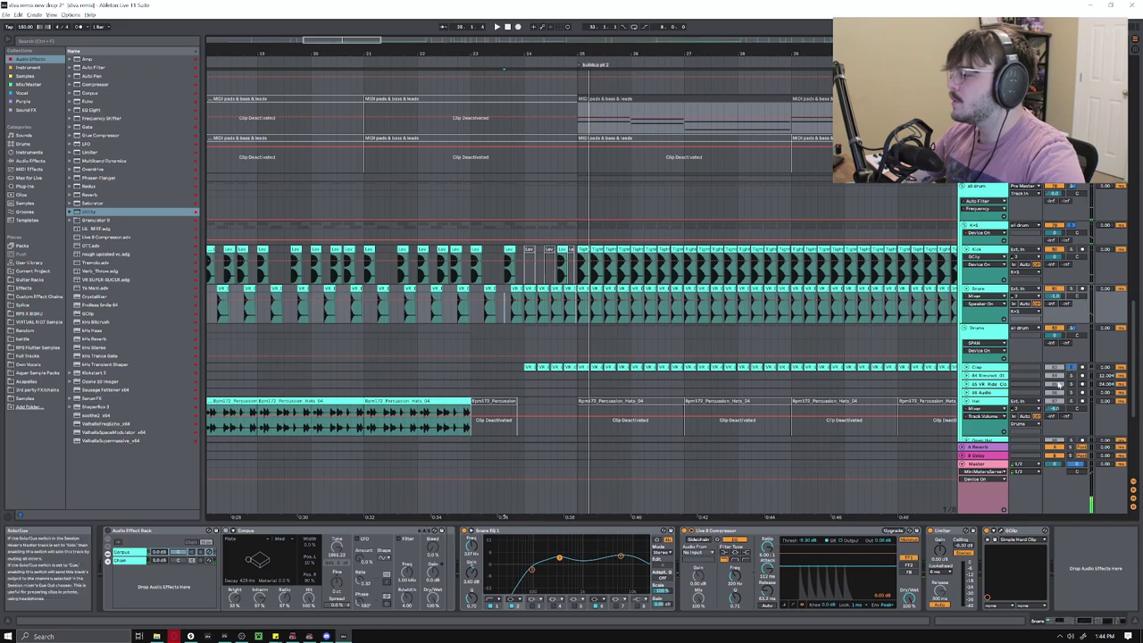
{"action": "key", "text": "space"}
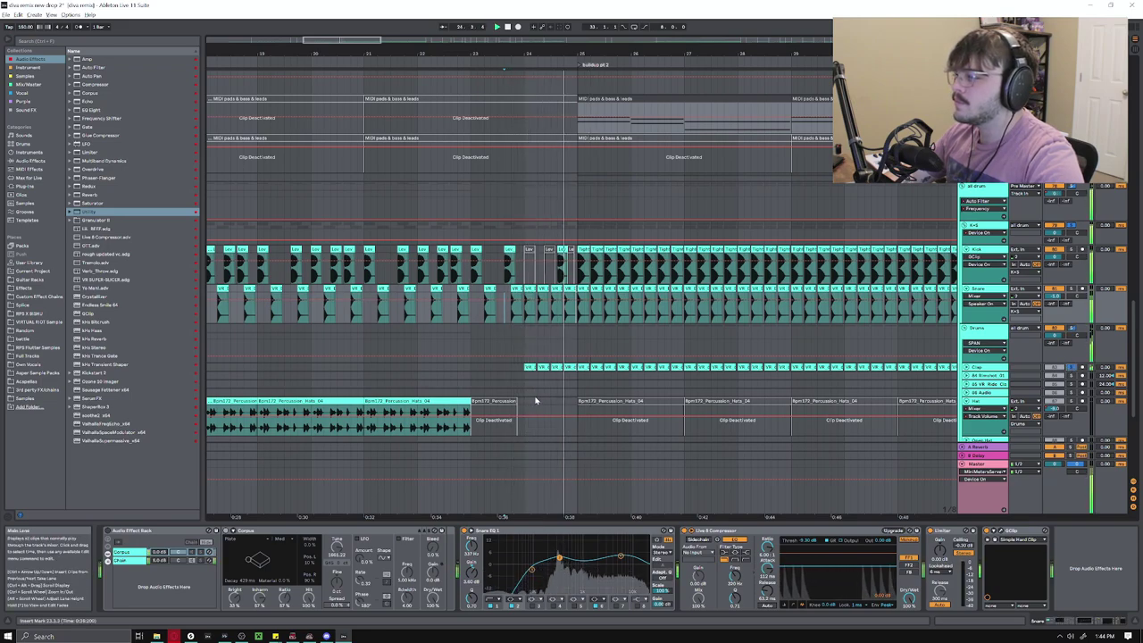
{"action": "scroll", "coordinate": [546, 385], "scroll_direction": "down", "scroll_amount": 3}
{"action": "scroll", "coordinate": [541, 363], "scroll_direction": "down", "scroll_amount": 1}
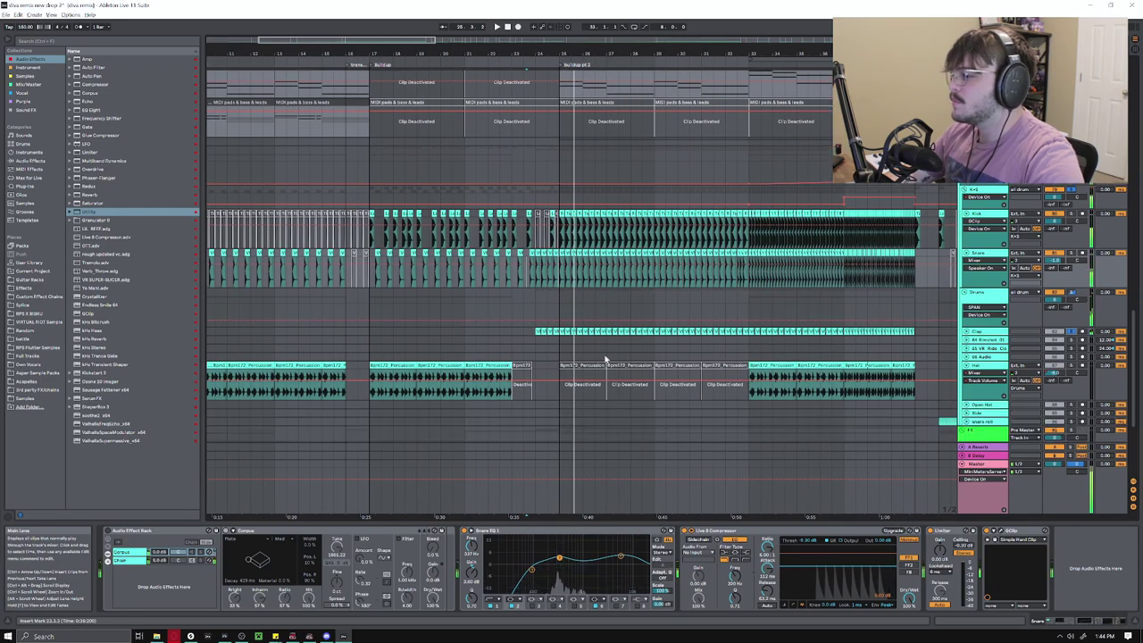
Unfold the short FX track above the impact track and show both tracks' device chains around bar 25
{"action": "scroll", "coordinate": [456, 413], "scroll_direction": "down", "scroll_amount": 5}
{"action": "scroll", "coordinate": [456, 413], "scroll_direction": "down", "scroll_amount": 1}
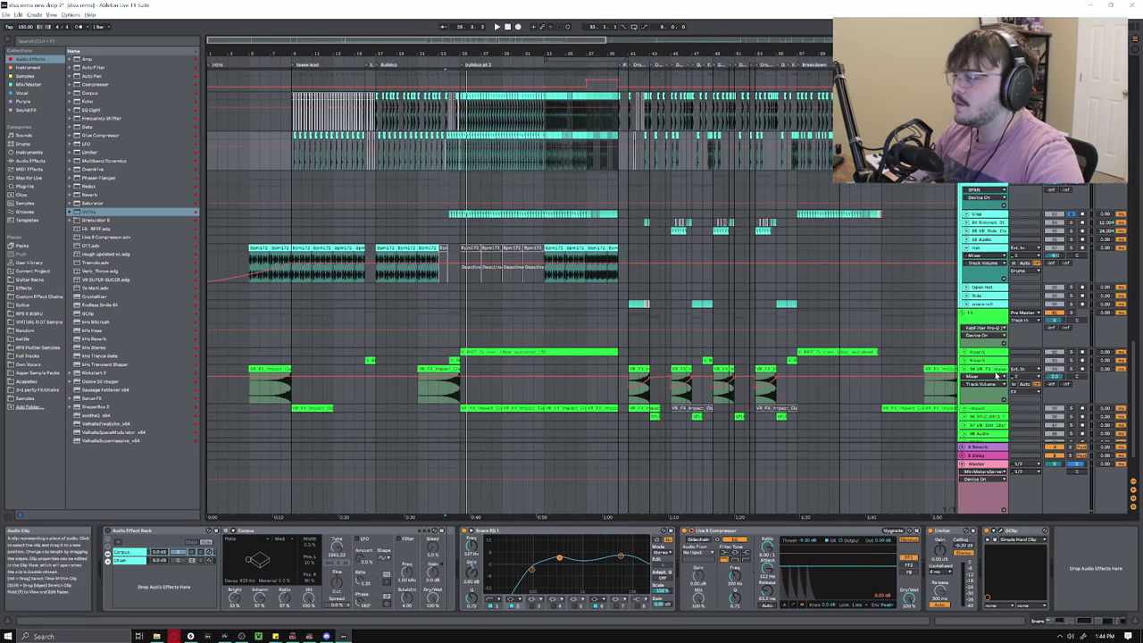
{"action": "scroll", "coordinate": [463, 365], "scroll_direction": "up", "scroll_amount": 1}
{"action": "left_click", "coordinate": [460, 387]}
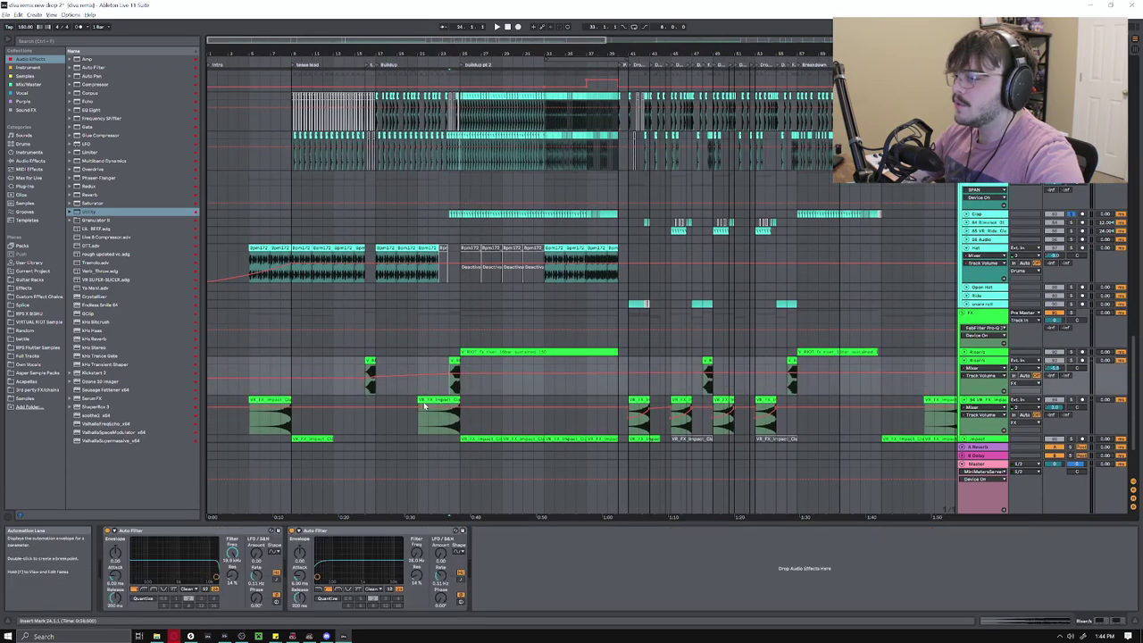
{"action": "scroll", "coordinate": [459, 391], "scroll_direction": "down", "scroll_amount": 1}
{"action": "left_click", "coordinate": [460, 394]}
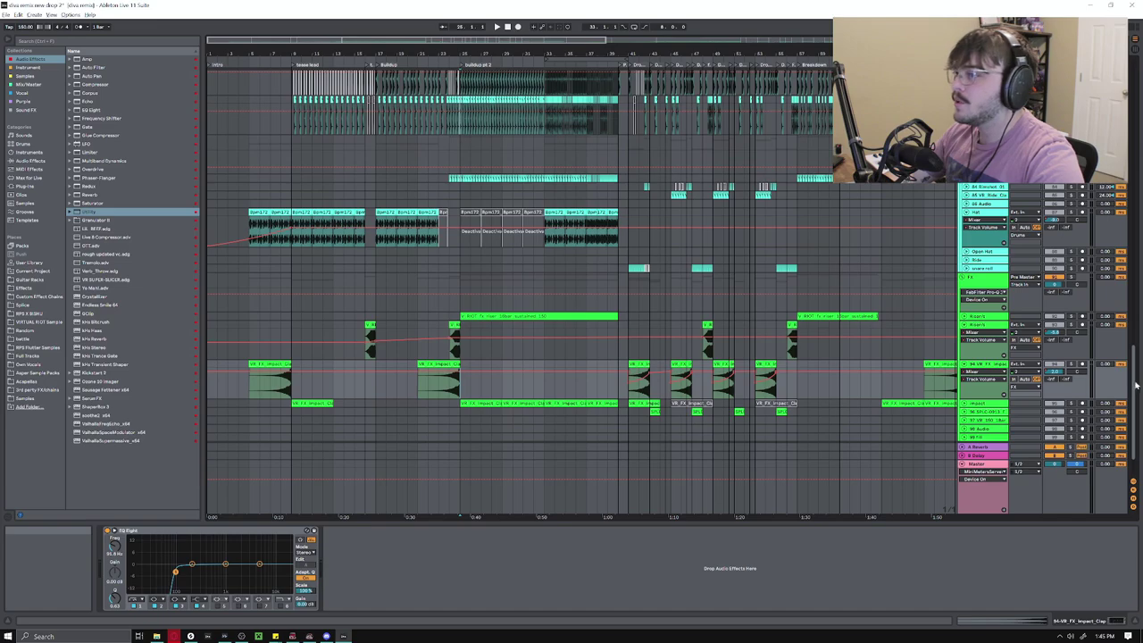
{"action": "scroll", "coordinate": [474, 322], "scroll_direction": "up", "scroll_amount": 5}
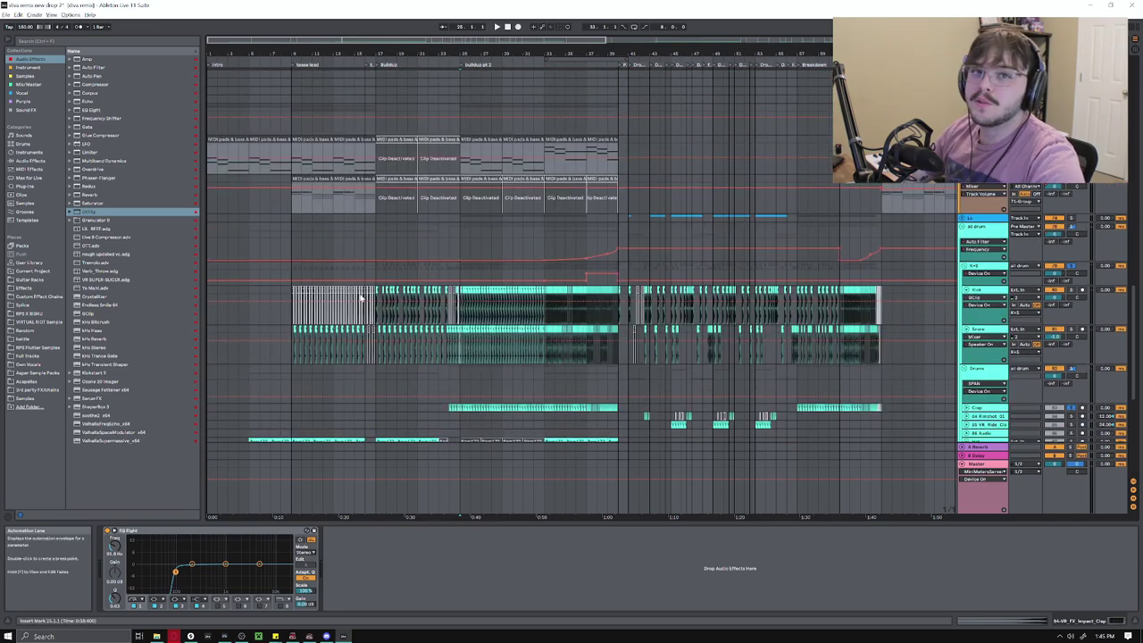
{"action": "scroll", "coordinate": [453, 359], "scroll_direction": "up", "scroll_amount": 3}
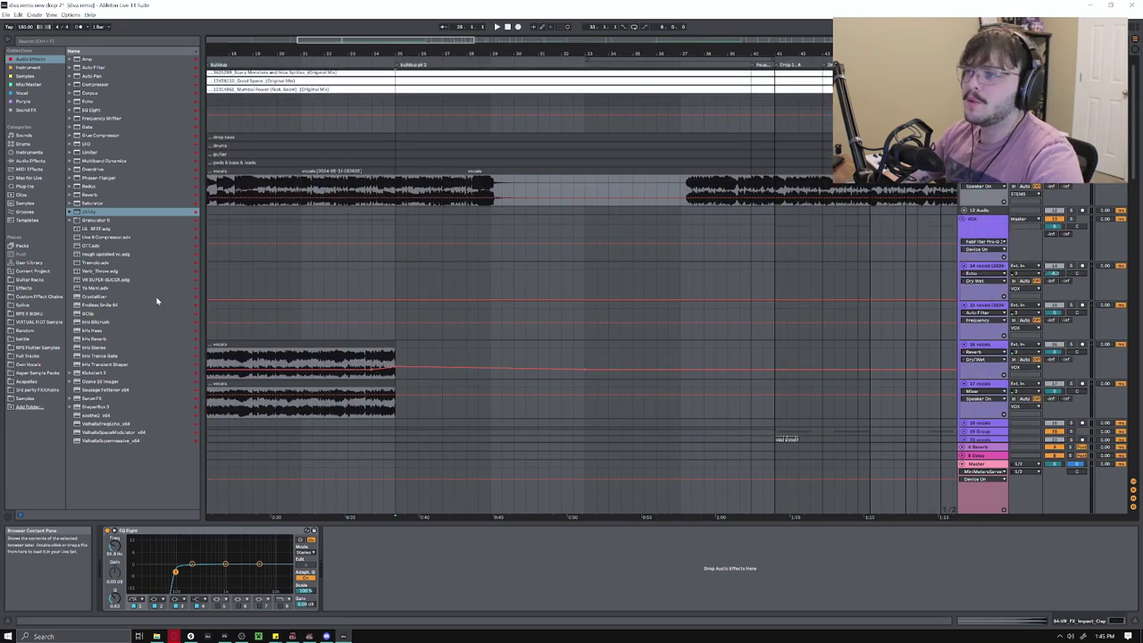
{"action": "key", "text": "alt+Tab"}
{"action": "key", "text": "alt+Tab"}
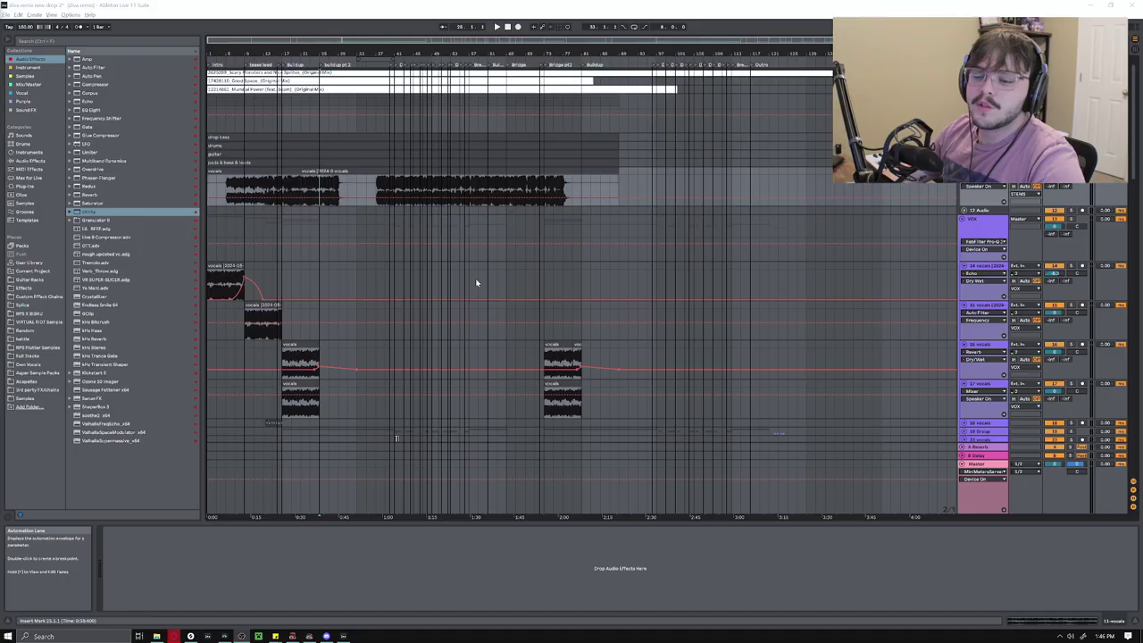
Return to the VOX tracks and unfold the 19 Group to show its vocals tracks
{"action": "scroll", "coordinate": [476, 283], "scroll_direction": "down", "scroll_amount": 10}
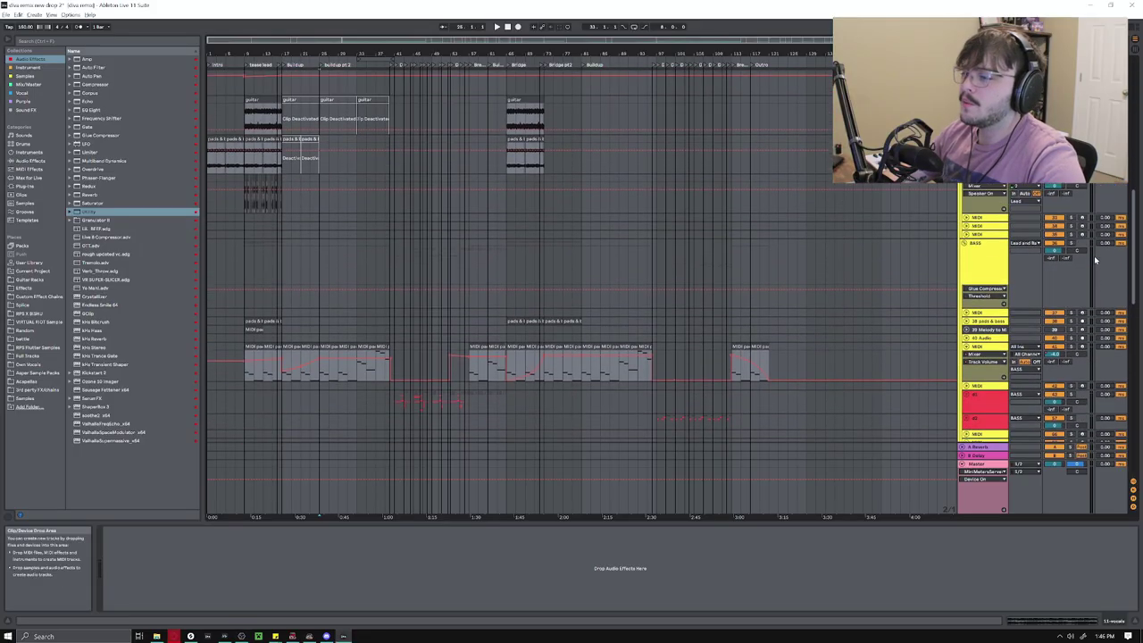
{"action": "scroll", "coordinate": [398, 245], "scroll_direction": "up", "scroll_amount": 10}
{"action": "scroll", "coordinate": [307, 342], "scroll_direction": "down", "scroll_amount": 3}
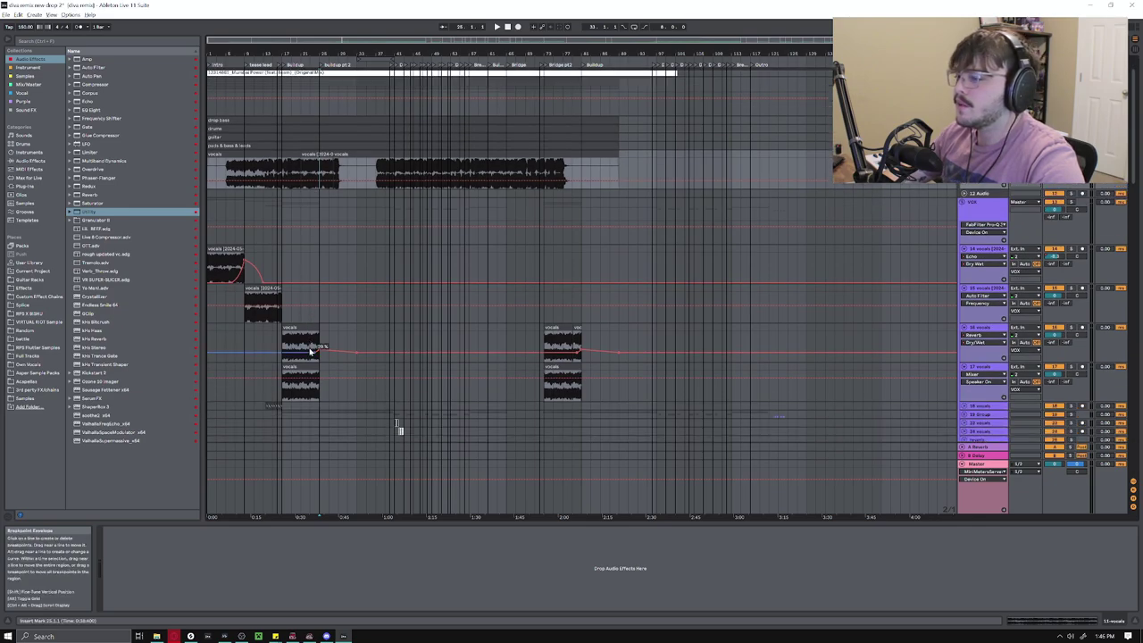
{"action": "left_click", "coordinate": [964, 361]}
{"action": "left_click", "coordinate": [964, 362]}
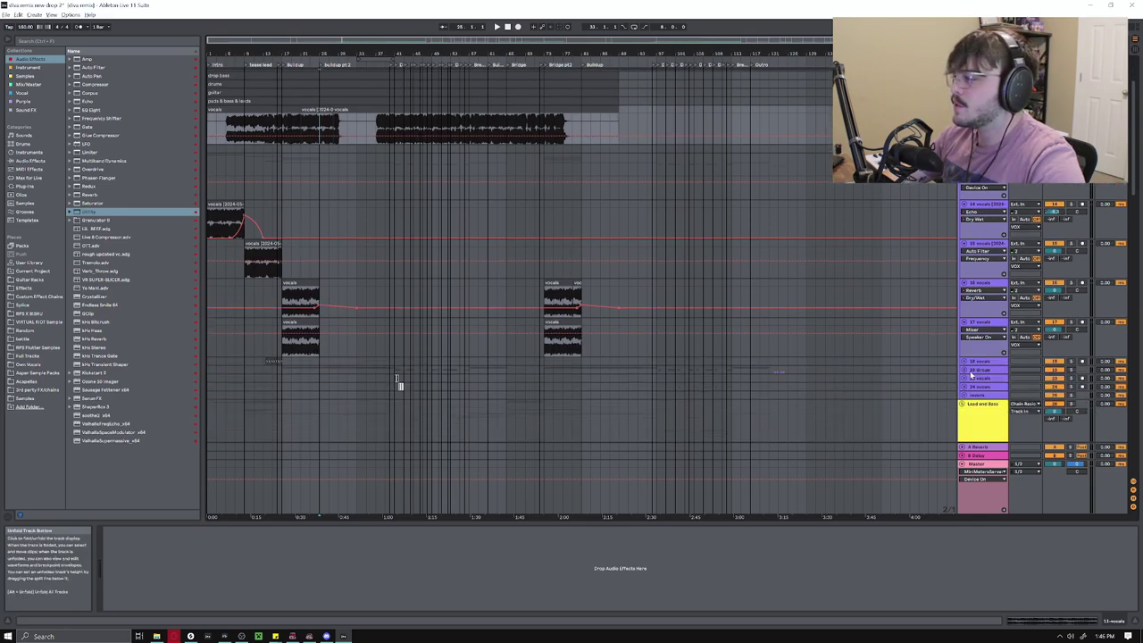
{"action": "left_click", "coordinate": [964, 370]}
{"action": "scroll", "coordinate": [374, 346], "scroll_direction": "down", "scroll_amount": 1}
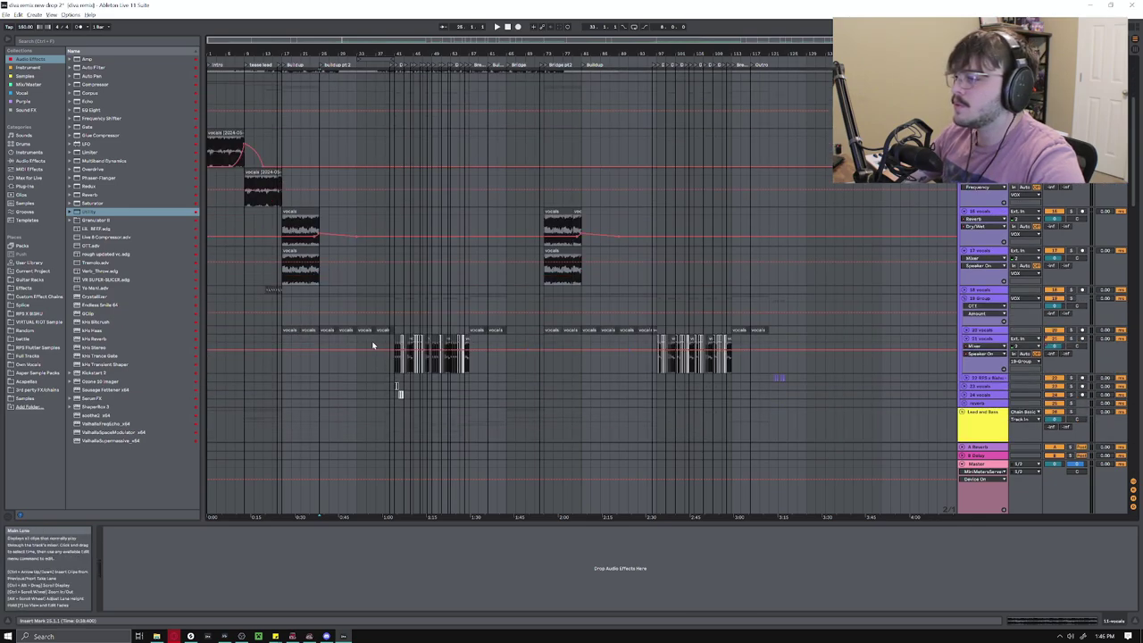
Unfold the 20 vocals track and play it in solo from bar 25, examining its Little Radiator Mix automation up to the drop
{"action": "left_click", "coordinate": [964, 331]}
{"action": "left_click", "coordinate": [324, 348]}
{"action": "scroll", "coordinate": [290, 396], "scroll_direction": "up", "scroll_amount": 4}
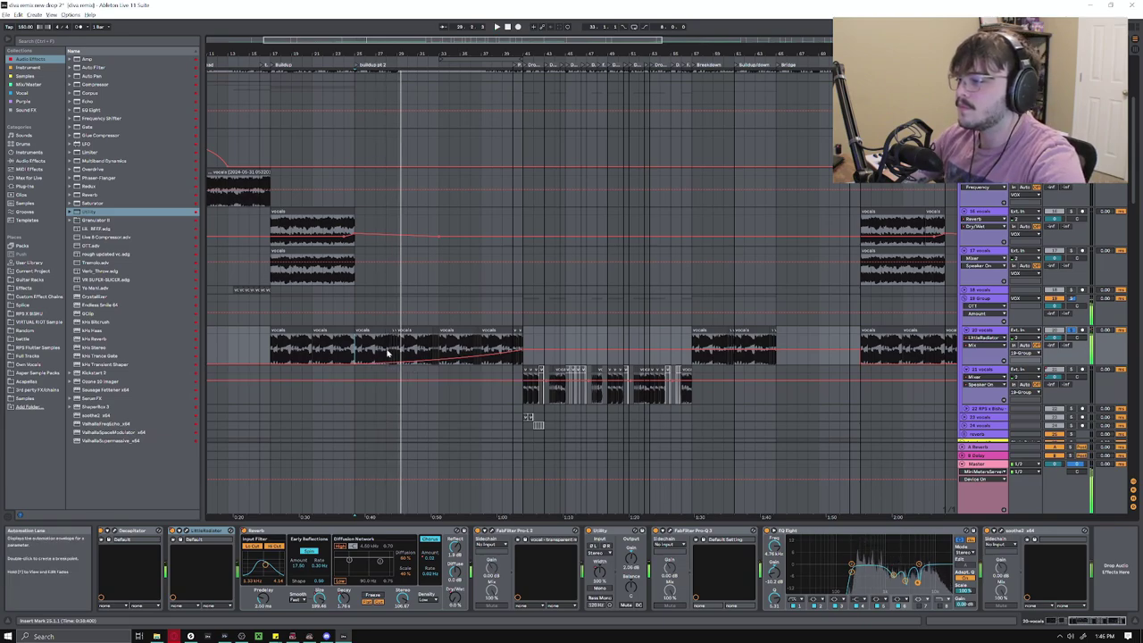
{"action": "scroll", "coordinate": [388, 354], "scroll_direction": "up", "scroll_amount": 1}
{"action": "scroll", "coordinate": [387, 355], "scroll_direction": "up", "scroll_amount": 3}
{"action": "scroll", "coordinate": [388, 357], "scroll_direction": "down", "scroll_amount": 3}
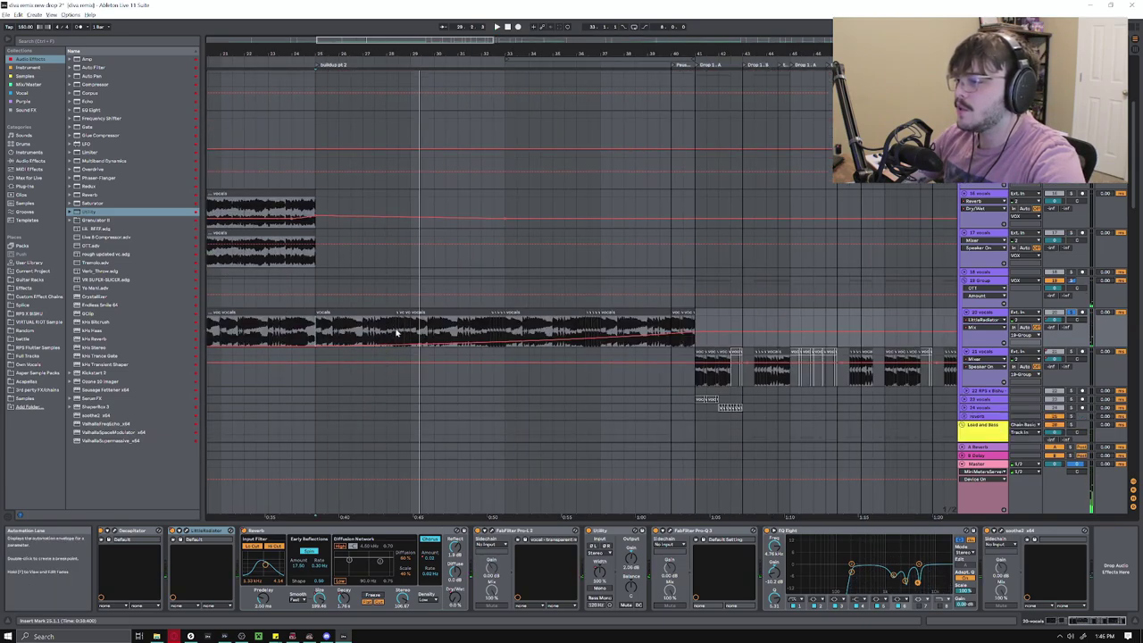
{"action": "scroll", "coordinate": [375, 347], "scroll_direction": "down", "scroll_amount": 2}
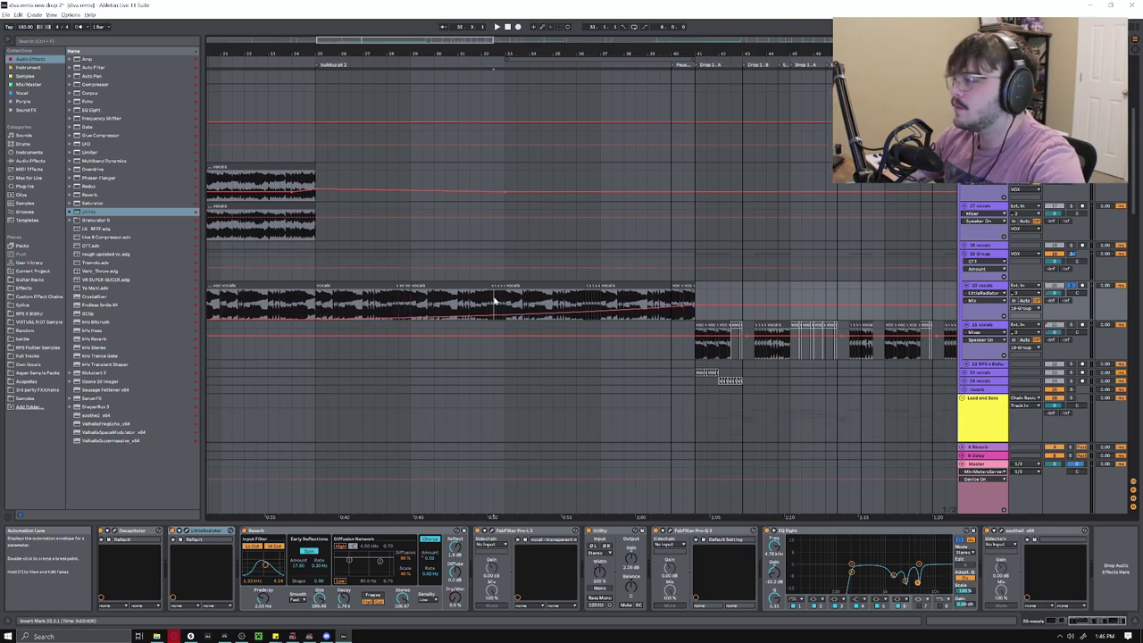
{"action": "scroll", "coordinate": [299, 339], "scroll_direction": "down", "scroll_amount": 2}
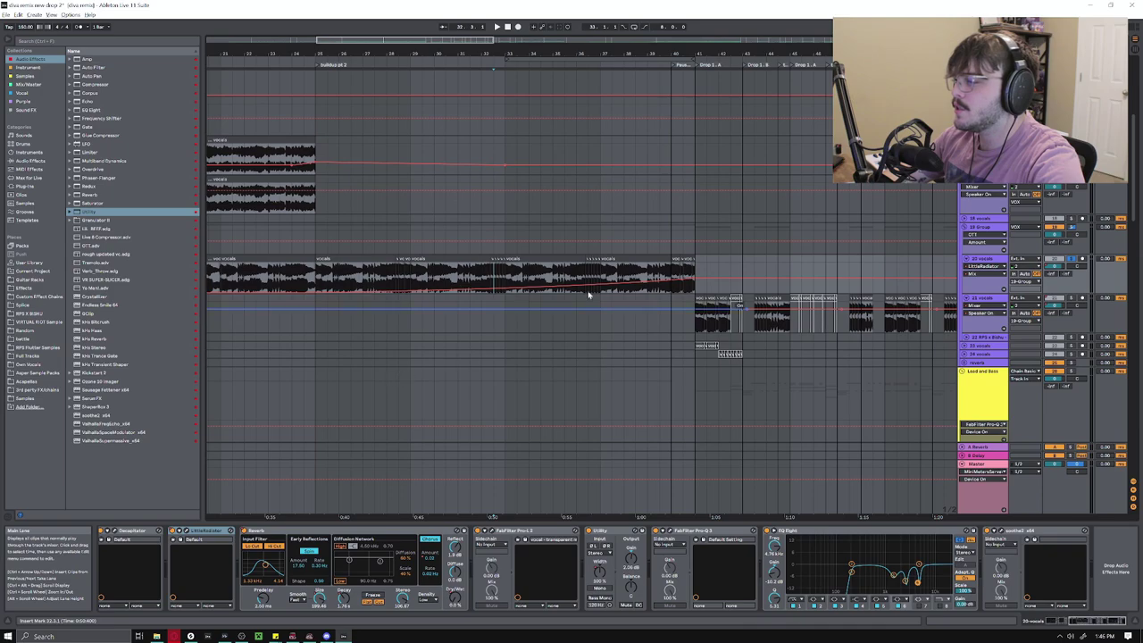
Examine the 20 vocals track's device chain, including Decapitator and Little Radiator
{"action": "mouse_move", "coordinate": [1083, 624]}
{"action": "left_mouse_down"}
{"action": "mouse_move", "coordinate": [1052, 625]}
{"action": "mouse_move", "coordinate": [1088, 621]}
{"action": "left_mouse_up"}
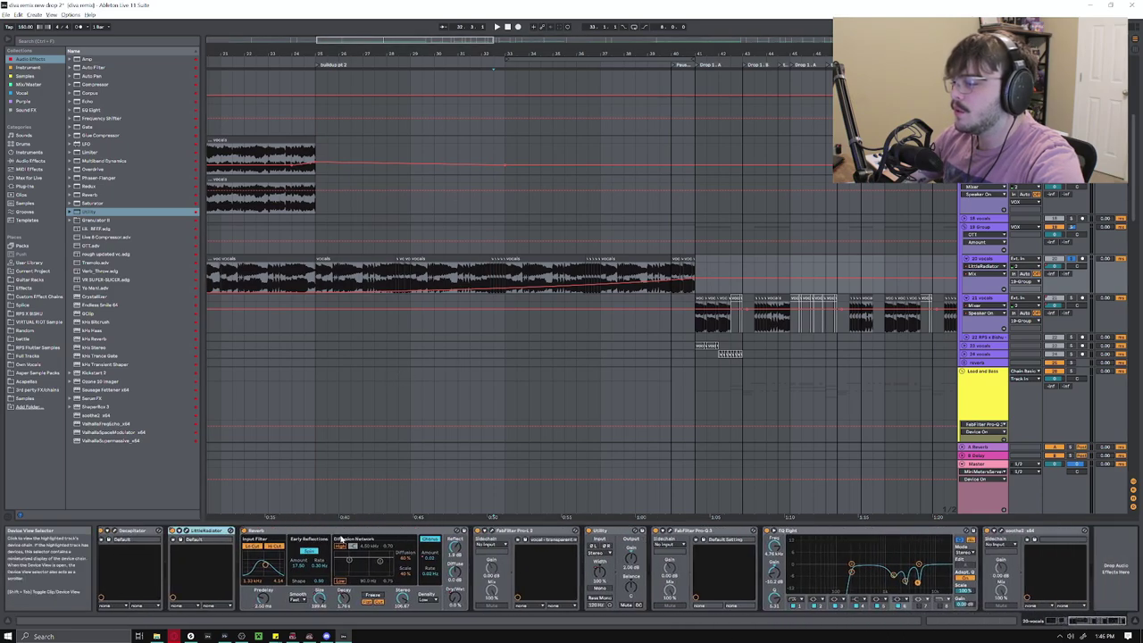
{"action": "scroll", "coordinate": [326, 283], "scroll_direction": "down", "scroll_amount": 3}
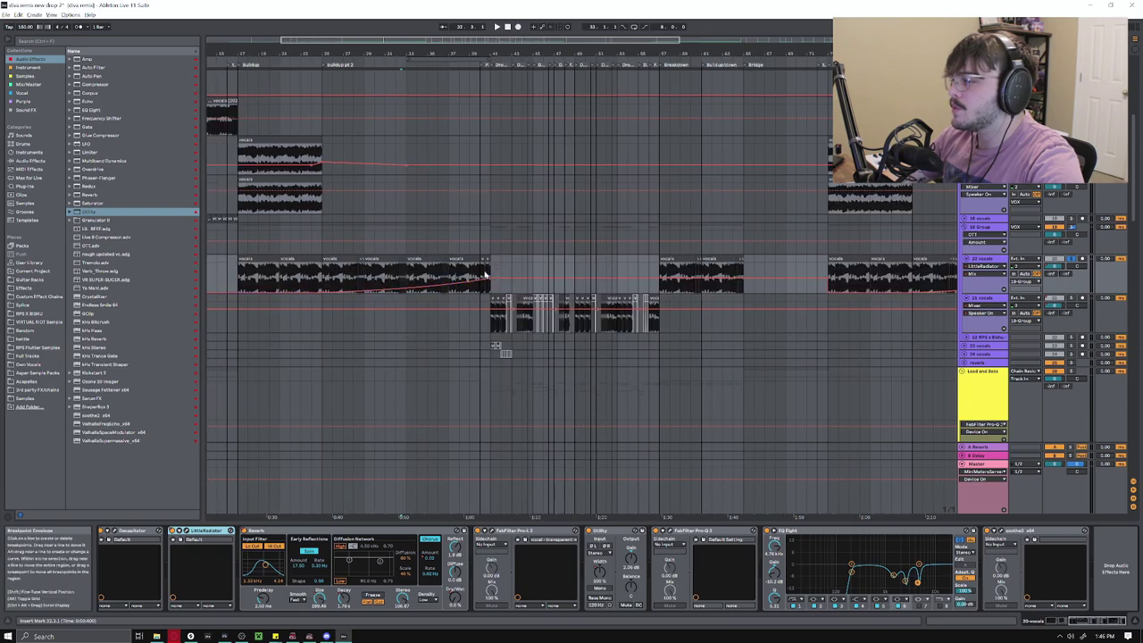
{"action": "scroll", "coordinate": [232, 426], "scroll_direction": "down", "scroll_amount": 2}
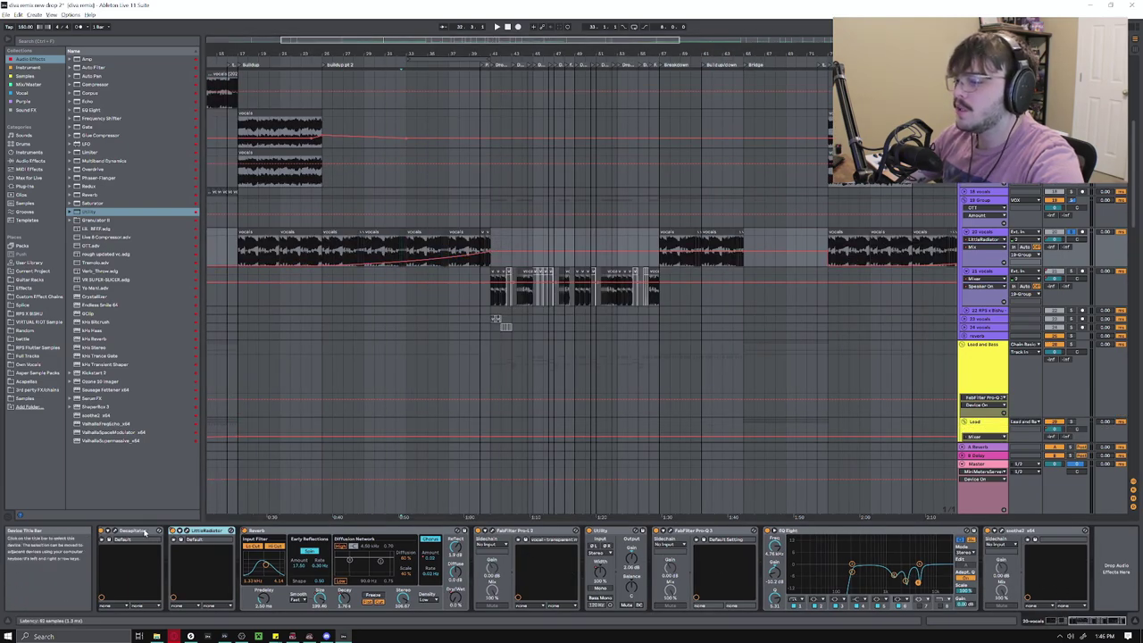
{"action": "left_click", "coordinate": [187, 530]}
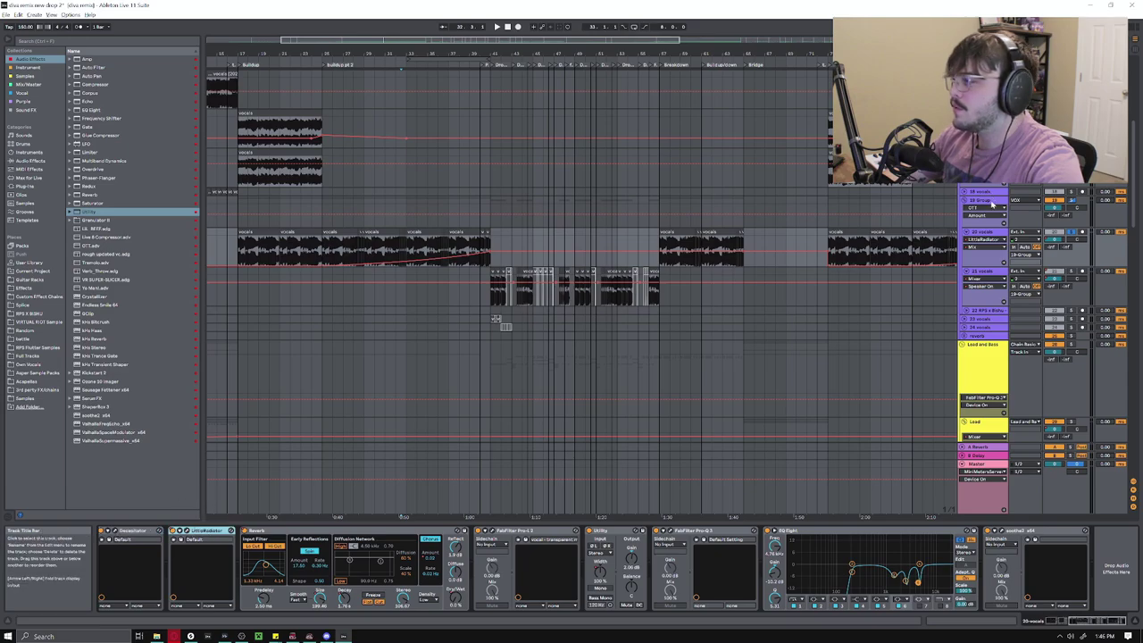
Show Little Radiator's Device On automation on the 20 vocals track, return to its Mix automation, and place the insert marker at bar 25
{"action": "left_click", "coordinate": [984, 247]}
{"action": "left_click", "coordinate": [984, 255]}
{"action": "left_click", "coordinate": [993, 247]}
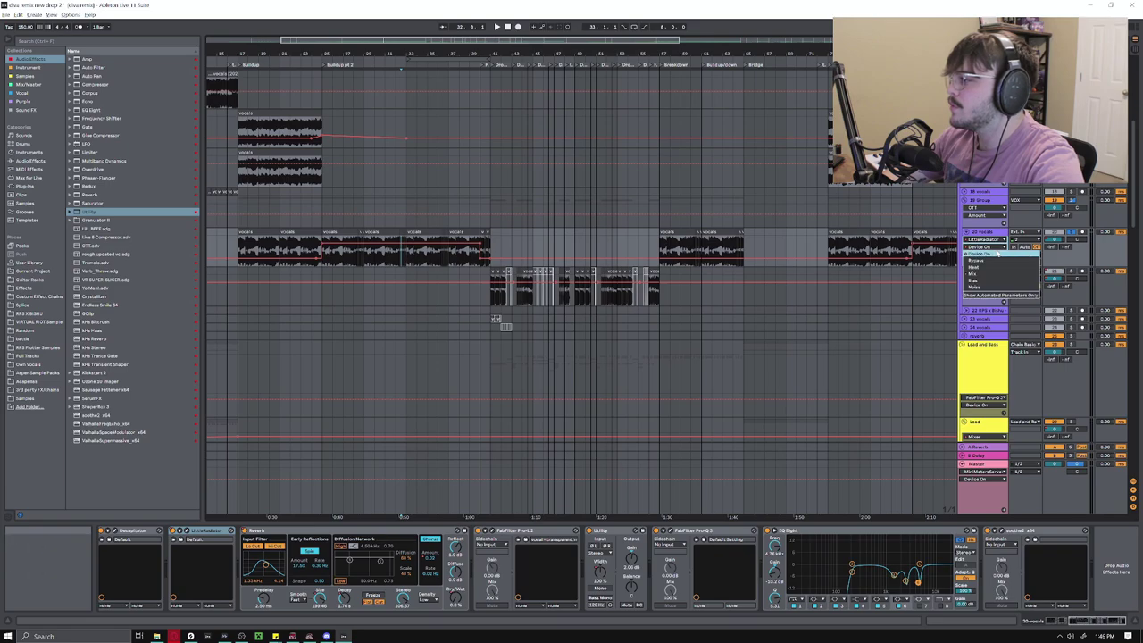
{"action": "left_click", "coordinate": [981, 278]}
{"action": "left_click", "coordinate": [322, 251]}
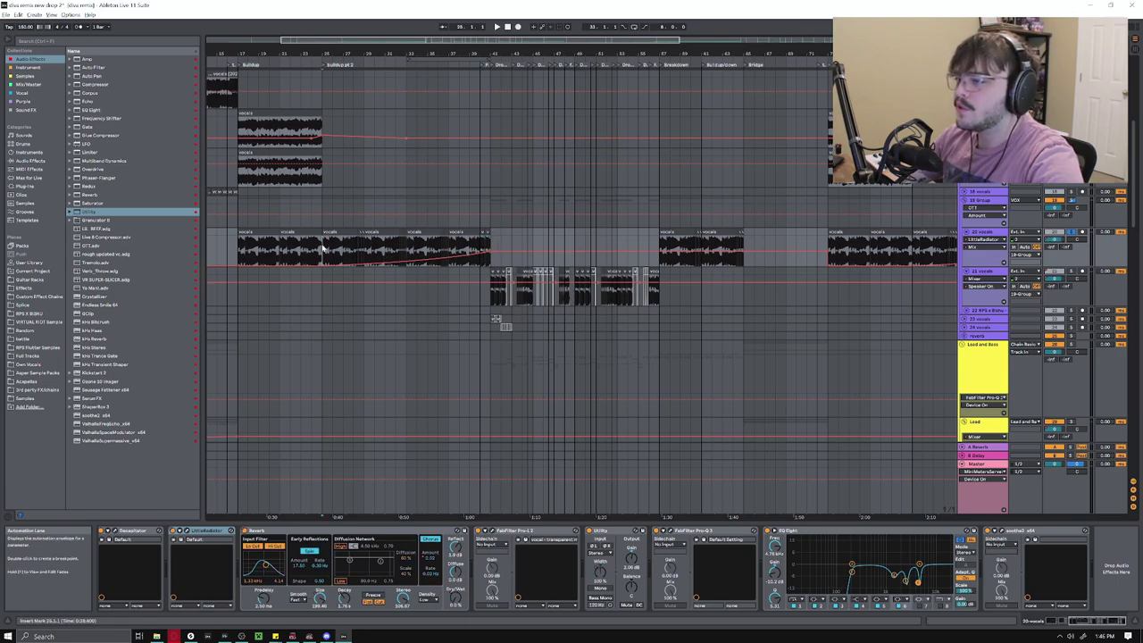
Examine the bass MIDI track's buildup pt 2 clips from bar 25, marking the sections from bars 33 and 37
{"action": "scroll", "coordinate": [503, 319], "scroll_direction": "down", "scroll_amount": 5}
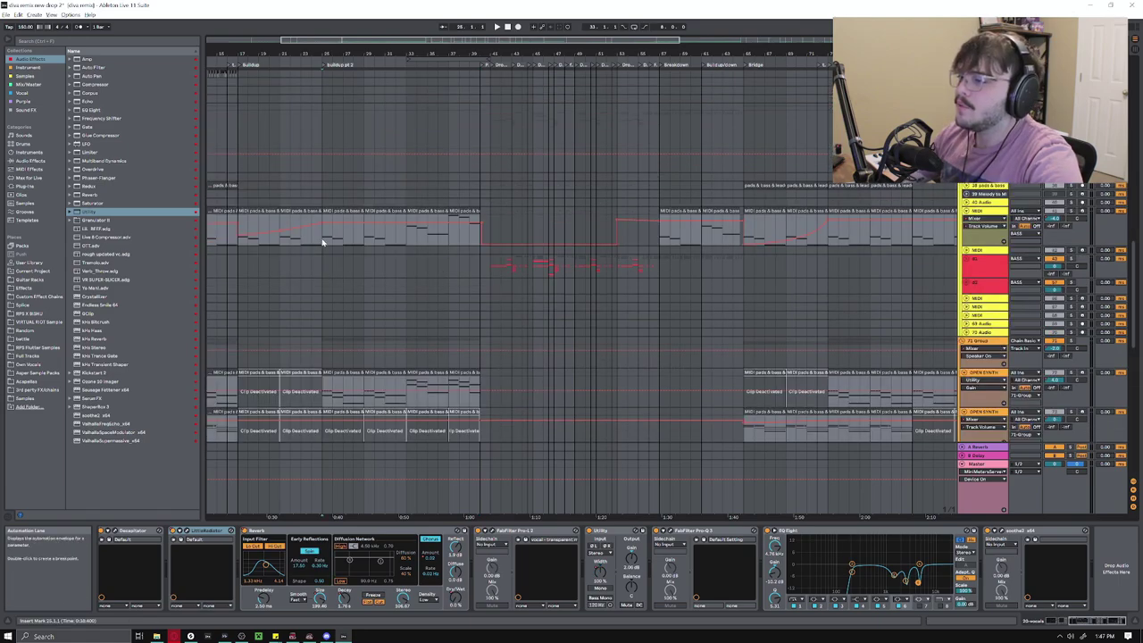
{"action": "left_click", "coordinate": [323, 234]}
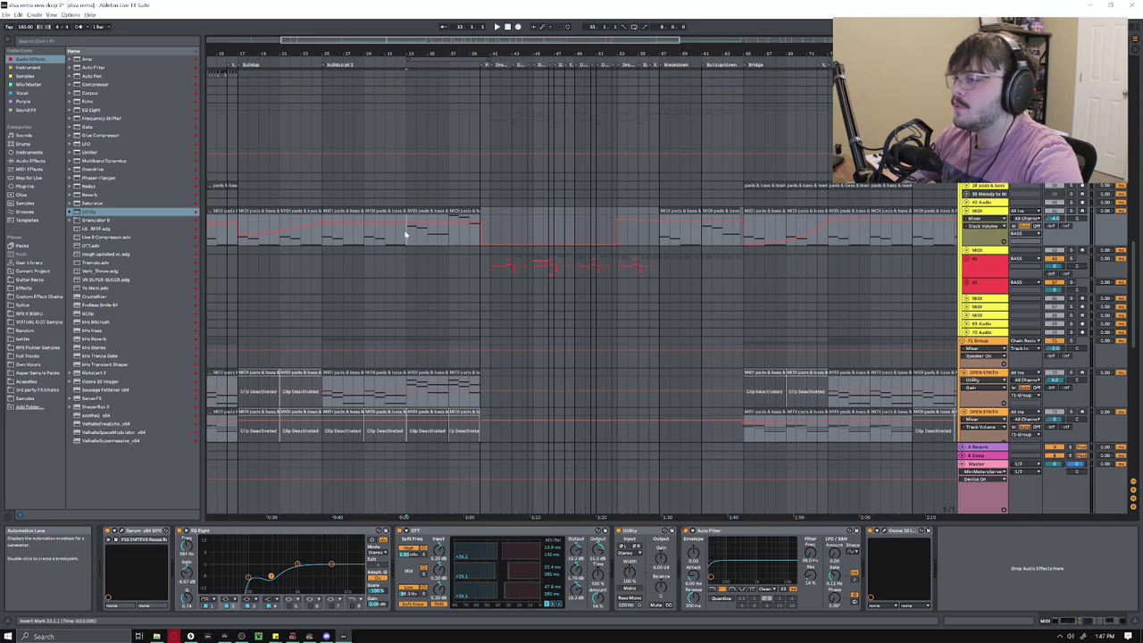
{"action": "left_click_drag", "start_coordinate": [406, 235], "coordinate": [449, 237]}
{"action": "left_click", "coordinate": [451, 237]}
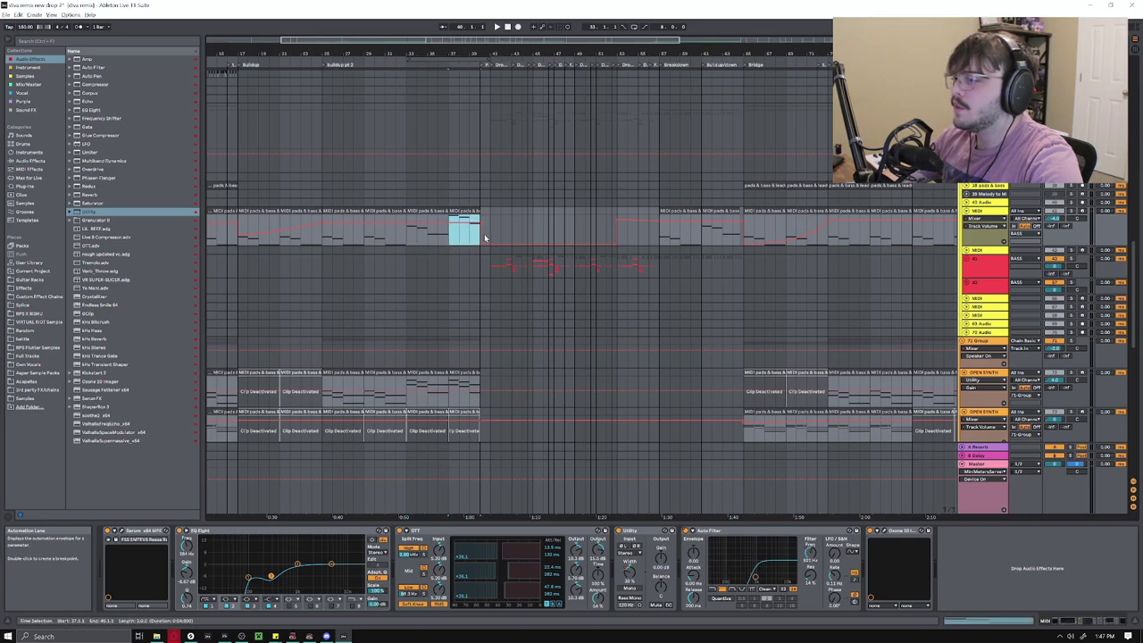
Show the device chain of the first OPEN SYNTH track in the 71 Group
{"action": "scroll", "coordinate": [437, 243], "scroll_direction": "down", "scroll_amount": 1}
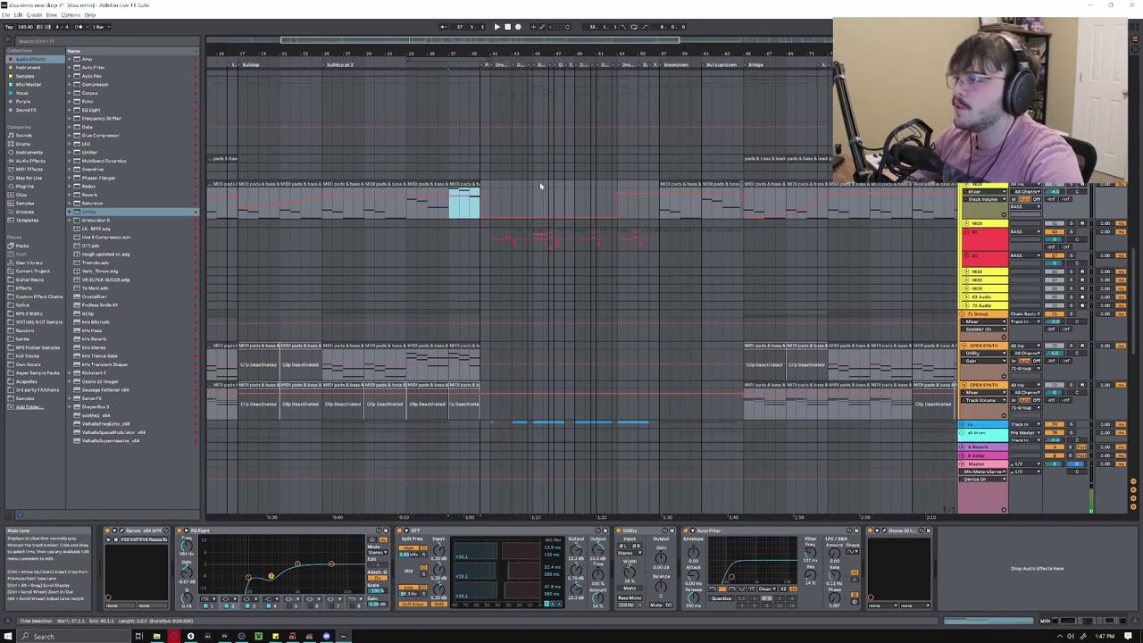
{"action": "scroll", "coordinate": [307, 244], "scroll_direction": "down", "scroll_amount": 2}
{"action": "left_click", "coordinate": [983, 310]}
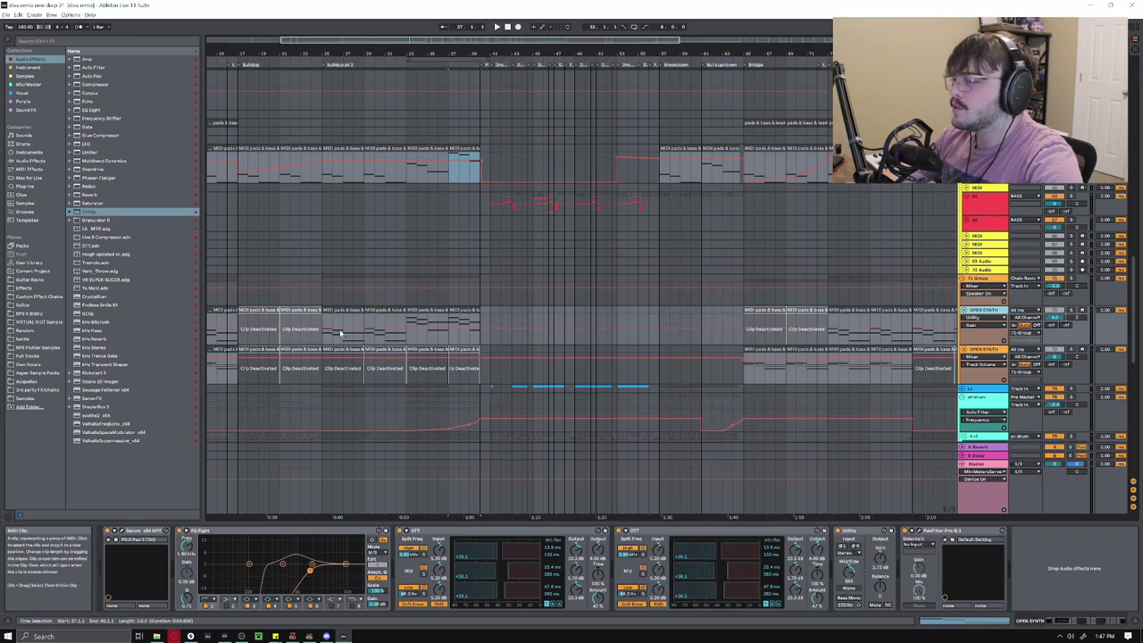
Audition the first OPEN SYNTH track's buildup pt 2 clips from bar 33 and mark the section at bar 29
{"action": "left_click", "coordinate": [409, 322]}
{"action": "key", "text": "space"}
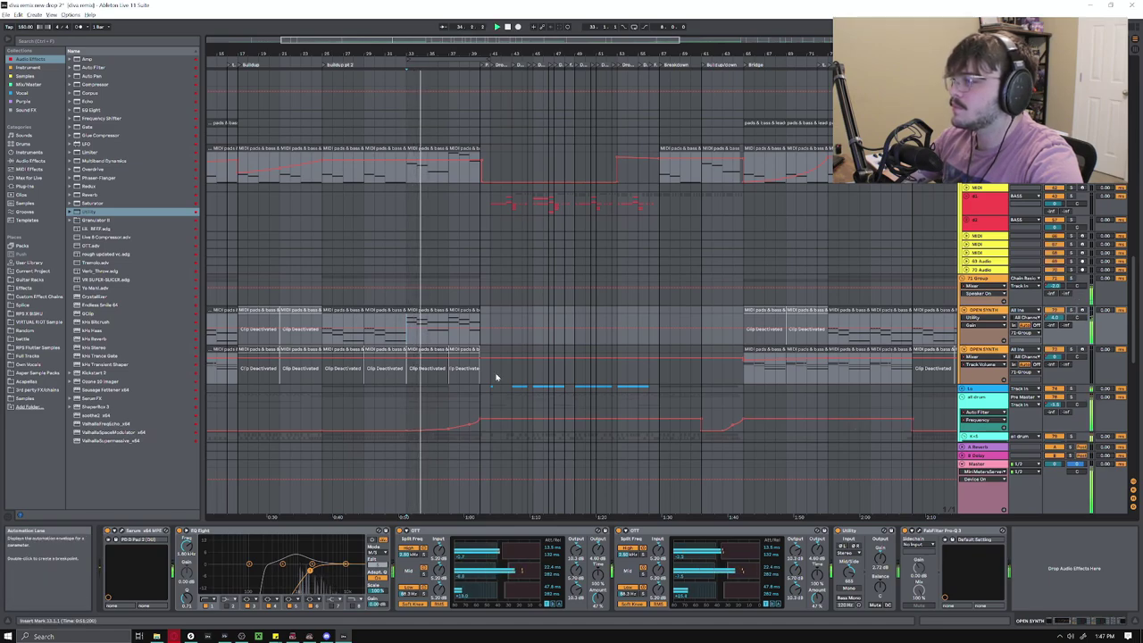
{"action": "left_click", "coordinate": [365, 323]}
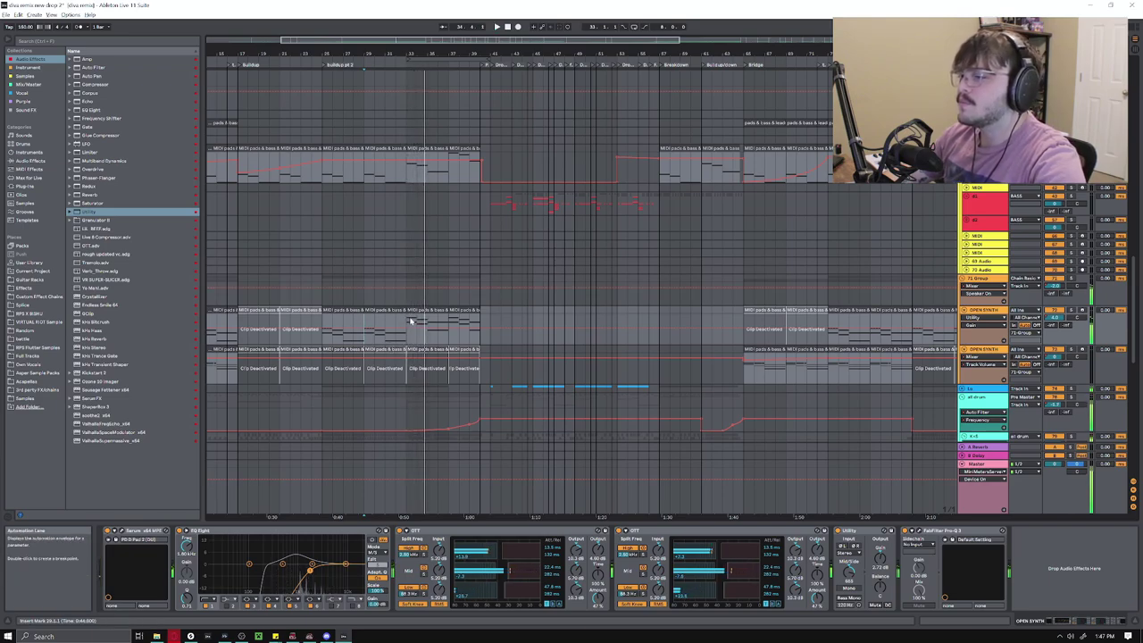
{"action": "scroll", "coordinate": [419, 401], "scroll_direction": "down", "scroll_amount": 2}
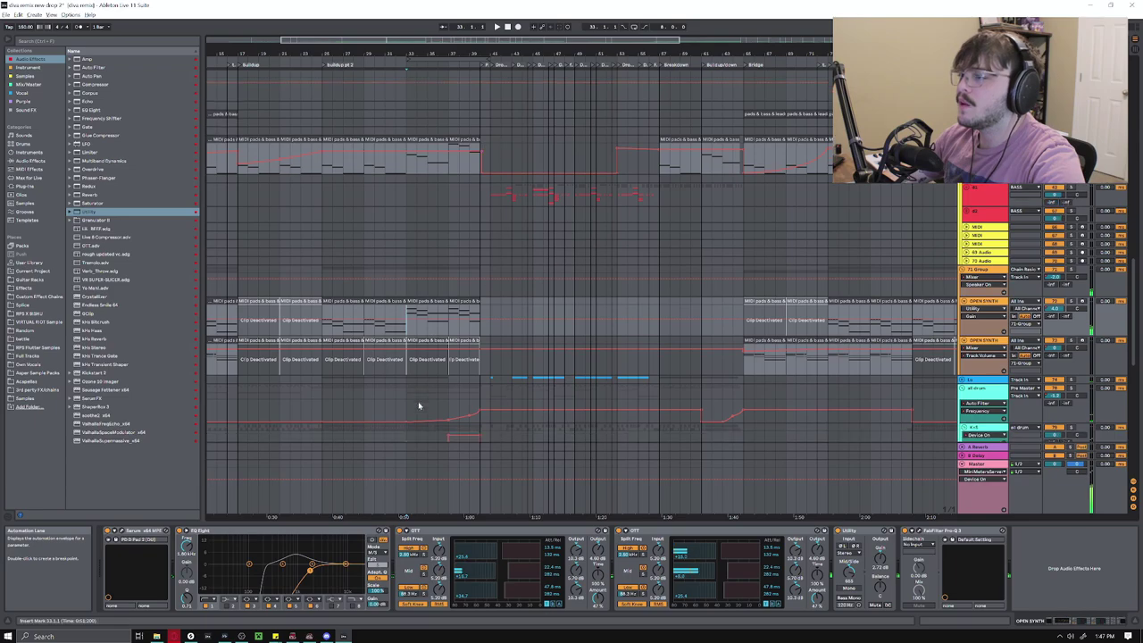
Compare the bass MIDI clips with the OPEN SYNTH clips in buildup pt 2, placing the insert marker at bar 37
{"action": "left_click_drag", "start_coordinate": [1136, 293], "coordinate": [1090, 247]}
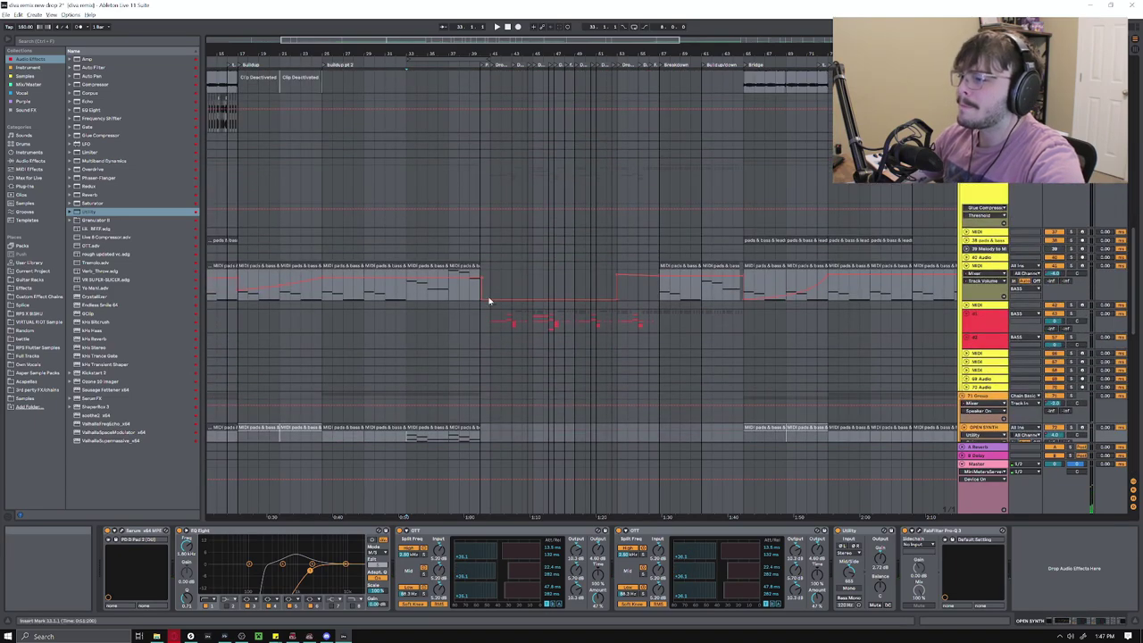
{"action": "scroll", "coordinate": [334, 383], "scroll_direction": "down", "scroll_amount": 4}
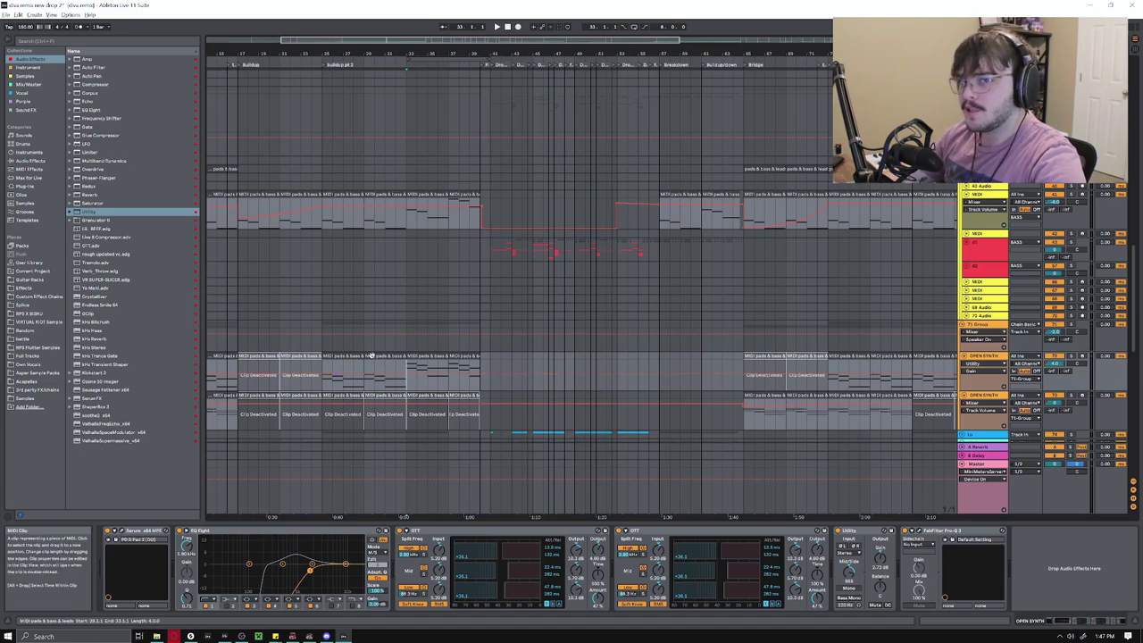
{"action": "left_click", "coordinate": [453, 368]}
{"action": "left_click", "coordinate": [460, 361]}
Show the all drum group's device chain and audition the soloed Kick track from bar 25
{"action": "left_click_drag", "start_coordinate": [1132, 257], "coordinate": [1127, 314]}
{"action": "left_click", "coordinate": [970, 204]}
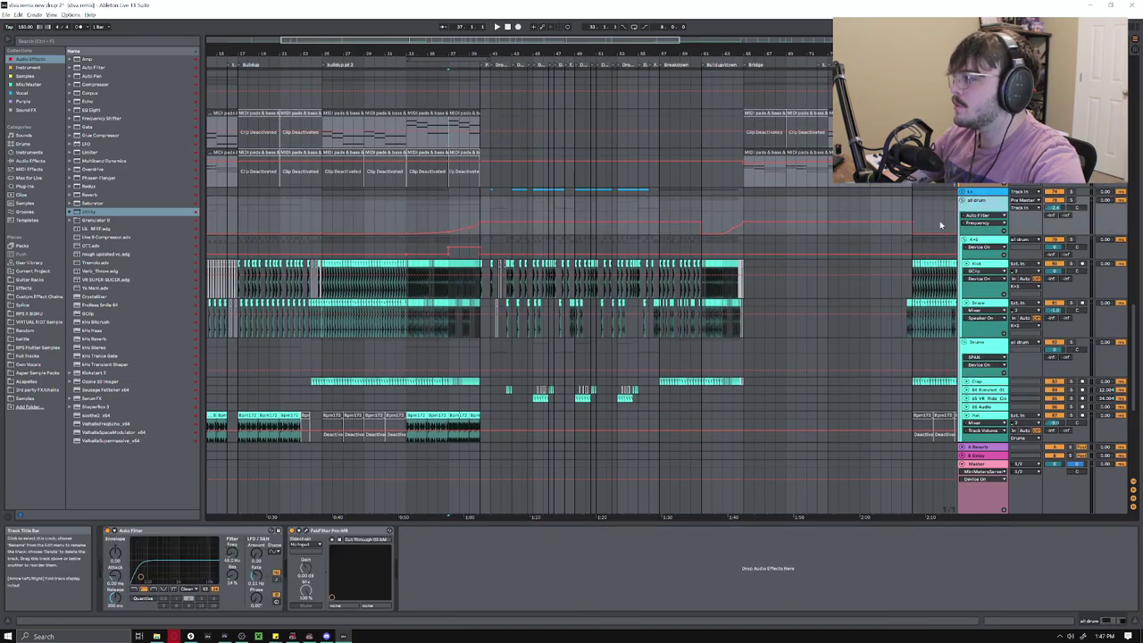
{"action": "scroll", "coordinate": [377, 276], "scroll_direction": "down", "scroll_amount": 1}
{"action": "scroll", "coordinate": [318, 260], "scroll_direction": "up", "scroll_amount": 3, "text": "ctrl"}
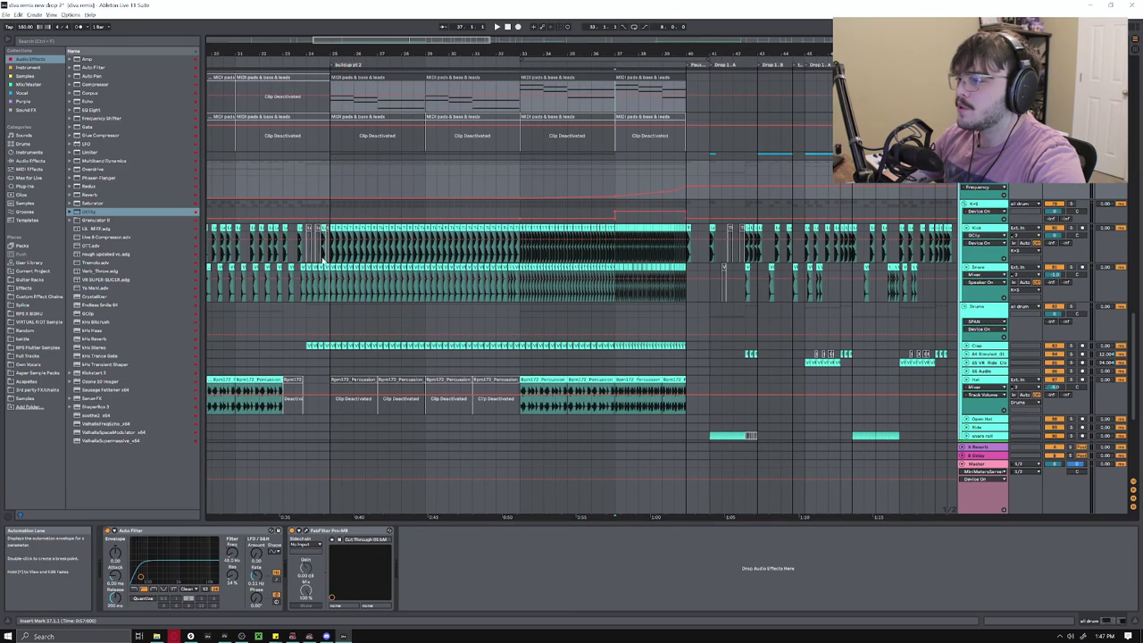
{"action": "left_click", "coordinate": [332, 258]}
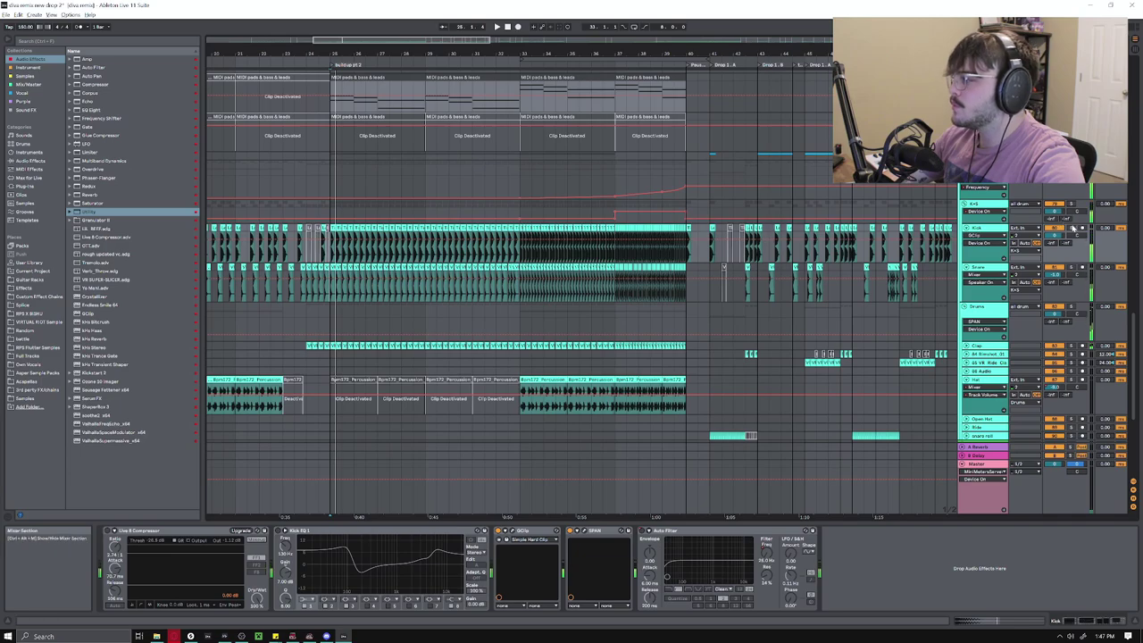
{"action": "scroll", "coordinate": [330, 297], "scroll_direction": "up", "scroll_amount": 3, "text": "ctrl"}
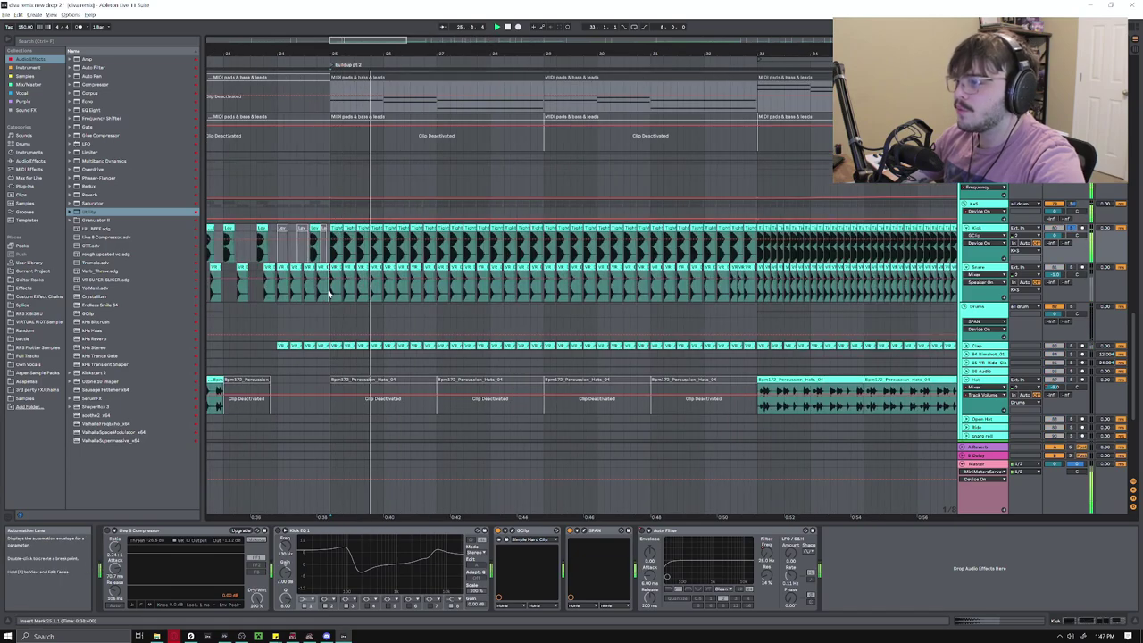
Show the Snare track's device chain and mark the Kick section from bar 37 to bar 40
{"action": "left_click", "coordinate": [983, 331]}
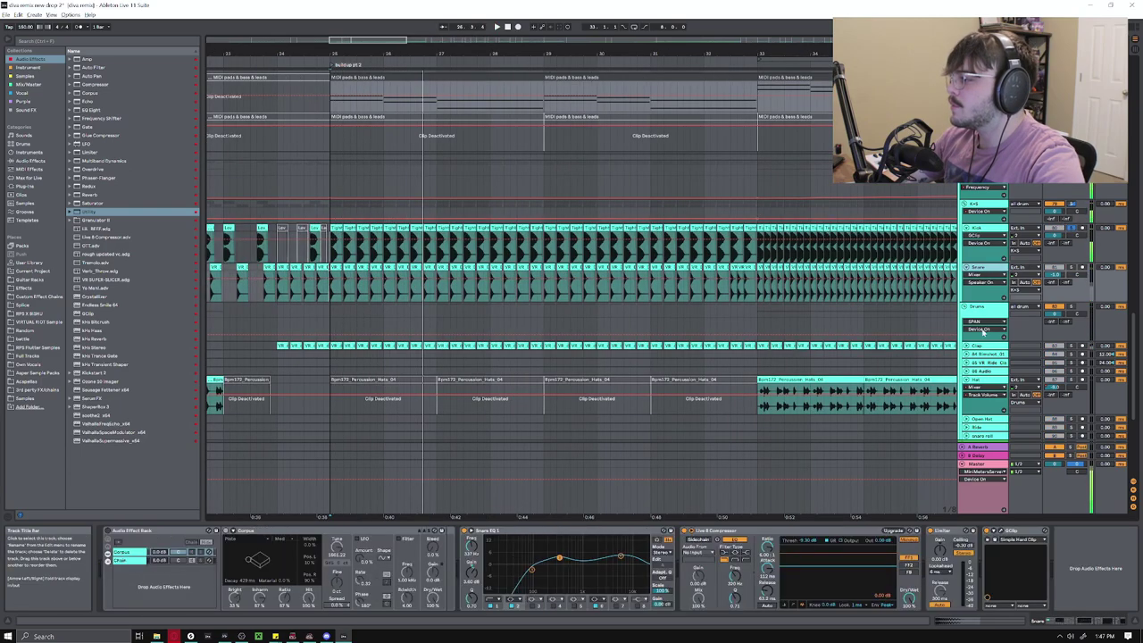
{"action": "left_click", "coordinate": [986, 347]}
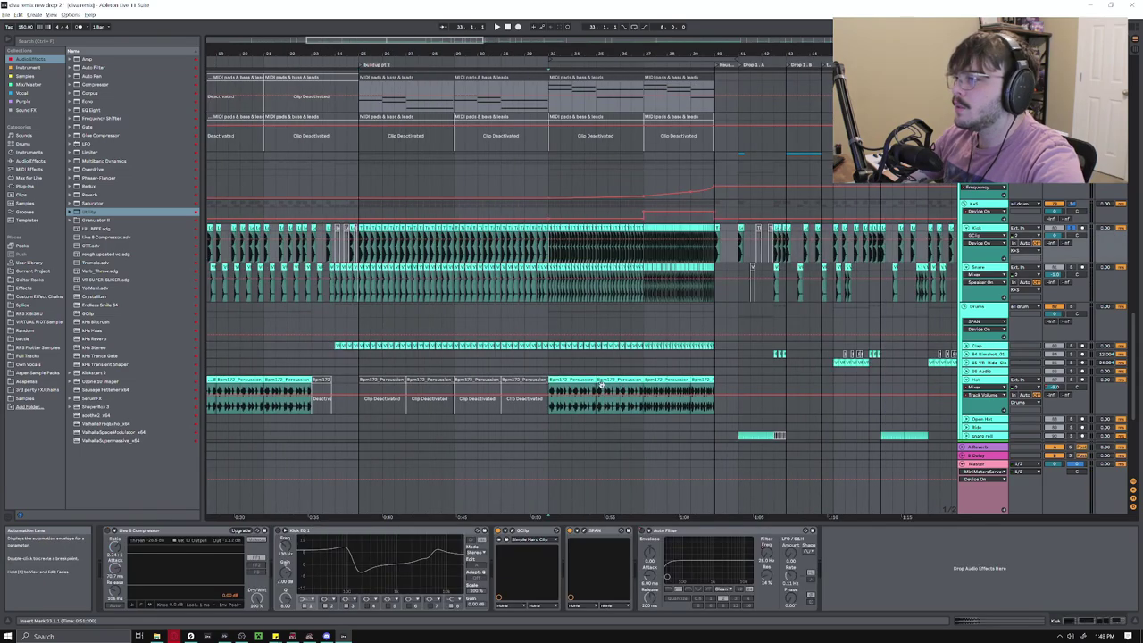
{"action": "left_click_drag", "start_coordinate": [642, 254], "coordinate": [715, 259]}
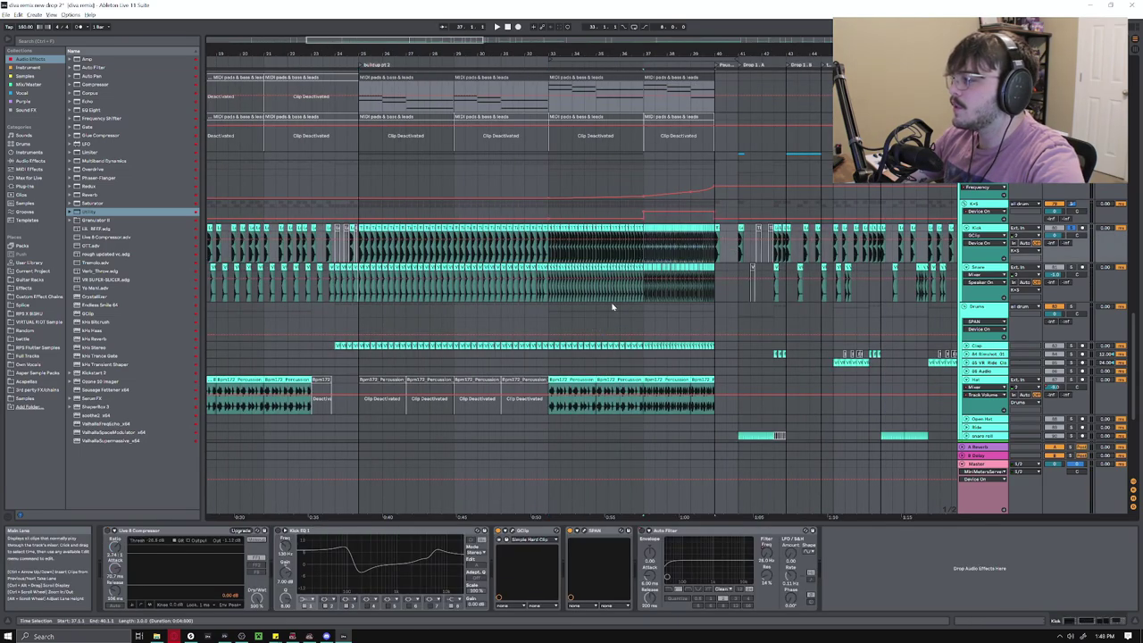
Show the K+S group's Frequency Shifter Coarse automation and audition the soloed kick and snare from bar 37
{"action": "left_click", "coordinate": [982, 292]}
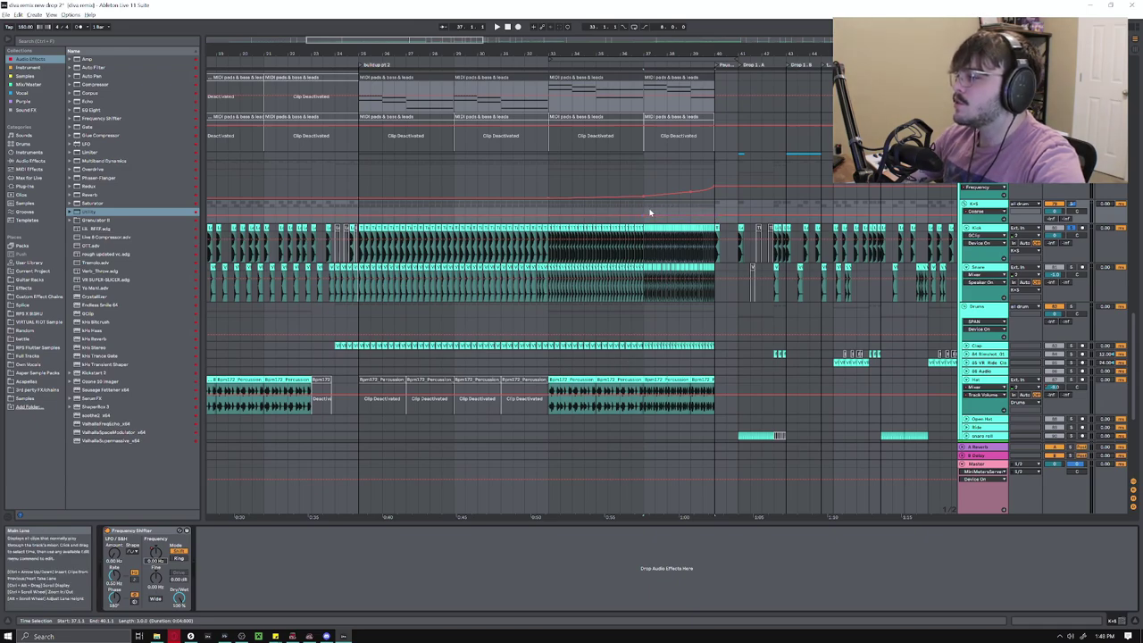
{"action": "key", "text": "space"}
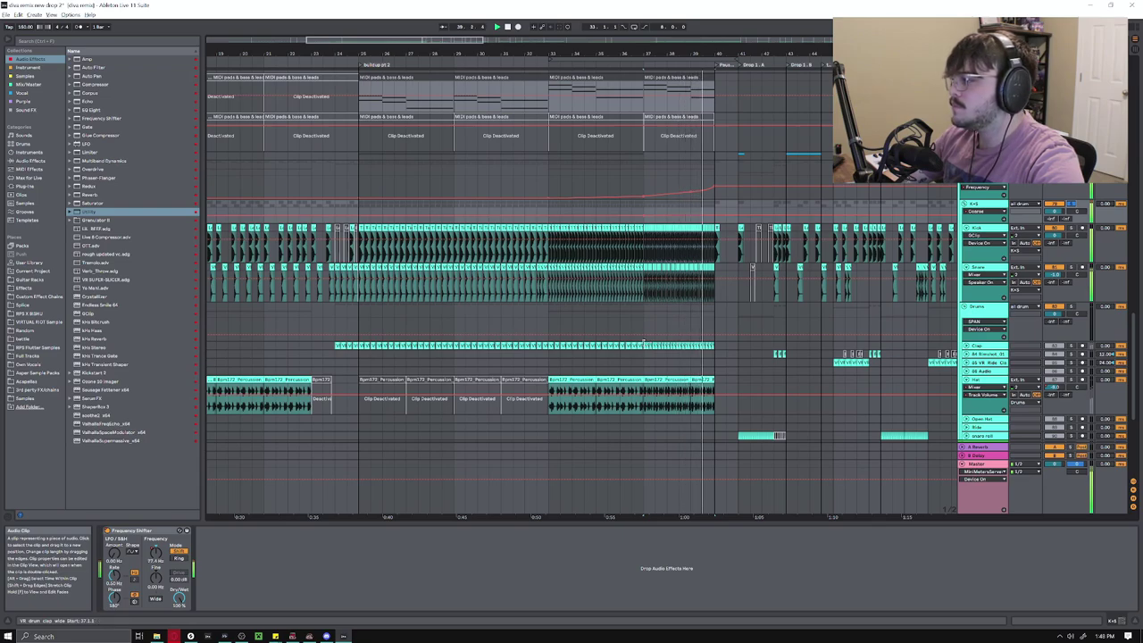
{"action": "key", "text": "space"}
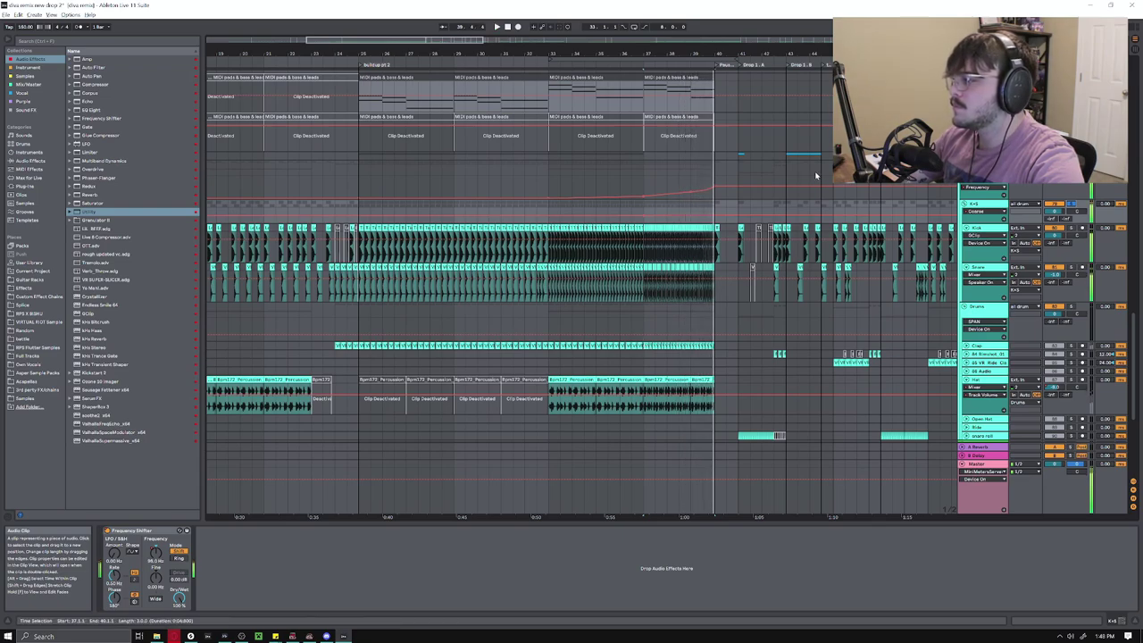
Examine the all drum group's Auto Filter frequency automation at bar 37 and view its FabFilter Pro-MB settings
{"action": "left_click", "coordinate": [646, 185]}
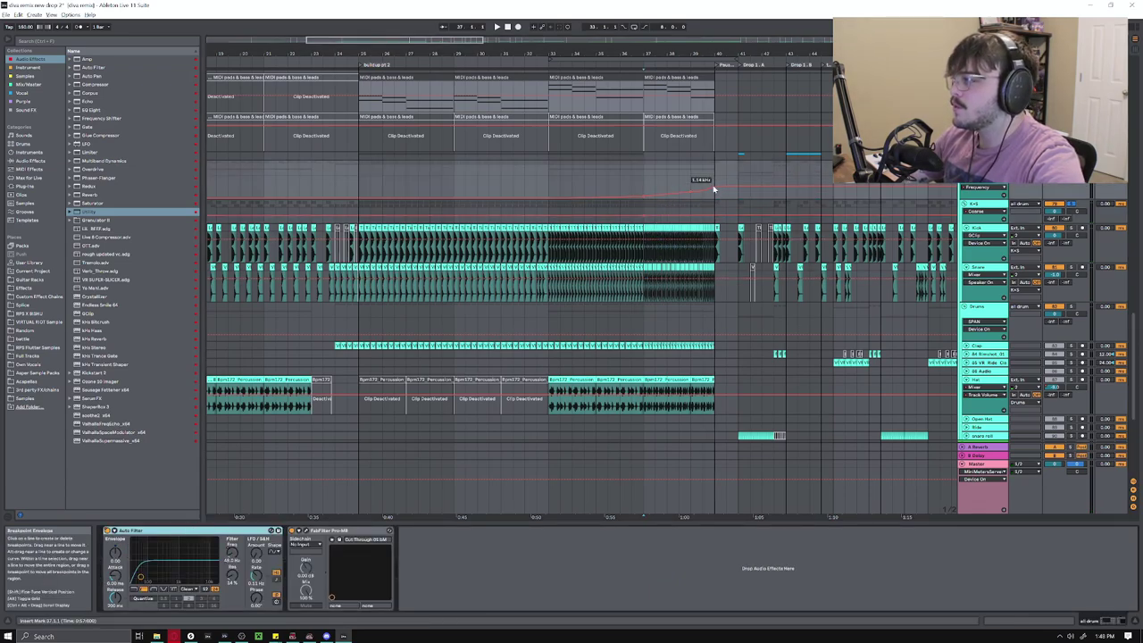
{"action": "left_click", "coordinate": [307, 530]}
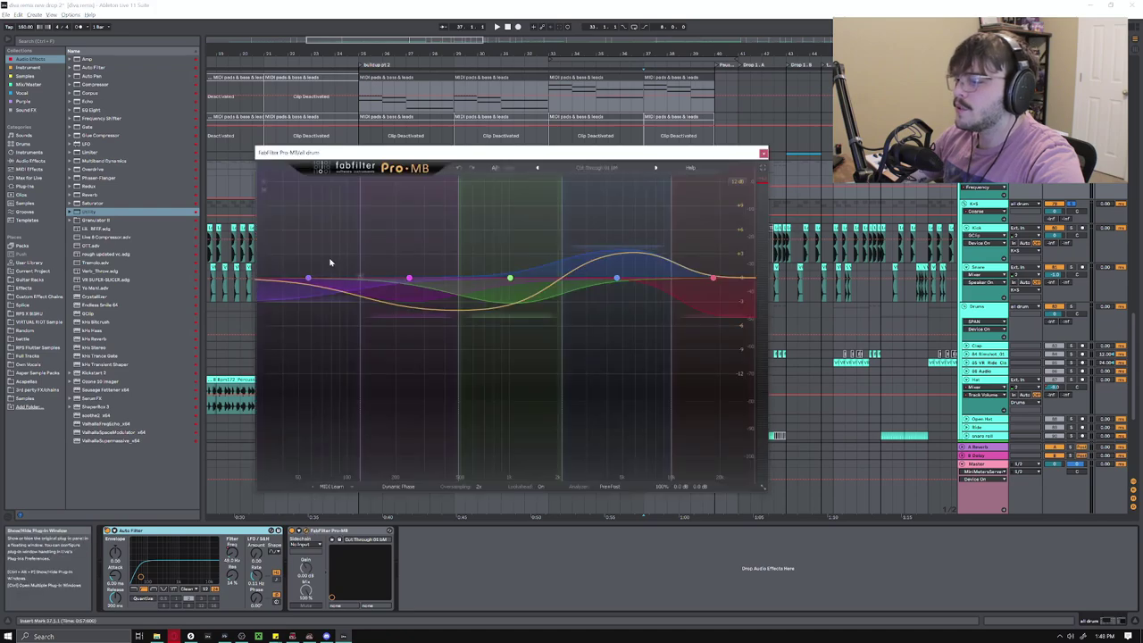
{"action": "left_click_drag", "start_coordinate": [427, 155], "coordinate": [393, 156]}
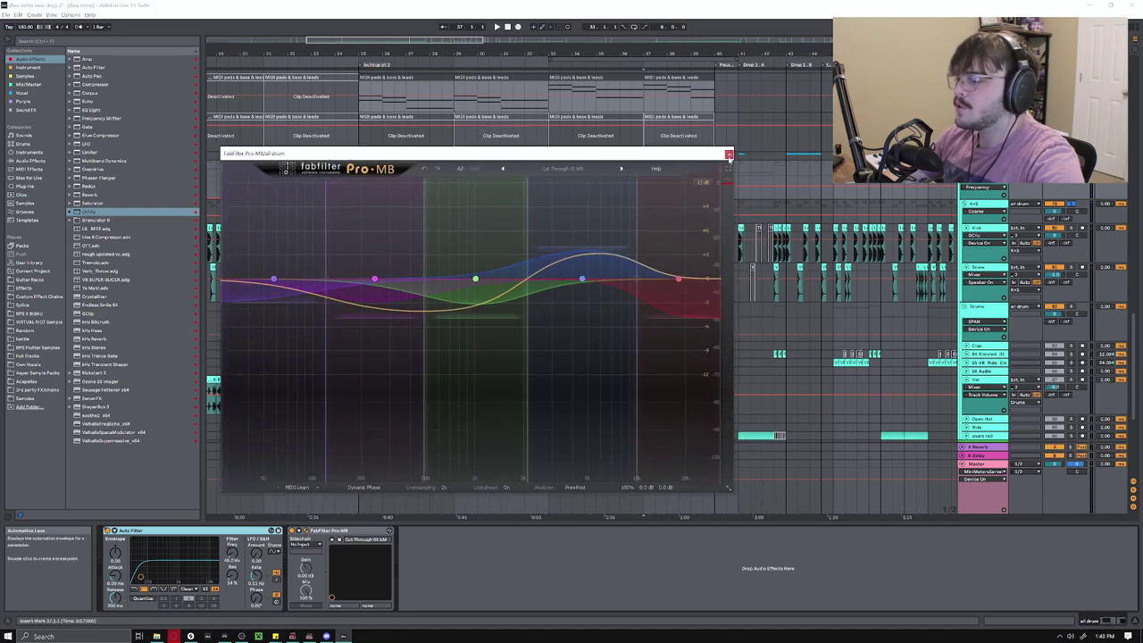
{"action": "left_click", "coordinate": [730, 155]}
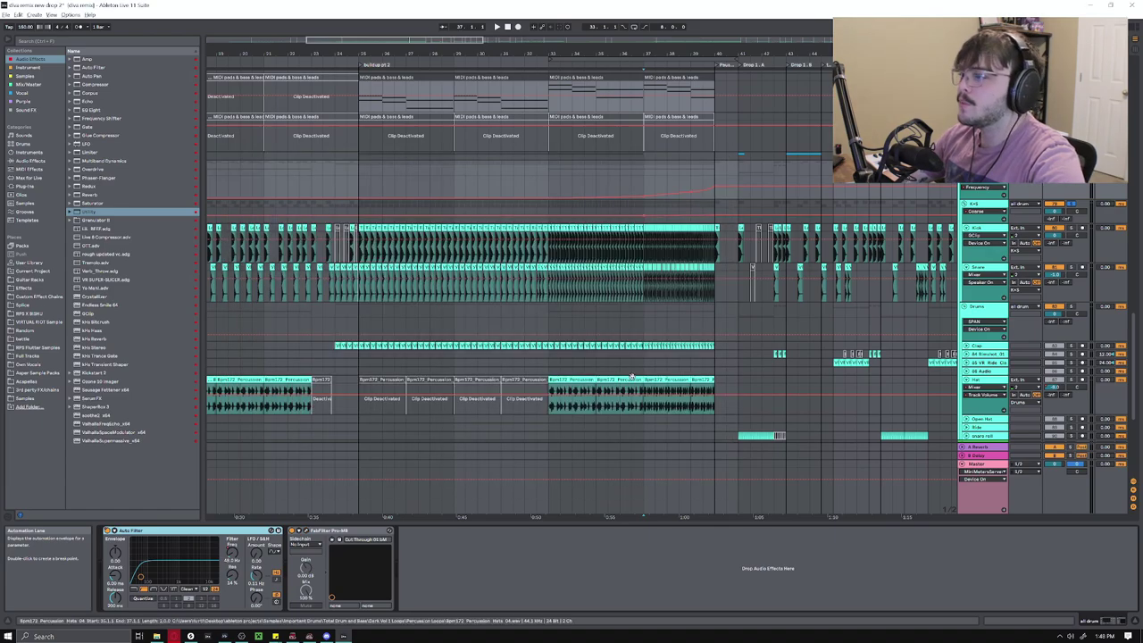
Show the Hat track's device chain at bar 33 and unfold the first Riser track to reveal its Auto Filter frequency automation
{"action": "left_click", "coordinate": [555, 396]}
{"action": "scroll", "coordinate": [804, 357], "scroll_direction": "down", "scroll_amount": 5}
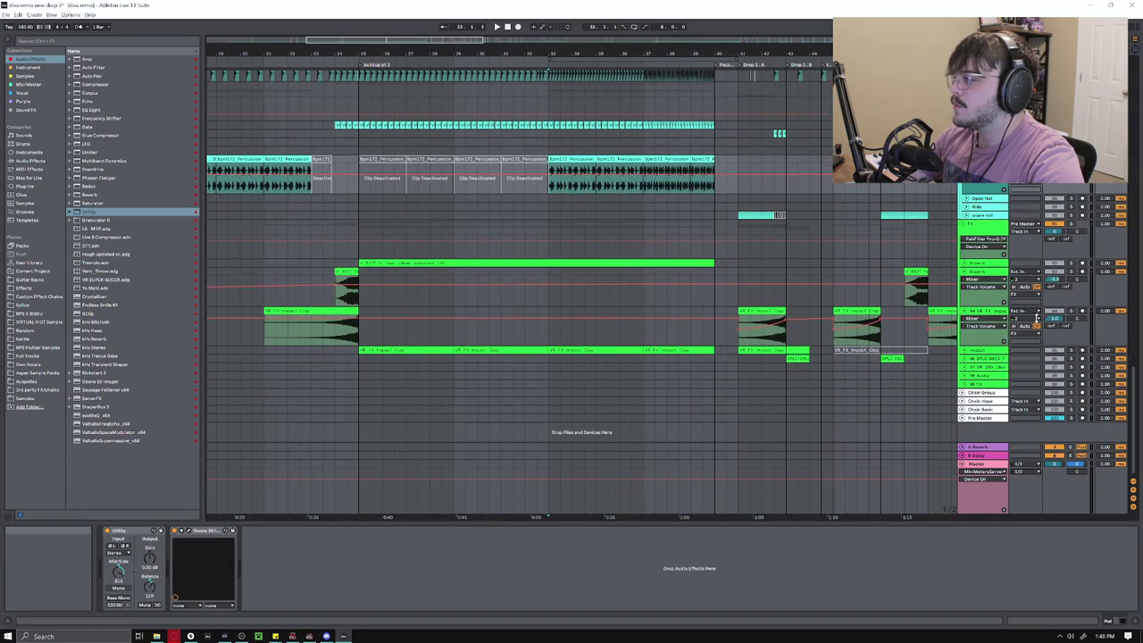
{"action": "left_click", "coordinate": [964, 264]}
{"action": "scroll", "coordinate": [579, 275], "scroll_direction": "down", "scroll_amount": 1}
{"action": "left_click", "coordinate": [551, 271]}
{"action": "scroll", "coordinate": [555, 316], "scroll_direction": "down", "scroll_amount": 1}
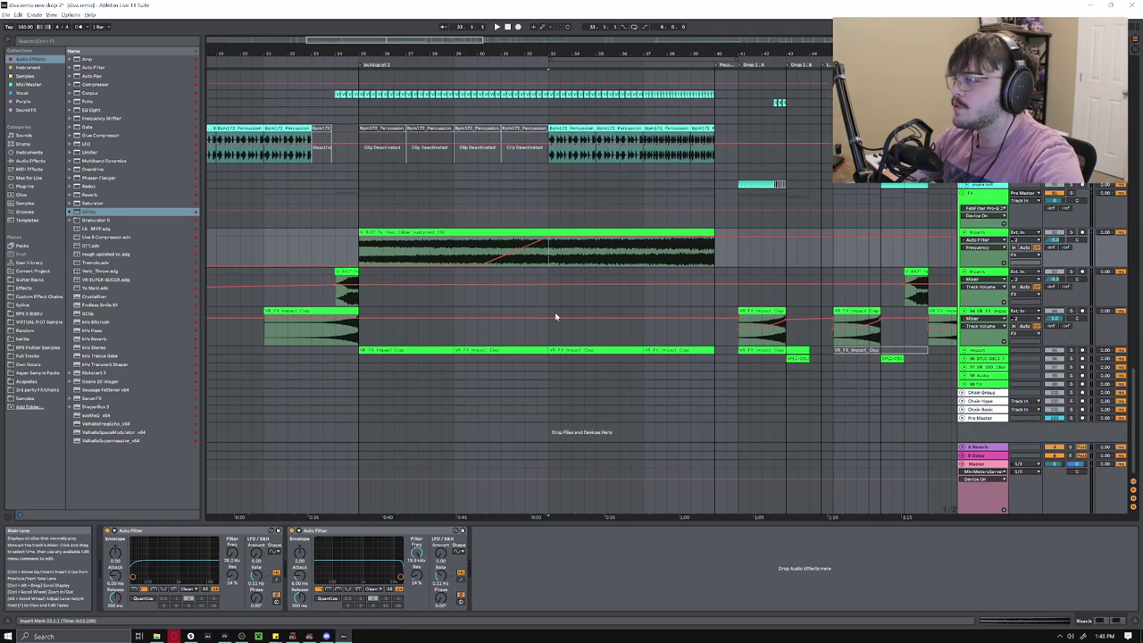
Unfold the Impact track, mark its buildup pt 2 clips, and audition the full section from bar 33
{"action": "left_click", "coordinate": [963, 351]}
{"action": "left_click_drag", "start_coordinate": [364, 376], "coordinate": [726, 376]}
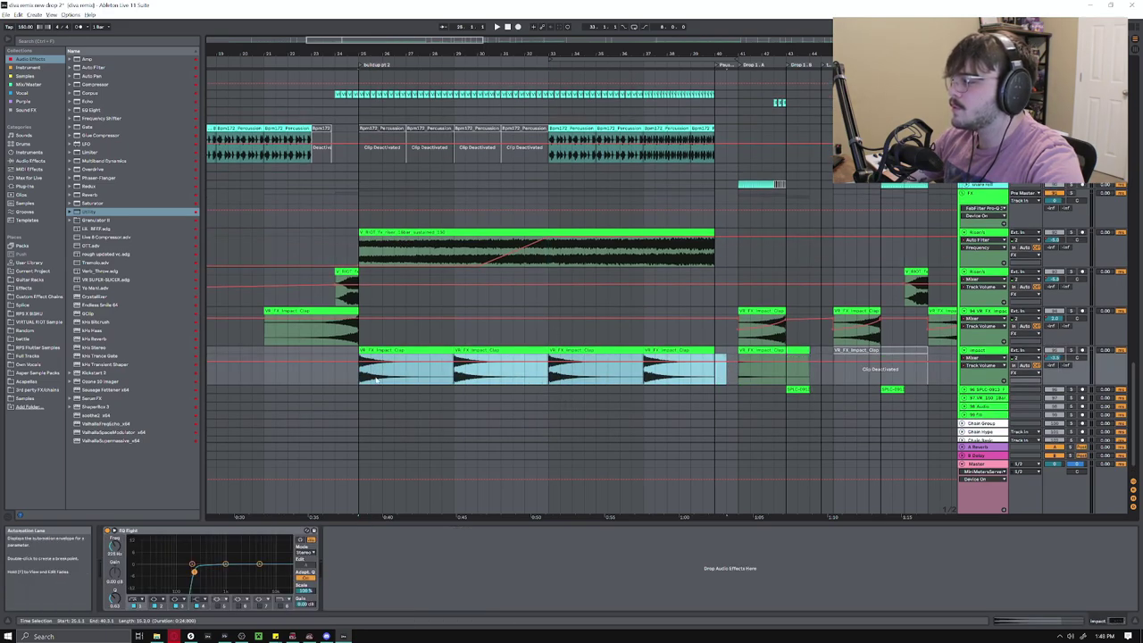
{"action": "left_click", "coordinate": [553, 382]}
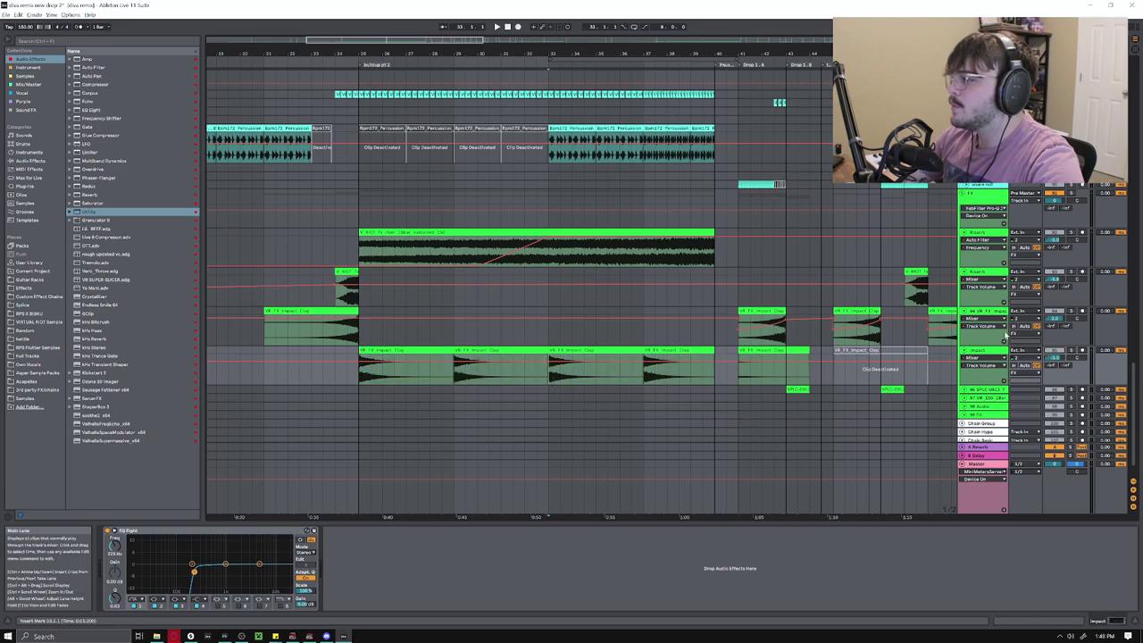
{"action": "key", "text": "minus"}
{"action": "key", "text": "space"}
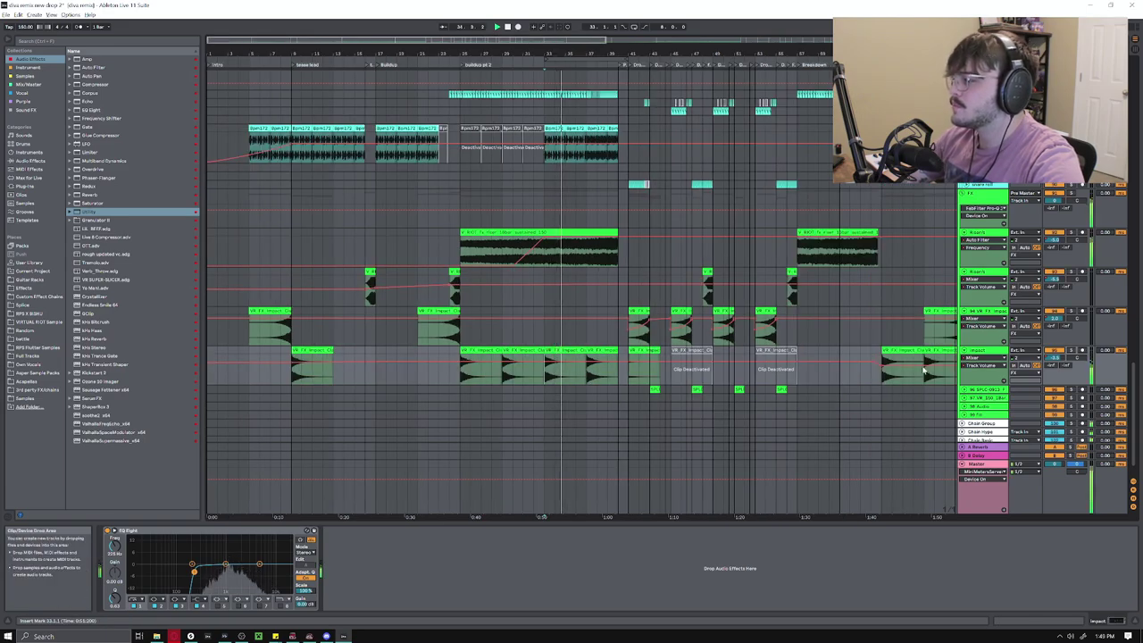
Review the tracks leading into the drop and audition the Kick track's Pause / Pre Drop section from bar 40
{"action": "left_click_drag", "start_coordinate": [1136, 370], "coordinate": [1130, 304]}
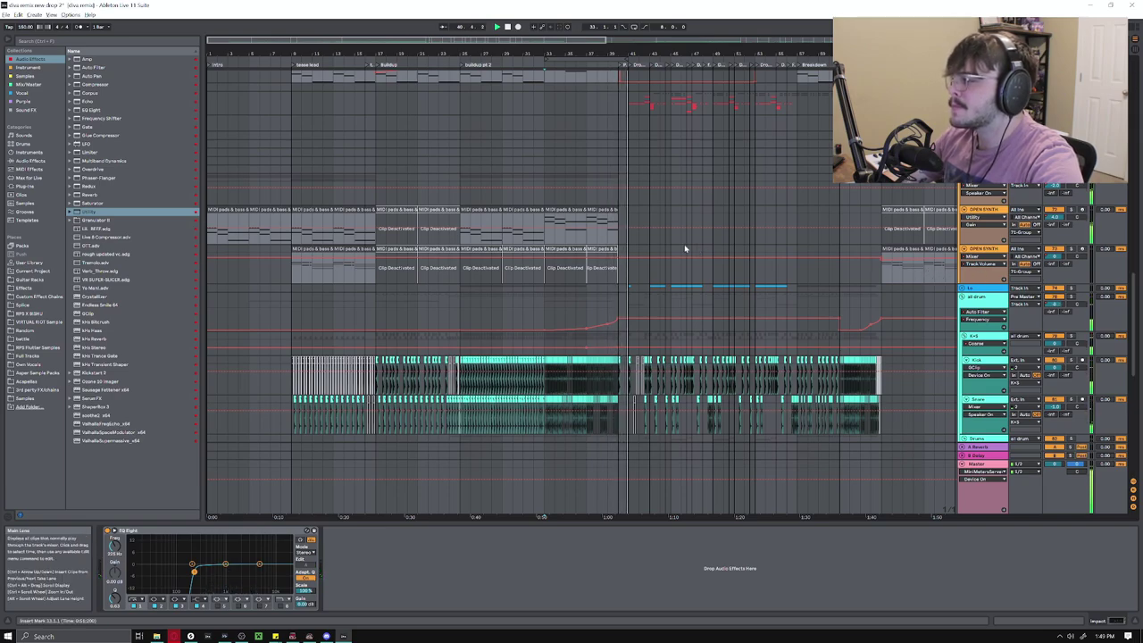
{"action": "scroll", "coordinate": [684, 312], "scroll_direction": "up", "scroll_amount": 10}
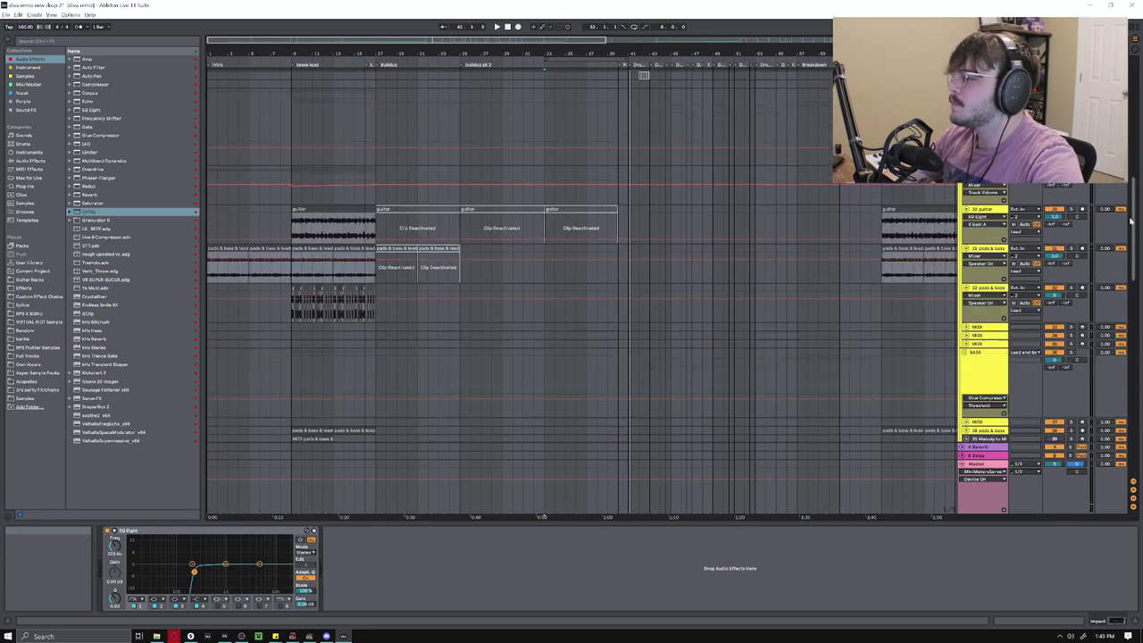
{"action": "scroll", "coordinate": [609, 178], "scroll_direction": "up", "scroll_amount": 3}
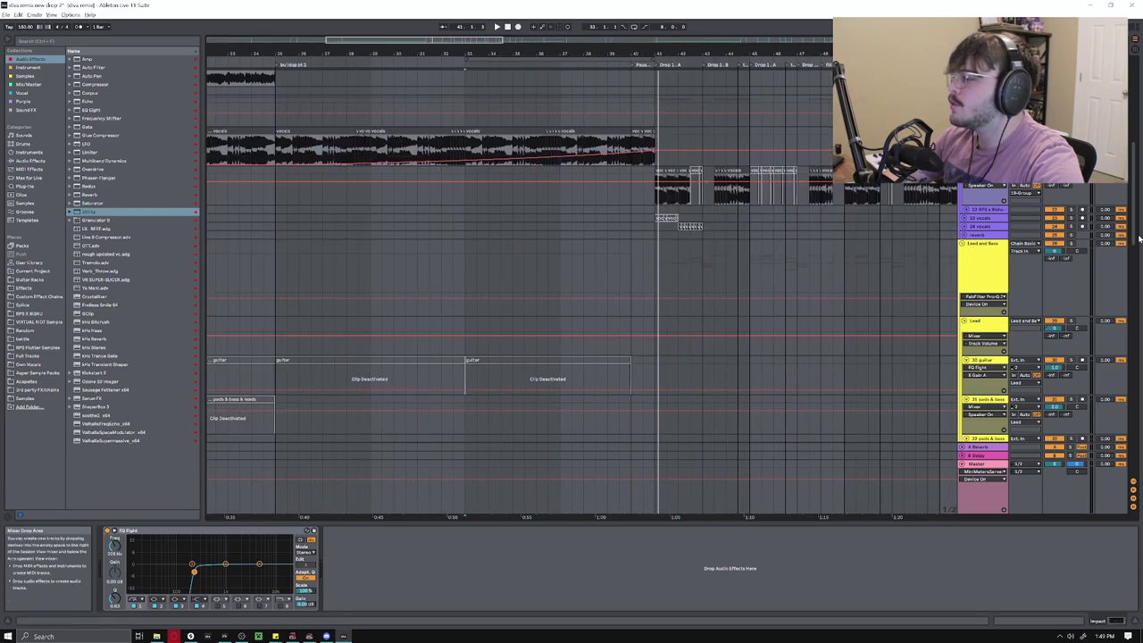
{"action": "scroll", "coordinate": [1104, 400], "scroll_direction": "up", "scroll_amount": 5}
{"action": "left_click_drag", "start_coordinate": [1103, 399], "coordinate": [1103, 403]}
{"action": "scroll", "coordinate": [661, 201], "scroll_direction": "up", "scroll_amount": 3}
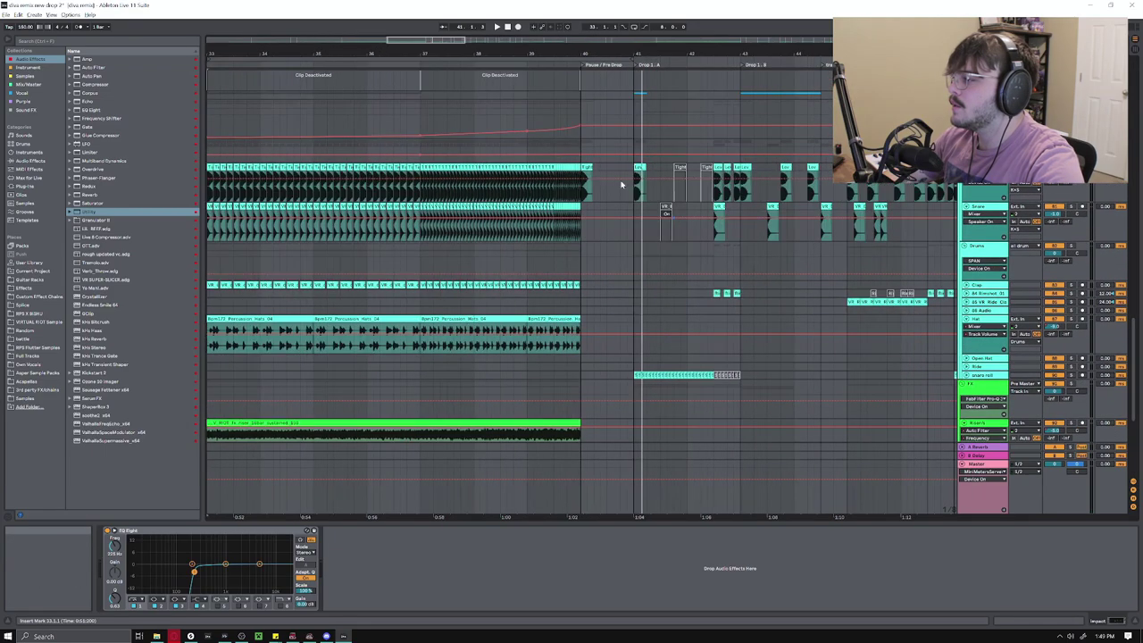
{"action": "left_click", "coordinate": [583, 188]}
{"action": "key", "text": "space"}
Examine the FX tracks around the pre drop and show the second Riser track's device chain
{"action": "scroll", "coordinate": [1117, 393], "scroll_direction": "down", "scroll_amount": 5}
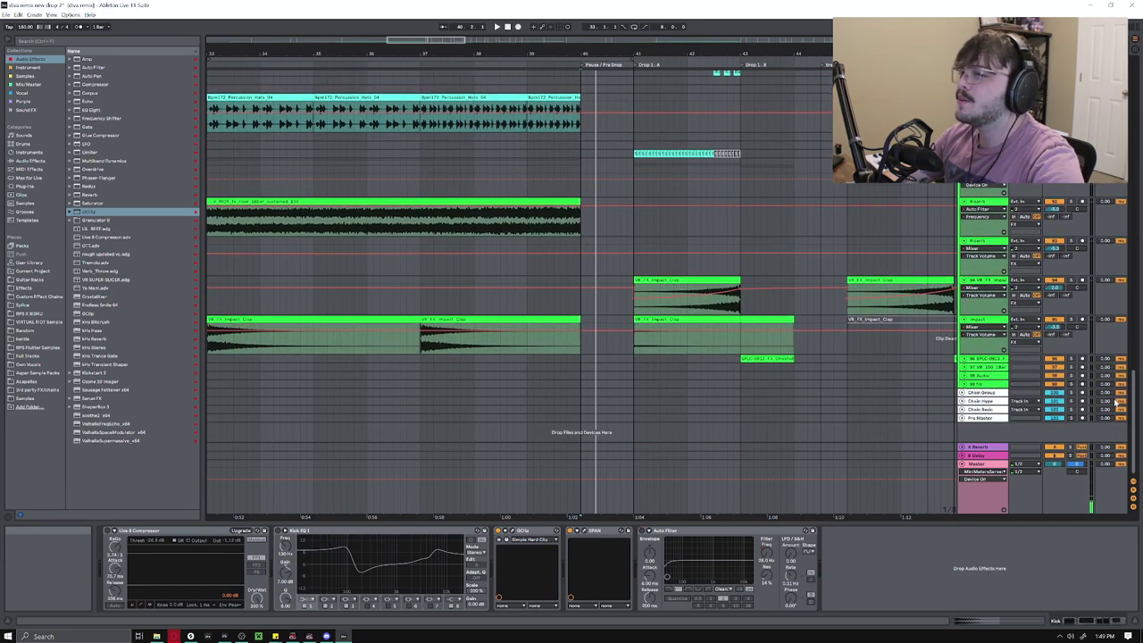
{"action": "scroll", "coordinate": [648, 336], "scroll_direction": "down", "scroll_amount": 5}
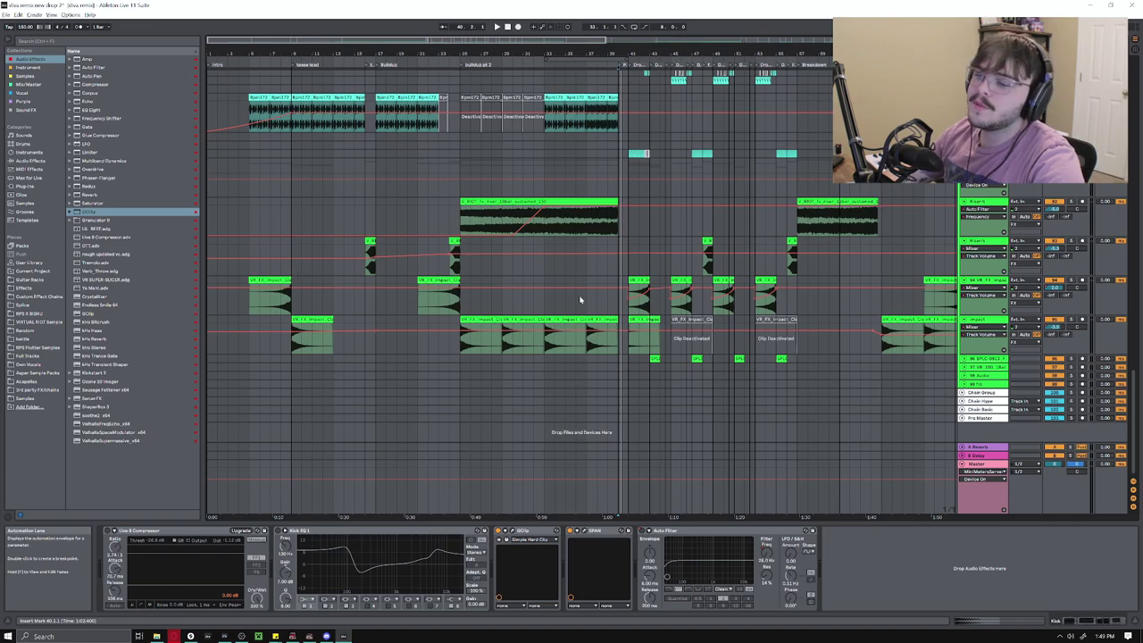
{"action": "left_click", "coordinate": [676, 254]}
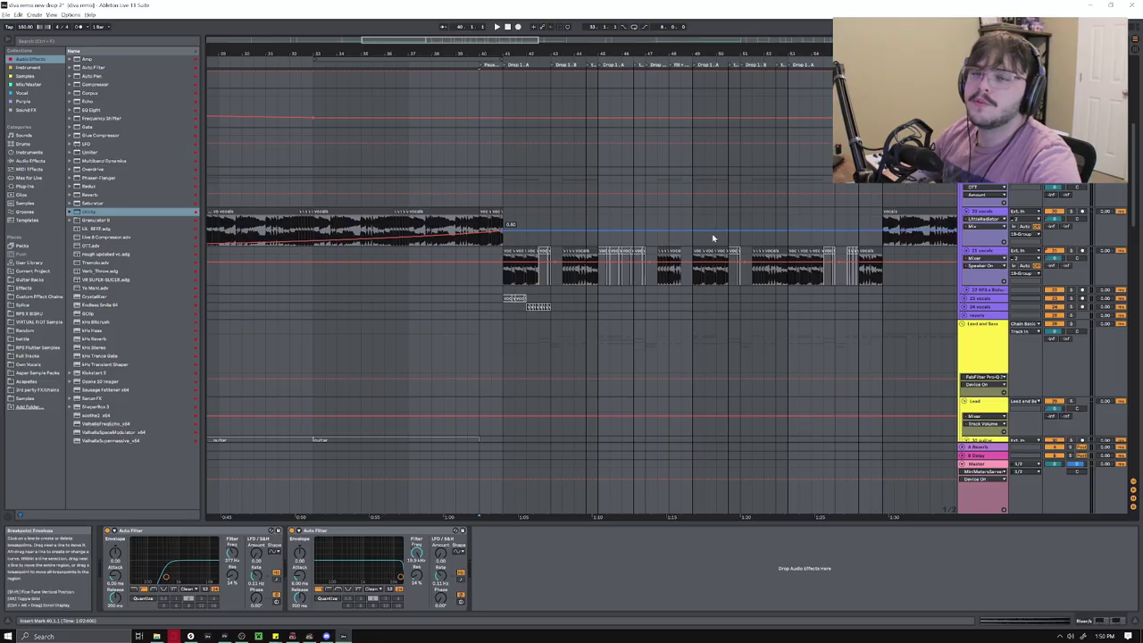
Audition drop 1 from bar 41 and unfold the first red group inside the BASS group
{"action": "scroll", "coordinate": [621, 335], "scroll_direction": "down", "scroll_amount": 15}
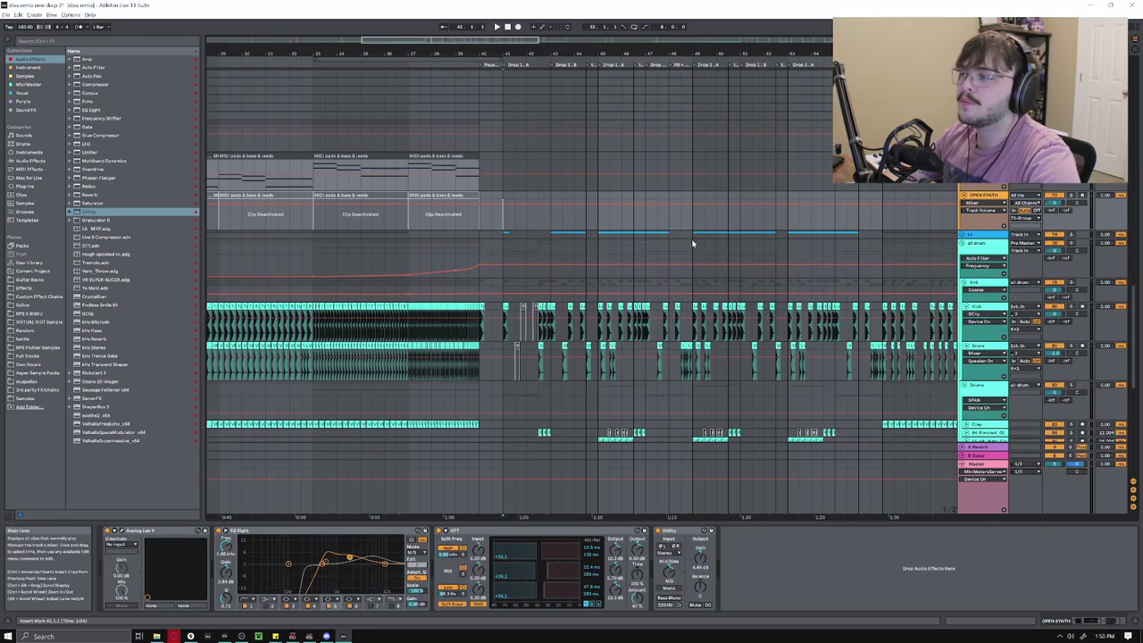
{"action": "key", "text": "space"}
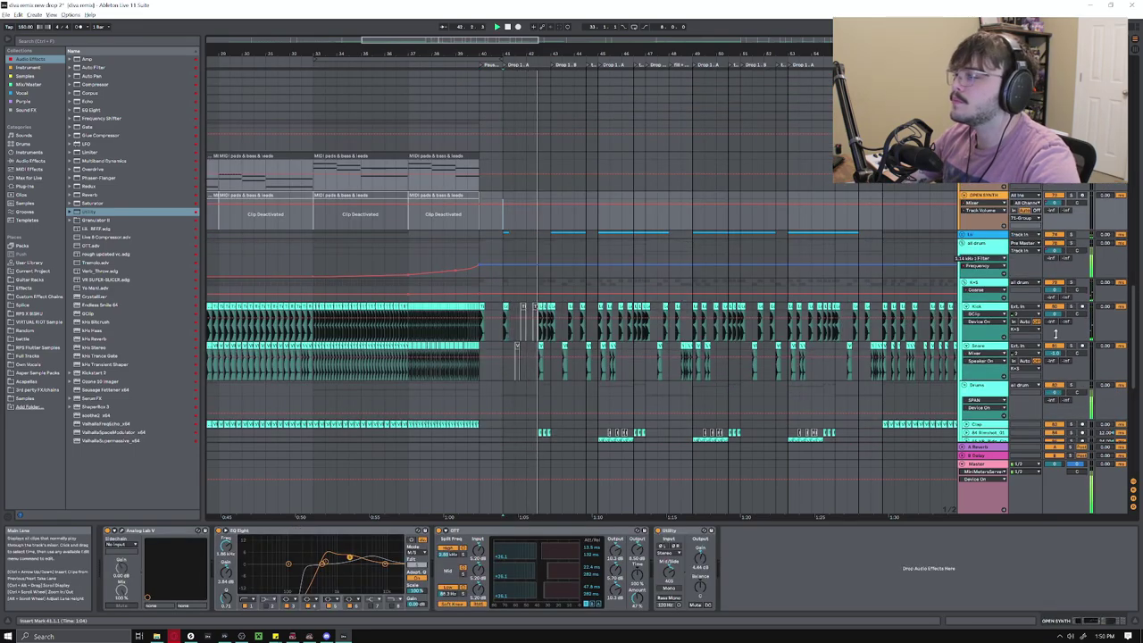
{"action": "scroll", "coordinate": [1119, 286], "scroll_direction": "up", "scroll_amount": 9}
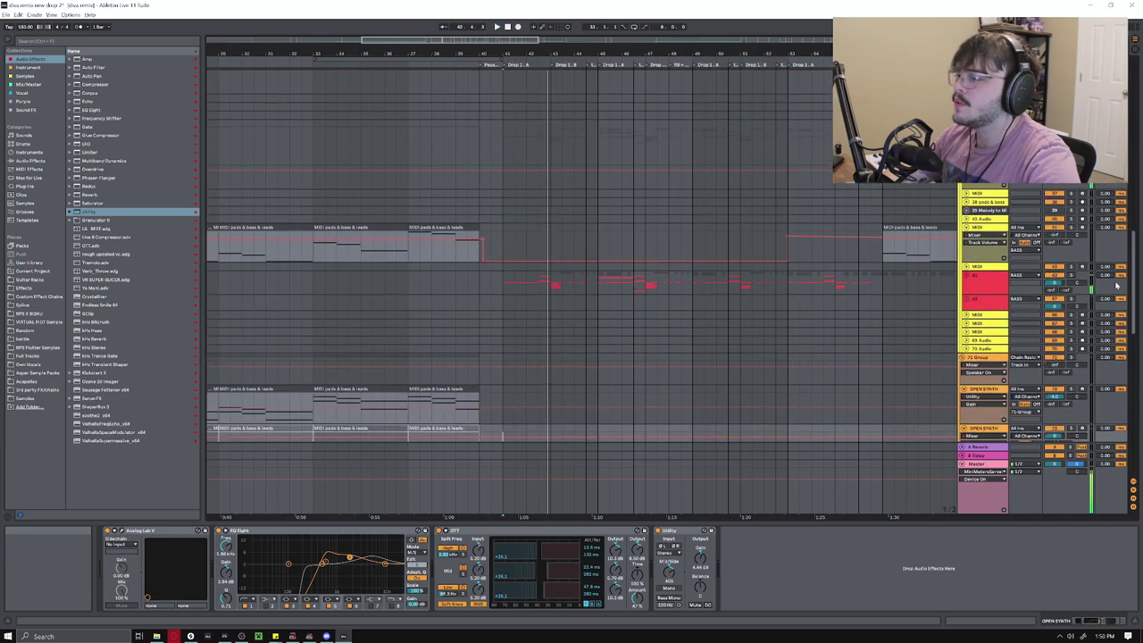
{"action": "scroll", "coordinate": [1117, 284], "scroll_direction": "down", "scroll_amount": 1}
{"action": "left_click", "coordinate": [966, 241]}
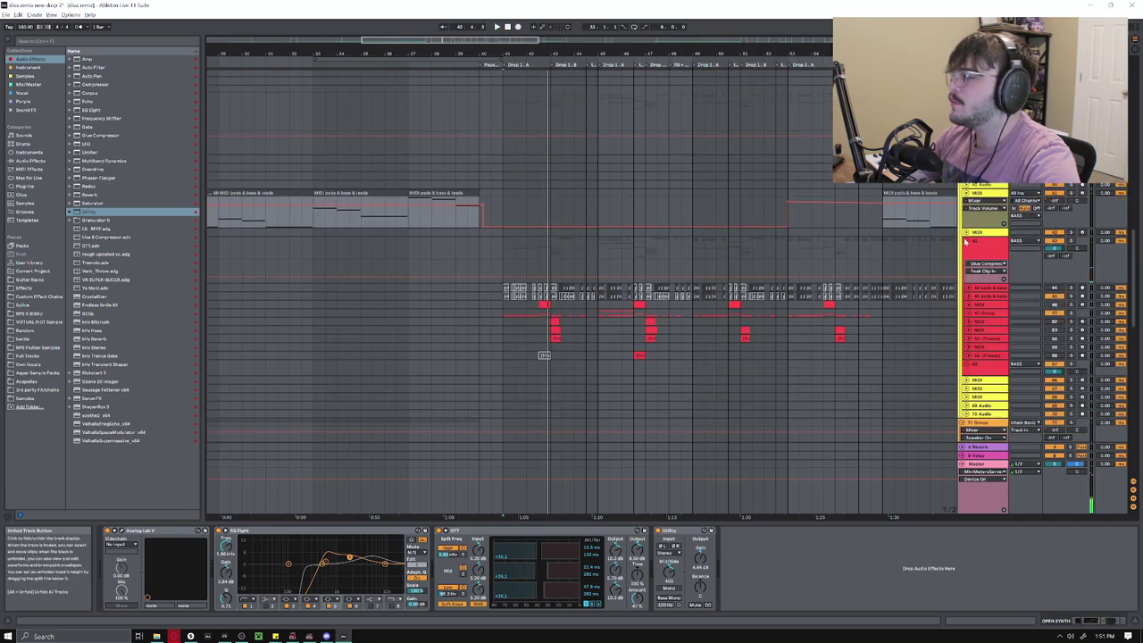
Unfold the 47 Group inside the red bass group and show its lowest MIDI bass track's device chain
{"action": "left_click", "coordinate": [970, 306]}
{"action": "left_click", "coordinate": [970, 306]}
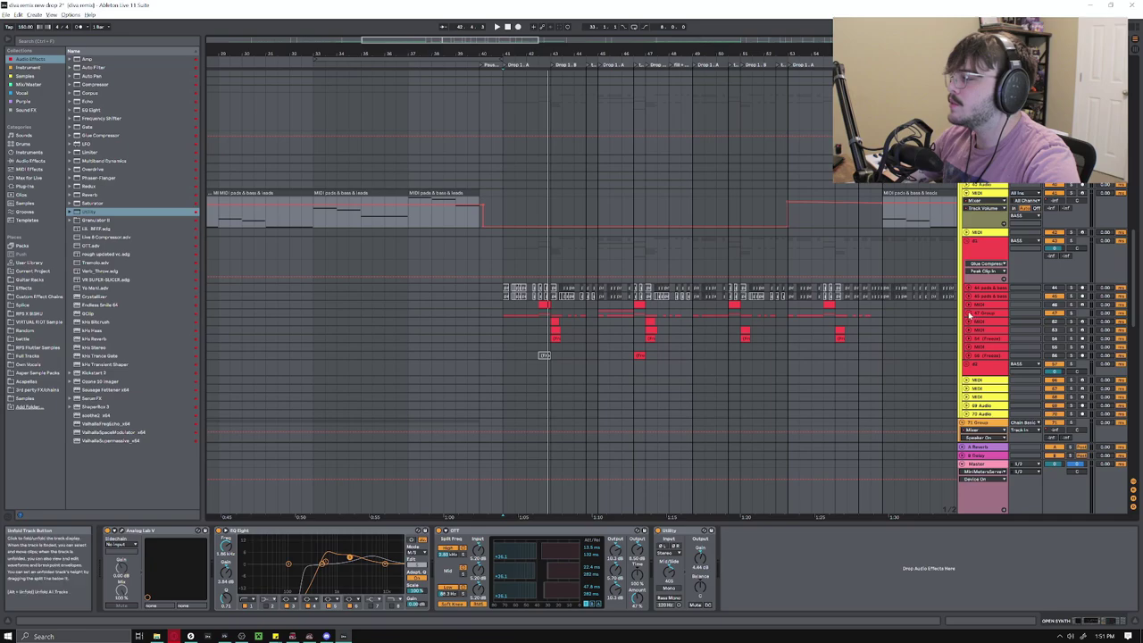
{"action": "left_click", "coordinate": [969, 312]}
{"action": "scroll", "coordinate": [974, 321], "scroll_direction": "down", "scroll_amount": 1}
{"action": "left_click", "coordinate": [985, 333]}
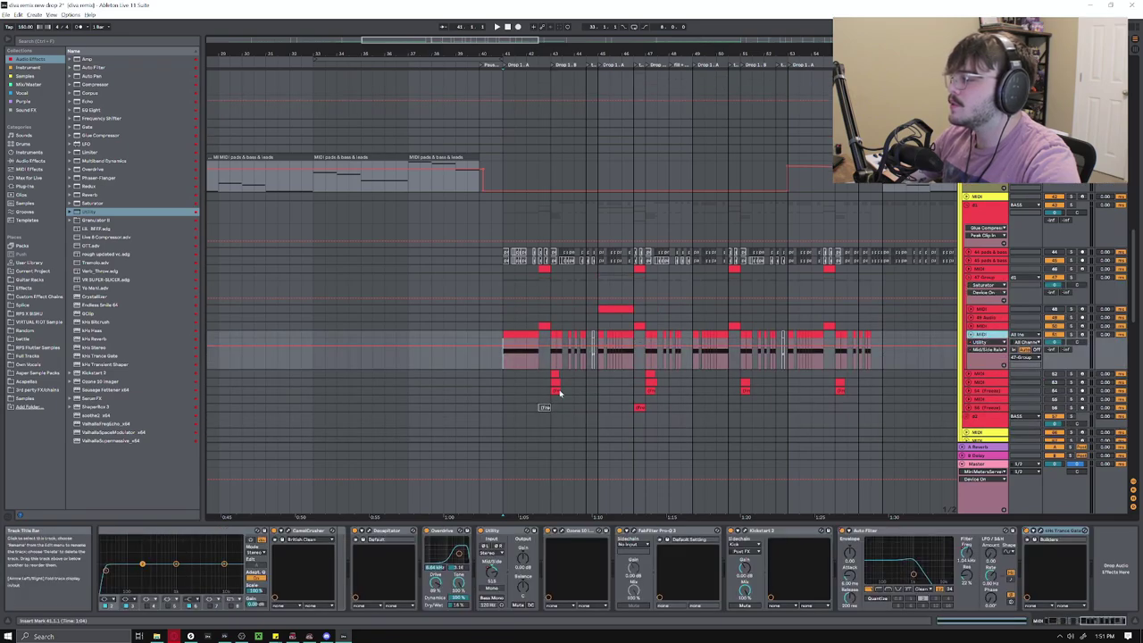
Examine that bass track's device chain from Serum through Utility, FabFilter Pro-Q 3 and Kickstart 2 to kHs Trance Gate
{"action": "left_click_drag", "start_coordinate": [1086, 621], "coordinate": [1046, 631]}
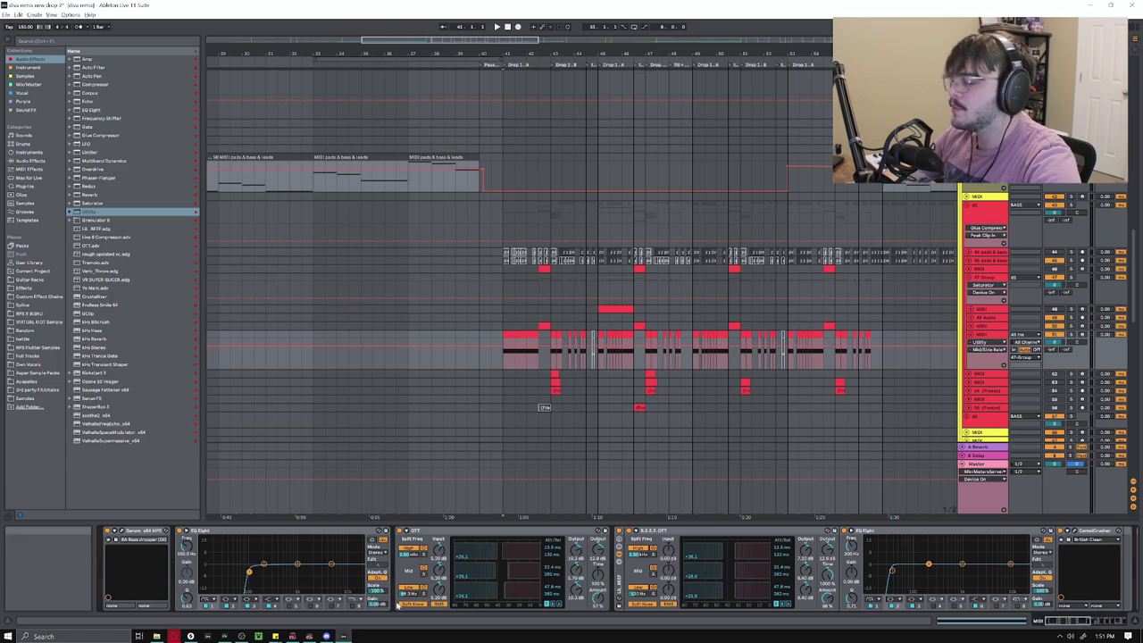
{"action": "left_click_drag", "start_coordinate": [1052, 625], "coordinate": [1106, 634]}
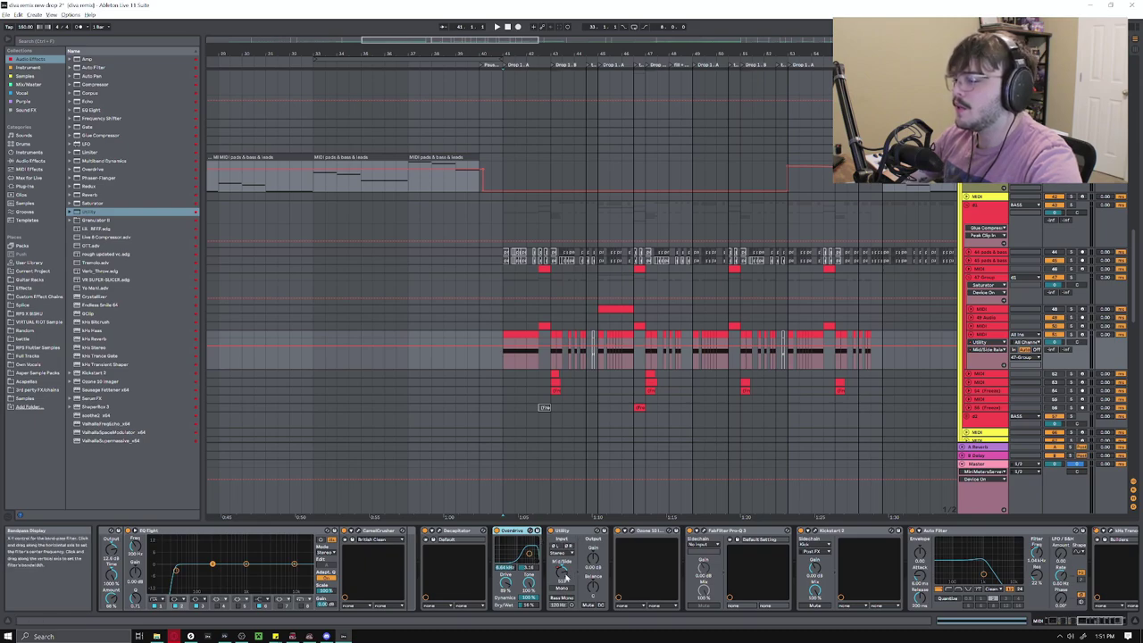
{"action": "left_click", "coordinate": [563, 576]}
{"action": "left_click", "coordinate": [565, 544]}
{"action": "left_click", "coordinate": [676, 536]}
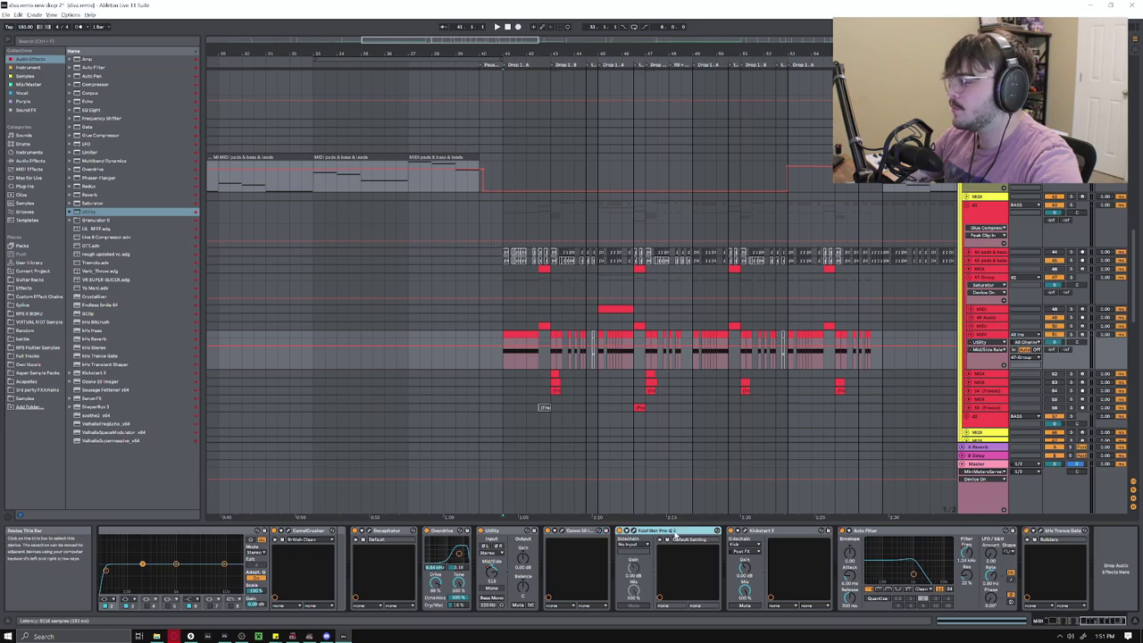
{"action": "left_click", "coordinate": [807, 541]}
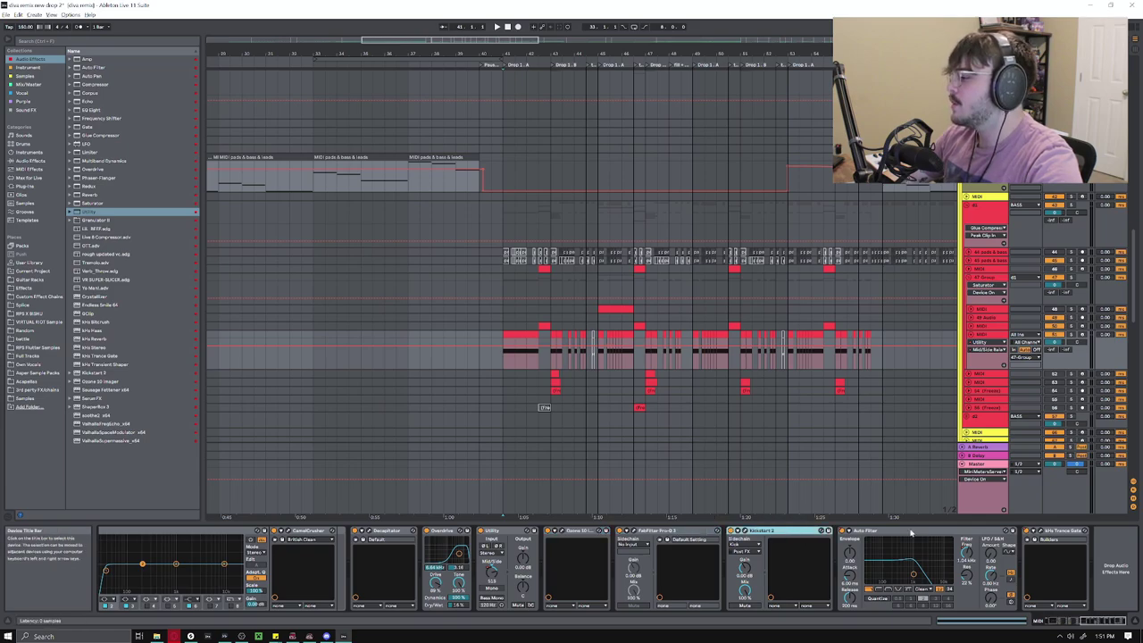
{"action": "left_click", "coordinate": [1062, 533]}
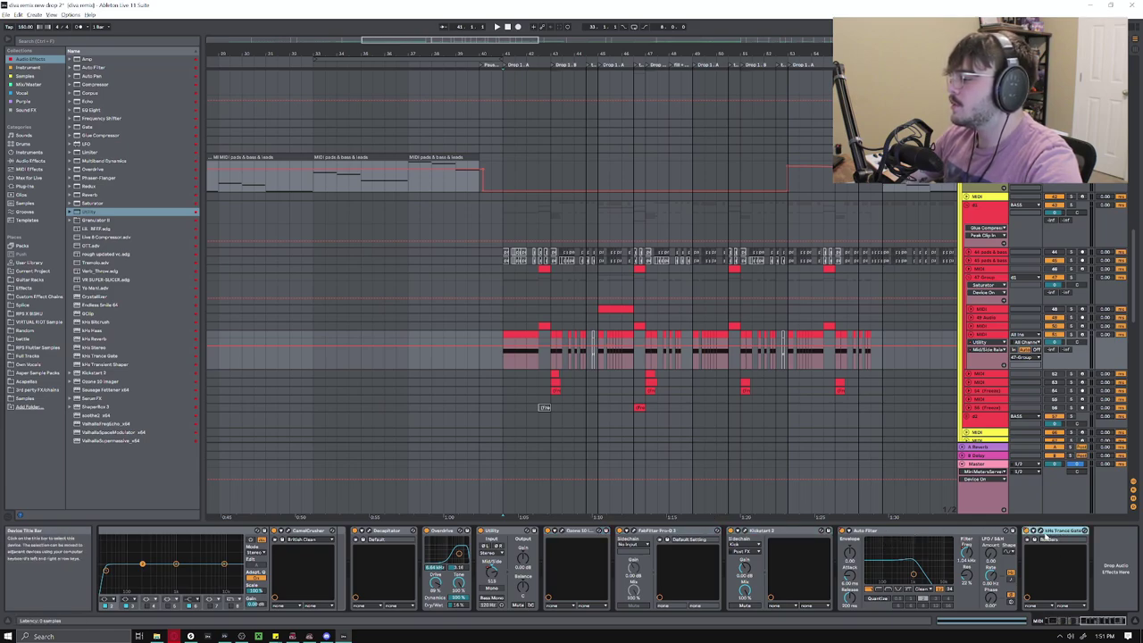
Open kHs Trance Gate while auditioning the bass track from bar 41, and show its Auto Filter frequency automation
{"action": "left_click", "coordinate": [1041, 531]}
{"action": "left_click", "coordinate": [505, 362]}
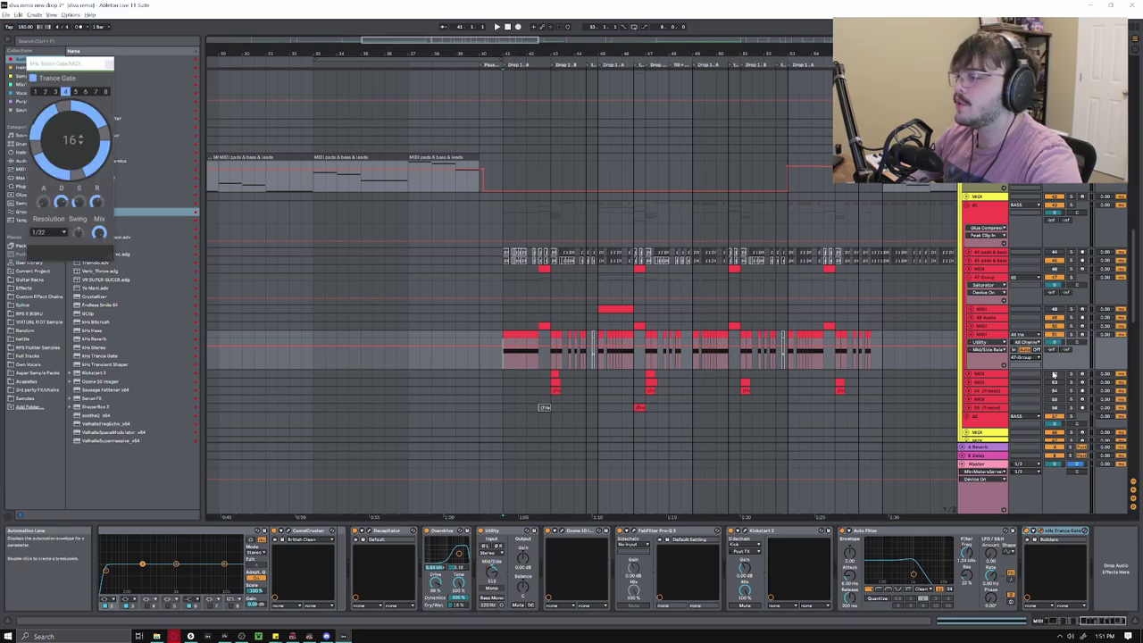
{"action": "key", "text": "space"}
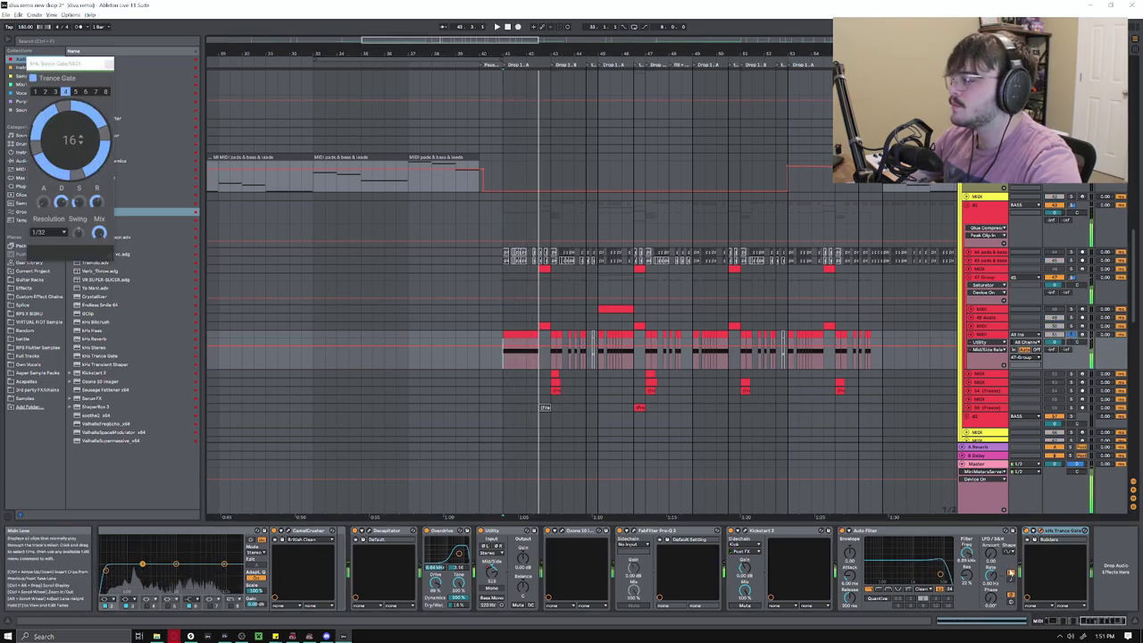
{"action": "left_click", "coordinate": [890, 533]}
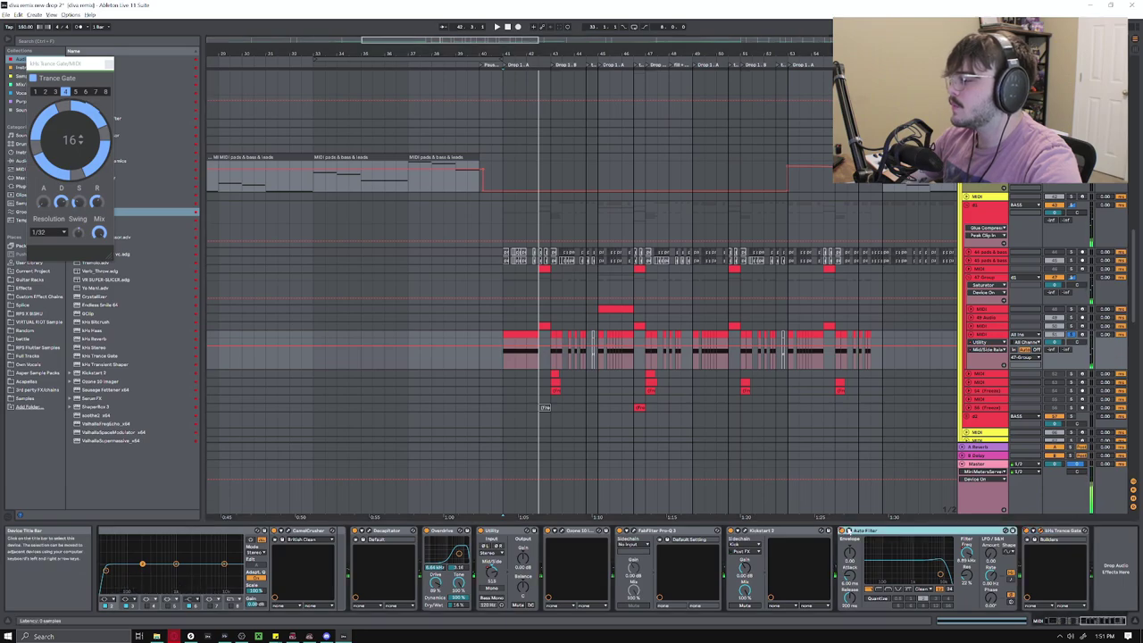
{"action": "left_click", "coordinate": [505, 364]}
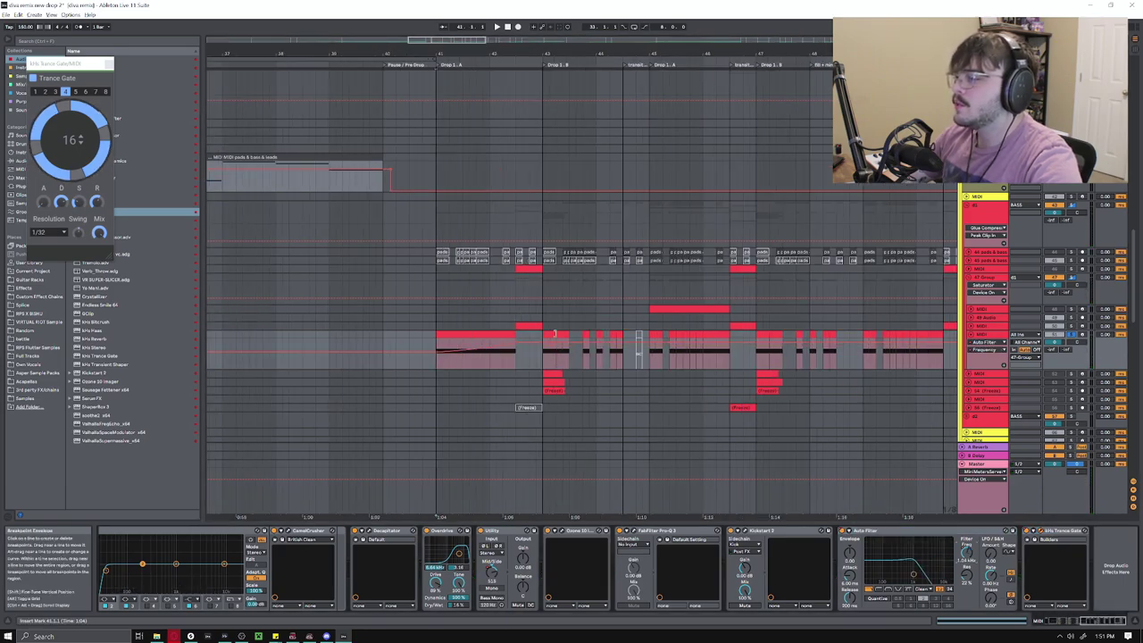
Unfold the MIDI track above the main bass and audition its clip from 42.3 into the Drop 1 : B bass clips
{"action": "left_click", "coordinate": [971, 326]}
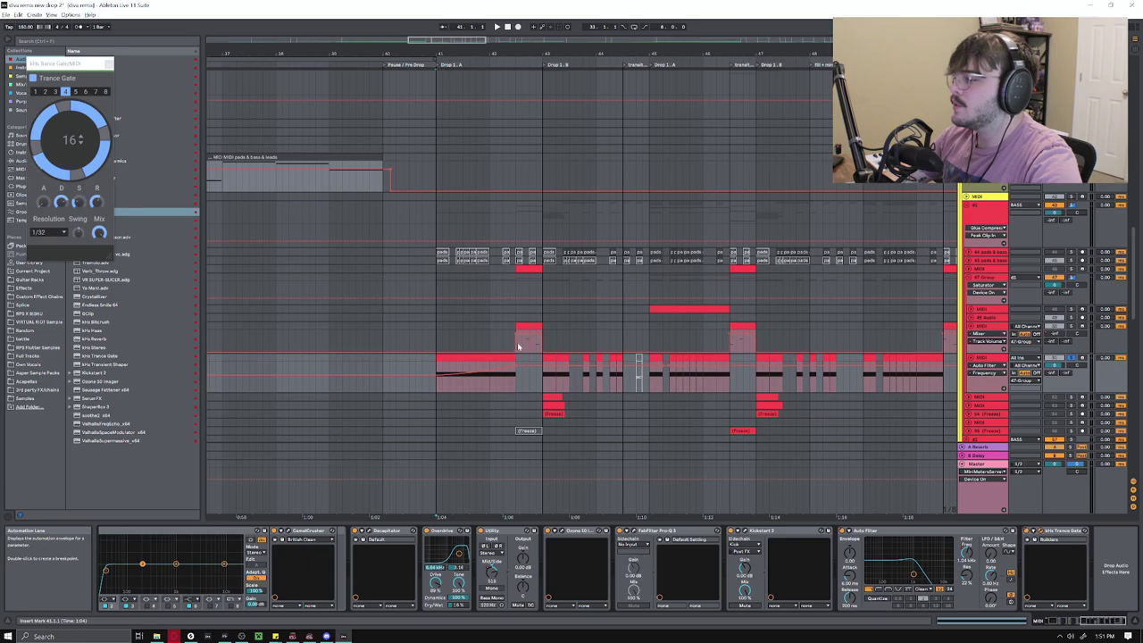
{"action": "left_click", "coordinate": [517, 342]}
{"action": "key", "text": "space"}
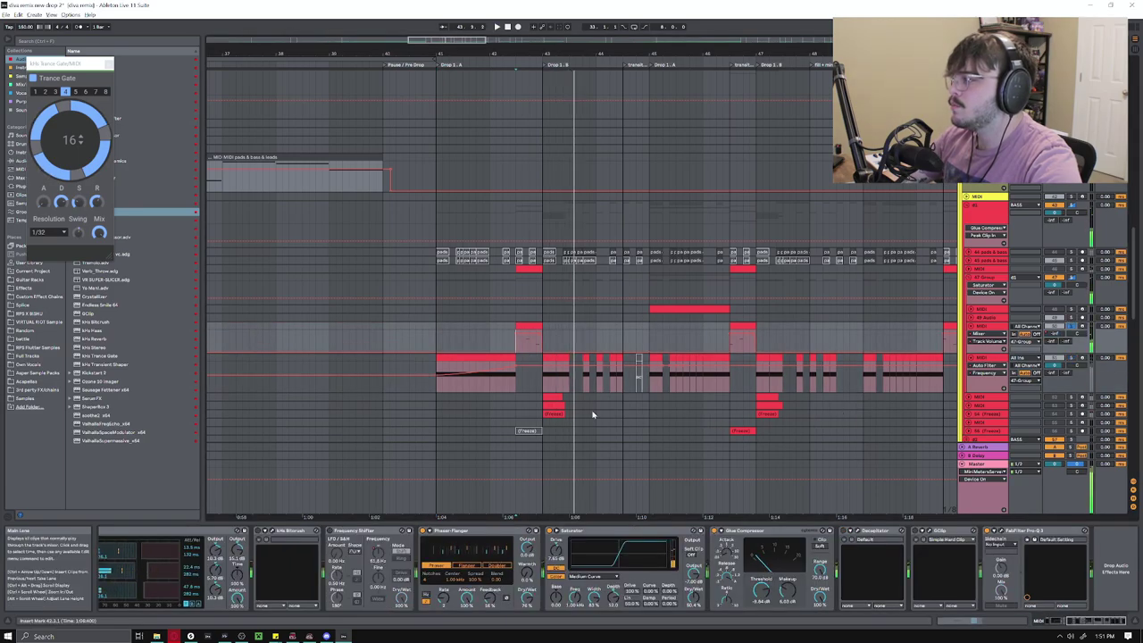
{"action": "key", "text": "plus"}
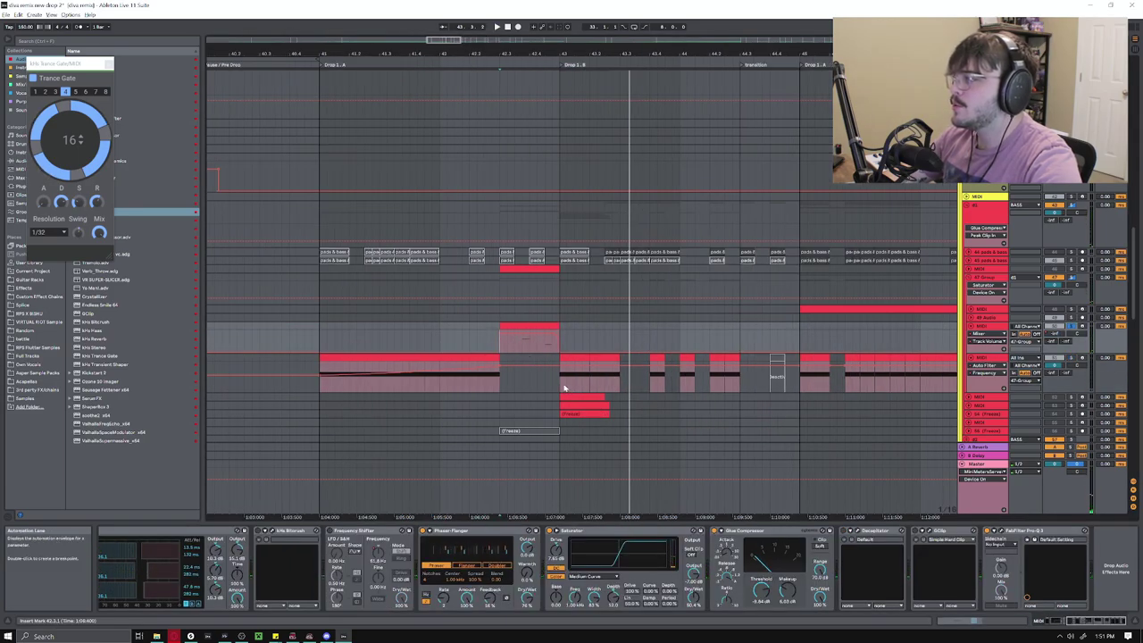
{"action": "left_click", "coordinate": [572, 377]}
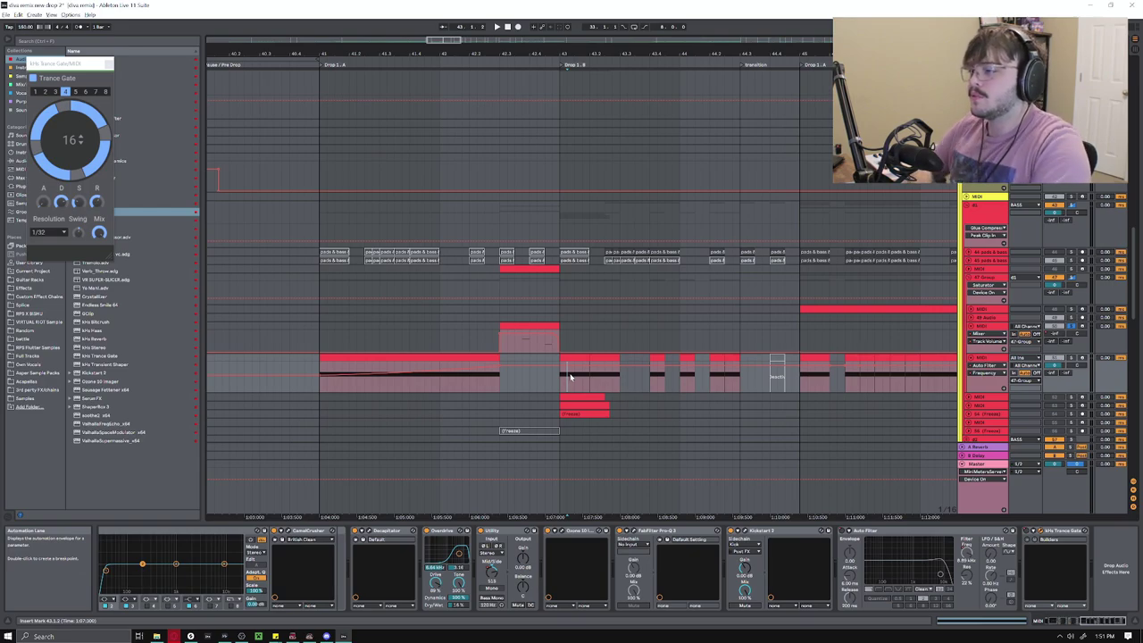
Review the upper MIDI bass track's device chain from Serum to the end and open its FabFilter Pro-Q 3
{"action": "left_click", "coordinate": [994, 329]}
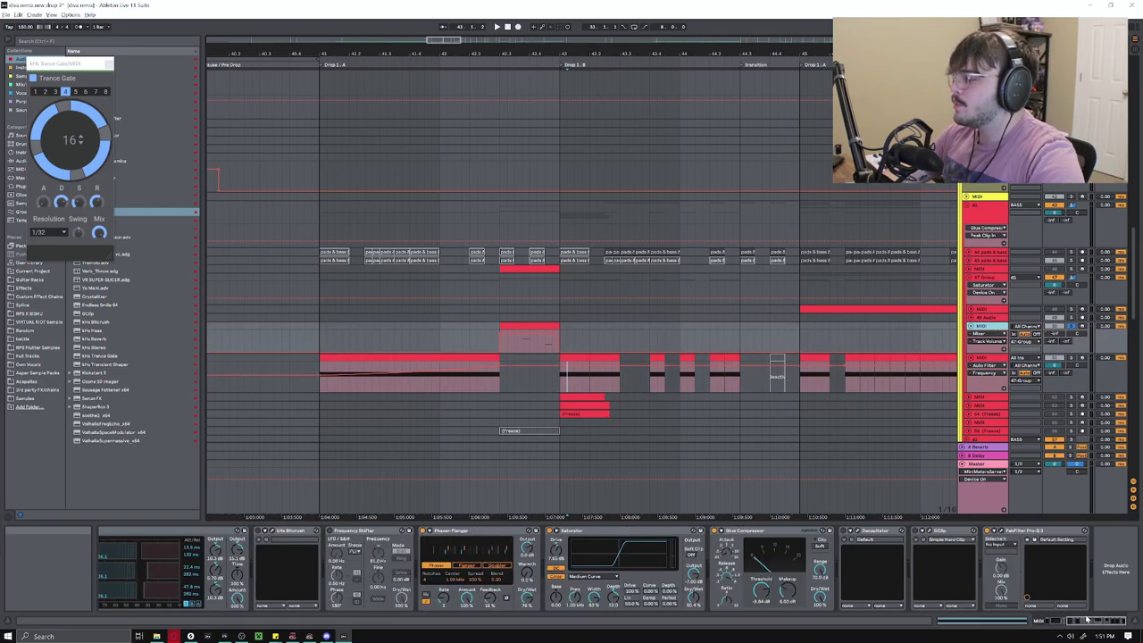
{"action": "left_click", "coordinate": [1049, 621]}
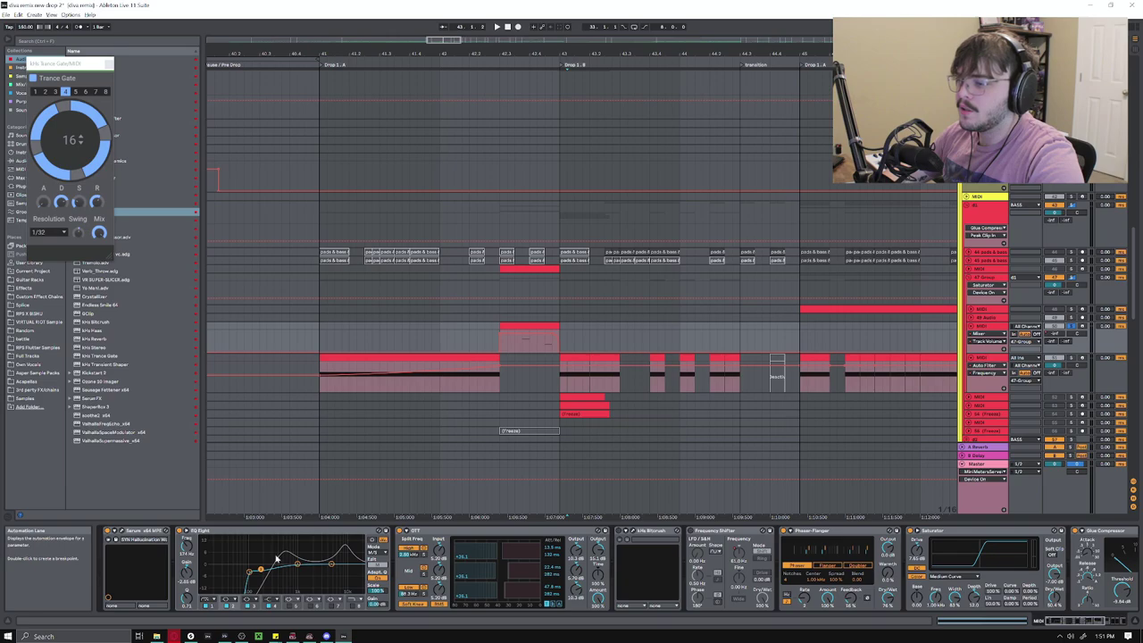
{"action": "left_click", "coordinate": [1078, 625]}
{"action": "left_click_drag", "start_coordinate": [1078, 624], "coordinate": [1096, 624]}
{"action": "left_click", "coordinate": [466, 534]}
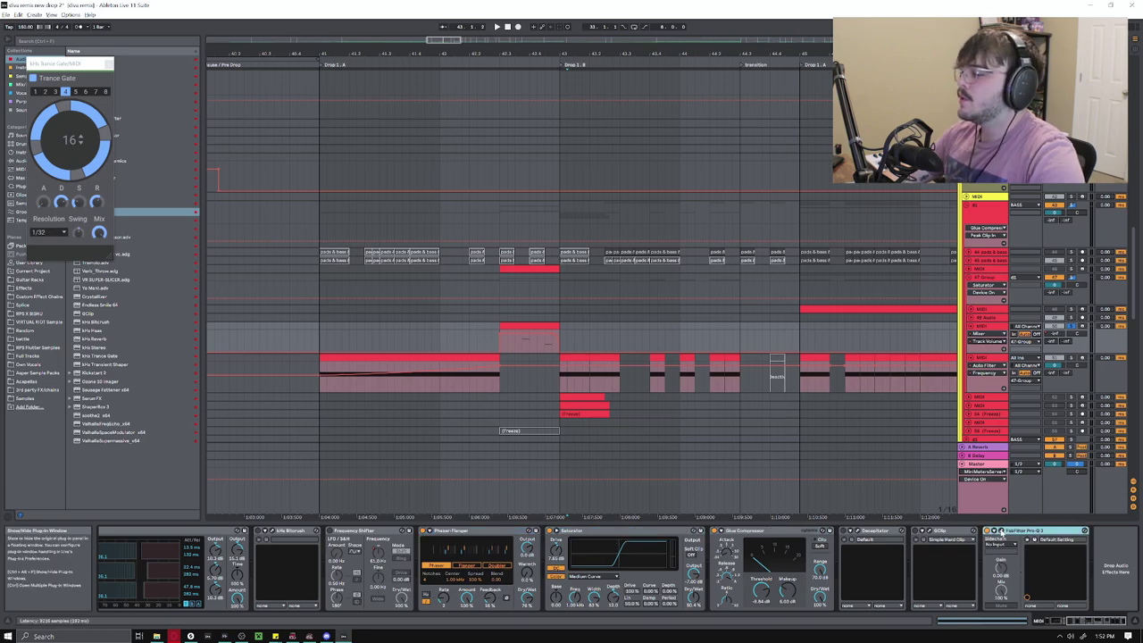
{"action": "left_click", "coordinate": [1002, 531]}
{"action": "left_click", "coordinate": [671, 189]}
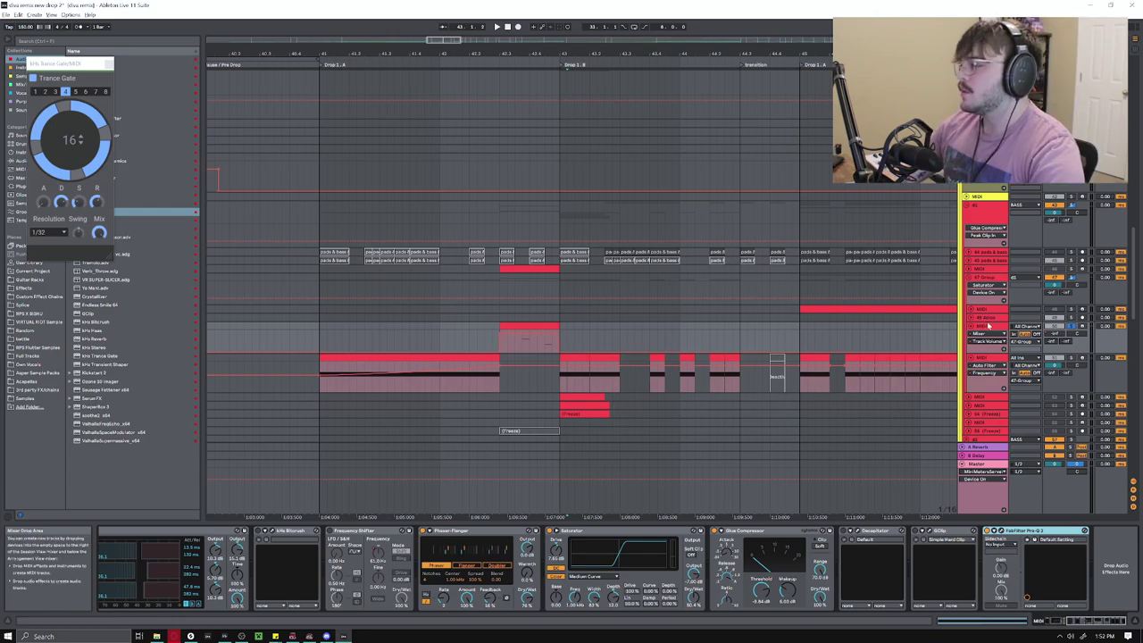
Mark the two MIDI bass tracks and show the 47 Group's Saturator and Glue Compressor
{"action": "left_click", "coordinate": [991, 352]}
{"action": "left_click", "coordinate": [992, 331]}
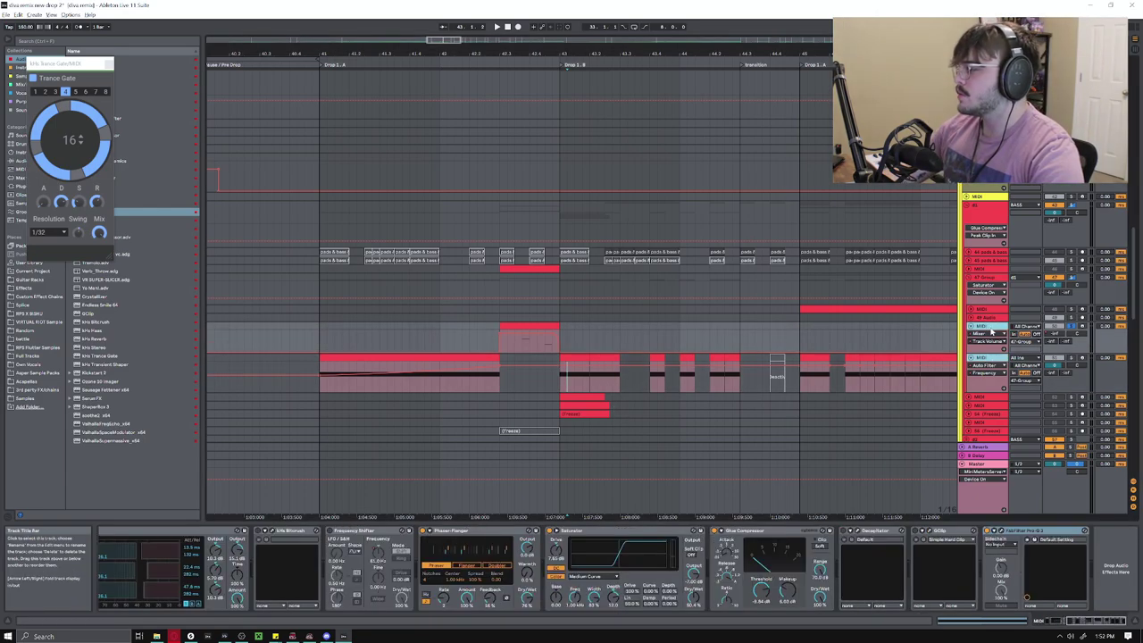
{"action": "left_click", "coordinate": [993, 283]}
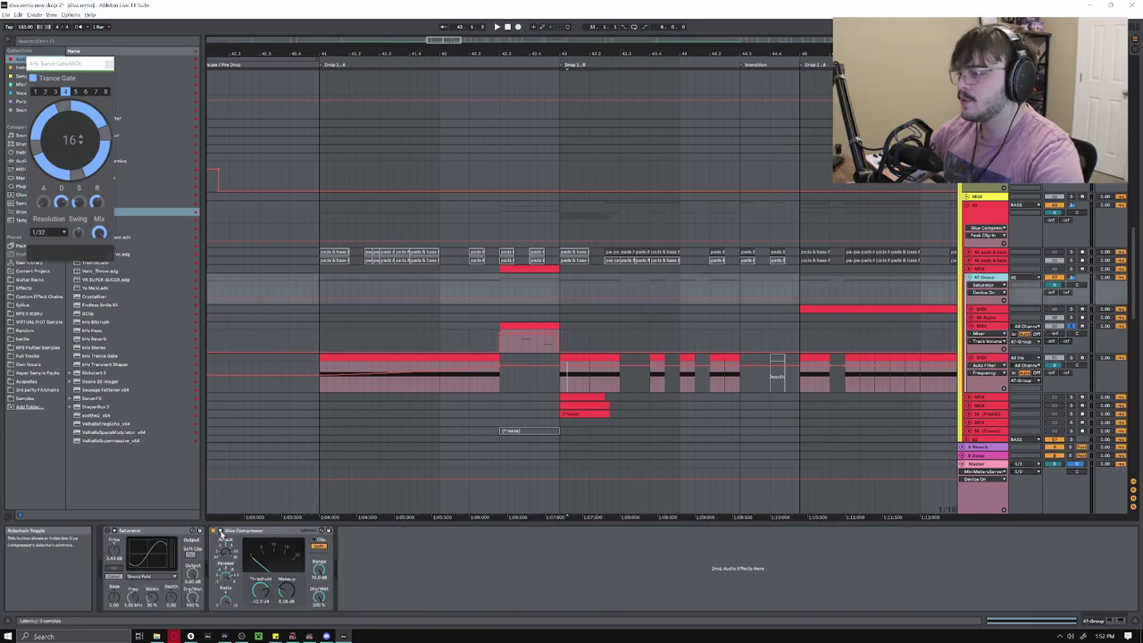
{"action": "left_click", "coordinate": [246, 532]}
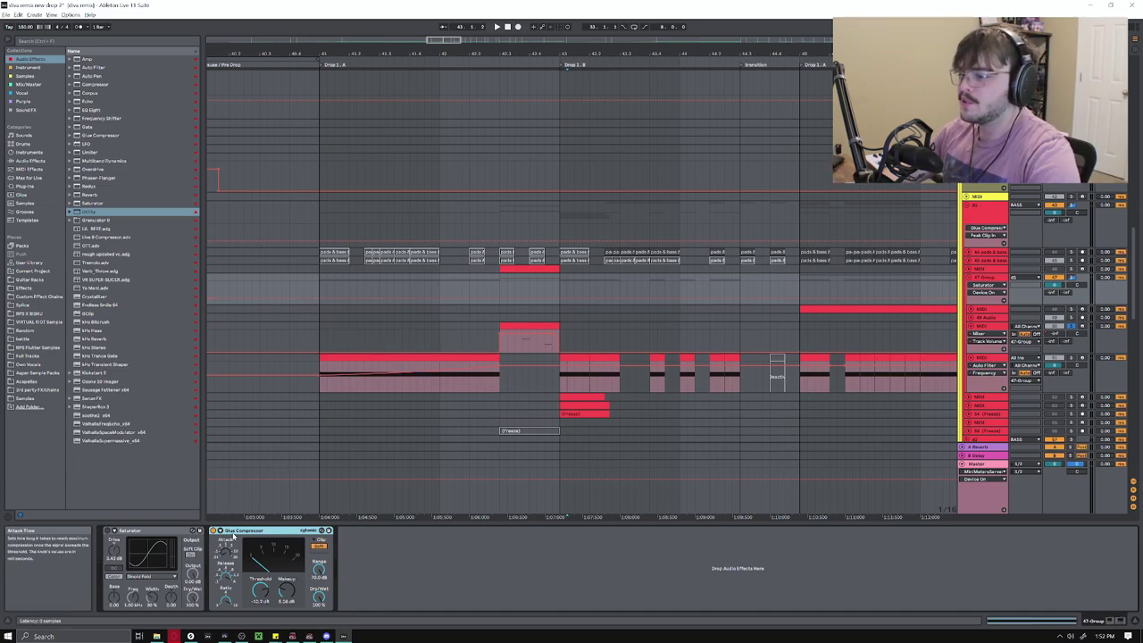
Go to bar 41 on the Kick track and unfold the first Midi Sub track above the drums
{"action": "left_click", "coordinate": [322, 272]}
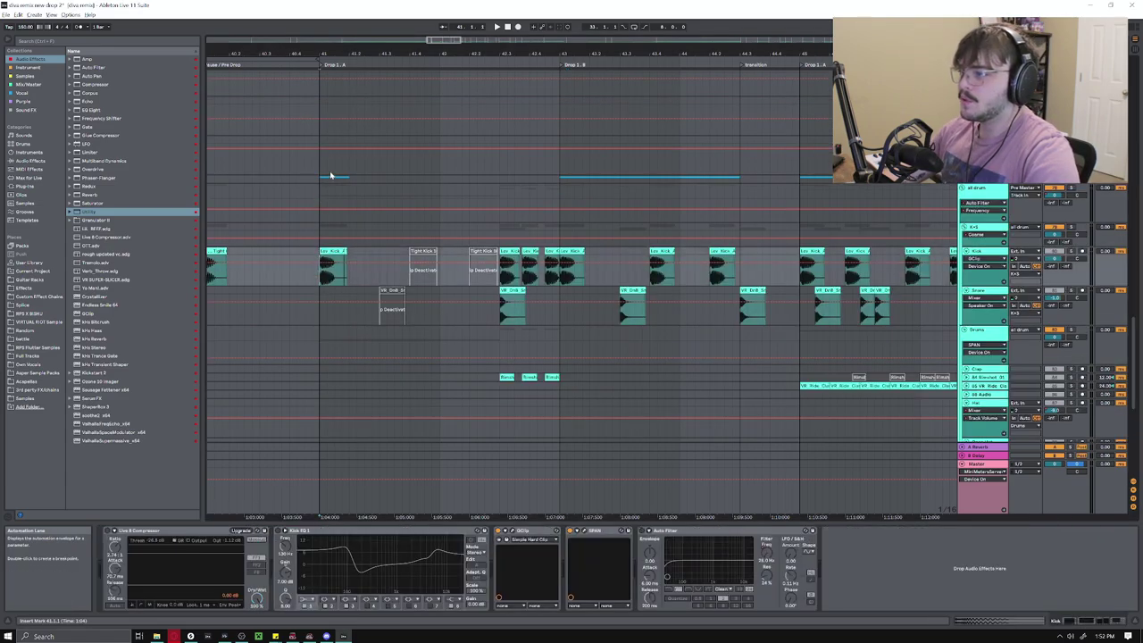
{"action": "double_click", "coordinate": [348, 177]}
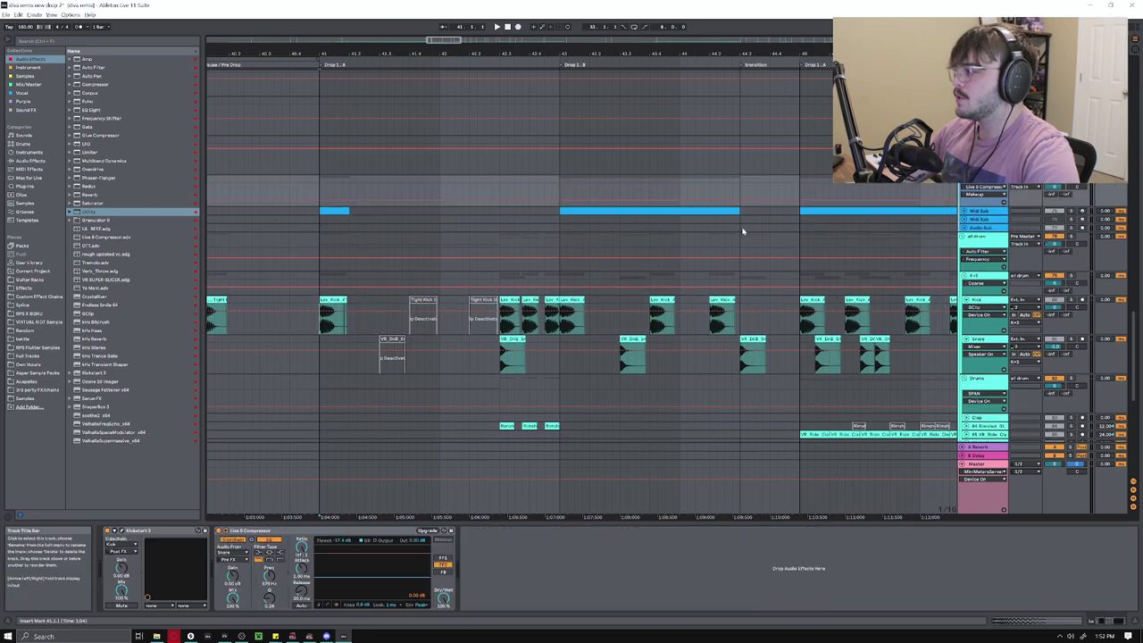
{"action": "left_click", "coordinate": [963, 212]}
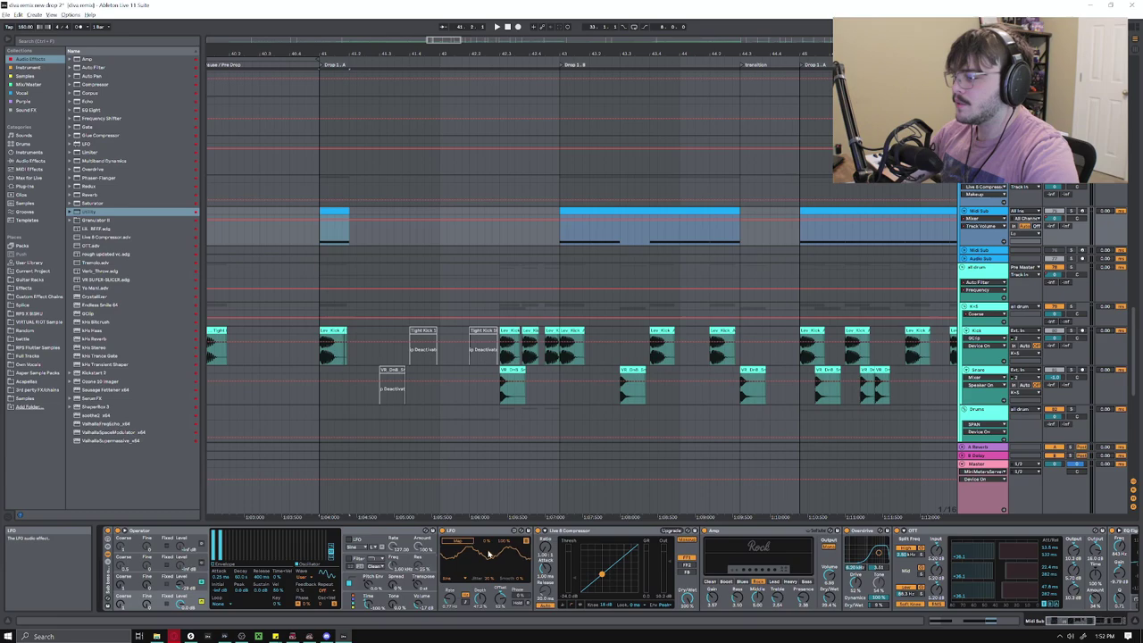
Examine the Midi Sub device chain, including the Amp, Overdrive, OTT, EQ Eight and ShaperBox devices
{"action": "left_click", "coordinate": [1075, 625]}
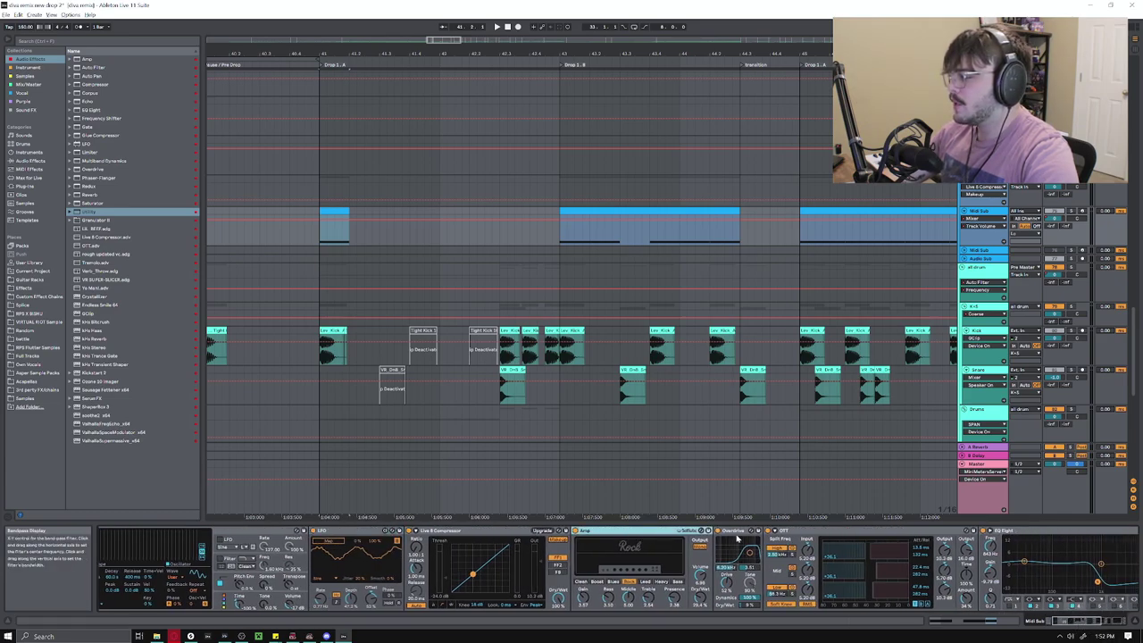
{"action": "left_click_drag", "start_coordinate": [1036, 546], "coordinate": [301, 546]}
{"action": "left_click", "coordinate": [736, 532]}
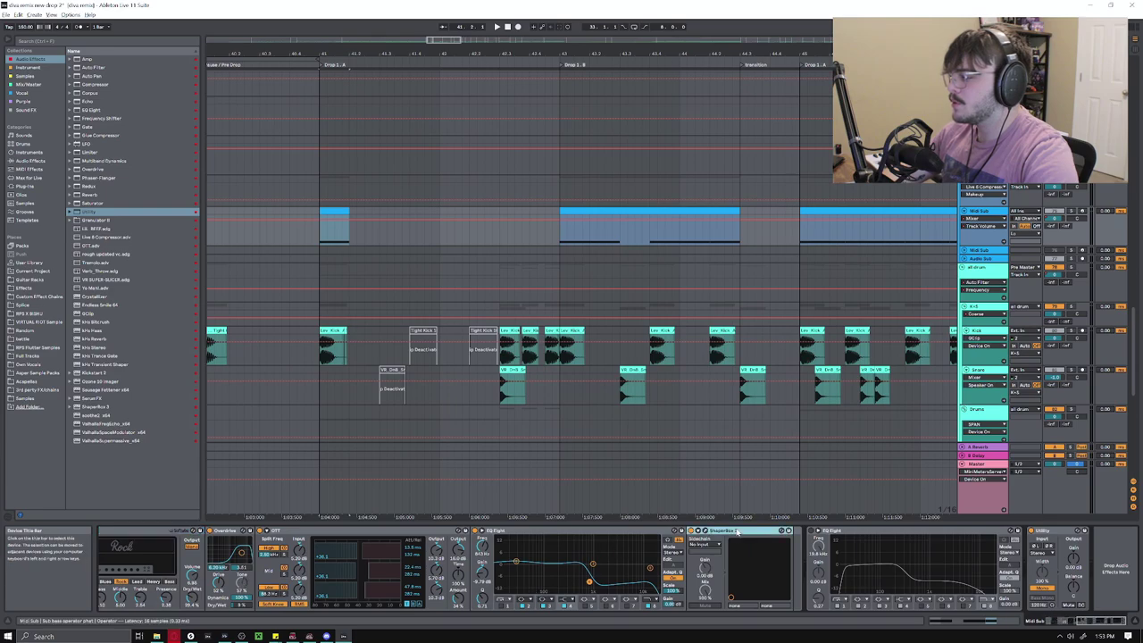
{"action": "left_click_drag", "start_coordinate": [1098, 622], "coordinate": [1061, 621]}
Solo the Midi Sub track and audition it from Drop 1 : B at bar 43
{"action": "left_click", "coordinate": [1072, 212]}
{"action": "left_click", "coordinate": [560, 236]}
{"action": "key", "text": "space"}
Audition the snare roll track from bar 41 and show the rising VR_FX_Impact_Clap clip beneath it
{"action": "left_click", "coordinate": [982, 210]}
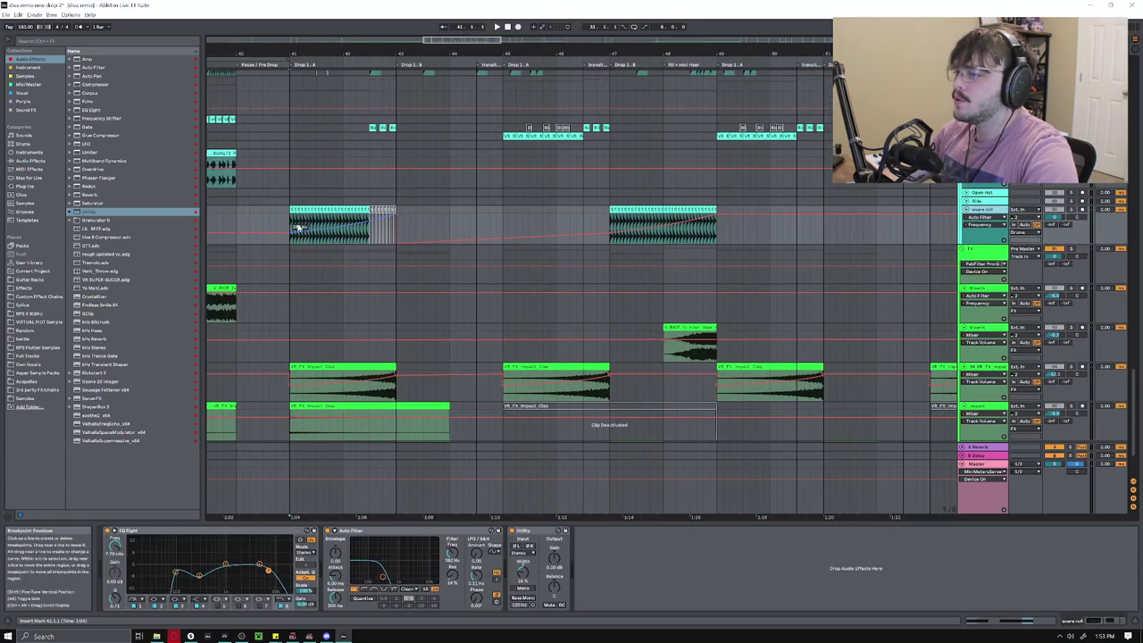
{"action": "key", "text": "space"}
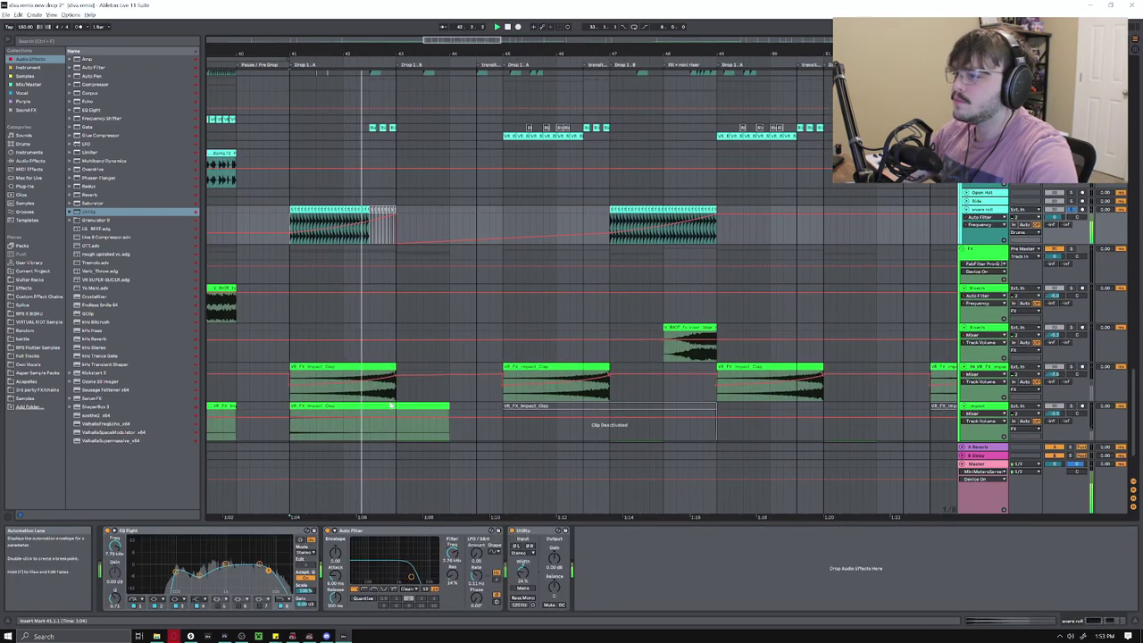
{"action": "left_click", "coordinate": [386, 393]}
{"action": "scroll", "coordinate": [381, 421], "scroll_direction": "down", "scroll_amount": 1}
{"action": "scroll", "coordinate": [382, 421], "scroll_direction": "down", "scroll_amount": 2}
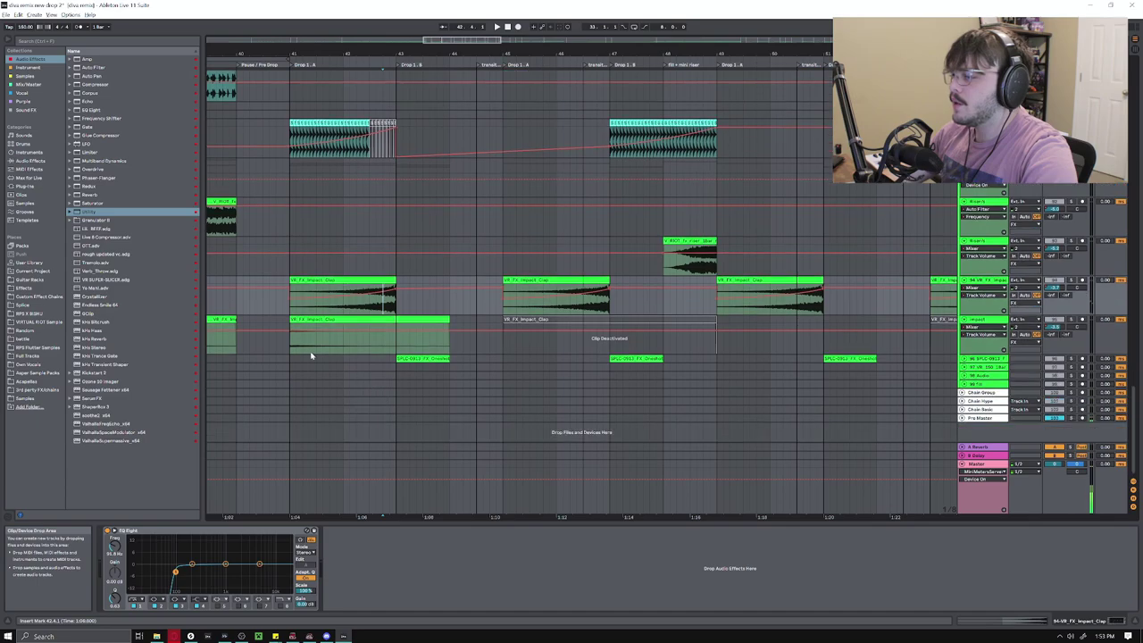
Audition the rimshot clips from 42.3 leading into Drop 1 : B and return to the bass tracks
{"action": "scroll", "coordinate": [319, 370], "scroll_direction": "up", "scroll_amount": 8}
{"action": "key", "text": "space"}
{"action": "scroll", "coordinate": [580, 299], "scroll_direction": "up", "scroll_amount": 8}
{"action": "scroll", "coordinate": [491, 79], "scroll_direction": "up", "scroll_amount": 5}
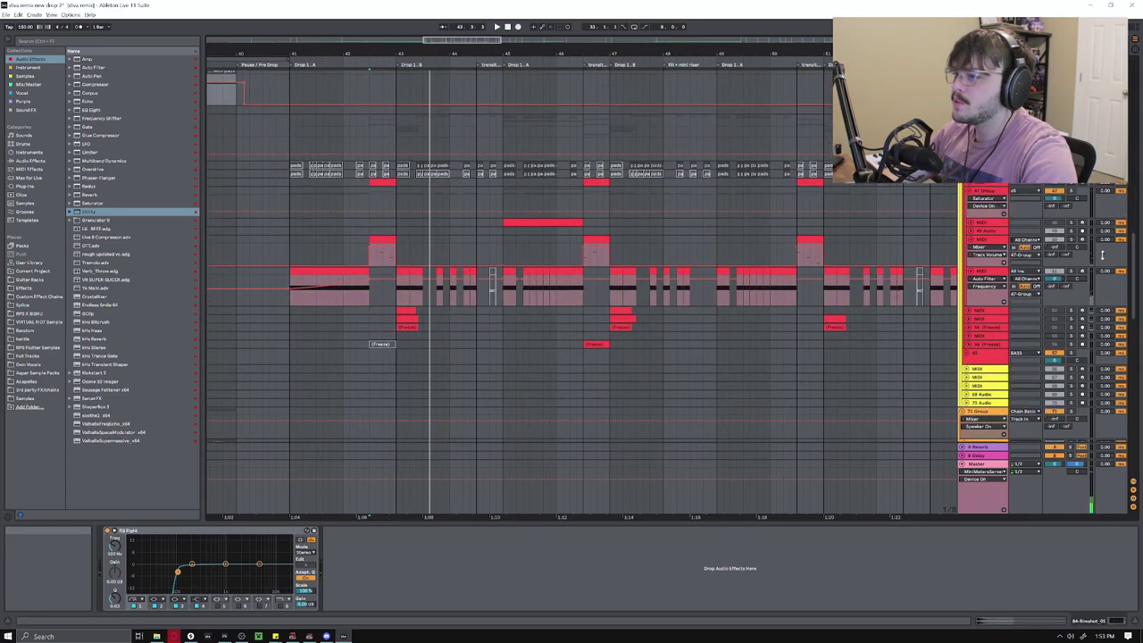
Select the MIDI bass fill at 42.3, audition the full drop from bar 41, and show the vocal tracks
{"action": "left_click", "coordinate": [374, 261]}
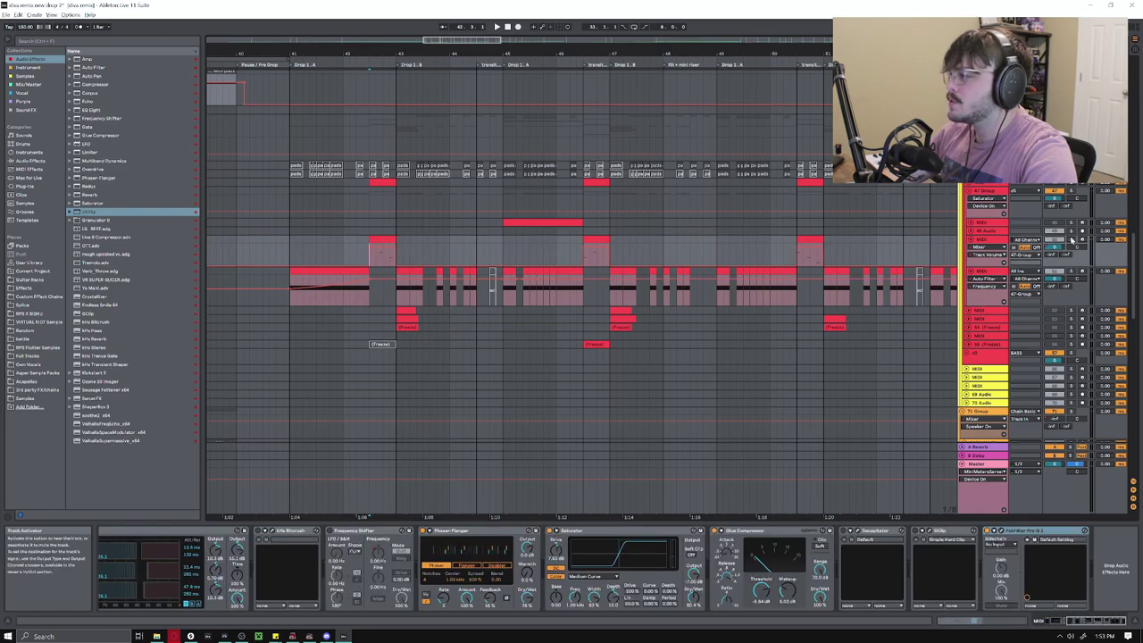
{"action": "scroll", "coordinate": [488, 181], "scroll_direction": "down", "scroll_amount": 1}
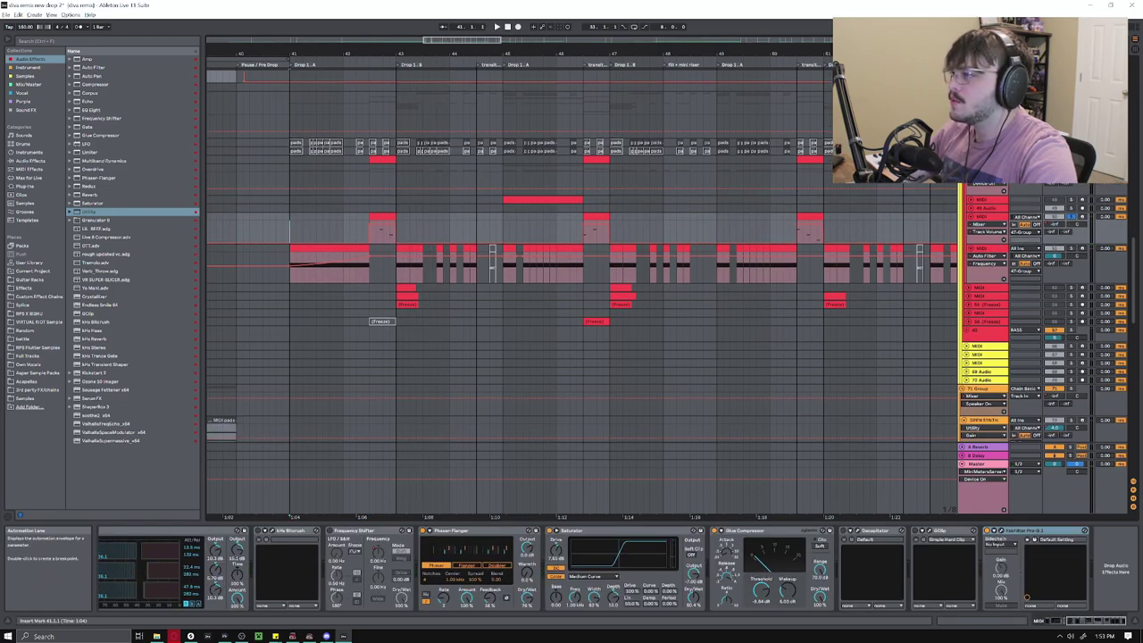
{"action": "key", "text": "space"}
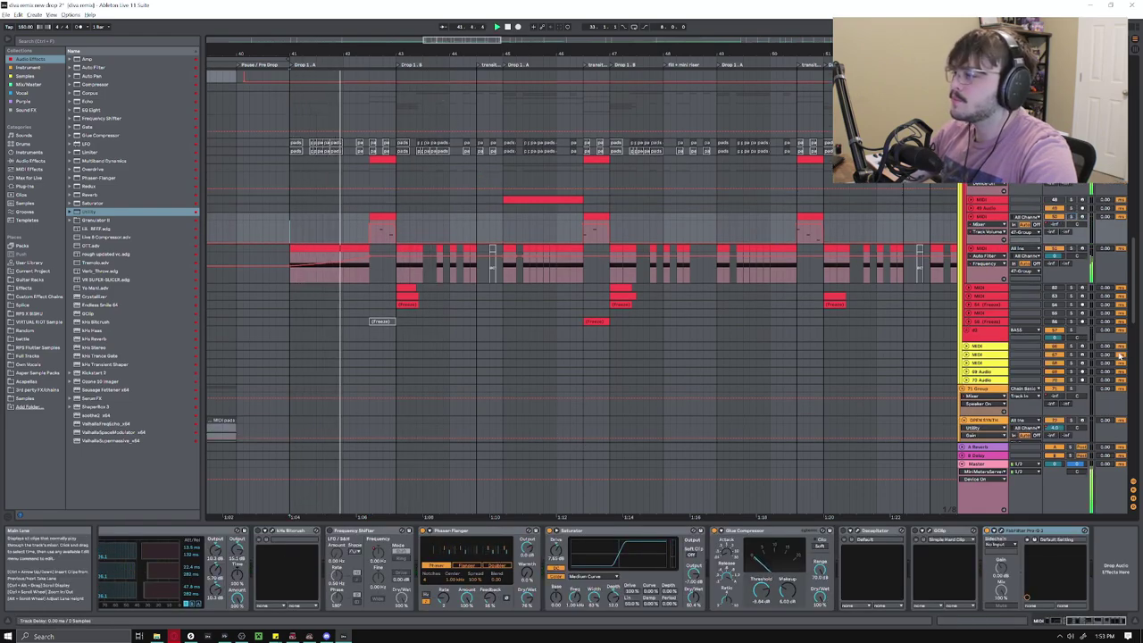
{"action": "left_click_drag", "start_coordinate": [1138, 264], "coordinate": [1138, 189]}
{"action": "key", "text": "space"}
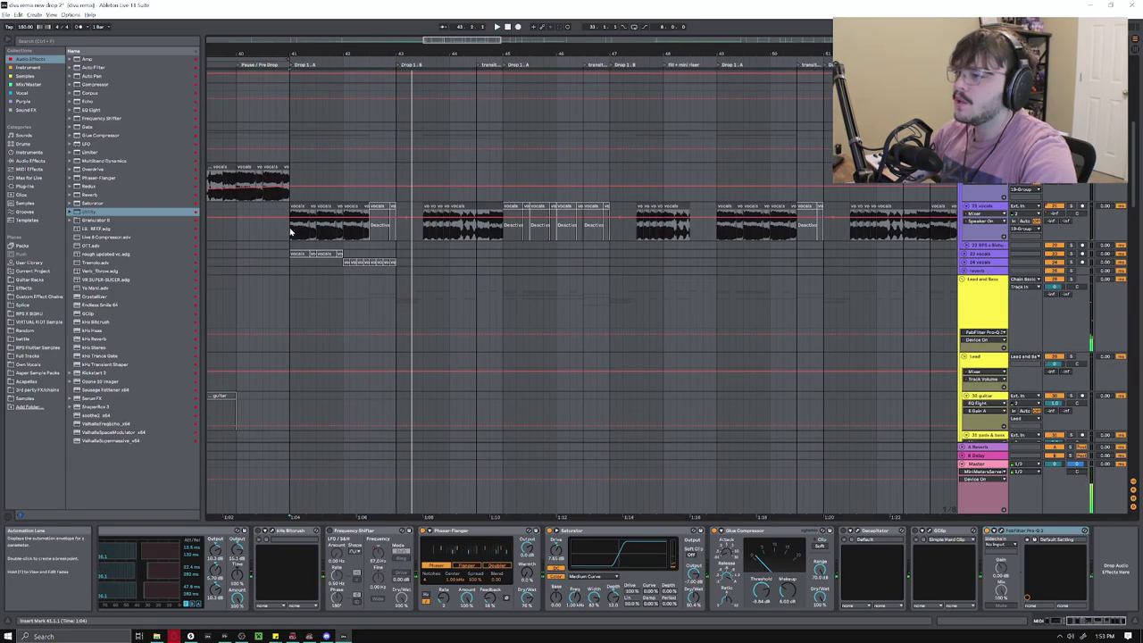
Show the deactivated vocal clip ending Drop 1 : A, mark bar 43 on the vocals track, and bring up the bass tracks
{"action": "left_click", "coordinate": [389, 210]}
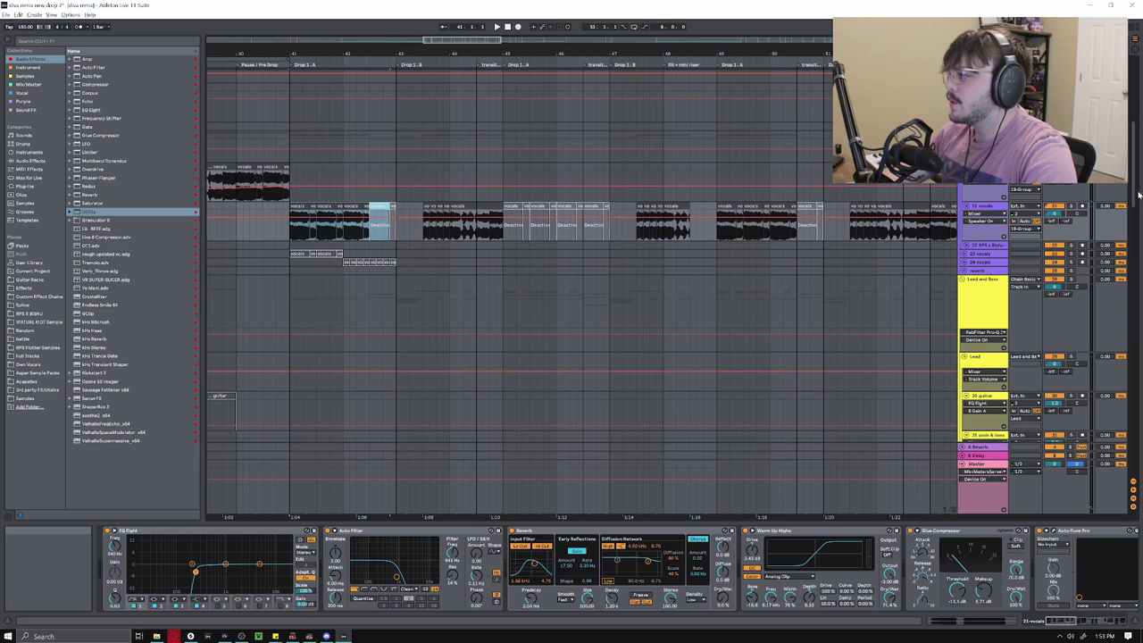
{"action": "scroll", "coordinate": [1135, 192], "scroll_direction": "down", "scroll_amount": 1}
{"action": "left_click", "coordinate": [396, 232]}
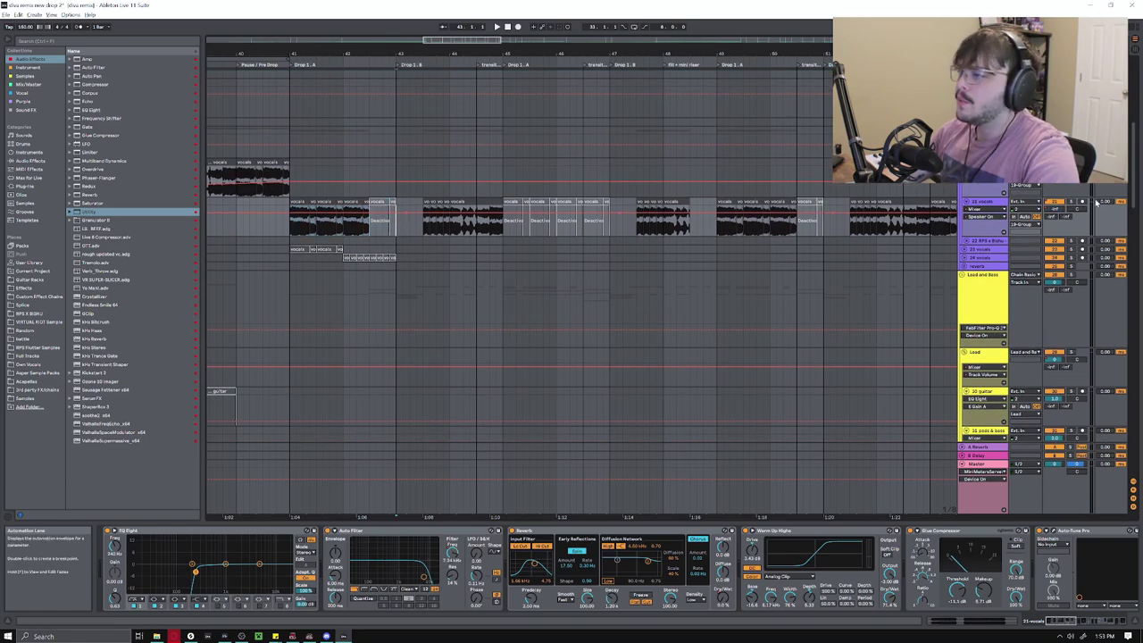
{"action": "left_click_drag", "start_coordinate": [1133, 187], "coordinate": [1054, 303]}
{"action": "scroll", "coordinate": [385, 284], "scroll_direction": "up", "scroll_amount": 3}
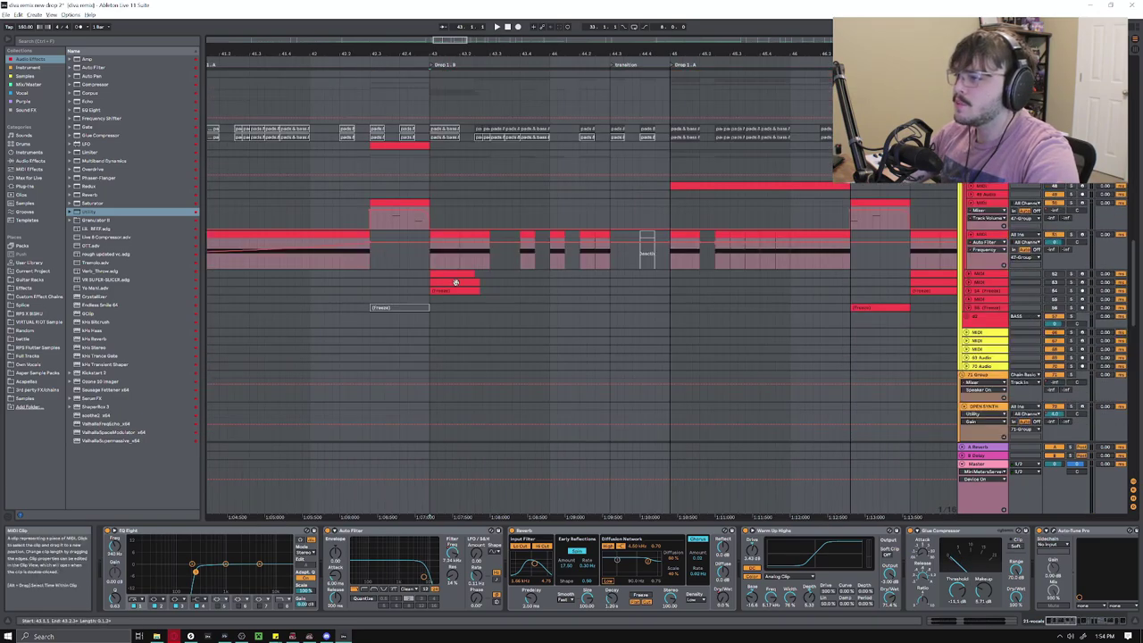
{"action": "scroll", "coordinate": [516, 294], "scroll_direction": "down", "scroll_amount": 5}
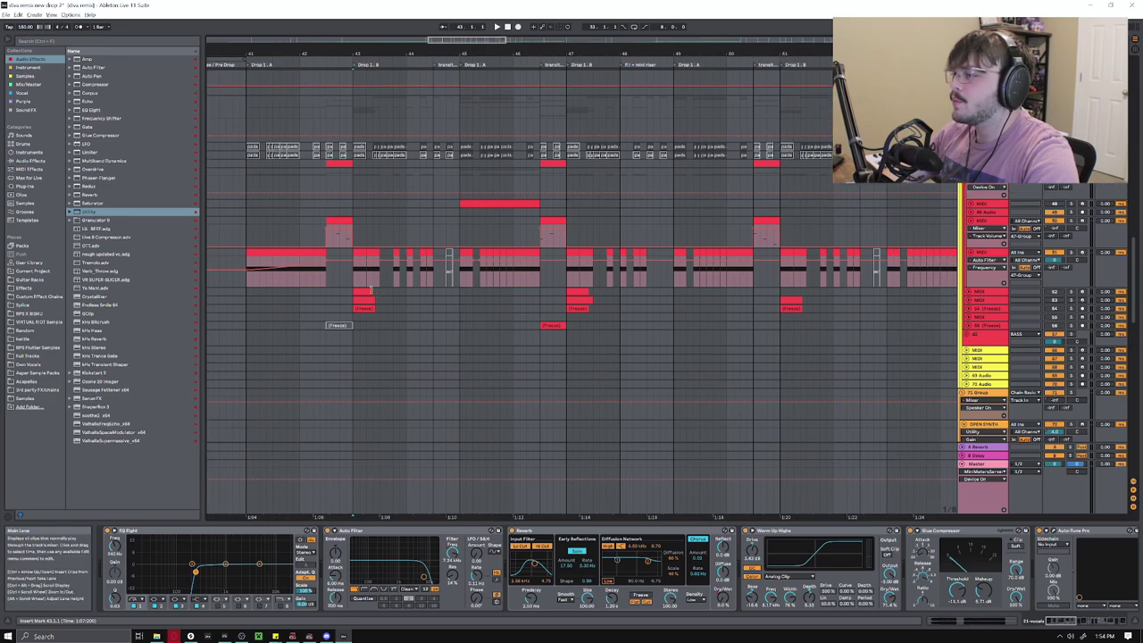
Show the device chain of the main MIDI bass track, and audition Drop 1 : B from bar 43 with the Kick track selected
{"action": "left_click", "coordinate": [1000, 253]}
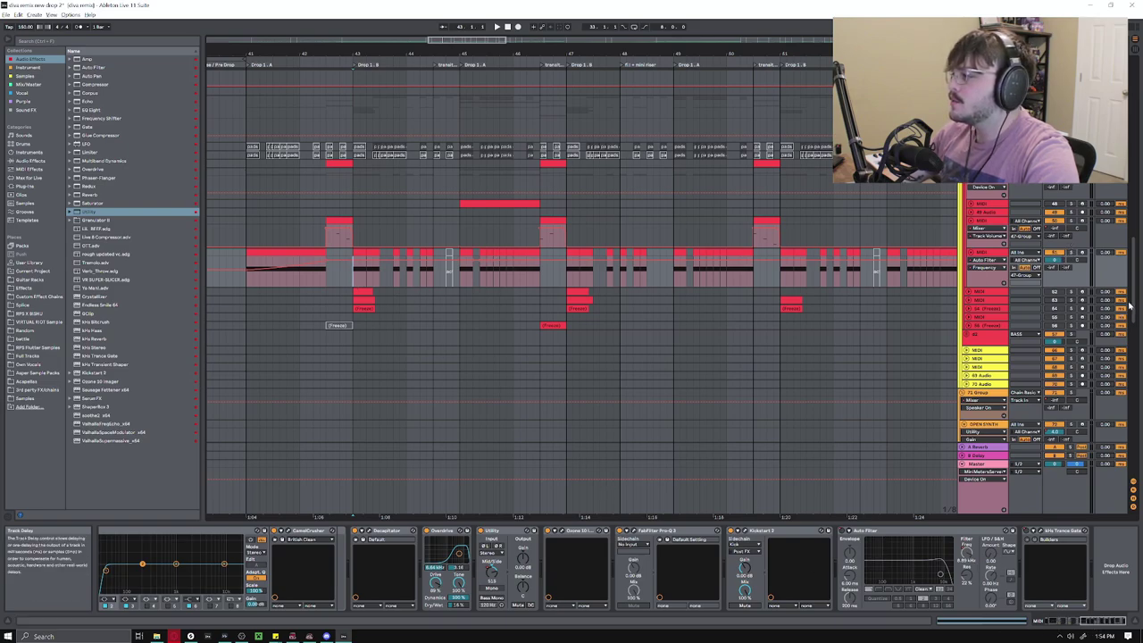
{"action": "scroll", "coordinate": [1133, 295], "scroll_direction": "up", "scroll_amount": 3}
{"action": "left_click_drag", "start_coordinate": [1137, 278], "coordinate": [1136, 347]}
{"action": "left_click_drag", "start_coordinate": [354, 302], "coordinate": [381, 306]}
{"action": "left_click", "coordinate": [358, 406]}
{"action": "key", "text": "space"}
{"action": "left_click_drag", "start_coordinate": [1131, 329], "coordinate": [1128, 333]}
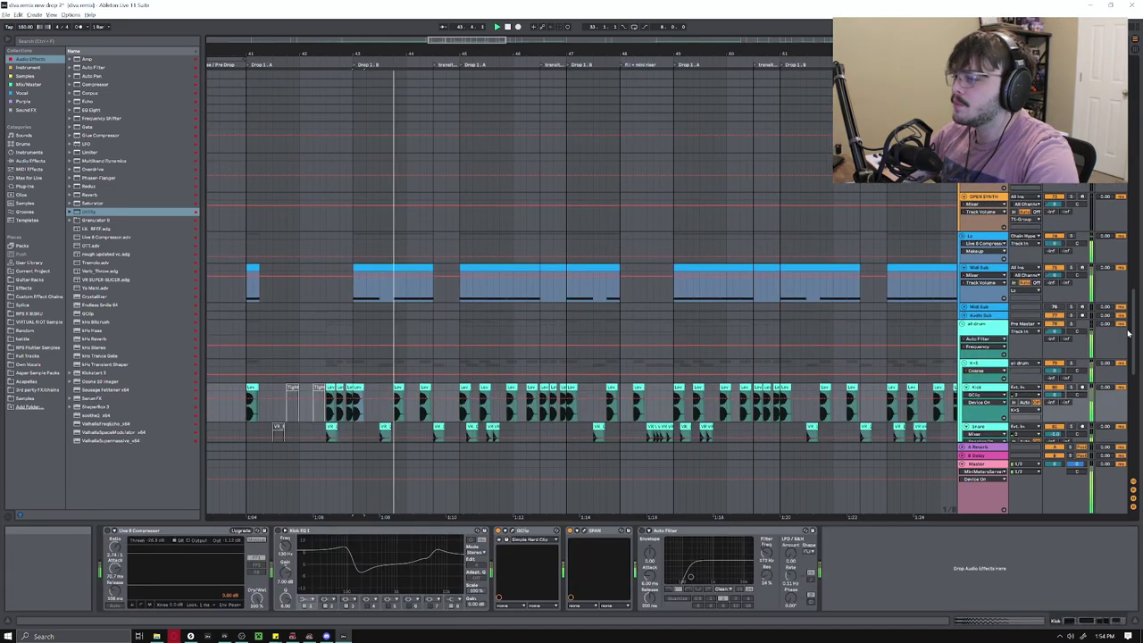
{"action": "scroll", "coordinate": [1134, 332], "scroll_direction": "down", "scroll_amount": 1}
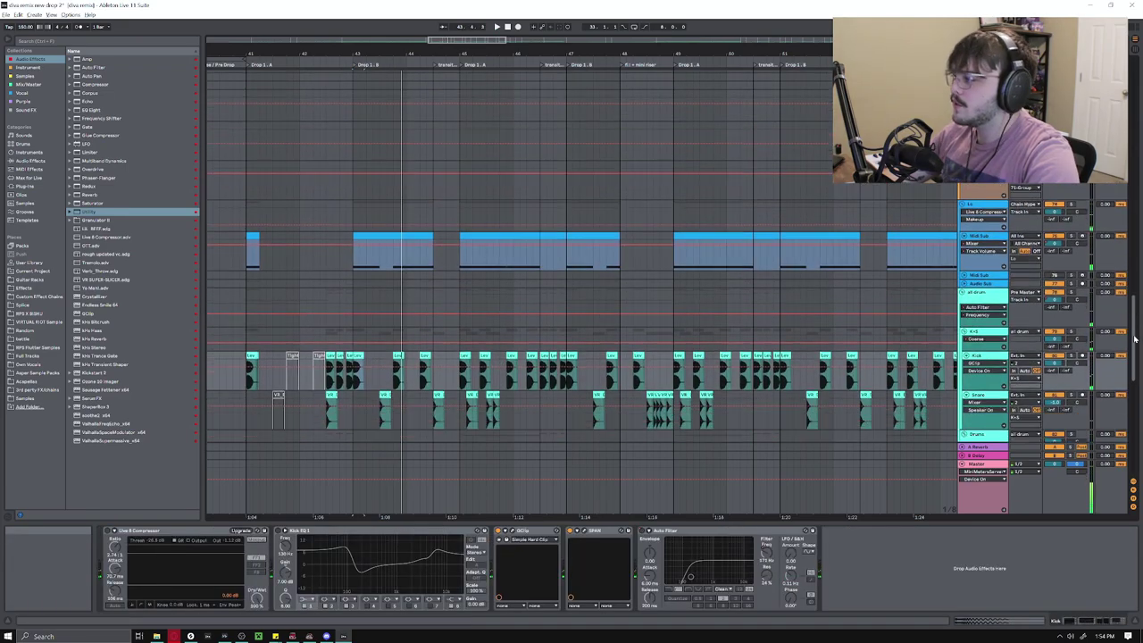
Show the Snare track's device chain at 43.3, and audition Drop 1 : B from bar 43 with Midi Sub selected
{"action": "left_click", "coordinate": [382, 415]}
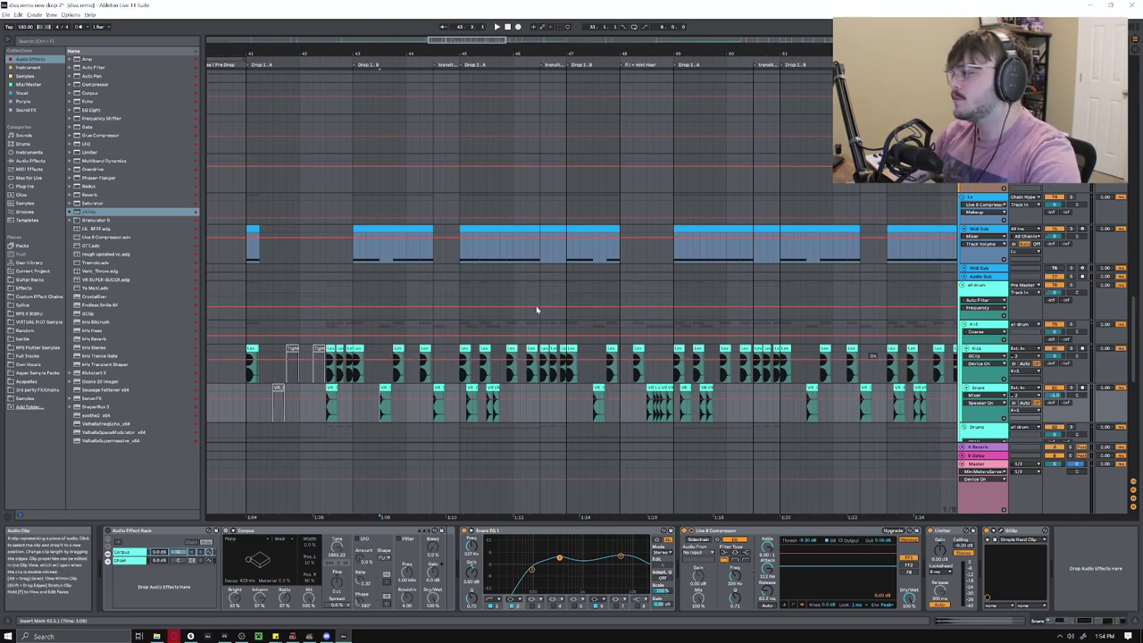
{"action": "left_click", "coordinate": [353, 253]}
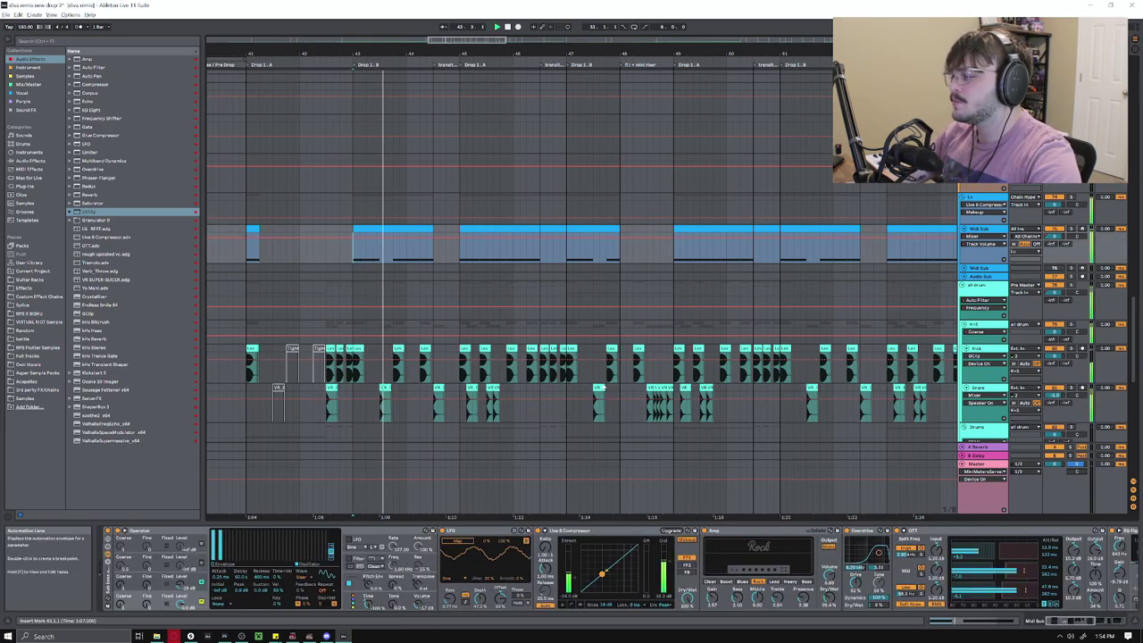
{"action": "left_click_drag", "start_coordinate": [1134, 358], "coordinate": [1134, 147]}
Highlight the vocal chops from 43.3 to bar 44 on the vocals track and show the track's device chain
{"action": "scroll", "coordinate": [414, 427], "scroll_direction": "up", "scroll_amount": 3}
{"action": "left_click_drag", "start_coordinate": [322, 423], "coordinate": [388, 394]}
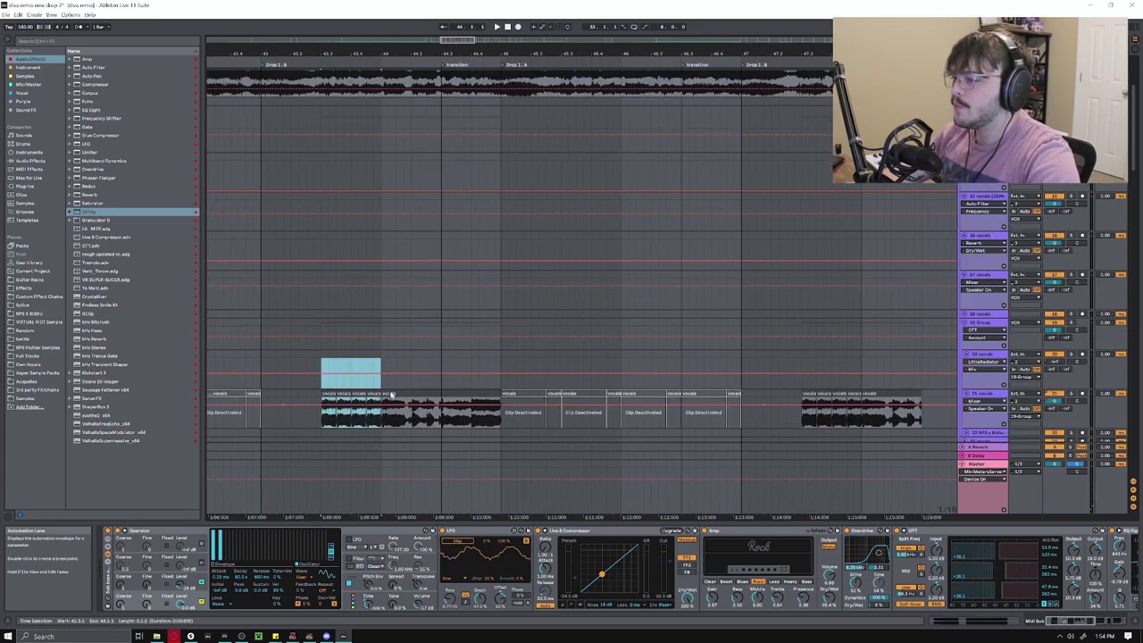
{"action": "left_click", "coordinate": [383, 409]}
{"action": "scroll", "coordinate": [352, 429], "scroll_direction": "down", "scroll_amount": 10}
Show the device chain of the pads & bass & leads audio track and audition Drop 1 : B from bar 43
{"action": "left_click", "coordinate": [971, 163]}
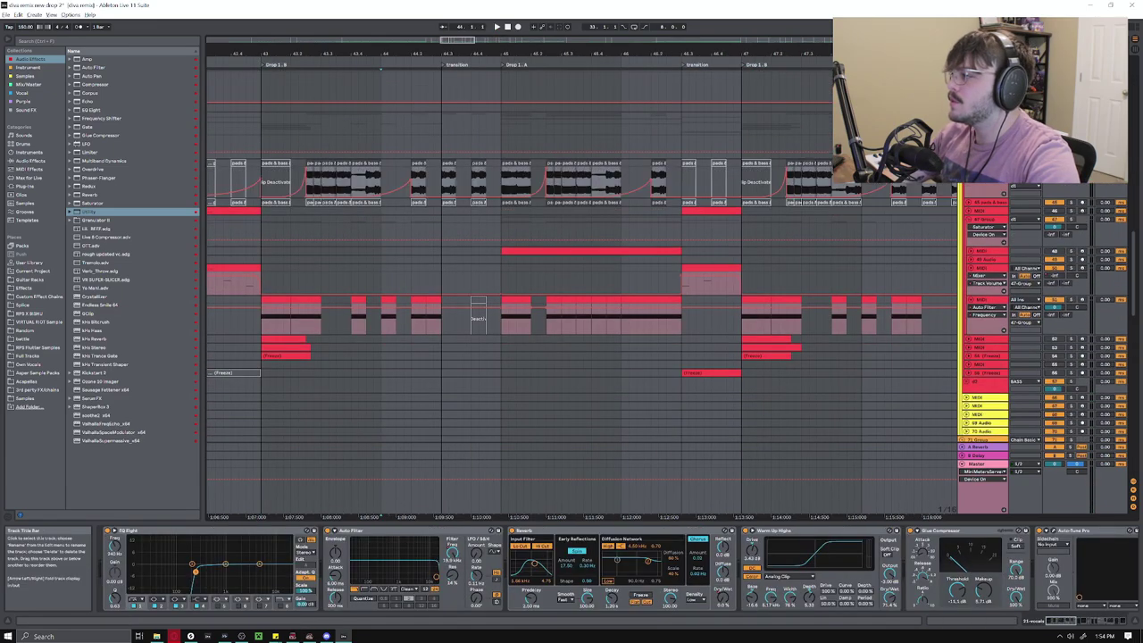
{"action": "left_click", "coordinate": [971, 164]}
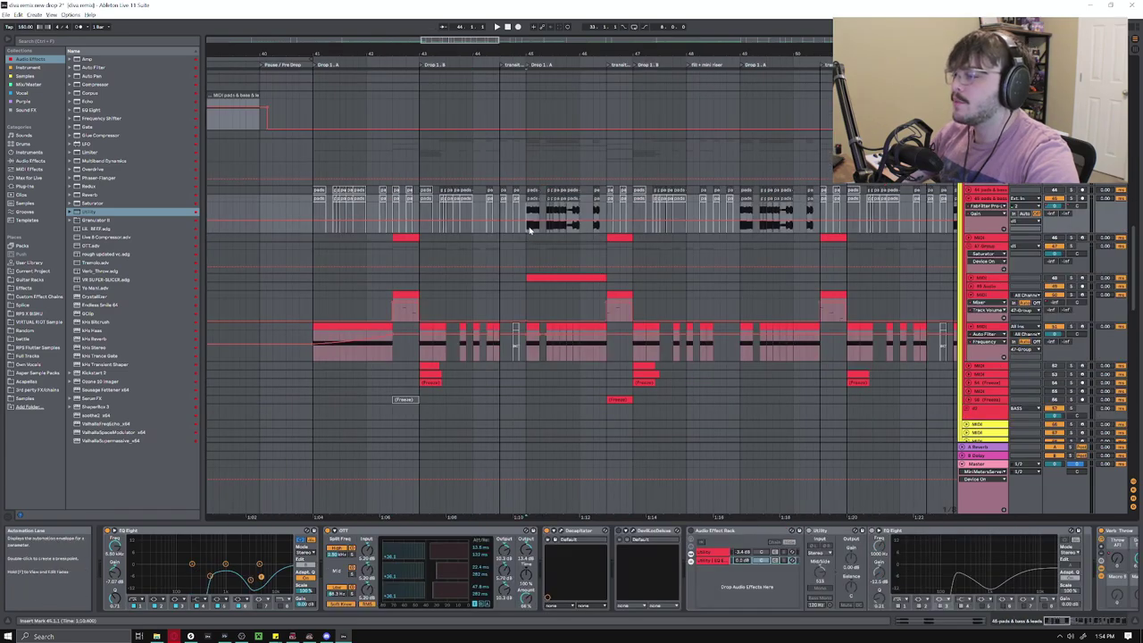
{"action": "scroll", "coordinate": [531, 226], "scroll_direction": "down", "scroll_amount": 10}
{"action": "scroll", "coordinate": [500, 245], "scroll_direction": "up", "scroll_amount": 10}
{"action": "left_click", "coordinate": [422, 253]}
{"action": "key", "text": "space"}
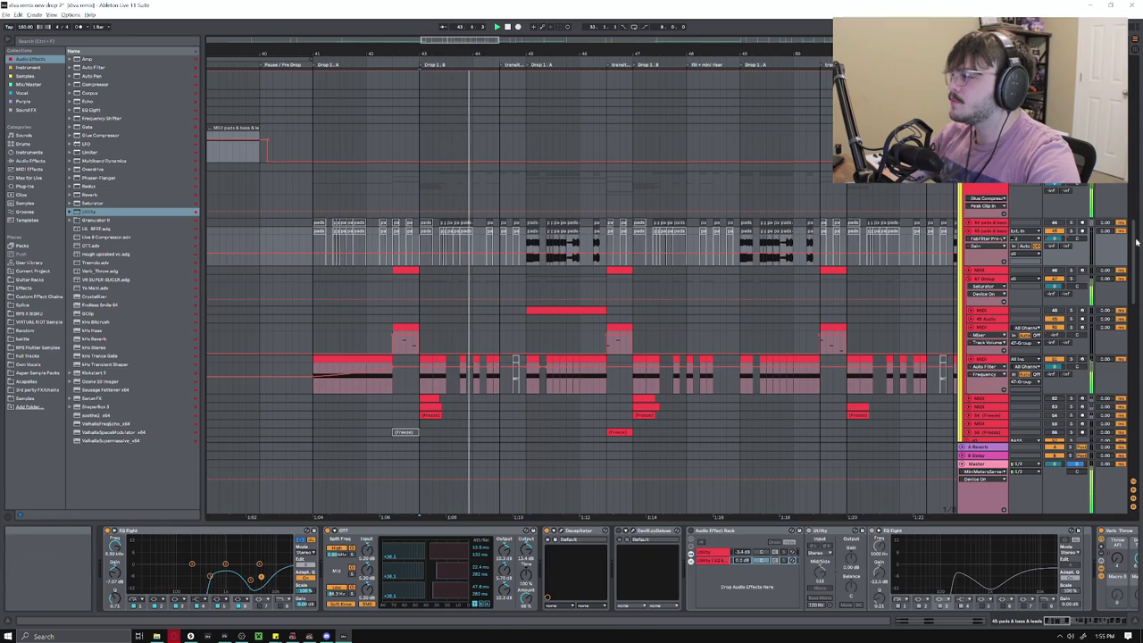
{"action": "scroll", "coordinate": [1127, 272], "scroll_direction": "down", "scroll_amount": 3}
{"action": "scroll", "coordinate": [1128, 273], "scroll_direction": "down", "scroll_amount": 3}
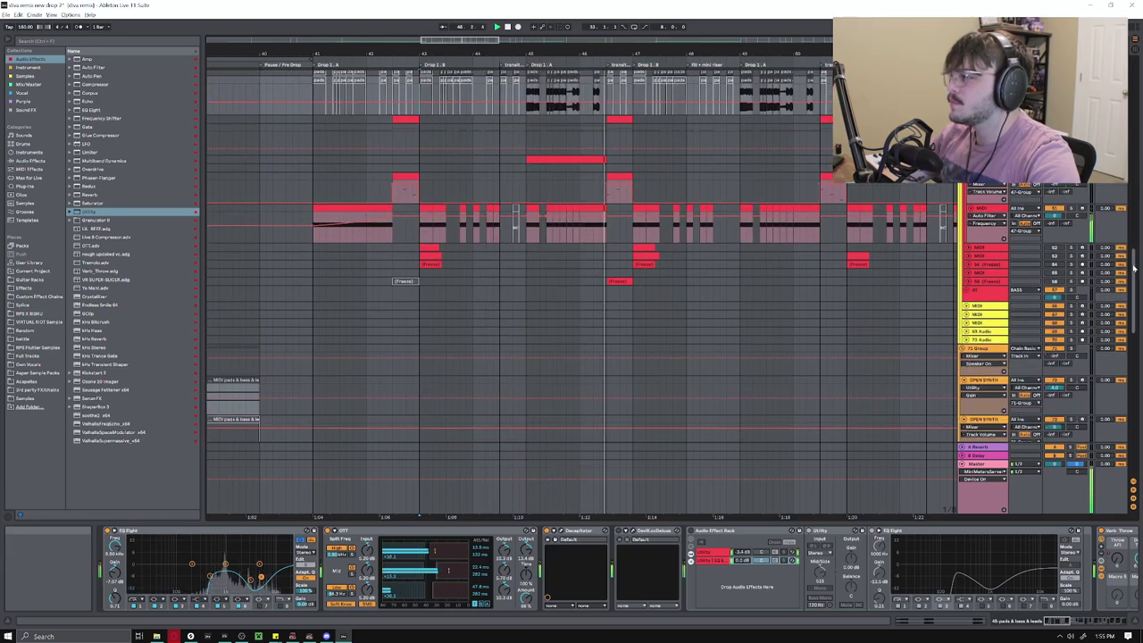
Solo the main MIDI bass track, audition it from Drop 1 : A at bar 45, and point out its kHs Trance Gate
{"action": "left_click", "coordinate": [933, 284]}
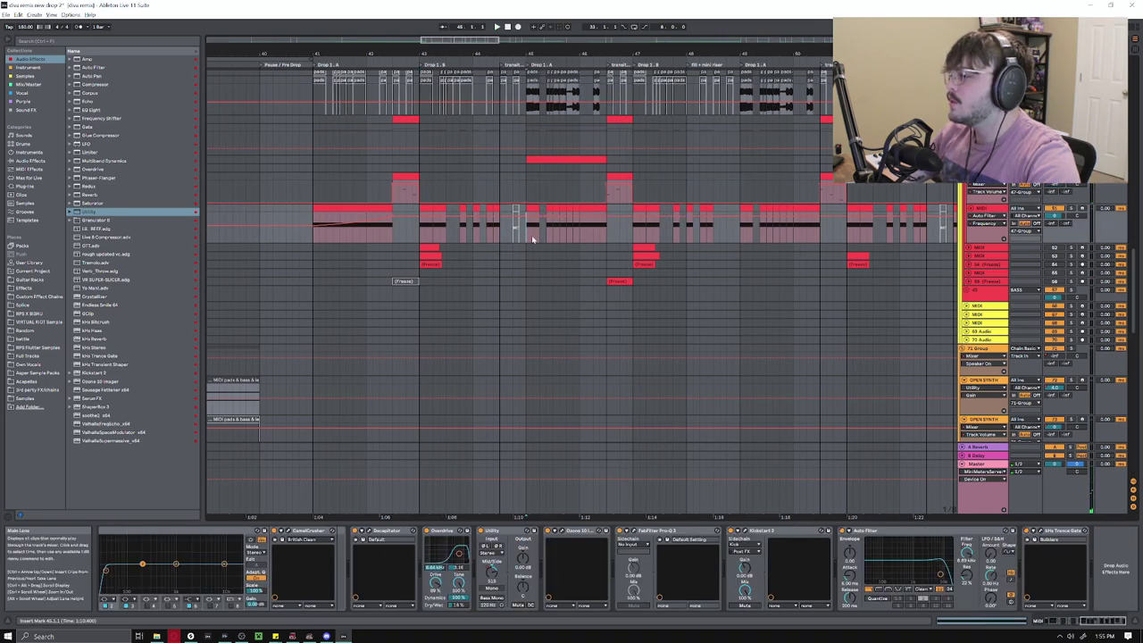
{"action": "key", "text": "space"}
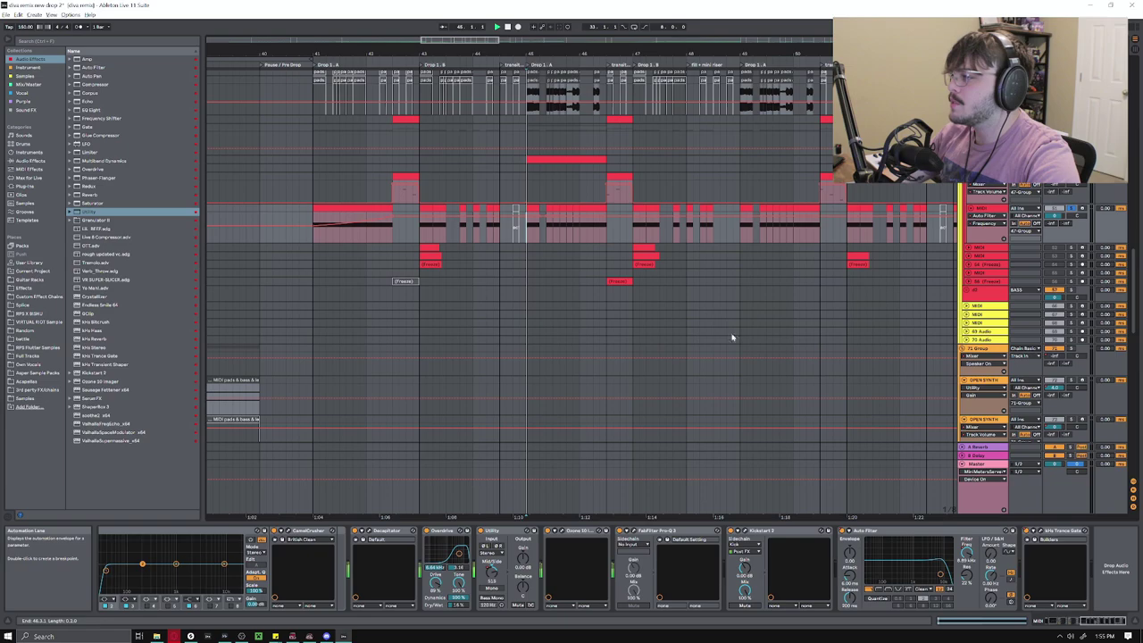
{"action": "left_click", "coordinate": [1065, 531]}
{"action": "key", "text": "space"}
{"action": "scroll", "coordinate": [633, 308], "scroll_direction": "down", "scroll_amount": 1}
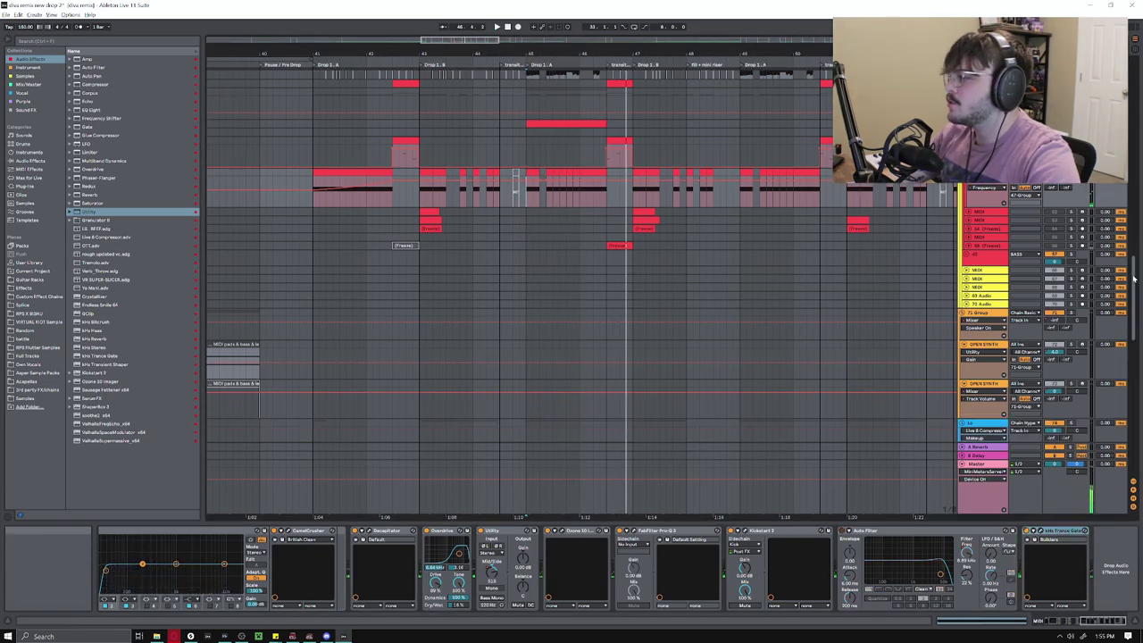
Highlight the drum tracks from bar 45 to bar 47 and audition the drop with all drums playing
{"action": "left_click_drag", "start_coordinate": [1132, 301], "coordinate": [1128, 356]}
{"action": "scroll", "coordinate": [1128, 356], "scroll_direction": "down", "scroll_amount": 3}
{"action": "left_click_drag", "start_coordinate": [527, 210], "coordinate": [634, 260]}
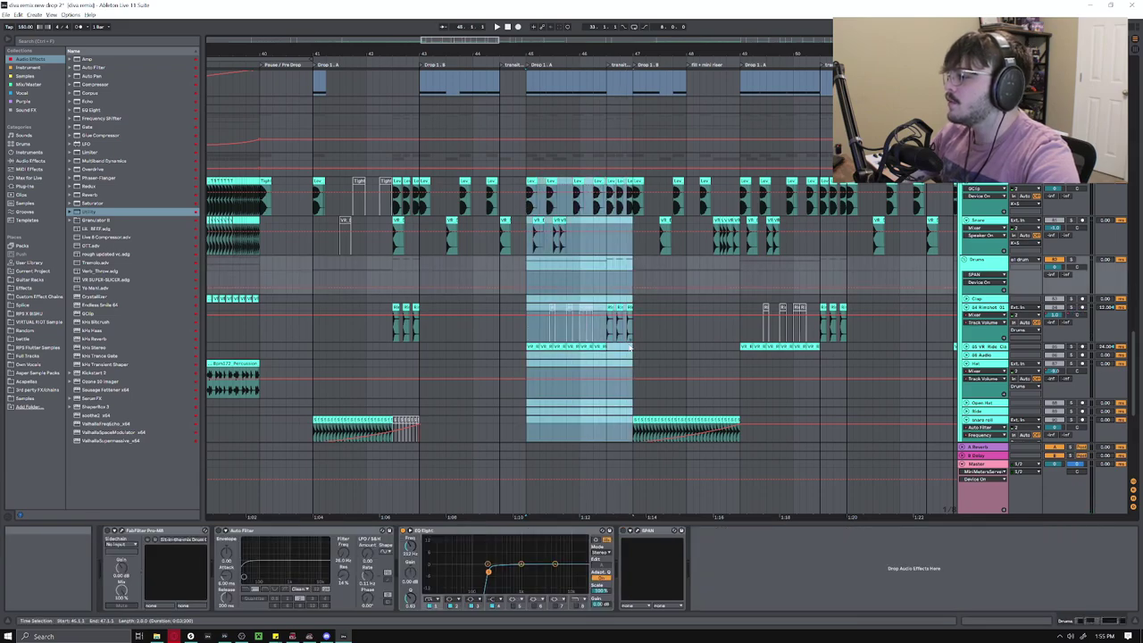
{"action": "key", "text": "space"}
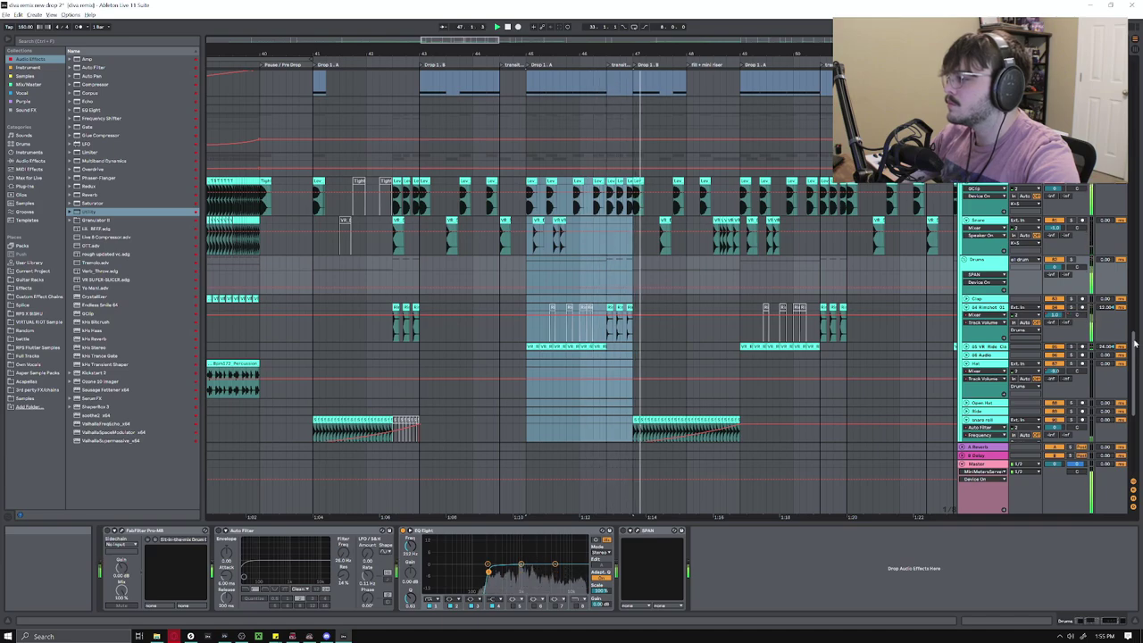
{"action": "scroll", "coordinate": [566, 343], "scroll_direction": "down", "scroll_amount": 1}
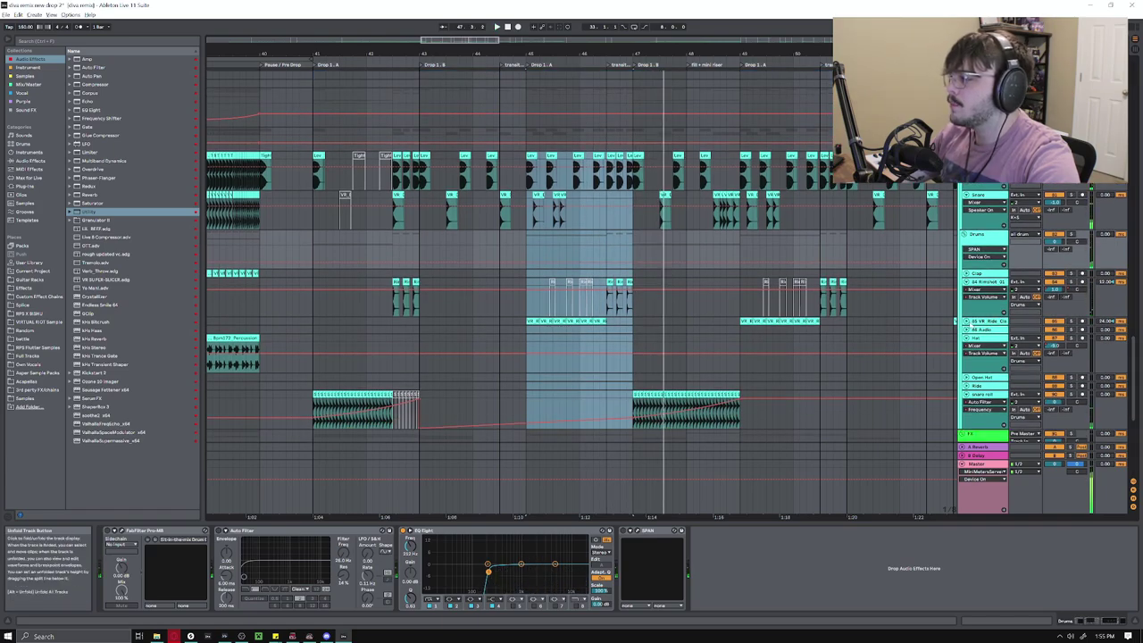
Unfold the VR_Ride_Classic track and audition its clips from bar 45
{"action": "left_click", "coordinate": [964, 322]}
{"action": "left_click", "coordinate": [526, 355]}
{"action": "key", "text": "space"}
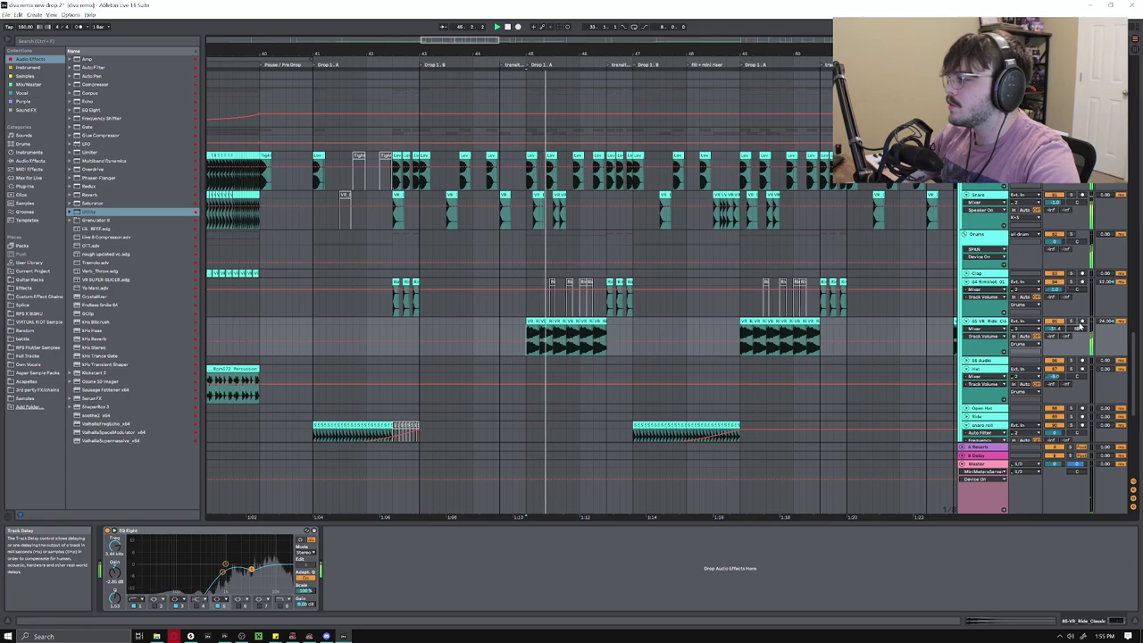
{"action": "key", "text": "space"}
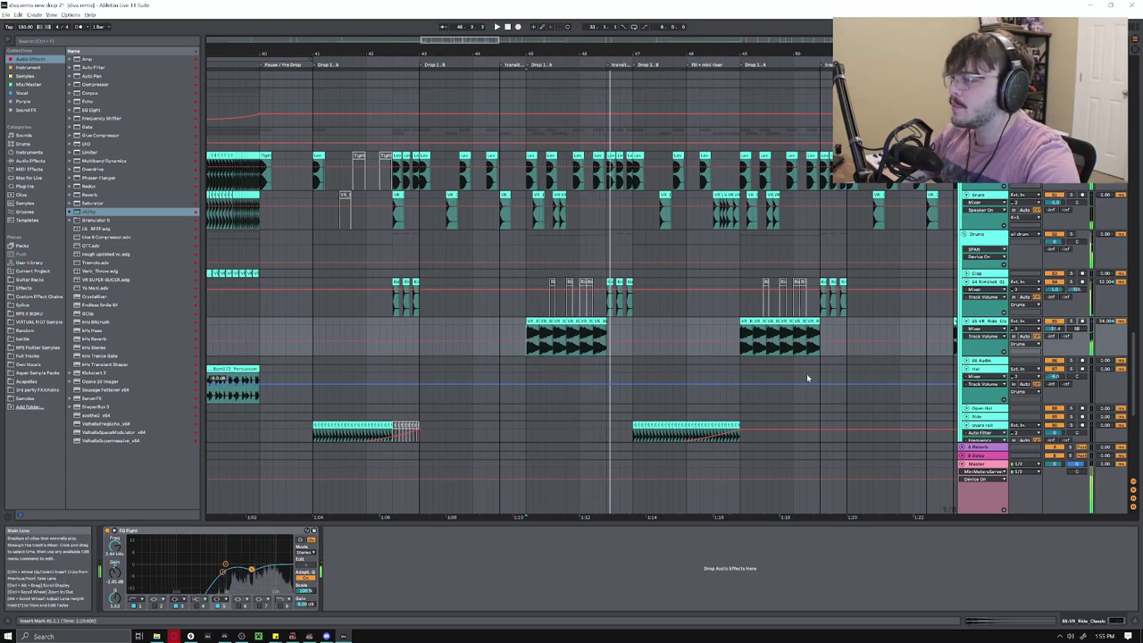
Show the rising VR_FX_Impact_Clap clip at bar 45 in the FX group and return to the bass tracks
{"action": "left_click_drag", "start_coordinate": [1133, 362], "coordinate": [1133, 364]}
{"action": "scroll", "coordinate": [1132, 365], "scroll_direction": "down", "scroll_amount": 8}
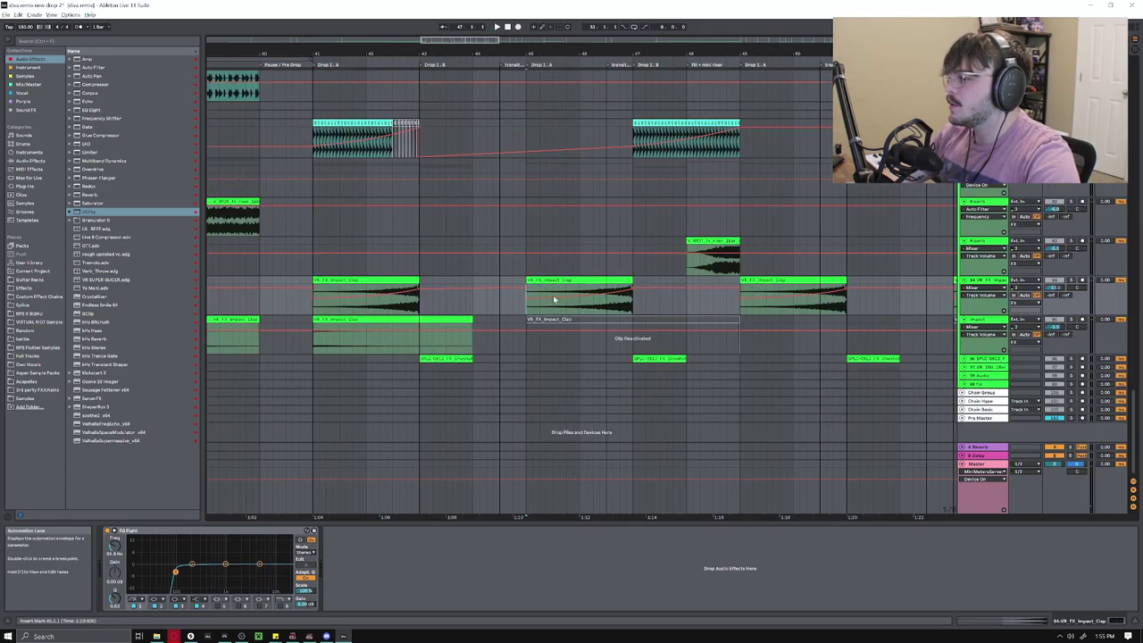
{"action": "left_click_drag", "start_coordinate": [1132, 394], "coordinate": [1132, 256]}
{"action": "scroll", "coordinate": [752, 274], "scroll_direction": "down", "scroll_amount": 3}
{"action": "scroll", "coordinate": [750, 274], "scroll_direction": "up", "scroll_amount": 2}
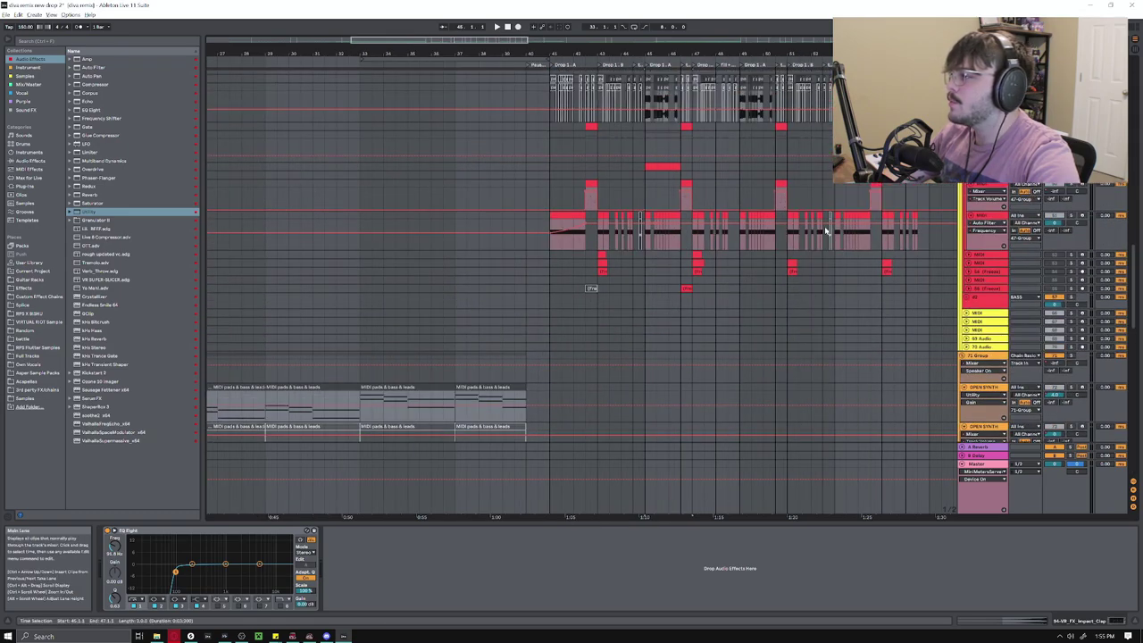
Solo the MIDI bass fill track and audition its 46.3 clip, comparing it with the fill at 42.3
{"action": "scroll", "coordinate": [825, 230], "scroll_direction": "up", "scroll_amount": 3}
{"action": "left_click", "coordinate": [444, 207]}
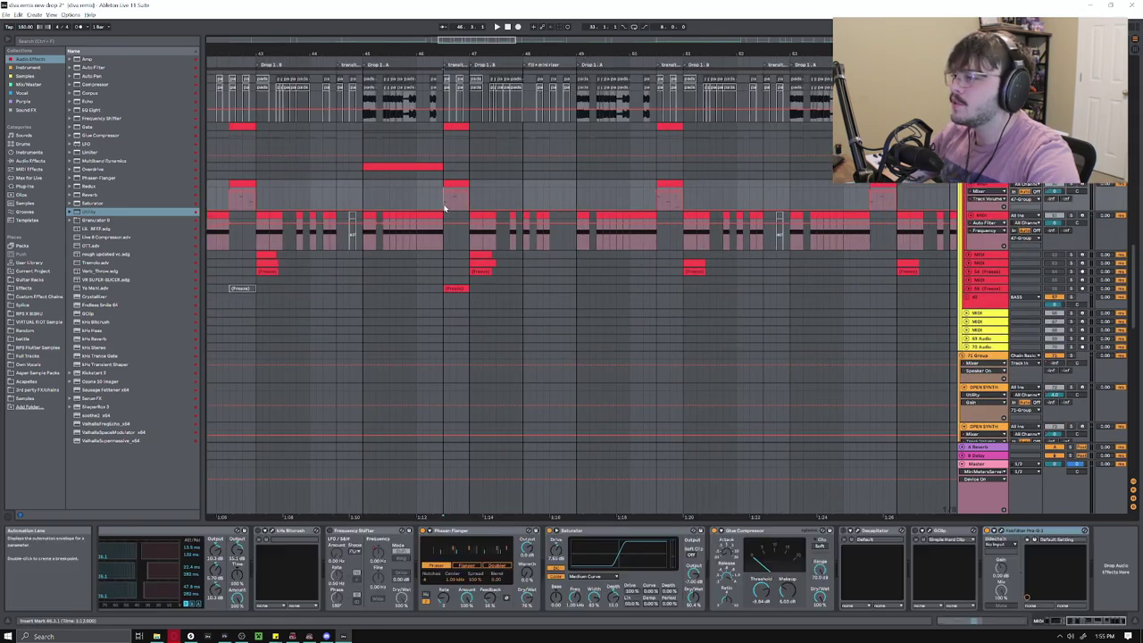
{"action": "left_click", "coordinate": [445, 198]}
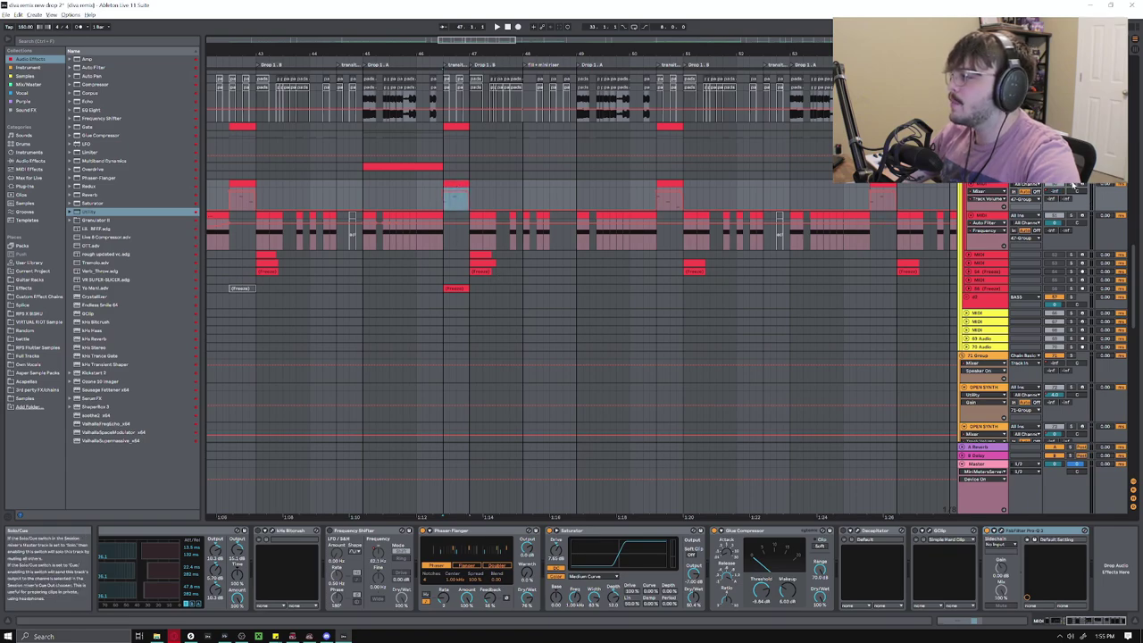
{"action": "key", "text": "space"}
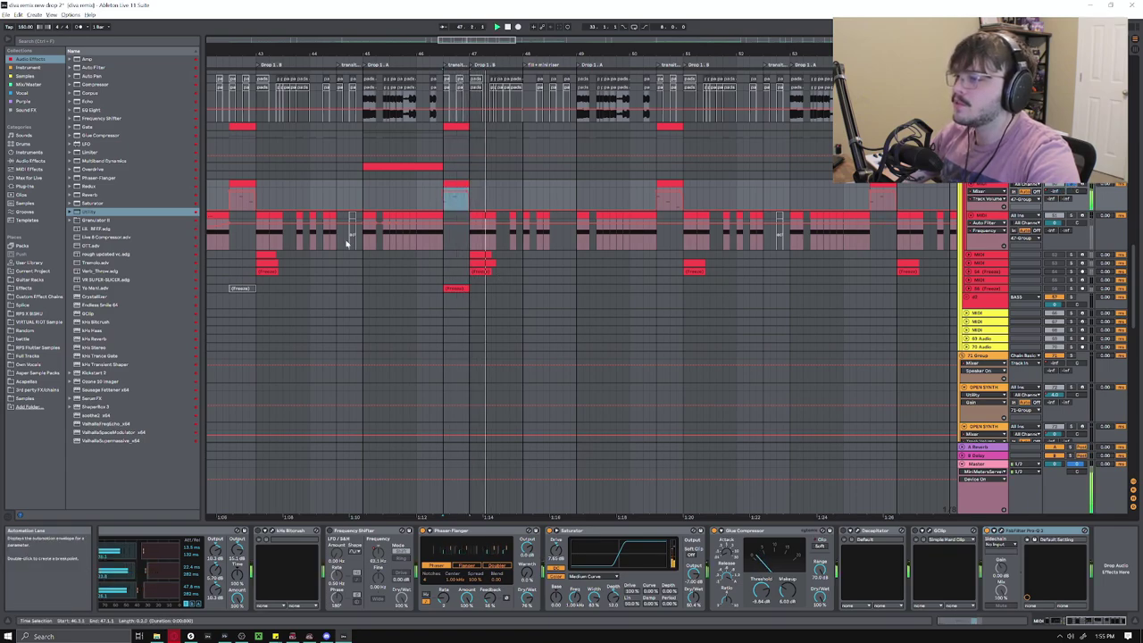
{"action": "left_click", "coordinate": [234, 189]}
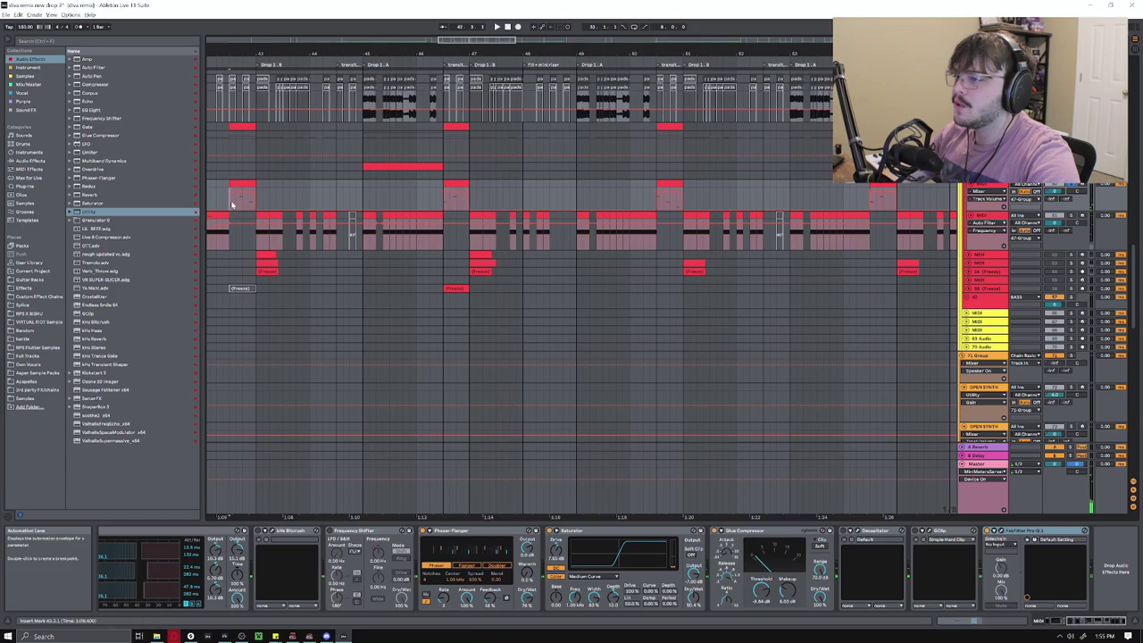
{"action": "left_click", "coordinate": [448, 203]}
{"action": "key", "text": "space"}
Audition Drop 1 : B from bar 47 with all tracks playing
{"action": "scroll", "coordinate": [477, 329], "scroll_direction": "down", "scroll_amount": 2}
{"action": "scroll", "coordinate": [319, 227], "scroll_direction": "up", "scroll_amount": 1}
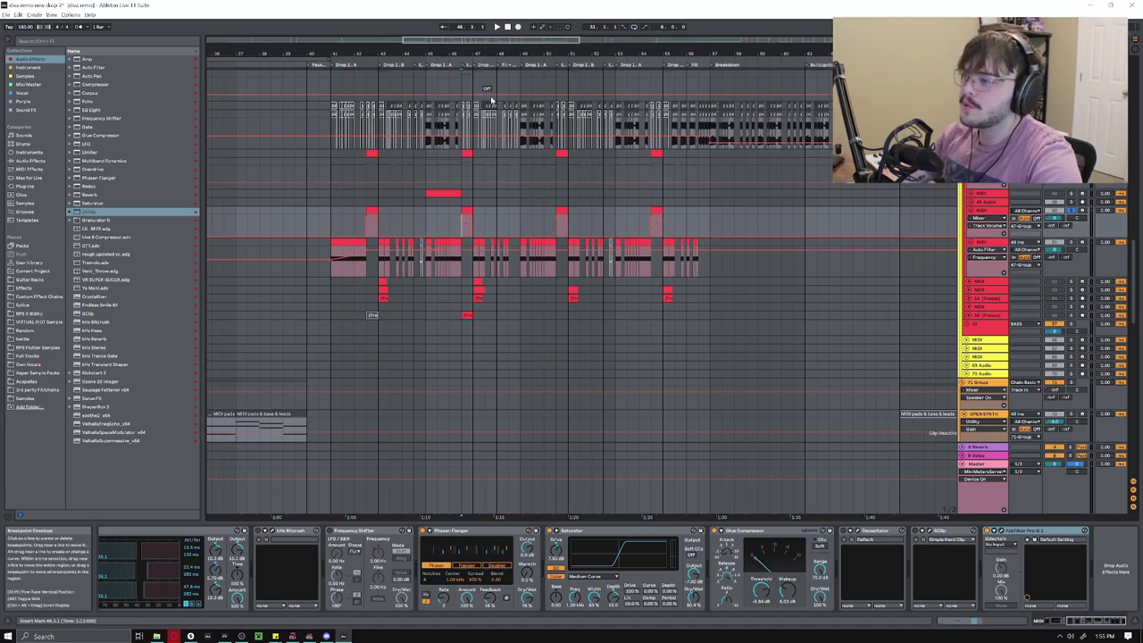
{"action": "scroll", "coordinate": [489, 99], "scroll_direction": "up", "scroll_amount": 3}
{"action": "key", "text": "space"}
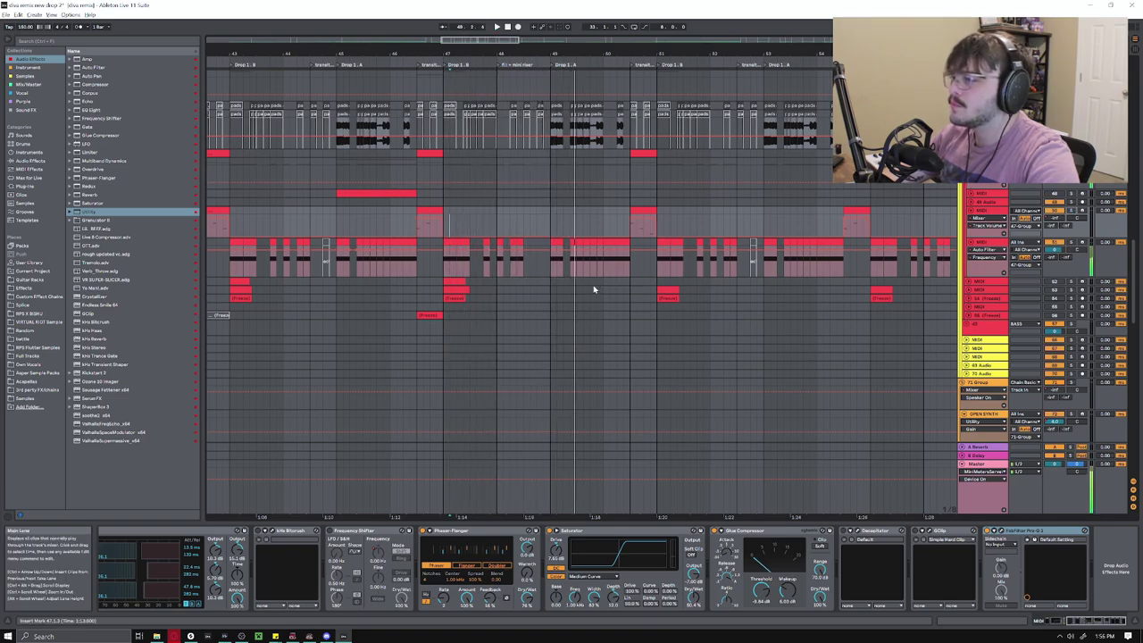
Show the snare fill before bar 49 and the snare roll starting at bar 47, with the snare roll track's device chain
{"action": "scroll", "coordinate": [562, 277], "scroll_direction": "down", "scroll_amount": 3}
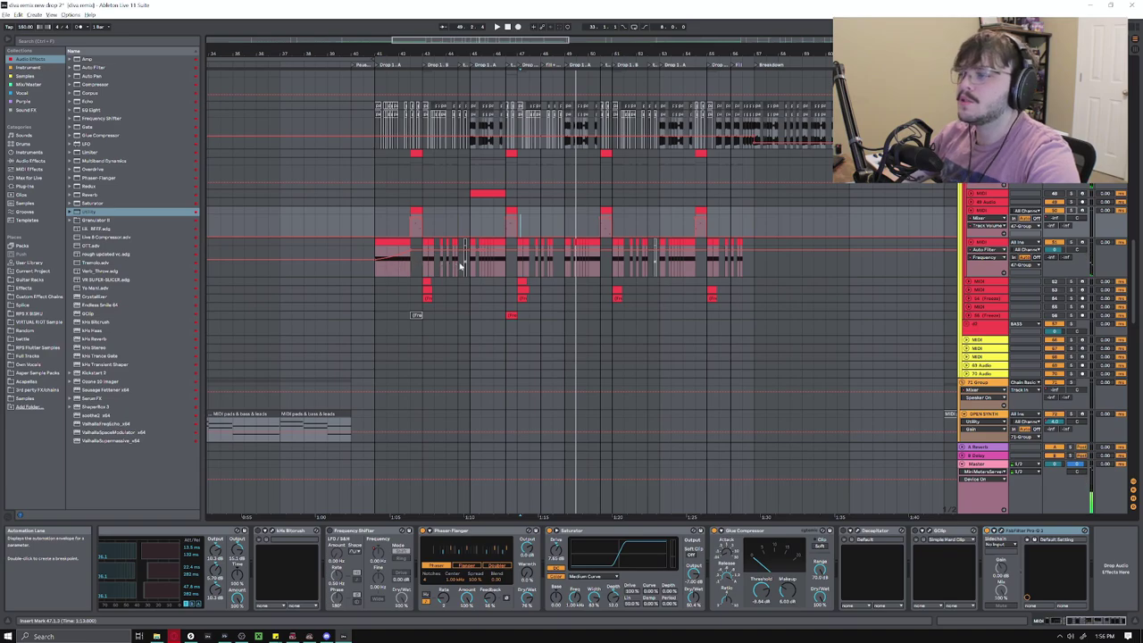
{"action": "scroll", "coordinate": [557, 268], "scroll_direction": "down", "scroll_amount": 1}
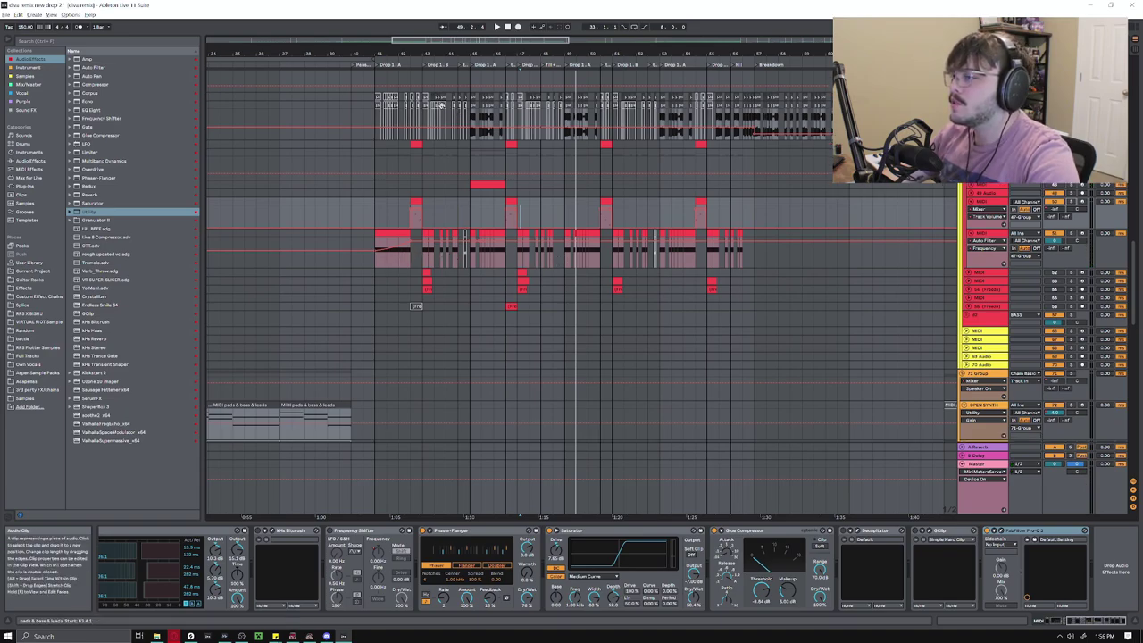
{"action": "scroll", "coordinate": [575, 258], "scroll_direction": "down", "scroll_amount": 5}
{"action": "scroll", "coordinate": [555, 268], "scroll_direction": "up", "scroll_amount": 2}
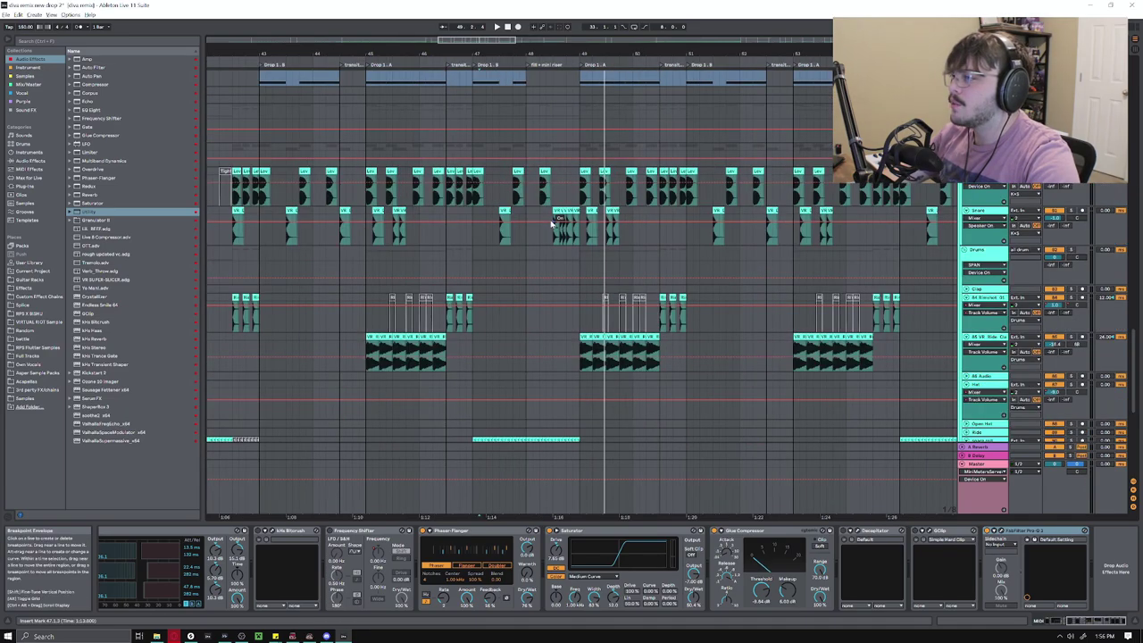
{"action": "scroll", "coordinate": [755, 381], "scroll_direction": "down", "scroll_amount": 4}
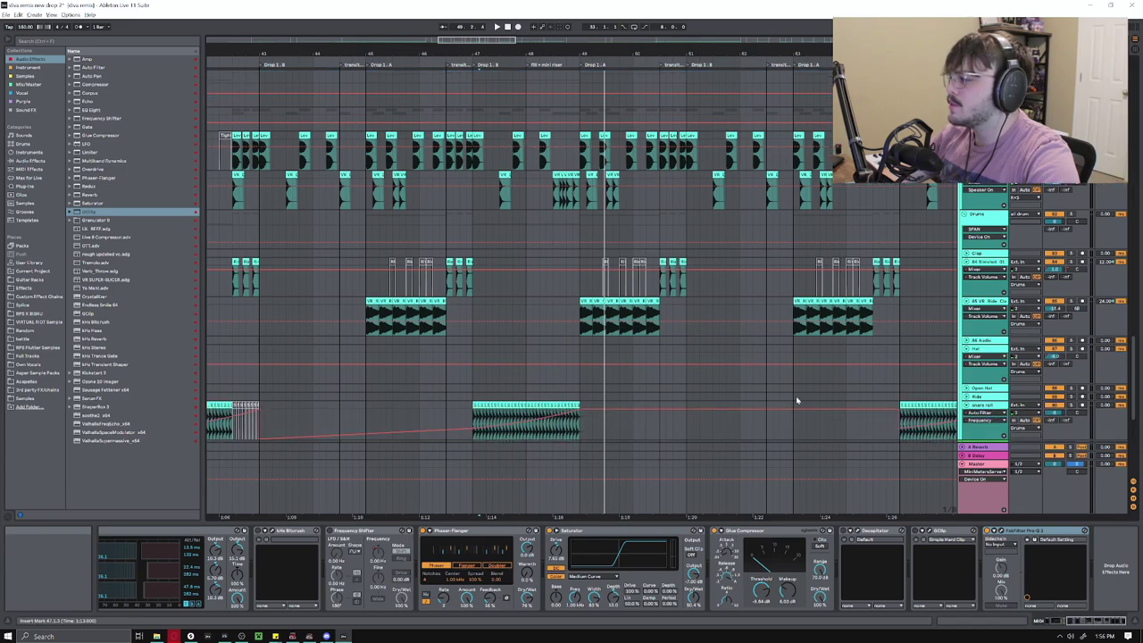
{"action": "left_click", "coordinate": [972, 365]}
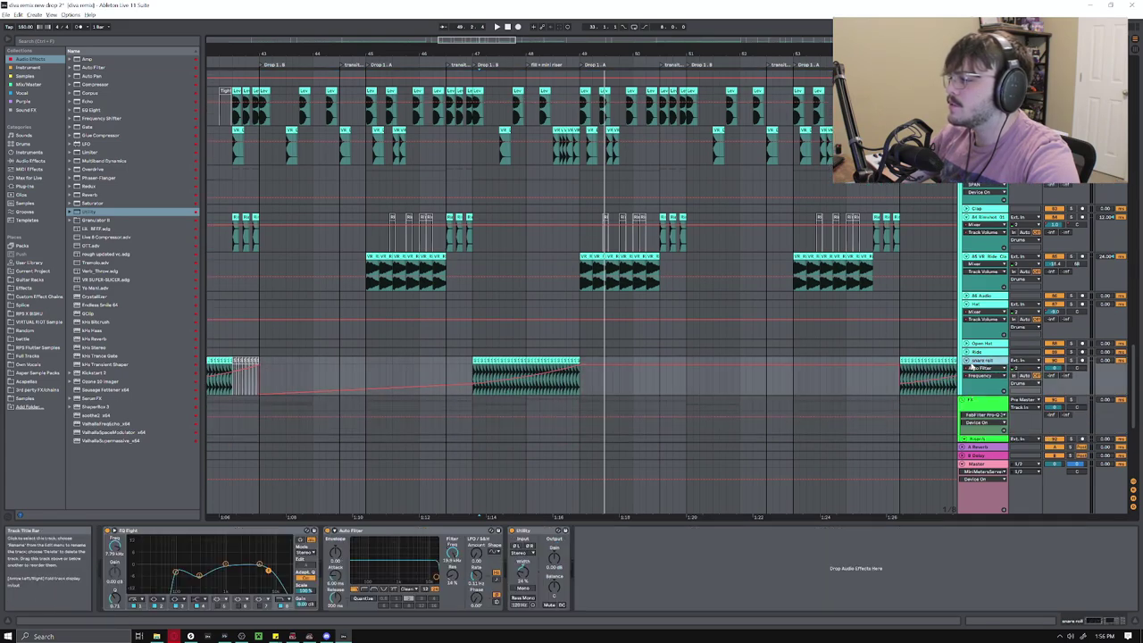
Point out the snare roll leading into bar 49, and audition the arrangement from the fill + mini riser at bar 48
{"action": "left_click_drag", "start_coordinate": [475, 385], "coordinate": [586, 365]}
{"action": "left_click", "coordinate": [594, 386]}
{"action": "scroll", "coordinate": [605, 312], "scroll_direction": "up", "scroll_amount": 1}
{"action": "scroll", "coordinate": [576, 353], "scroll_direction": "down", "scroll_amount": 3}
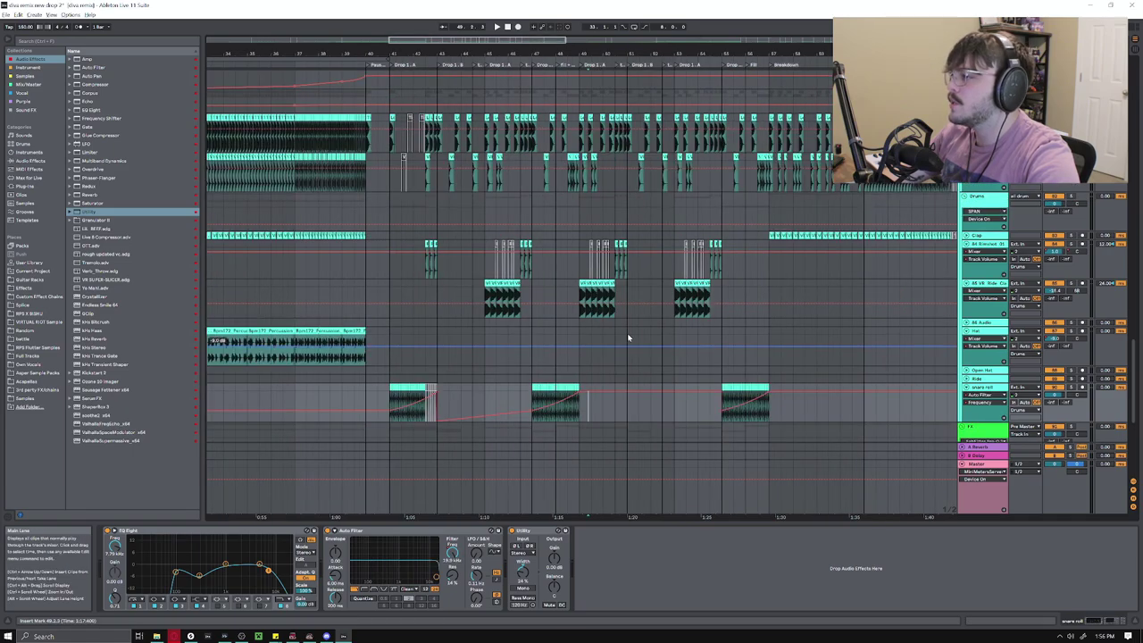
{"action": "scroll", "coordinate": [628, 337], "scroll_direction": "up", "scroll_amount": 1}
{"action": "scroll", "coordinate": [1132, 346], "scroll_direction": "up", "scroll_amount": 2}
{"action": "left_click", "coordinate": [556, 125]}
{"action": "key", "text": "space"}
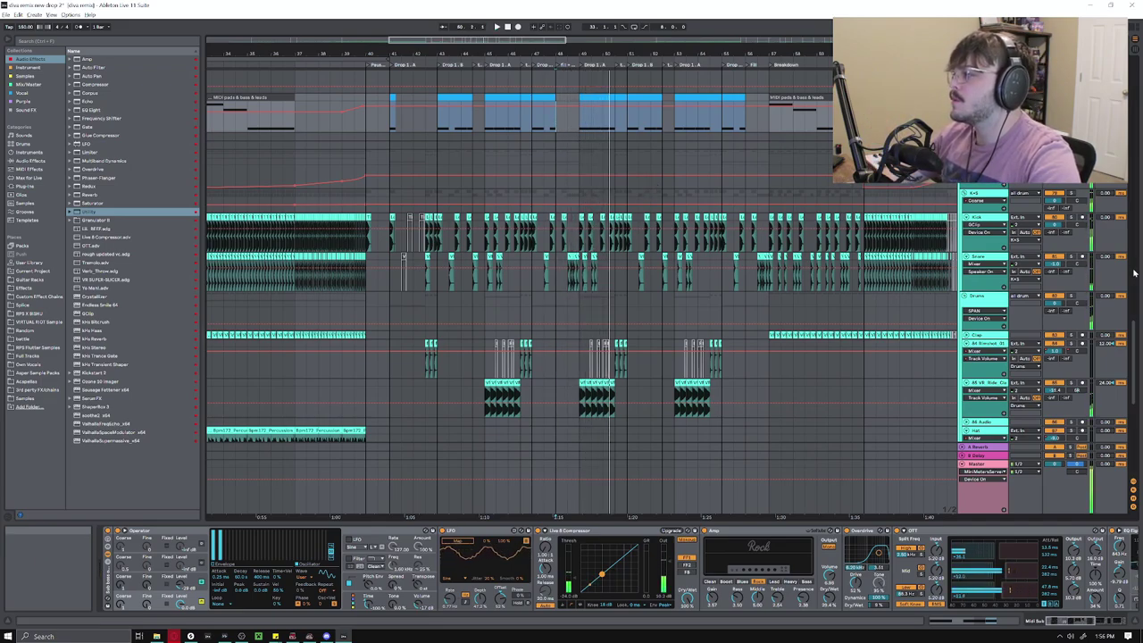
{"action": "left_click_drag", "start_coordinate": [1134, 338], "coordinate": [1135, 302]}
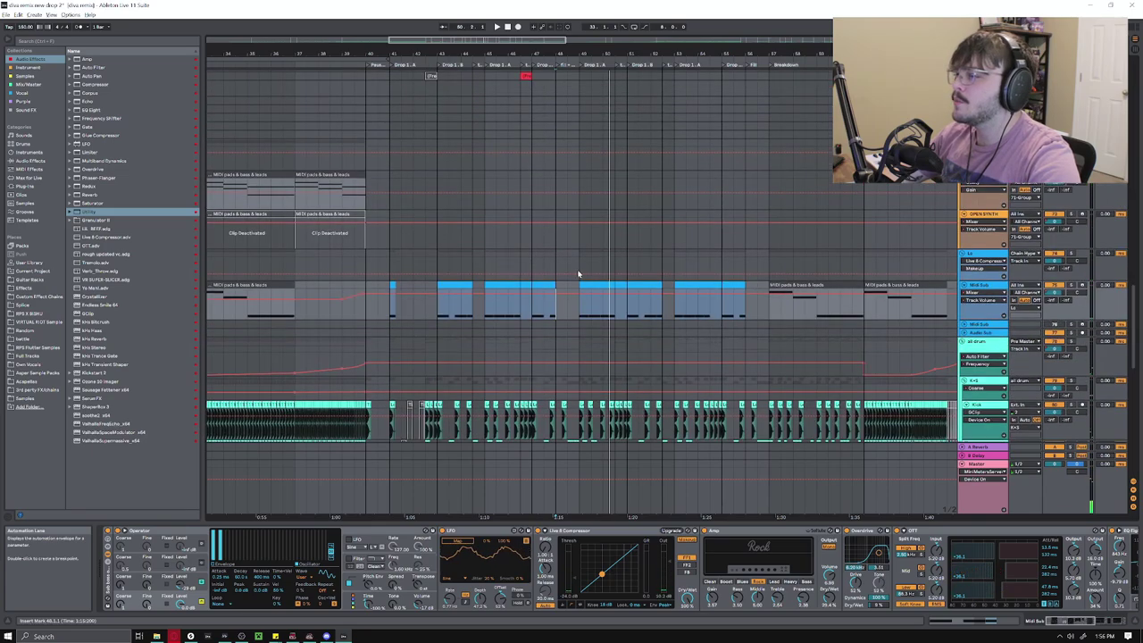
Delete the Midi Sub section between bars 48 and 49, under the fill + mini riser
{"action": "scroll", "coordinate": [579, 274], "scroll_direction": "up", "scroll_amount": 2}
{"action": "left_click_drag", "start_coordinate": [528, 314], "coordinate": [574, 288]}
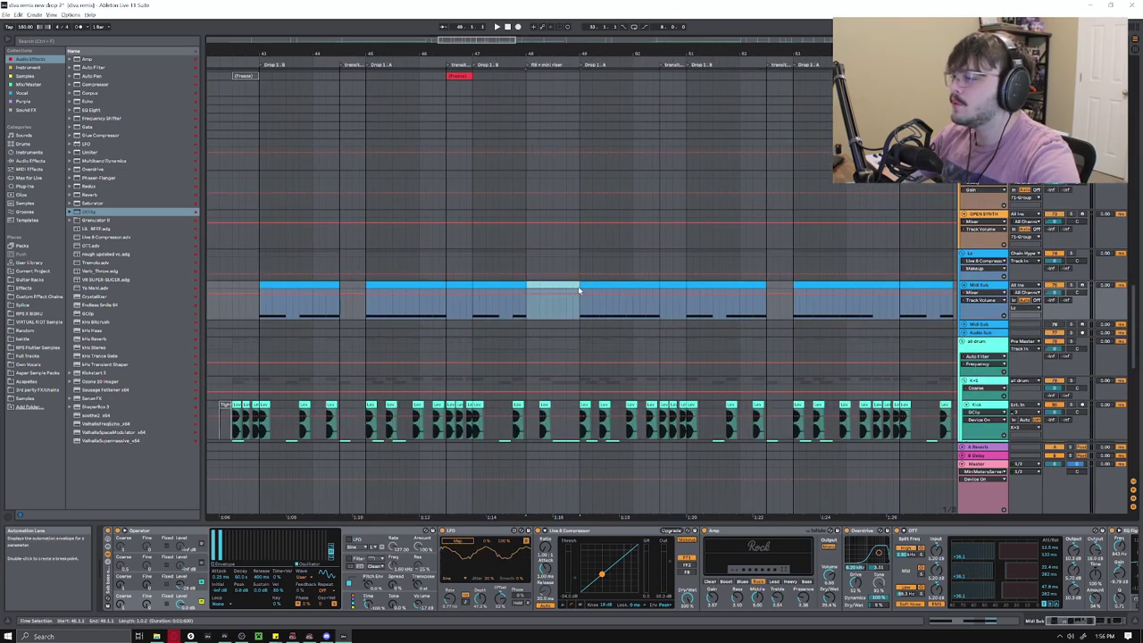
{"action": "key", "text": "Delete"}
{"action": "scroll", "coordinate": [511, 292], "scroll_direction": "down", "scroll_amount": 1}
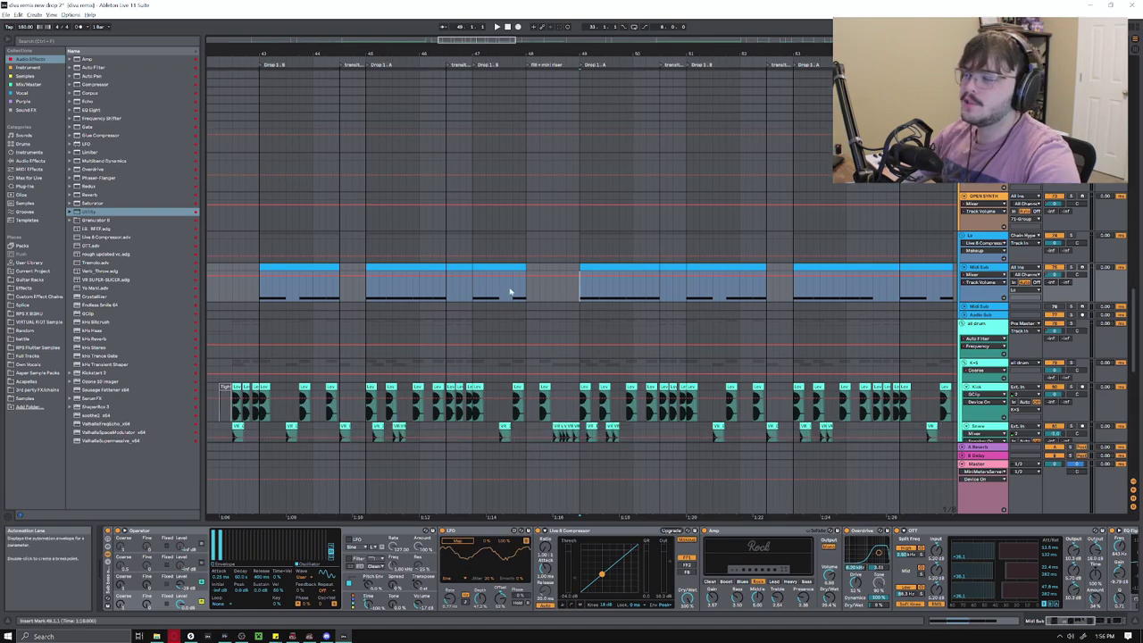
Audition the second half of Drop 1 from bar 49 into the Breakdown, following the bass, sub and drum tracks
{"action": "scroll", "coordinate": [673, 256], "scroll_direction": "down", "scroll_amount": 3}
{"action": "scroll", "coordinate": [733, 293], "scroll_direction": "down", "scroll_amount": 2}
{"action": "scroll", "coordinate": [732, 292], "scroll_direction": "right", "scroll_amount": 2}
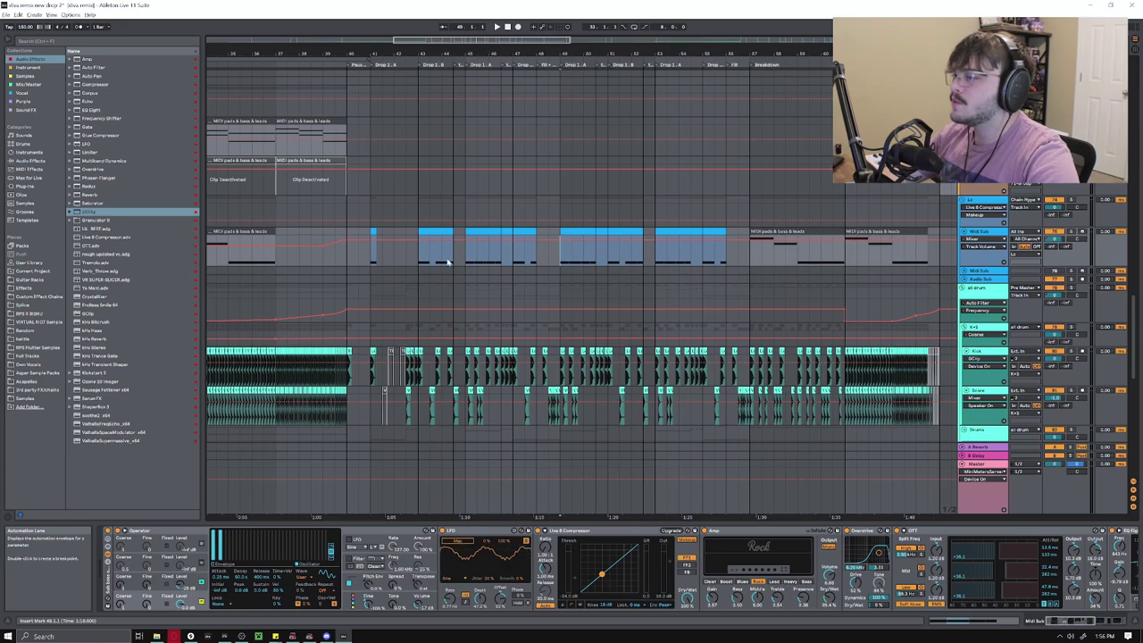
{"action": "key", "text": "Delete"}
{"action": "left_click", "coordinate": [565, 256]}
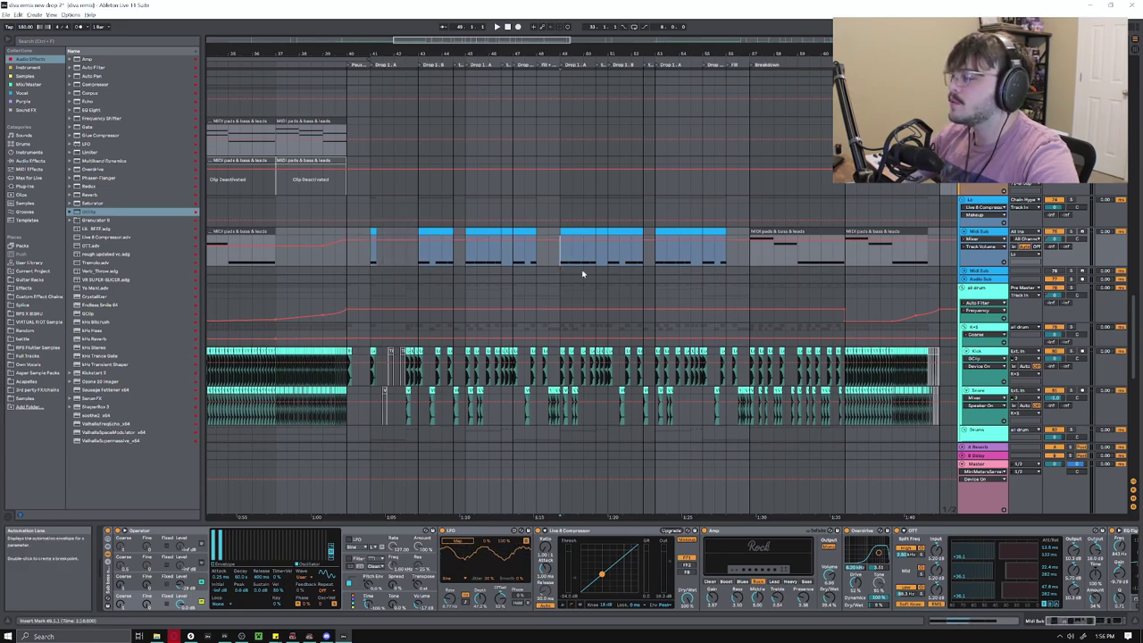
{"action": "scroll", "coordinate": [651, 212], "scroll_direction": "up", "scroll_amount": 3}
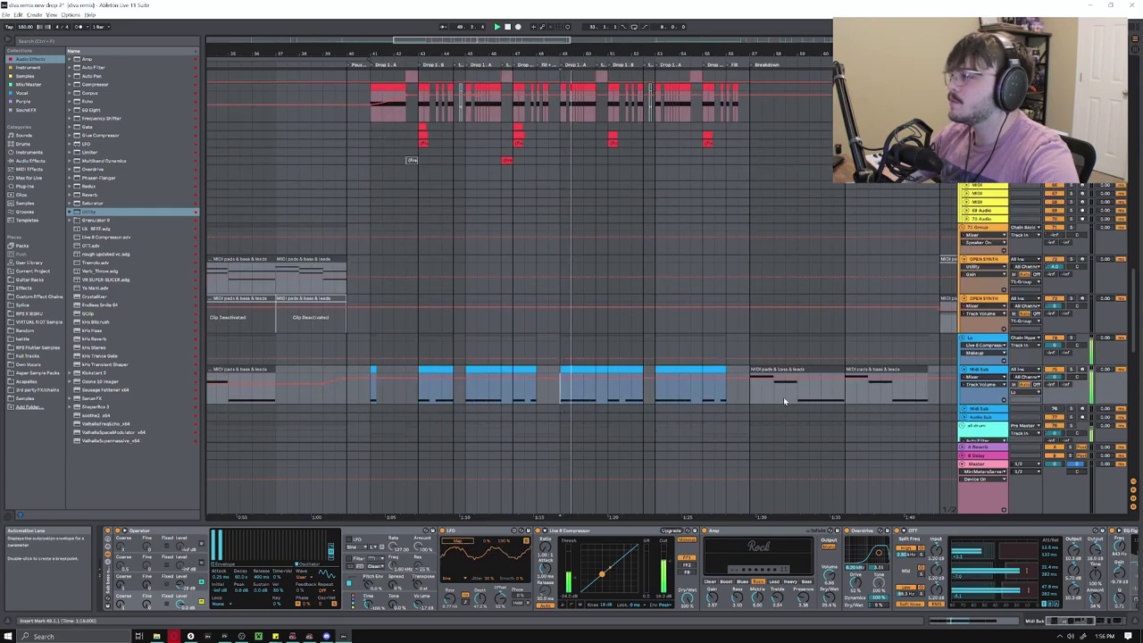
{"action": "scroll", "coordinate": [999, 303], "scroll_direction": "down", "scroll_amount": 1}
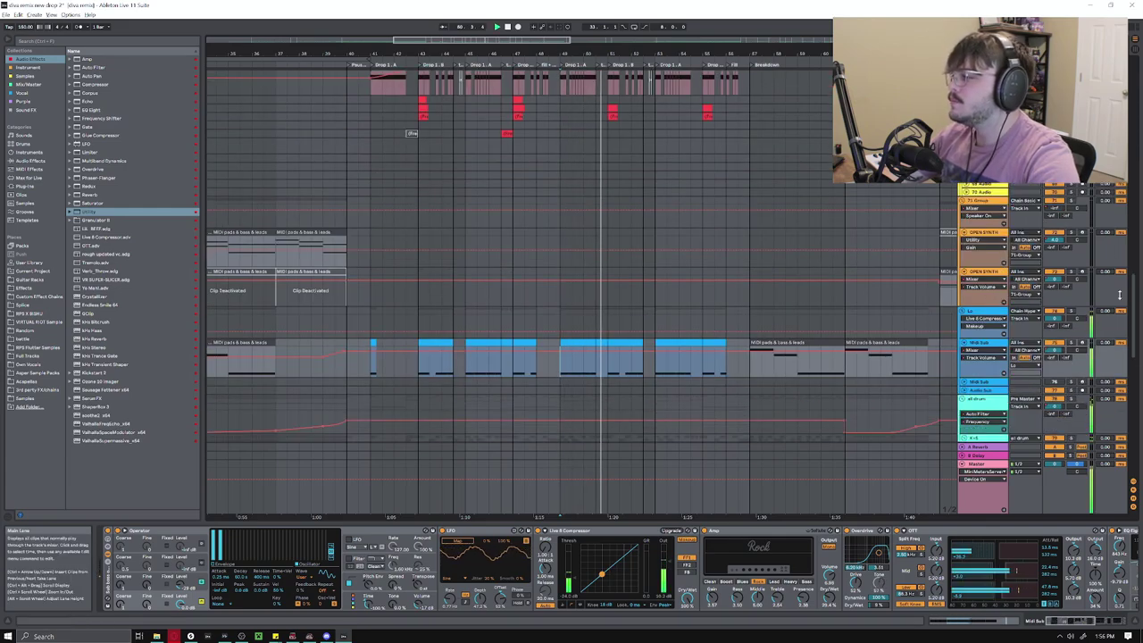
{"action": "scroll", "coordinate": [1131, 324], "scroll_direction": "down", "scroll_amount": 3}
{"action": "scroll", "coordinate": [1131, 323], "scroll_direction": "down", "scroll_amount": 3}
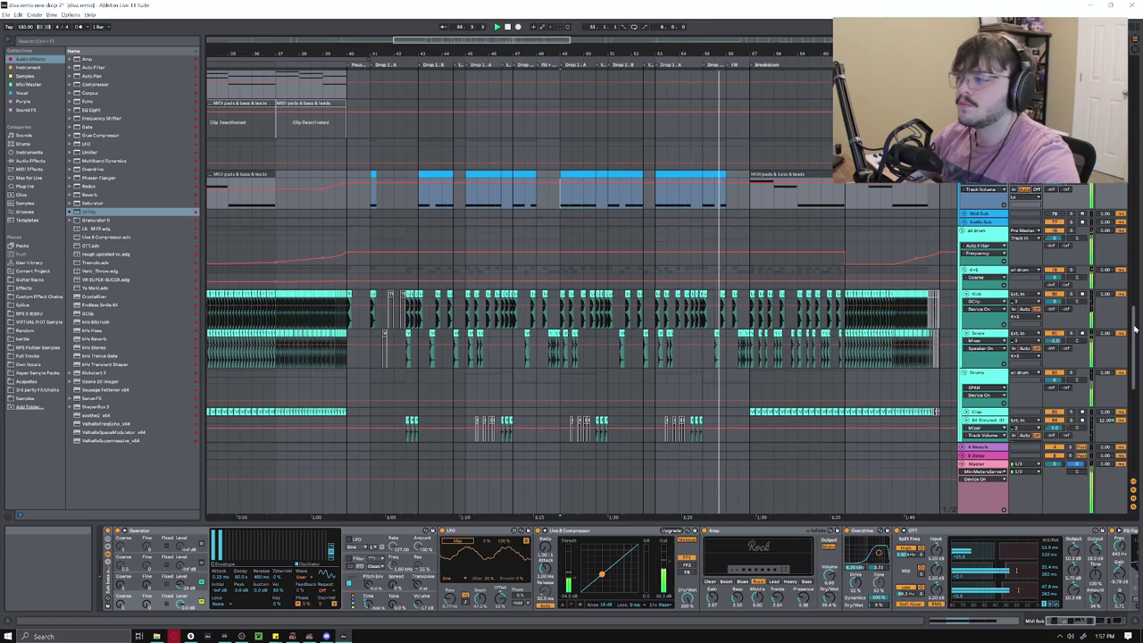
{"action": "scroll", "coordinate": [1134, 331], "scroll_direction": "down", "scroll_amount": 3}
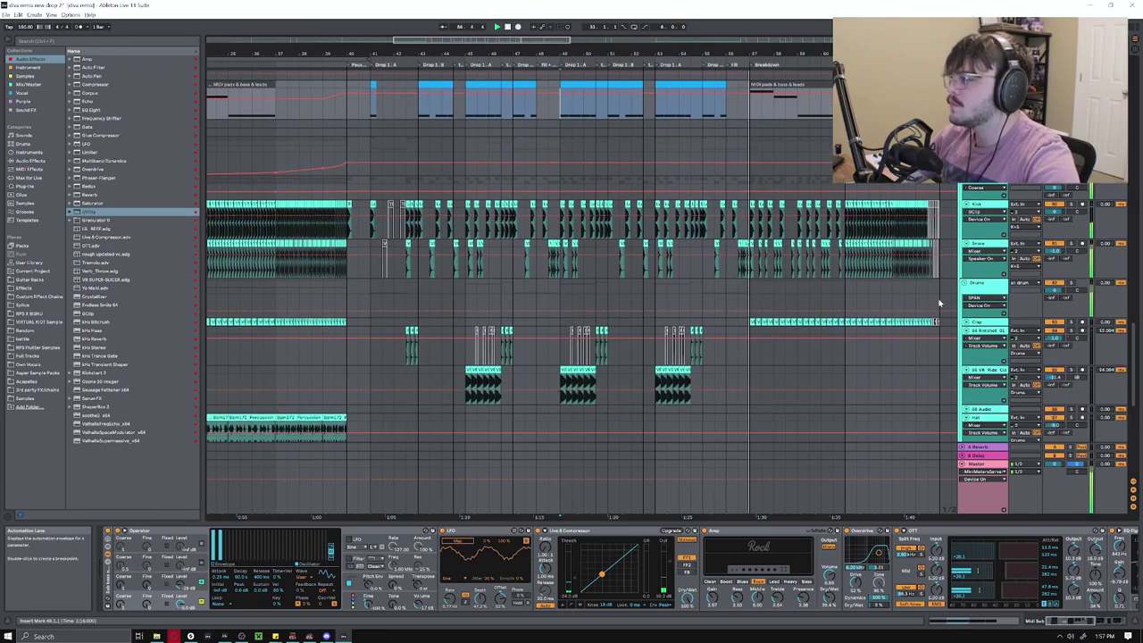
Show the closing fill before the Breakdown at bar 57 across the bass, drum and FX tracks
{"action": "scroll", "coordinate": [1127, 264], "scroll_direction": "up", "scroll_amount": 1}
{"action": "scroll", "coordinate": [1127, 264], "scroll_direction": "up", "scroll_amount": 10}
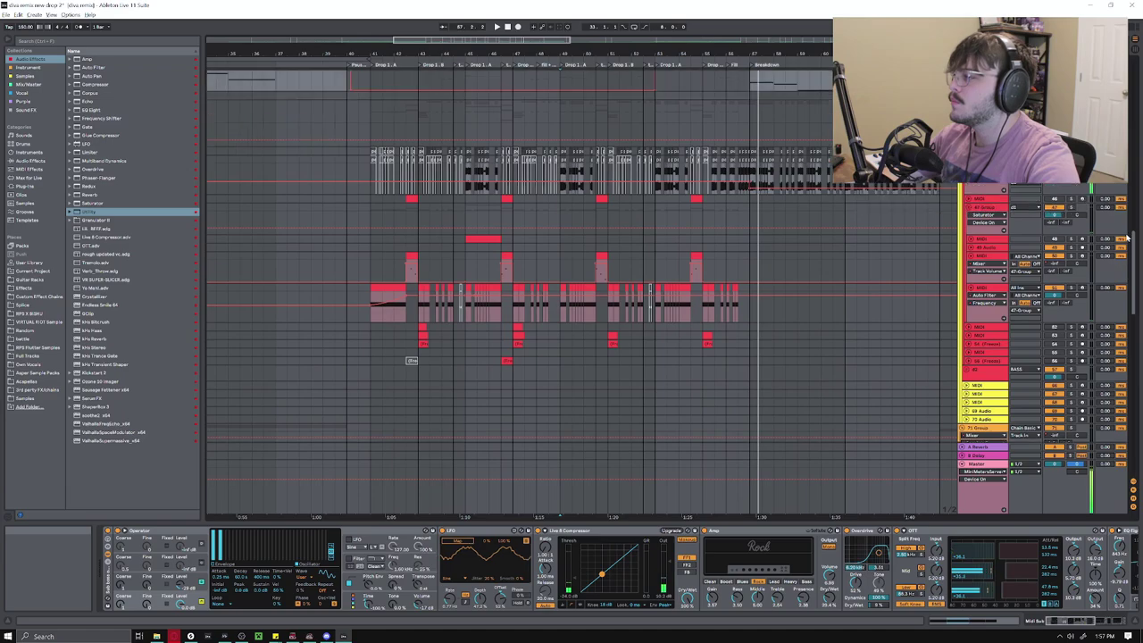
{"action": "scroll", "coordinate": [849, 263], "scroll_direction": "up", "scroll_amount": 3}
{"action": "scroll", "coordinate": [1134, 243], "scroll_direction": "down", "scroll_amount": 1}
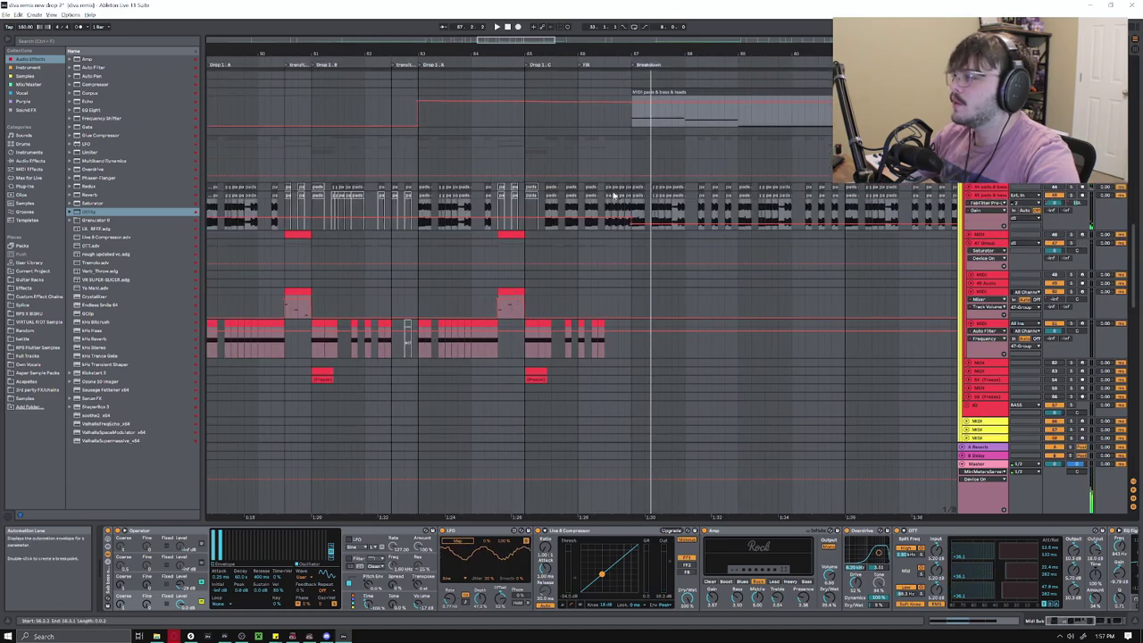
{"action": "scroll", "coordinate": [1136, 250], "scroll_direction": "down", "scroll_amount": 8}
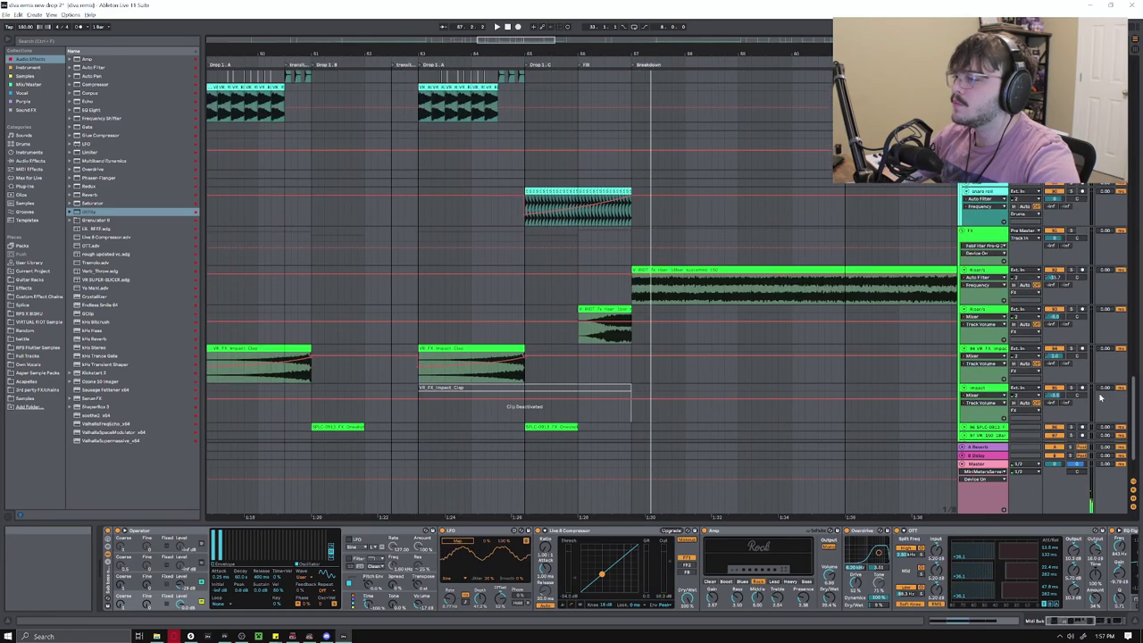
{"action": "scroll", "coordinate": [1098, 371], "scroll_direction": "up", "scroll_amount": 15}
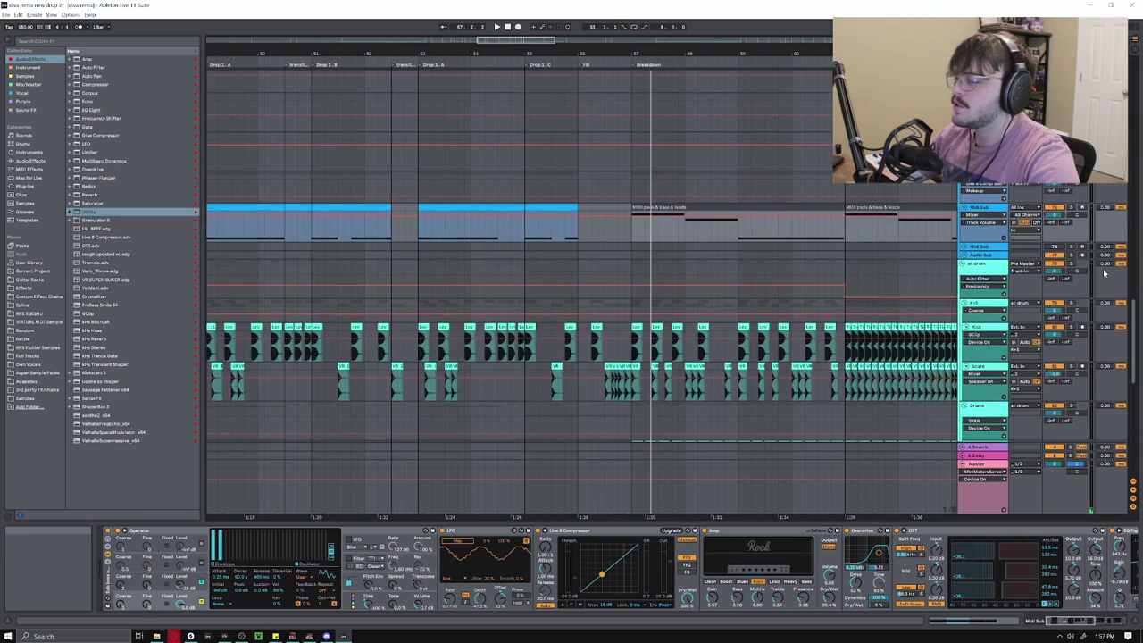
{"action": "scroll", "coordinate": [571, 255], "scroll_direction": "down", "scroll_amount": 3}
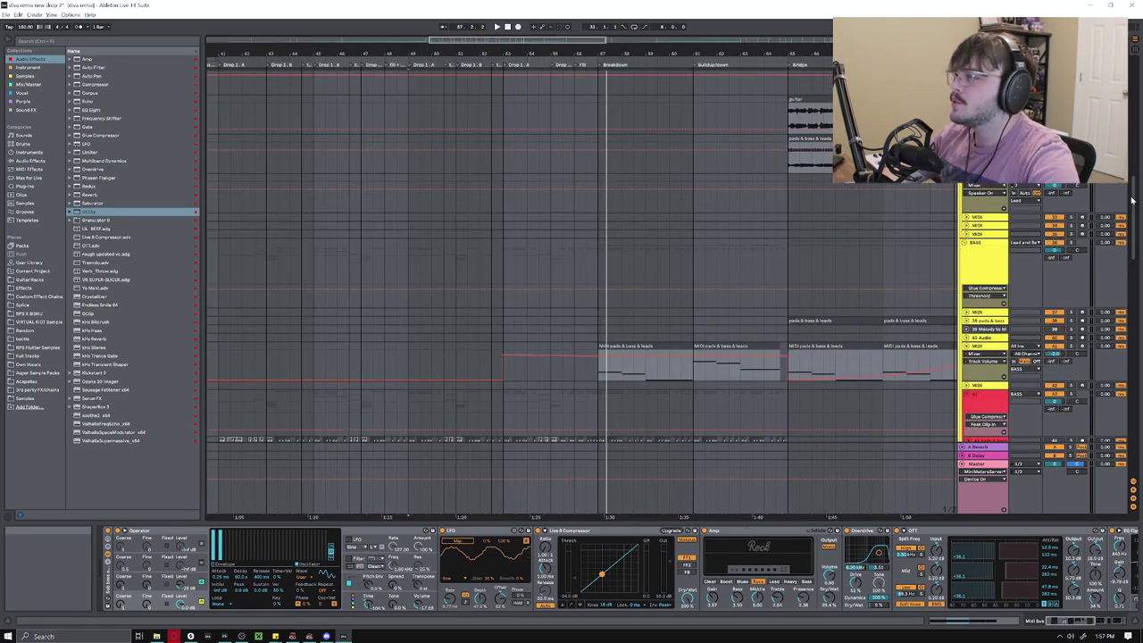
Set the insert marker at bar 57, where the Breakdown starts, and bring its vocal clips into view
{"action": "left_click_drag", "start_coordinate": [1133, 198], "coordinate": [1129, 160]}
{"action": "left_click", "coordinate": [599, 269]}
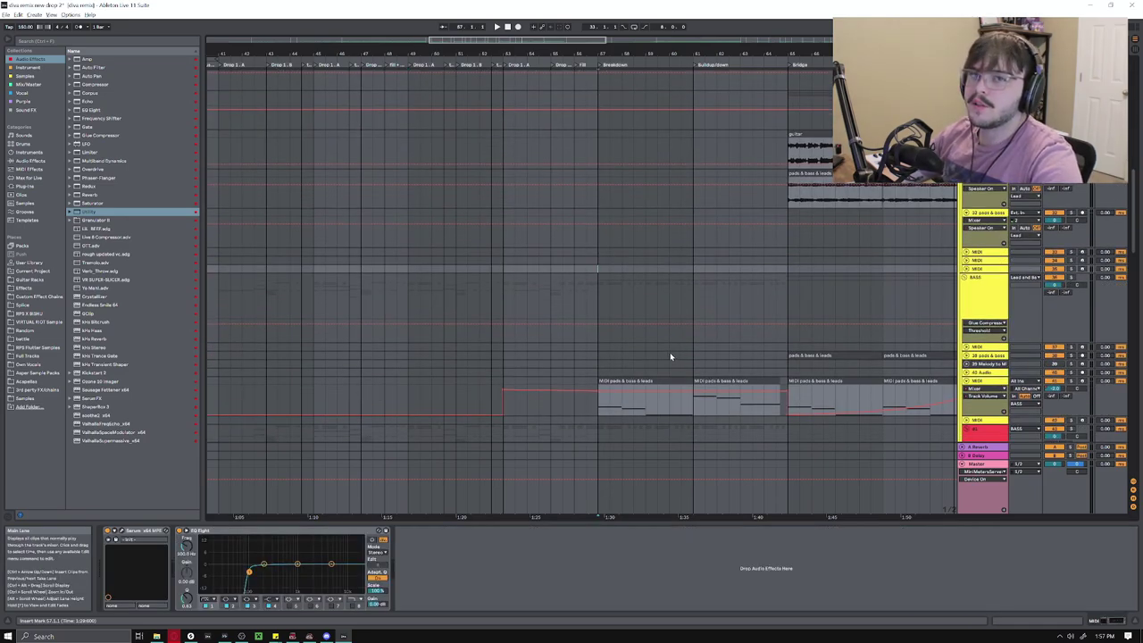
{"action": "left_click_drag", "start_coordinate": [1138, 230], "coordinate": [1141, 186]}
{"action": "scroll", "coordinate": [1141, 184], "scroll_direction": "up", "scroll_amount": 2}
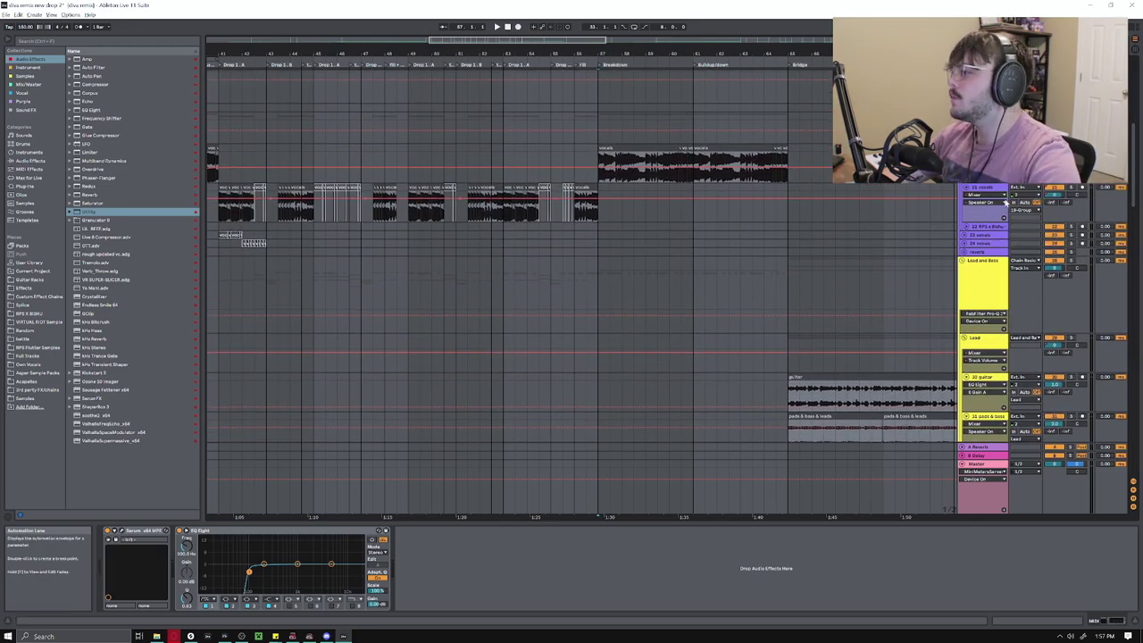
{"action": "scroll", "coordinate": [932, 227], "scroll_direction": "up", "scroll_amount": 3}
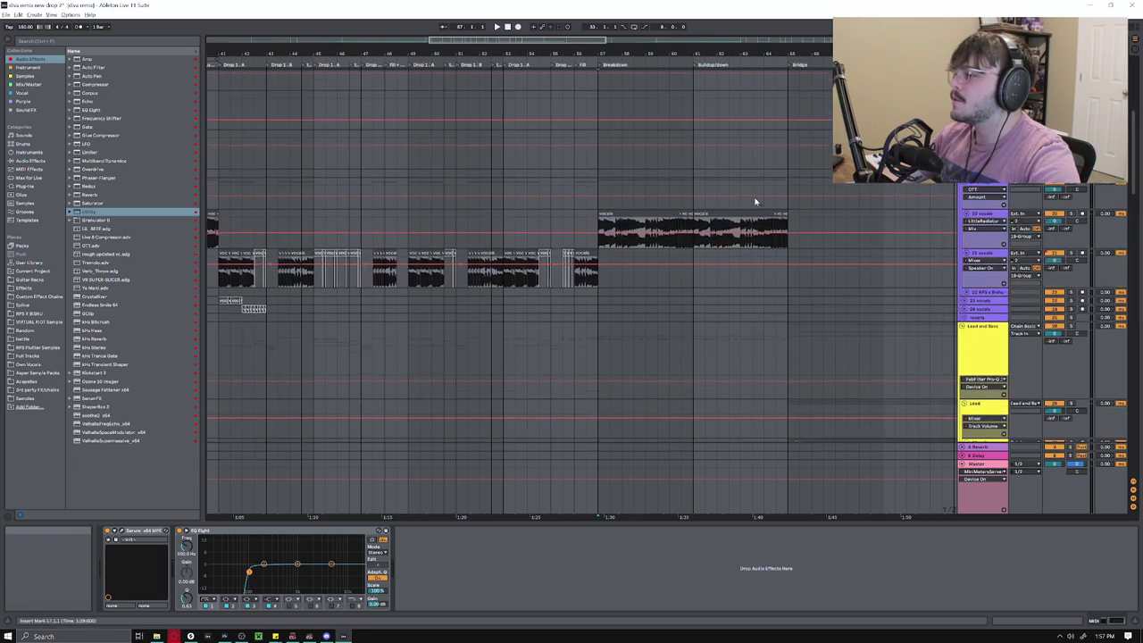
Point out the Breakdown vocal clip at bar 57 and examine the 21 vocals track's device chain
{"action": "left_click", "coordinate": [625, 231]}
{"action": "left_click", "coordinate": [995, 254]}
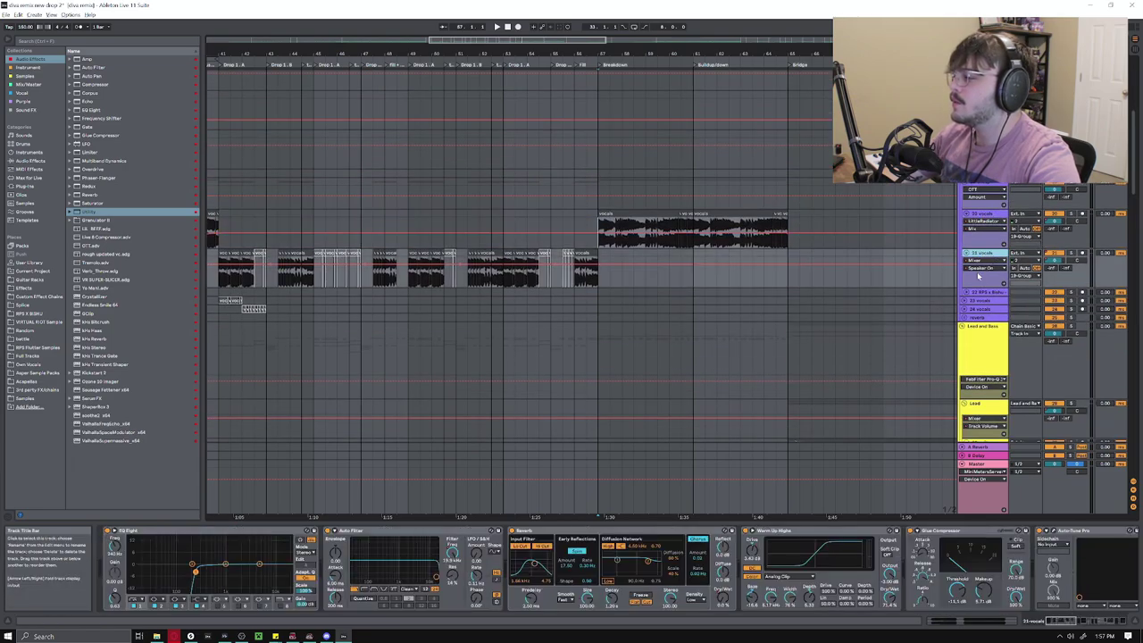
{"action": "scroll", "coordinate": [1072, 625], "scroll_direction": "right", "scroll_amount": 6}
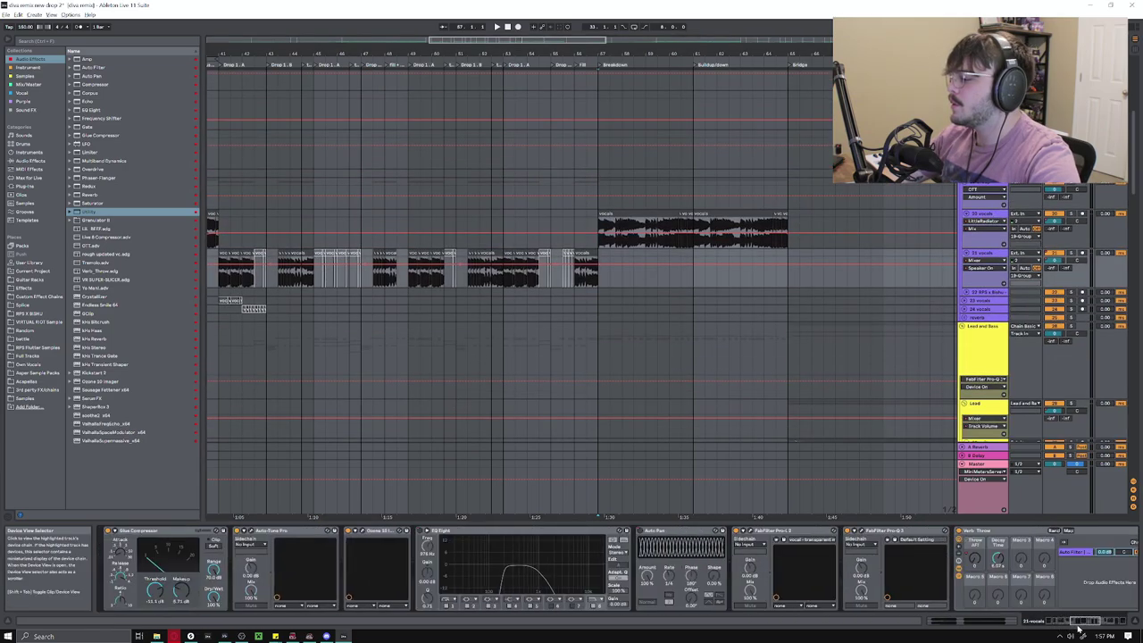
Review the first devices on the 21 vocals track, from EQ Eight and Auto Filter through Reverb and Warm Up Highs to Glue Compressor
{"action": "left_click_drag", "start_coordinate": [1072, 628], "coordinate": [1006, 627]}
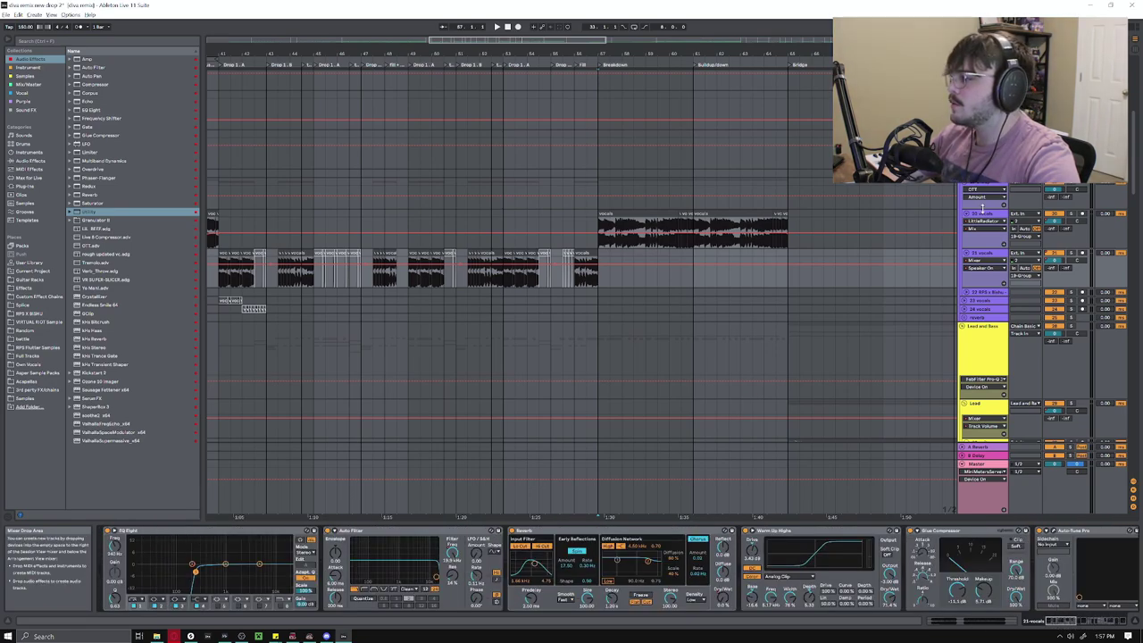
{"action": "left_click", "coordinate": [980, 253]}
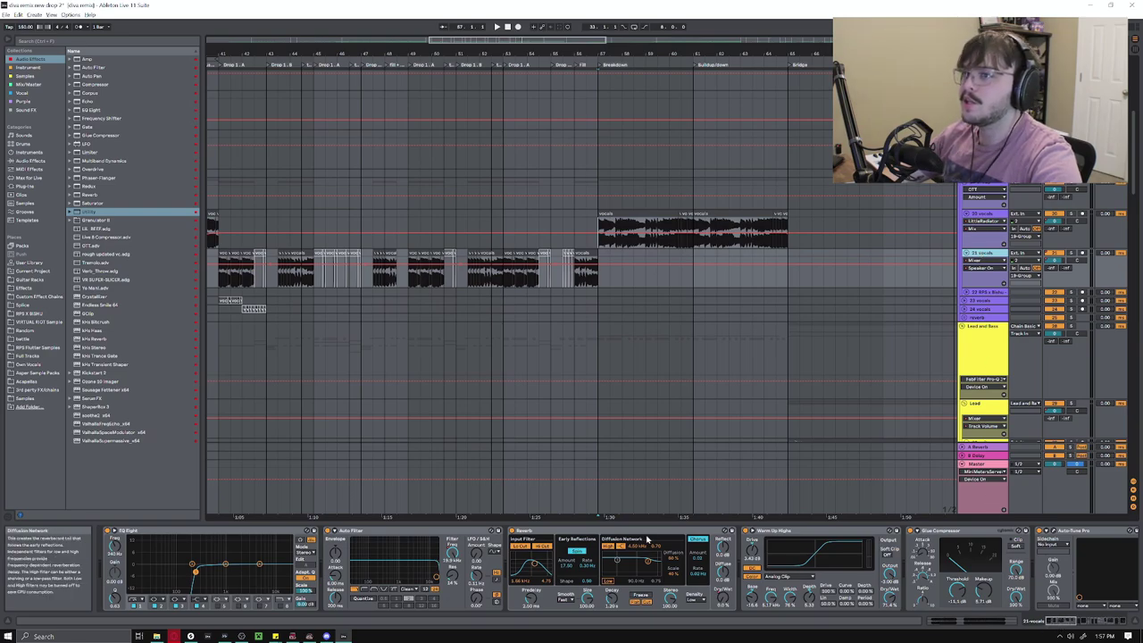
{"action": "left_click_drag", "start_coordinate": [1059, 623], "coordinate": [1068, 623]}
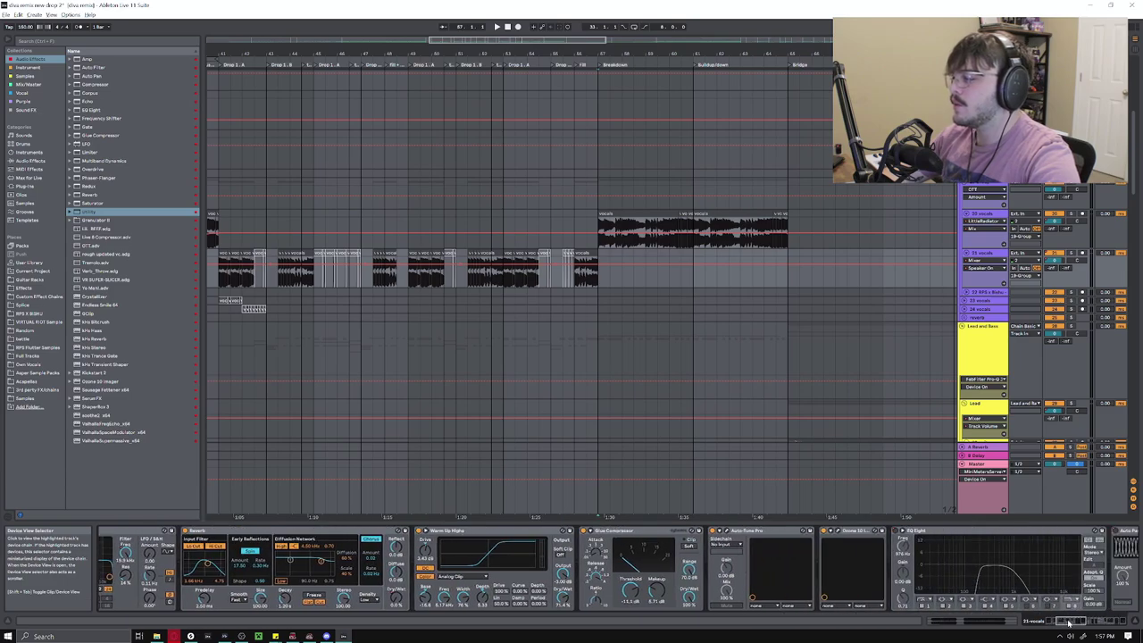
{"action": "scroll", "coordinate": [1069, 623], "scroll_direction": "left", "scroll_amount": 8}
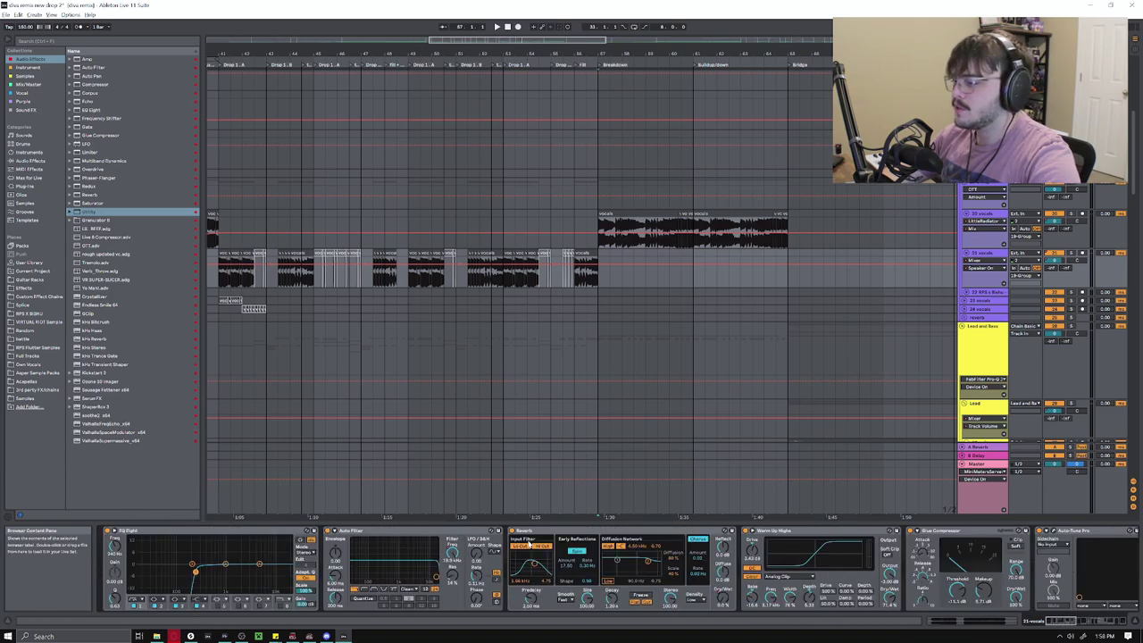
{"action": "left_click", "coordinate": [808, 531]}
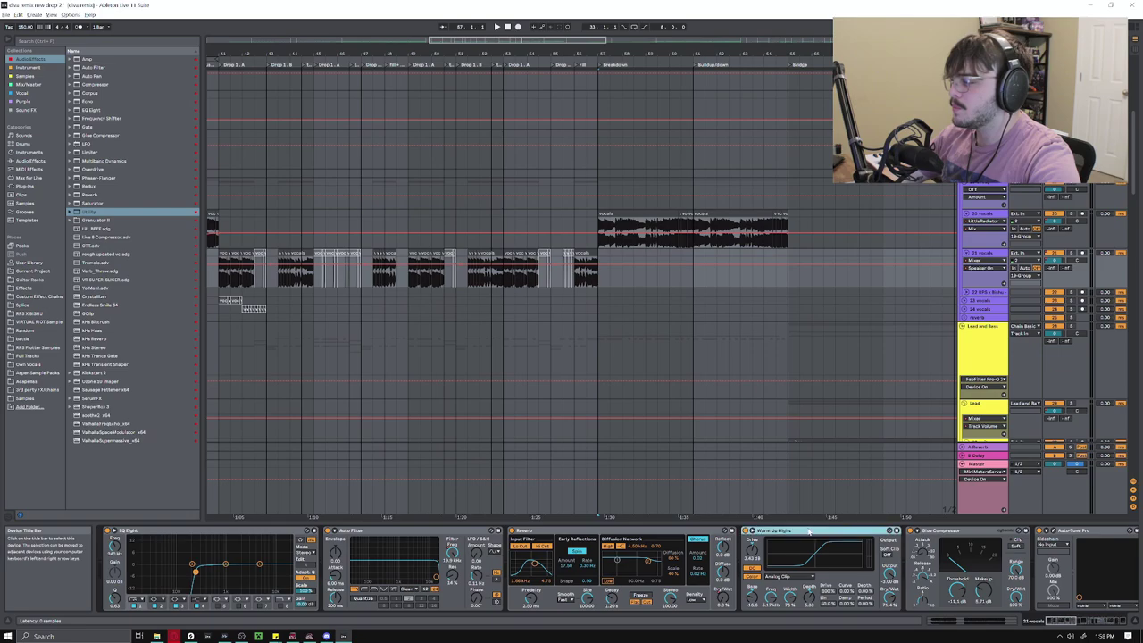
{"action": "left_click", "coordinate": [956, 536]}
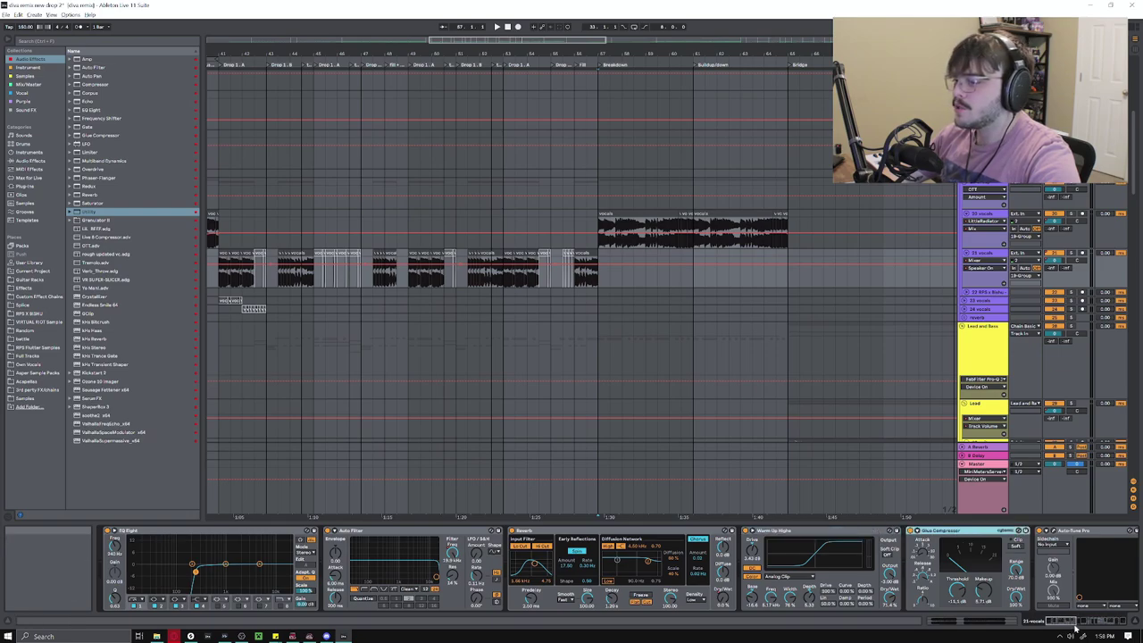
Review the rest of the 21 vocals effect chain, including Auto Pan, the FabFilter plug-ins, the Verb Throw rack and the final EQ Eight
{"action": "left_click", "coordinate": [1065, 622]}
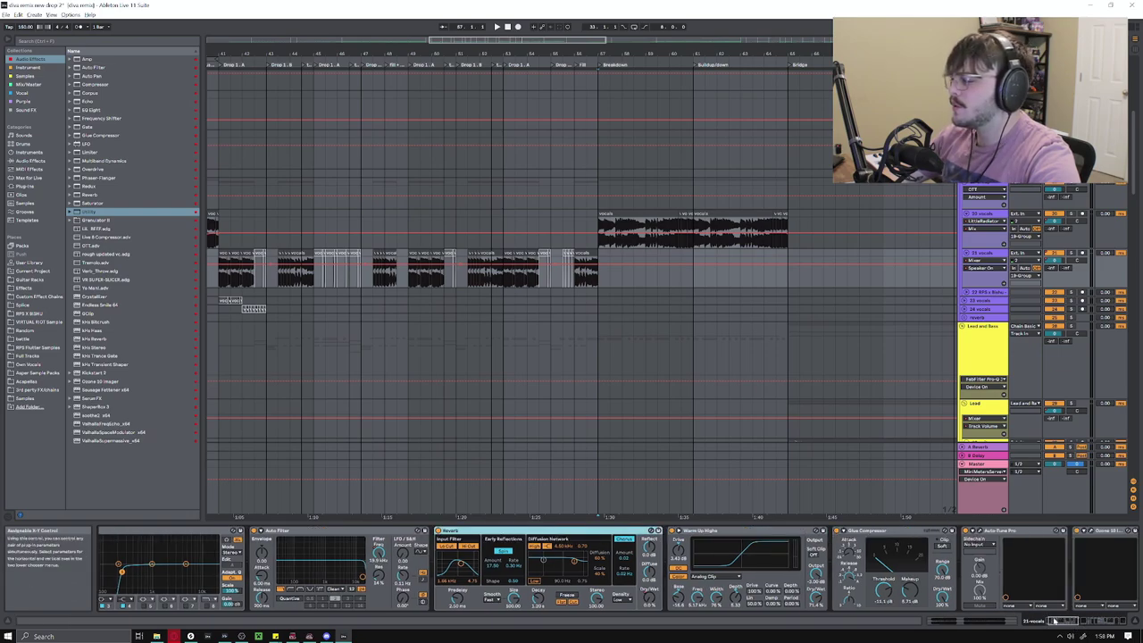
{"action": "scroll", "coordinate": [1054, 621], "scroll_direction": "up", "scroll_amount": 2}
{"action": "left_click_drag", "start_coordinate": [1050, 626], "coordinate": [1077, 620]}
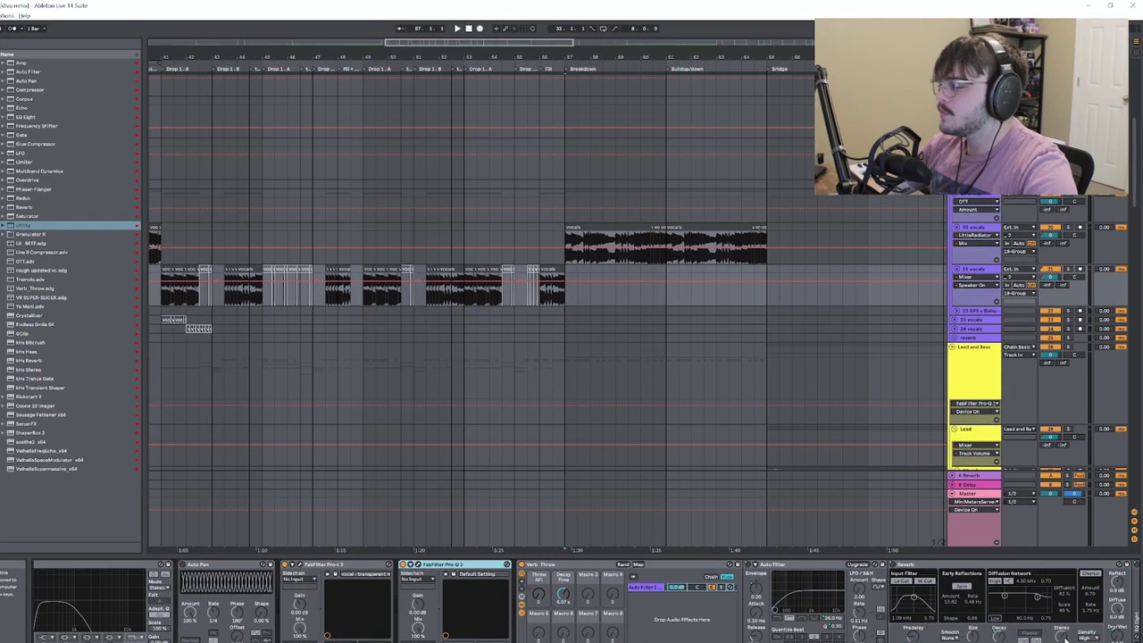
{"action": "scroll", "coordinate": [571, 600], "scroll_direction": "down", "scroll_amount": 10}
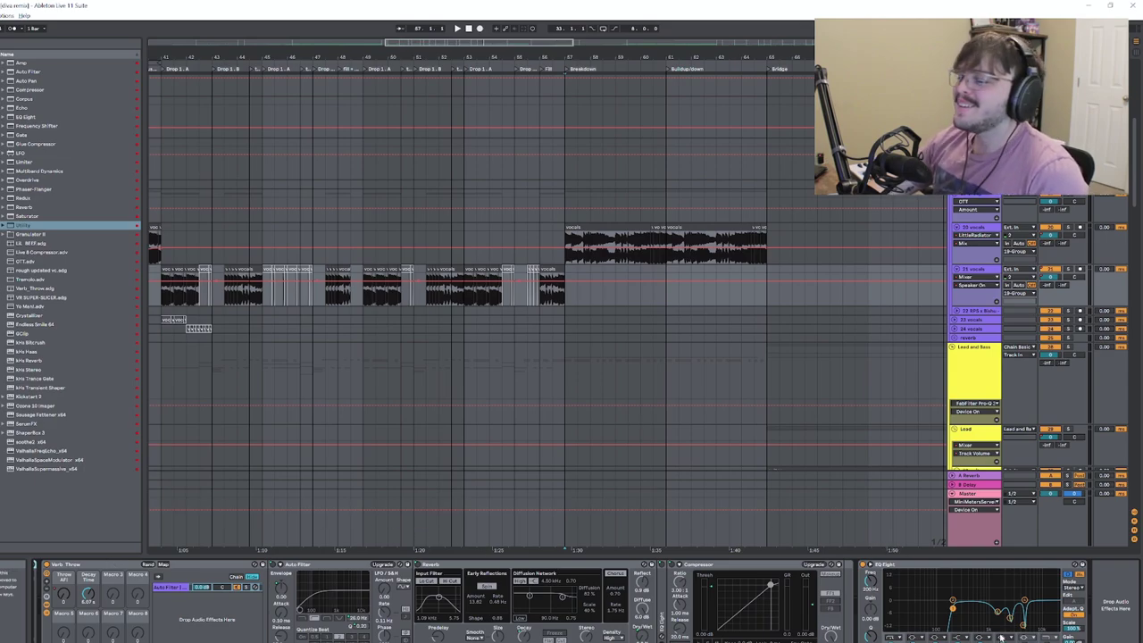
{"action": "scroll", "coordinate": [572, 599], "scroll_direction": "down", "scroll_amount": 8}
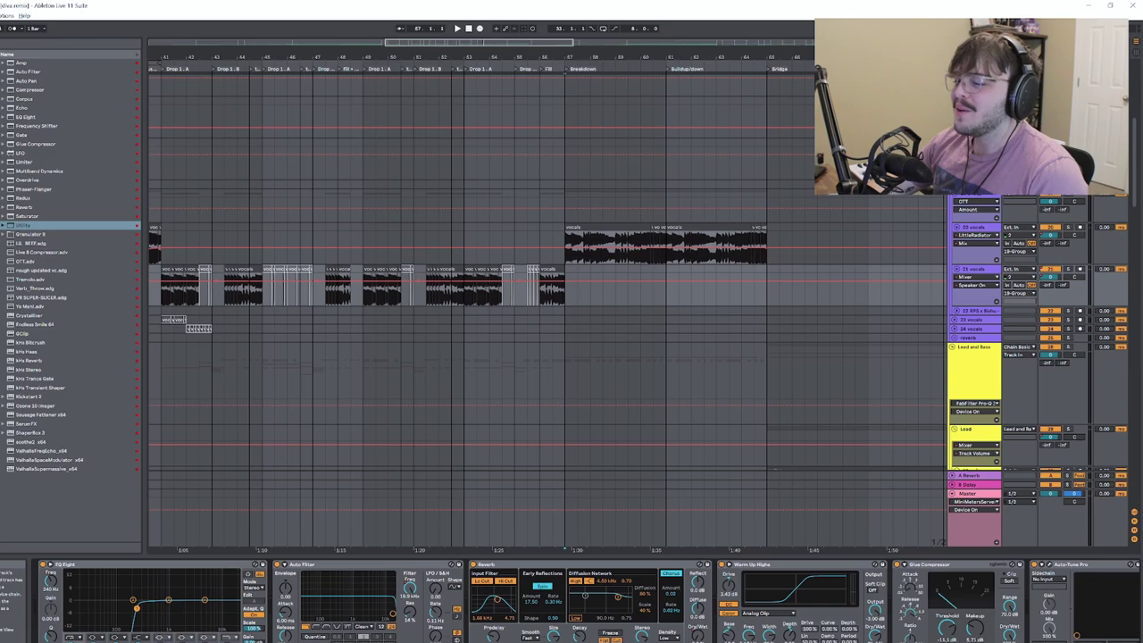
{"action": "scroll", "coordinate": [571, 598], "scroll_direction": "up", "scroll_amount": 10}
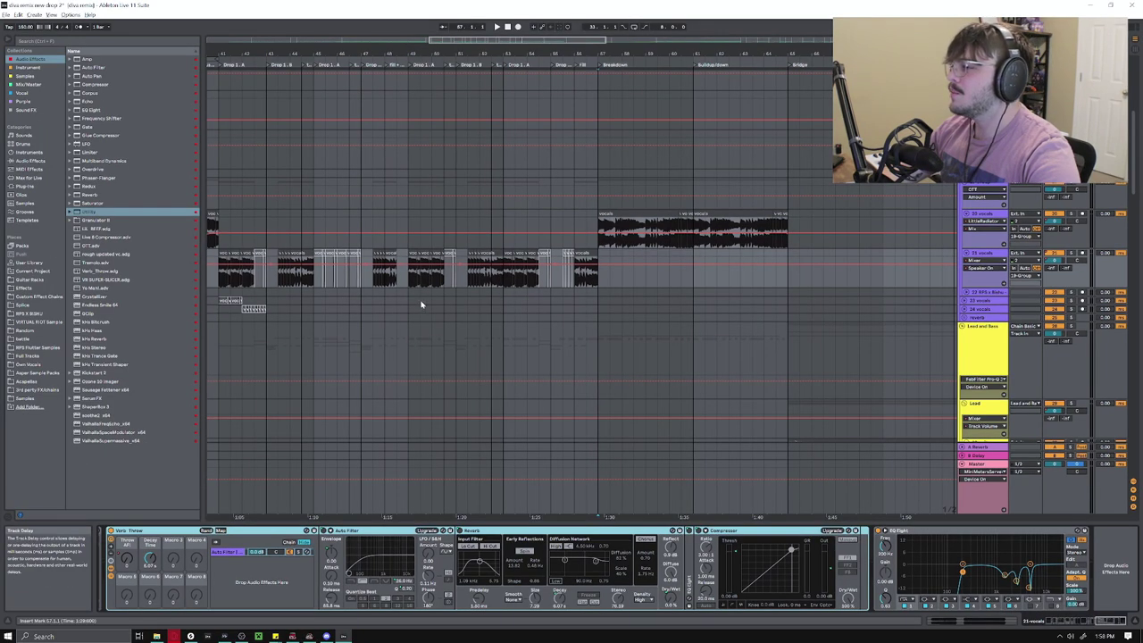
Select the 45 pads & bass & leads track, solo it and play back part of the first drop
{"action": "scroll", "coordinate": [422, 304], "scroll_direction": "down", "scroll_amount": 3}
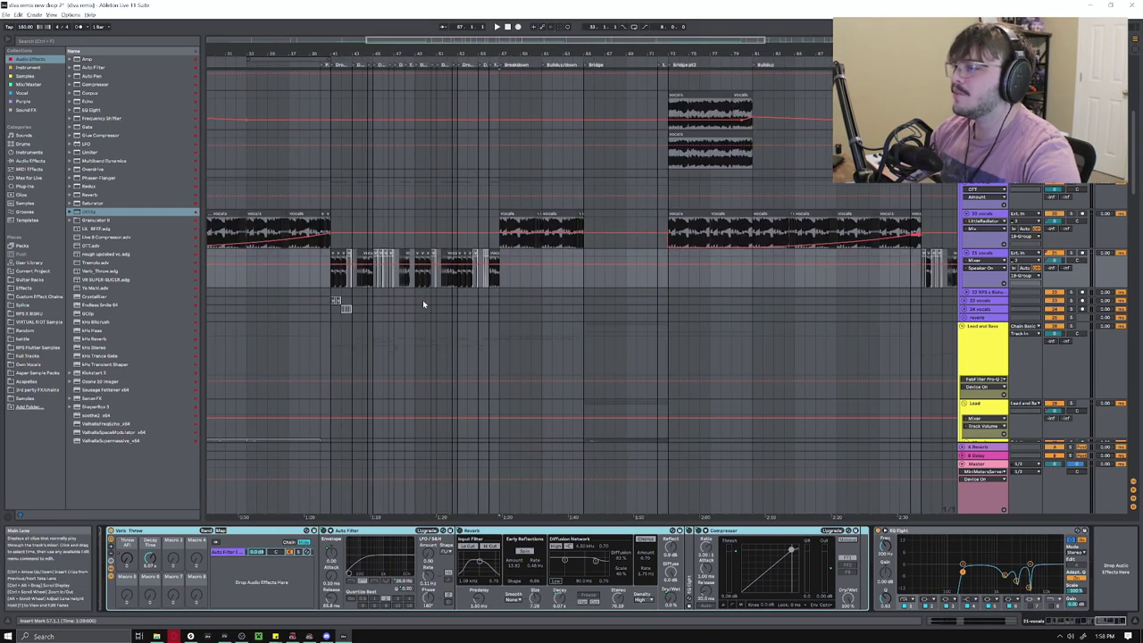
{"action": "scroll", "coordinate": [423, 302], "scroll_direction": "down", "scroll_amount": 2}
{"action": "scroll", "coordinate": [1128, 208], "scroll_direction": "down", "scroll_amount": 10}
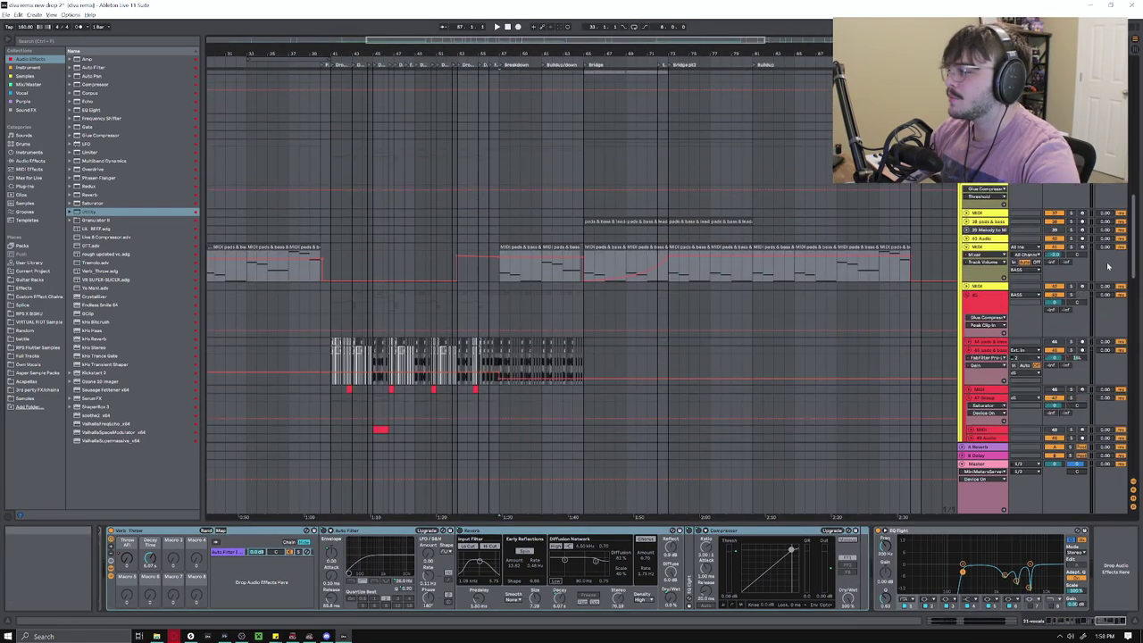
{"action": "left_click", "coordinate": [991, 232]}
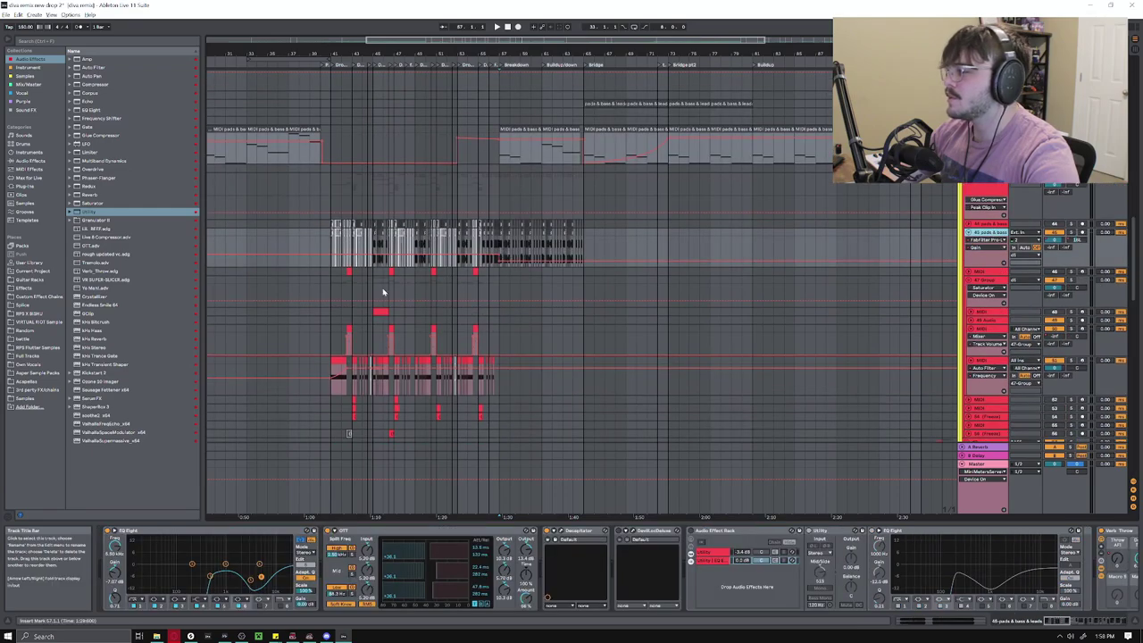
{"action": "scroll", "coordinate": [354, 243], "scroll_direction": "up", "scroll_amount": 3, "text": "ctrl"}
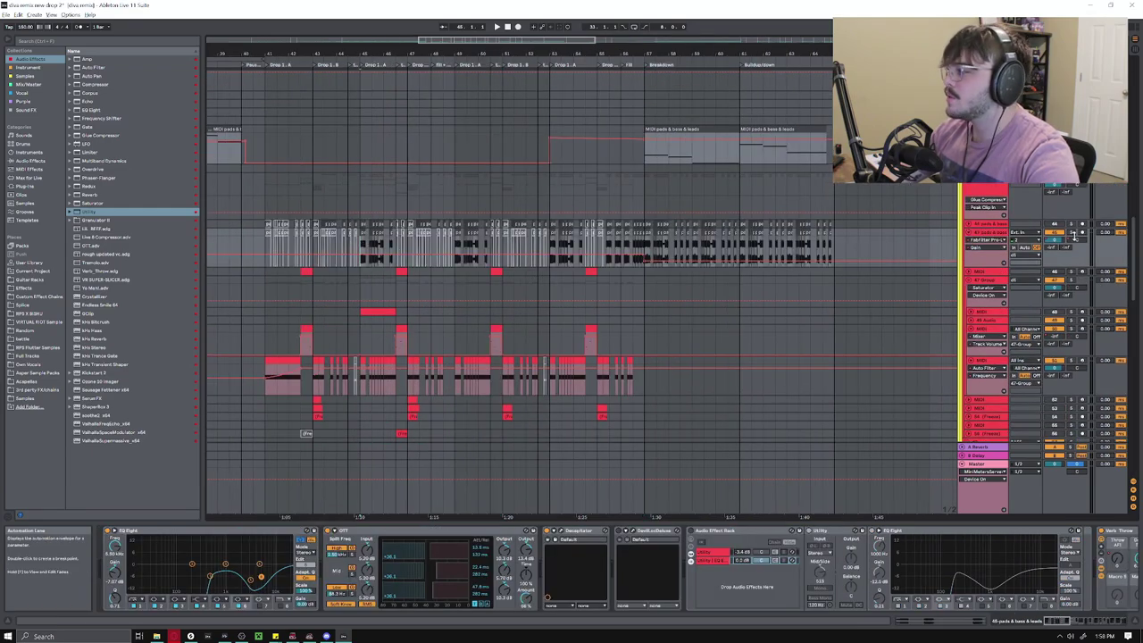
{"action": "key", "text": "space"}
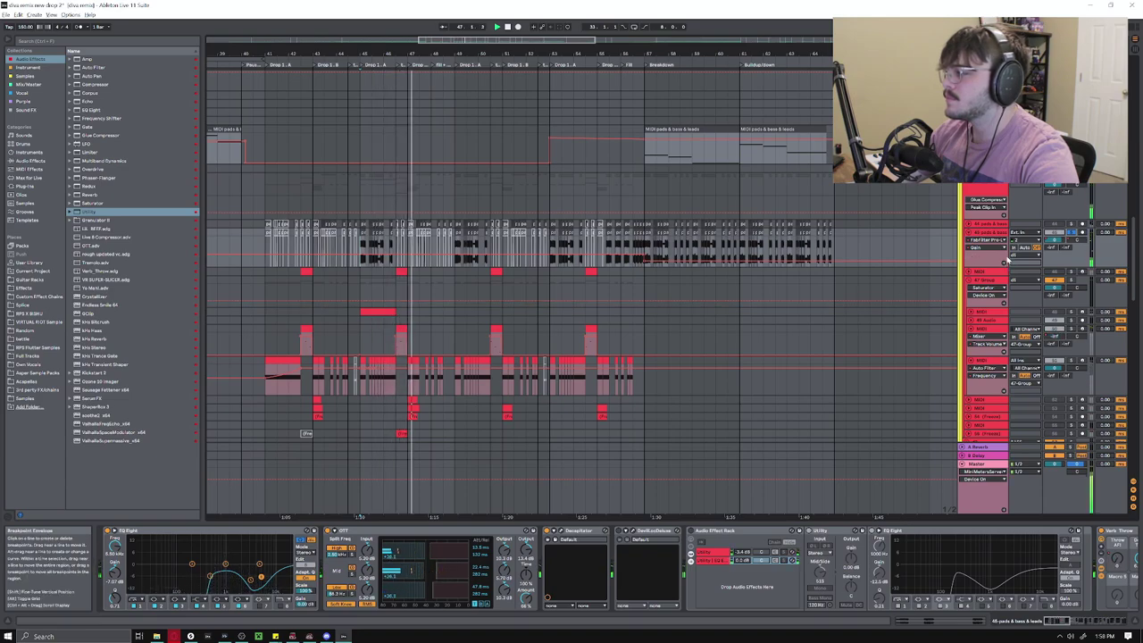
{"action": "key", "text": "space"}
Show the Verb Throw automation on the pads & bass & leads track and play the Drop 1: A section from bar 45
{"action": "left_click", "coordinate": [987, 239]}
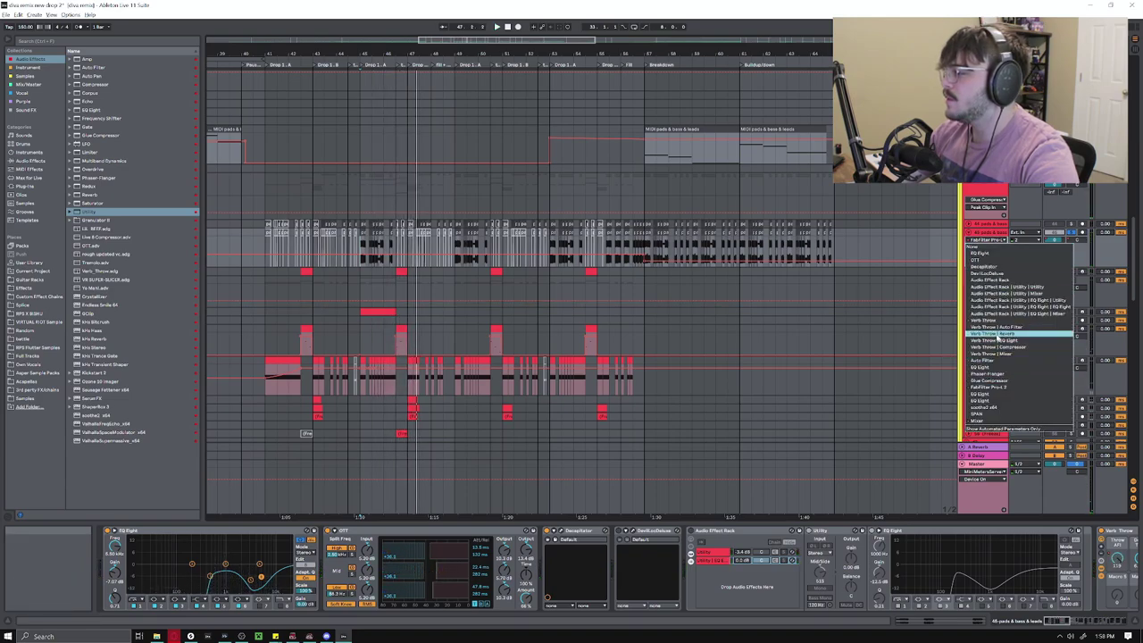
{"action": "left_click", "coordinate": [1001, 321]}
{"action": "scroll", "coordinate": [344, 248], "scroll_direction": "up", "scroll_amount": 4}
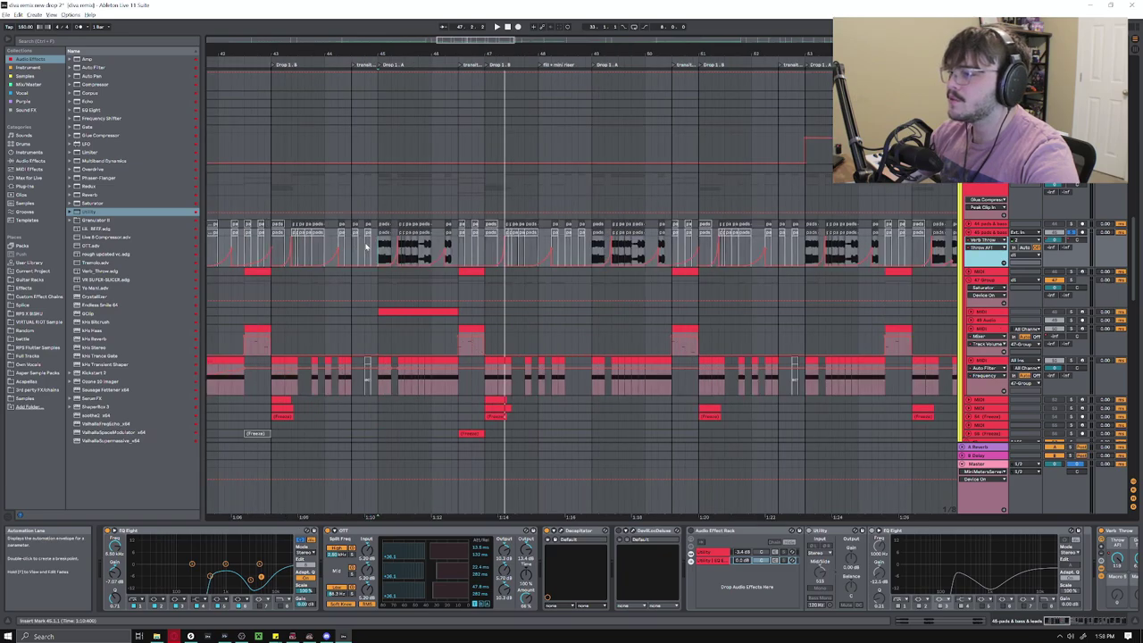
{"action": "left_click", "coordinate": [398, 250]}
{"action": "key", "text": "space"}
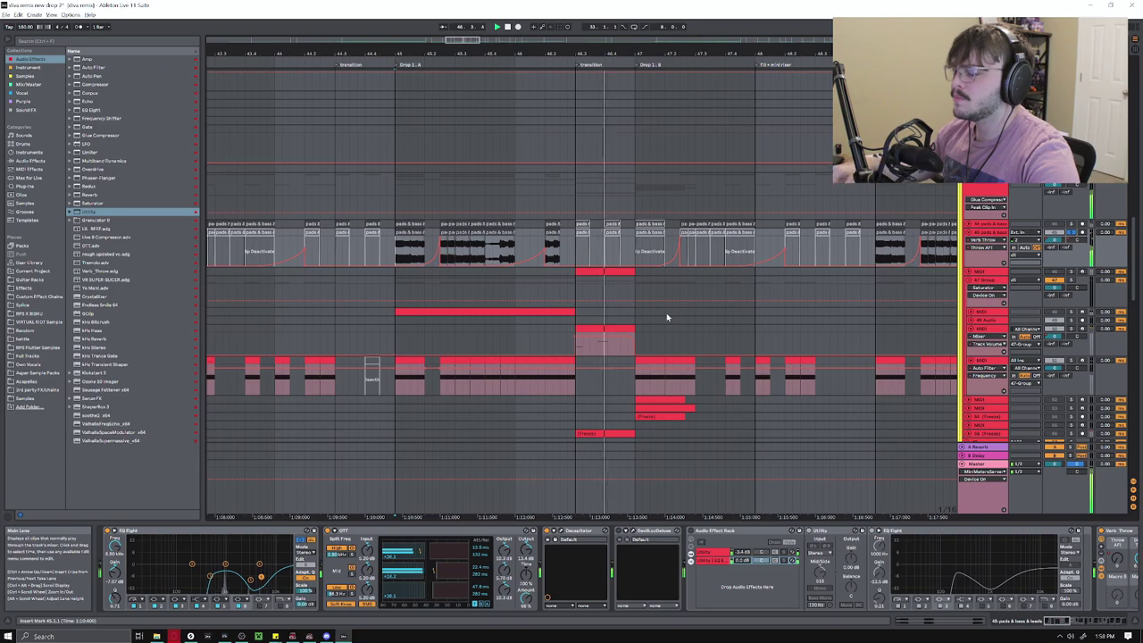
Examine the Verb Throw automation curves between the pads & bass & leads clips across the first drop, around bar 45
{"action": "scroll", "coordinate": [710, 287], "scroll_direction": "down", "scroll_amount": 3}
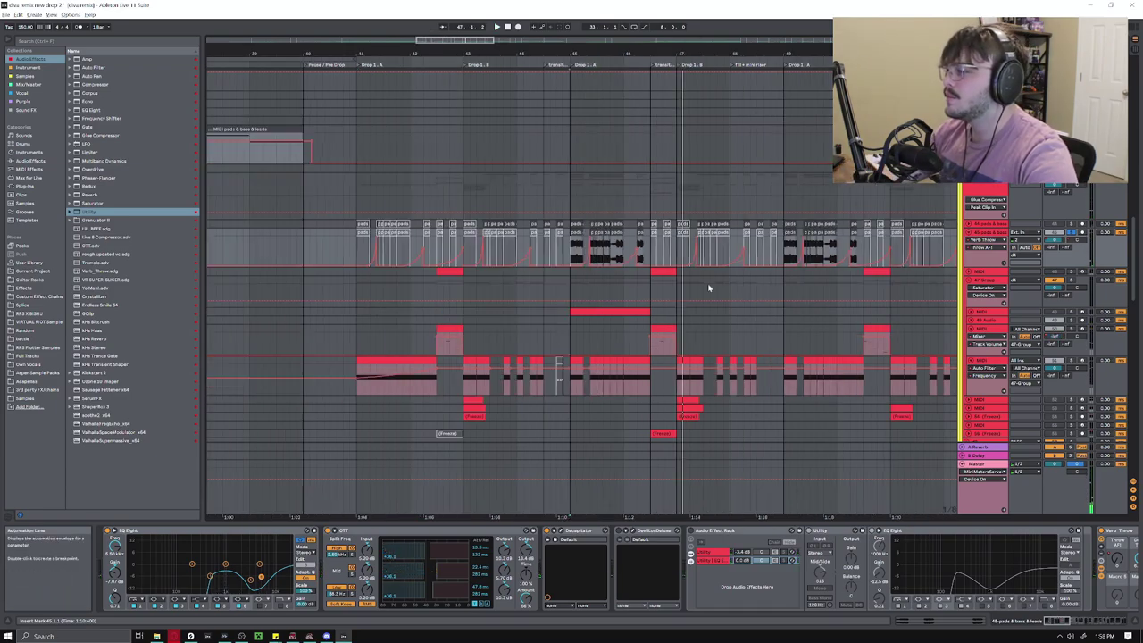
{"action": "scroll", "coordinate": [642, 302], "scroll_direction": "right", "scroll_amount": 2}
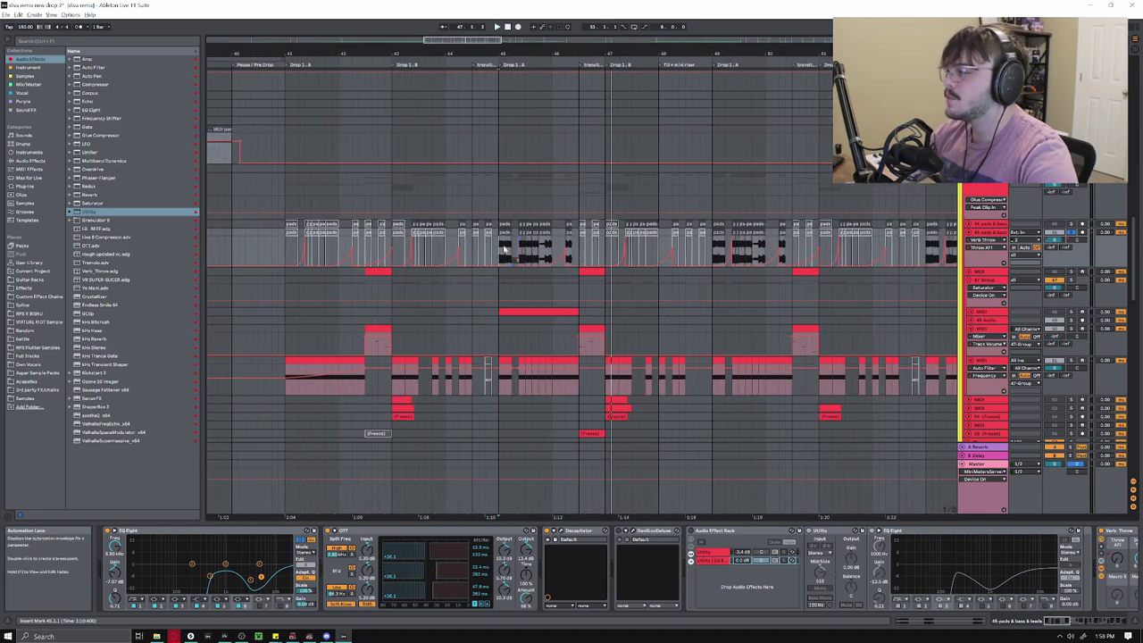
{"action": "scroll", "coordinate": [506, 248], "scroll_direction": "right", "scroll_amount": 3}
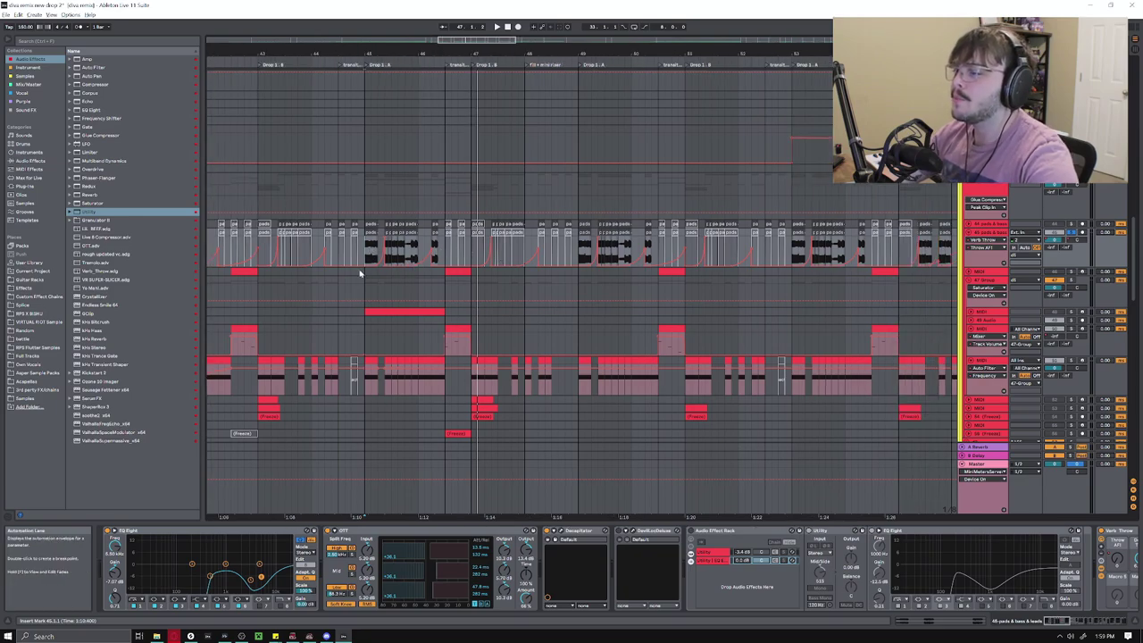
{"action": "scroll", "coordinate": [354, 287], "scroll_direction": "up", "scroll_amount": 3}
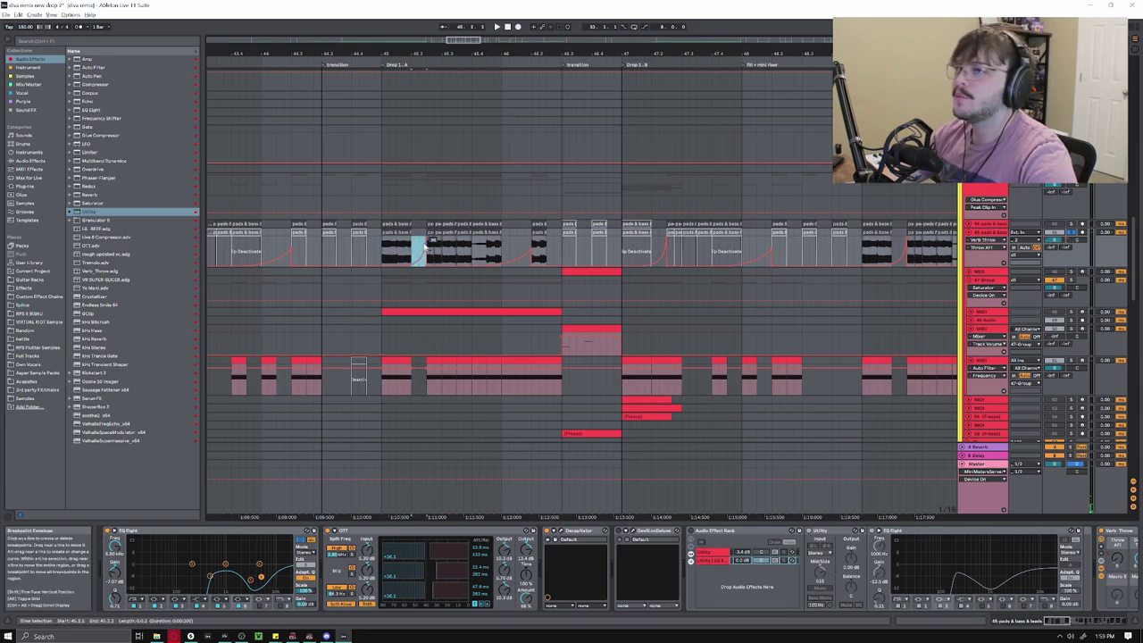
{"action": "left_click", "coordinate": [380, 248]}
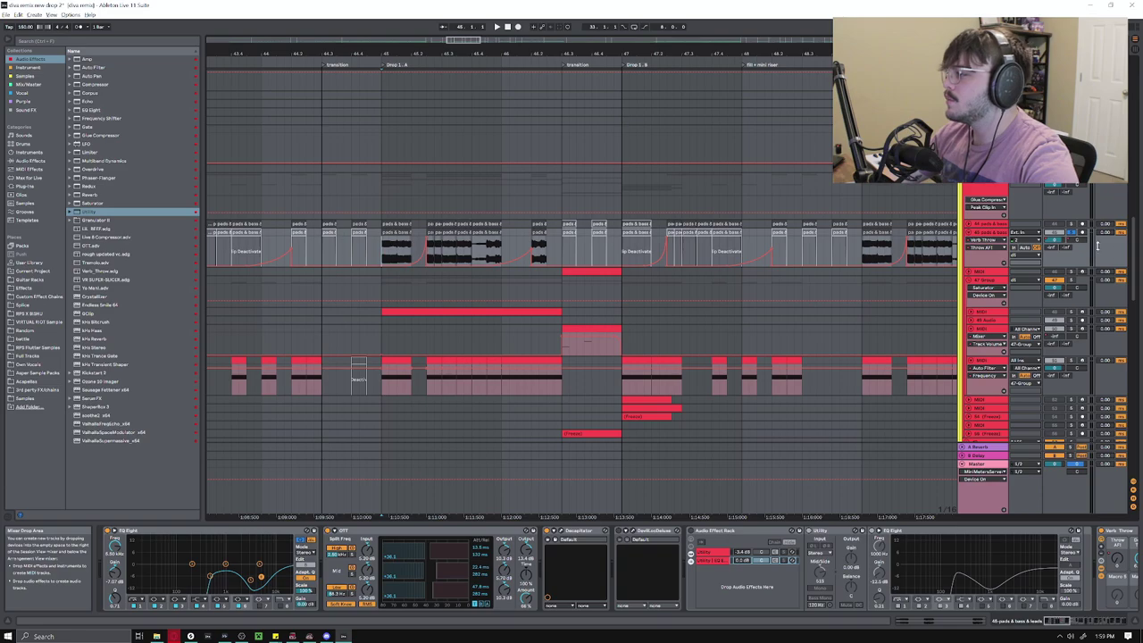
Play the soloed pads & bass & leads track from the Breakdown at bar 57 and inspect the end of its effect chain
{"action": "scroll", "coordinate": [748, 252], "scroll_direction": "down", "scroll_amount": 10}
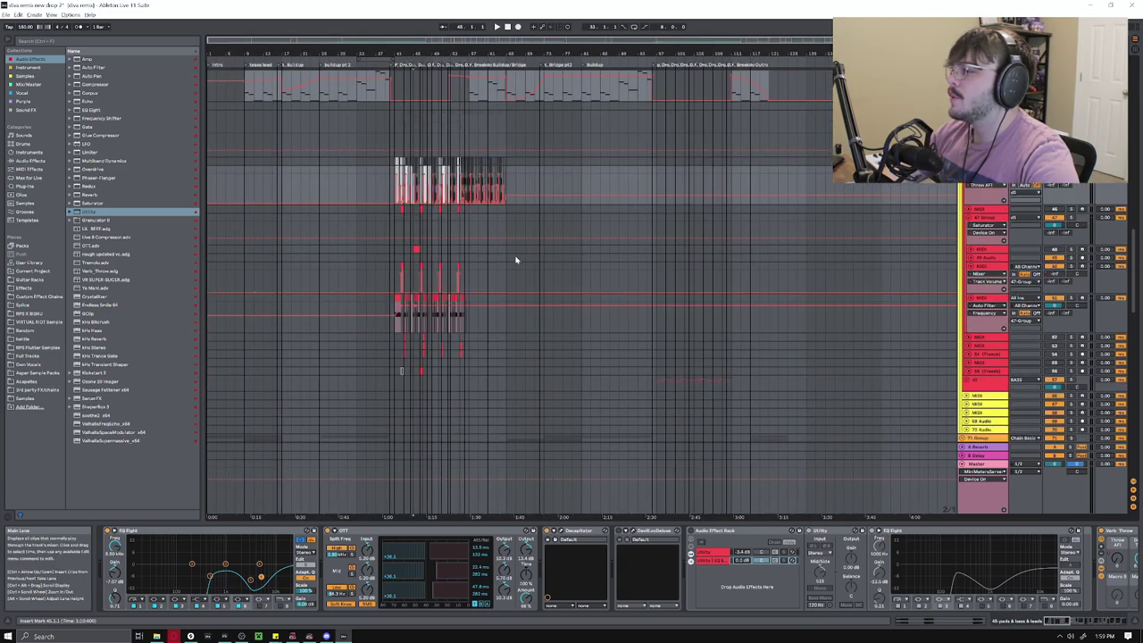
{"action": "scroll", "coordinate": [526, 261], "scroll_direction": "up", "scroll_amount": 5}
{"action": "scroll", "coordinate": [255, 234], "scroll_direction": "left", "scroll_amount": 3}
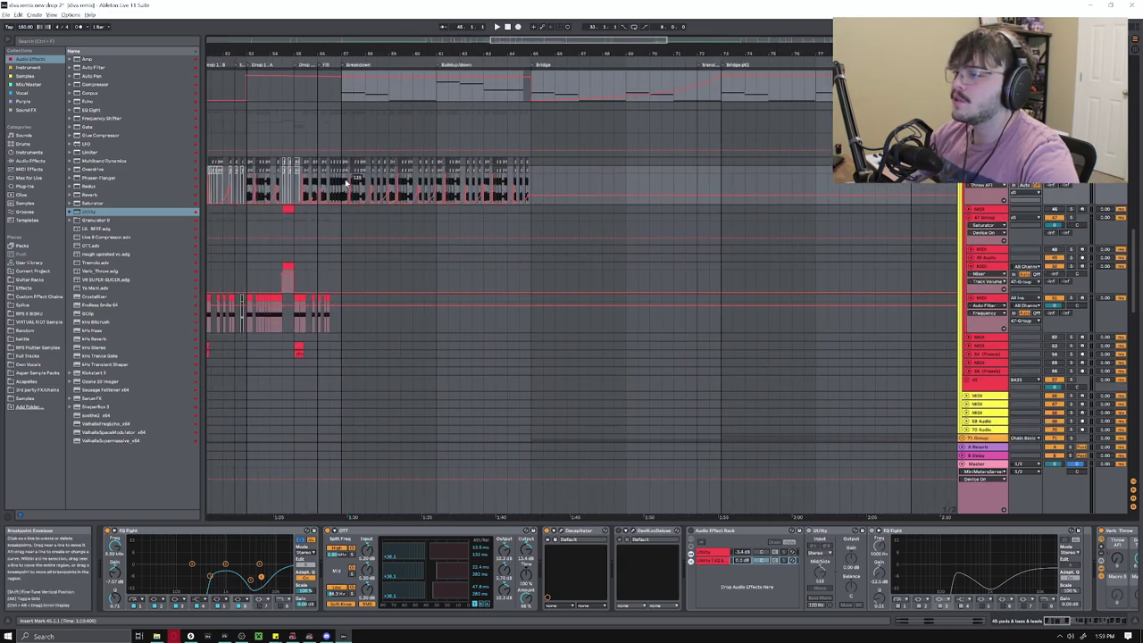
{"action": "key", "text": "space"}
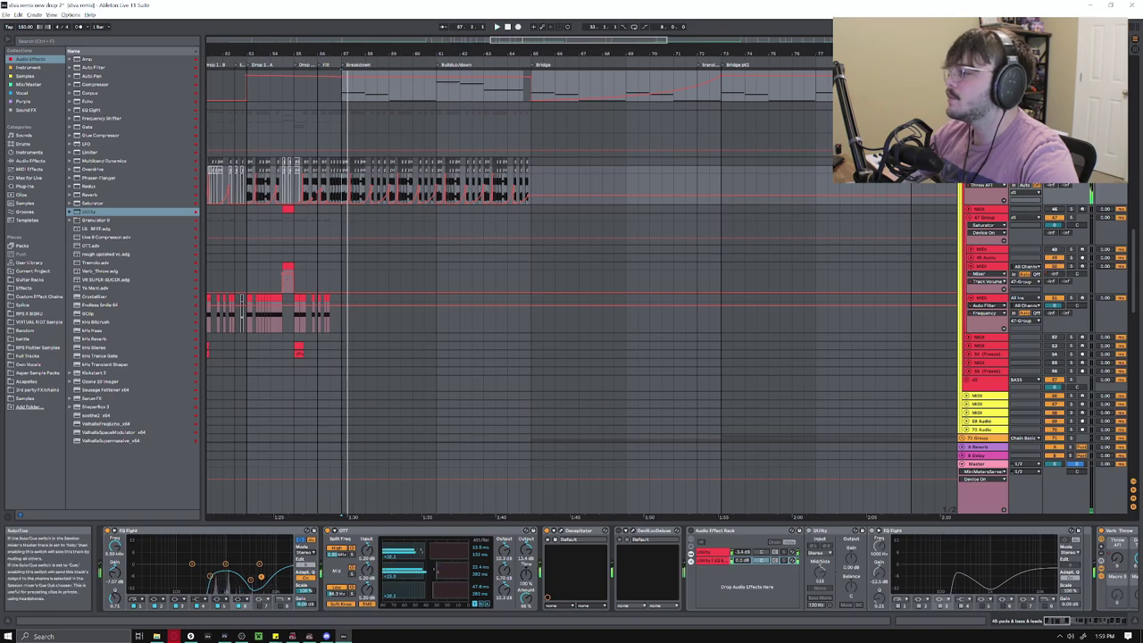
{"action": "scroll", "coordinate": [435, 295], "scroll_direction": "up", "scroll_amount": 3}
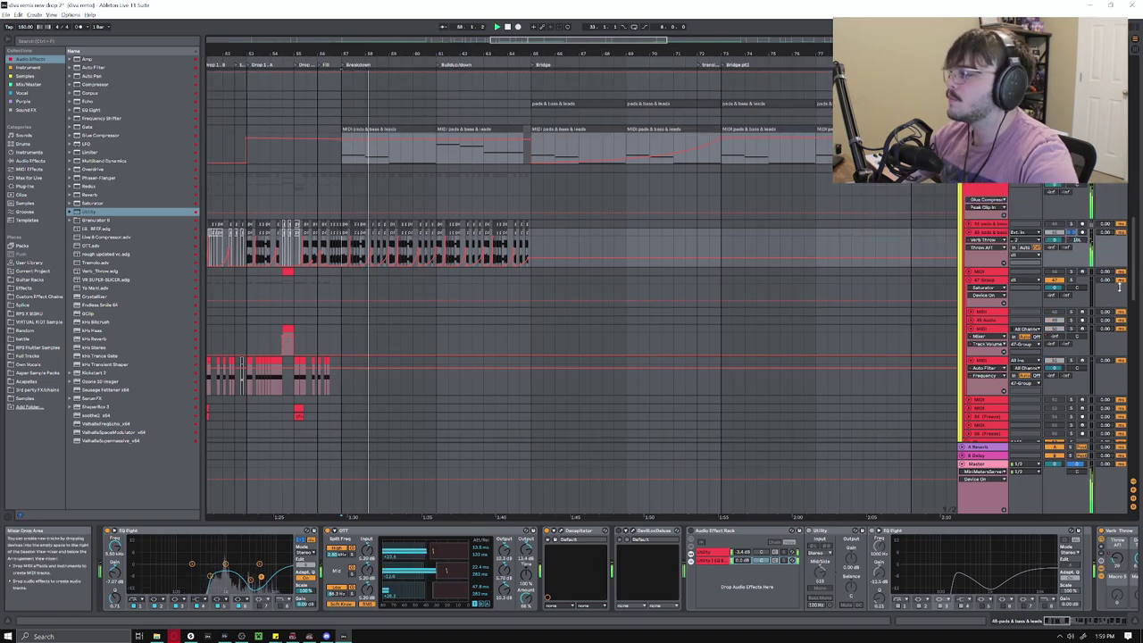
{"action": "scroll", "coordinate": [1138, 264], "scroll_direction": "up", "scroll_amount": 4}
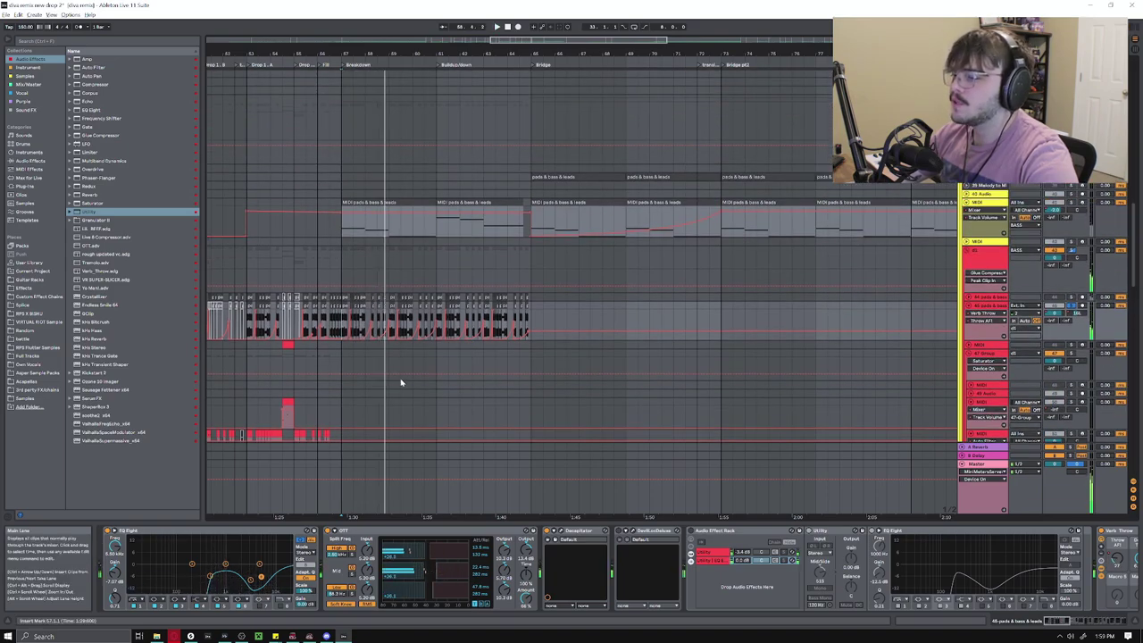
{"action": "left_click_drag", "start_coordinate": [1061, 619], "coordinate": [1117, 620]}
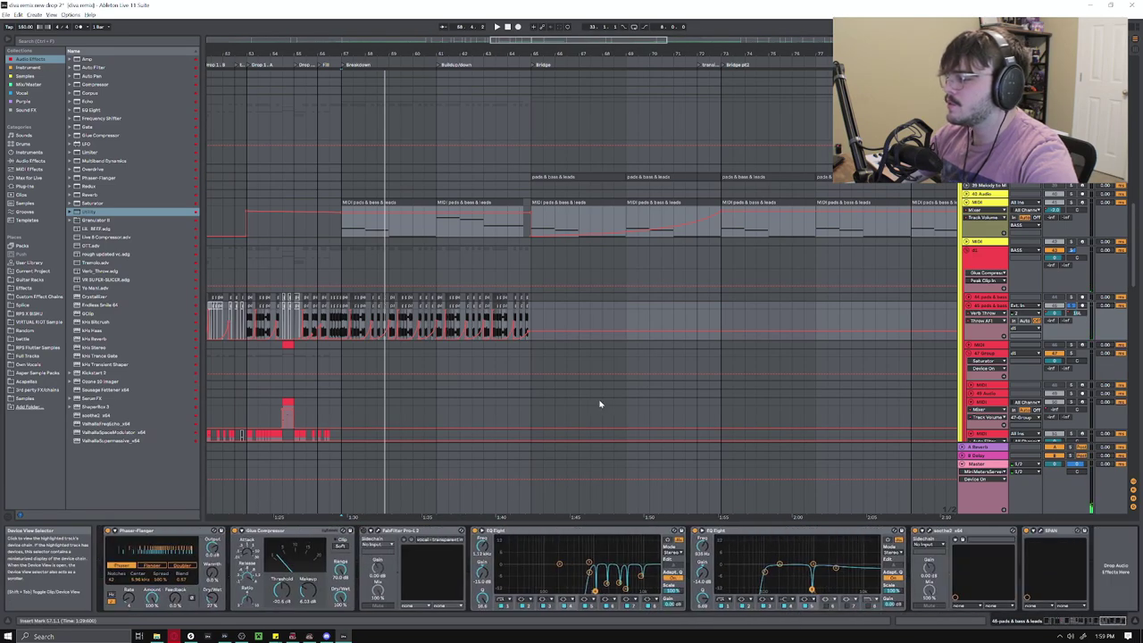
Show the device chain of the MIDI pads & bass & leads track at the start of the Breakdown
{"action": "scroll", "coordinate": [423, 375], "scroll_direction": "up", "scroll_amount": 2}
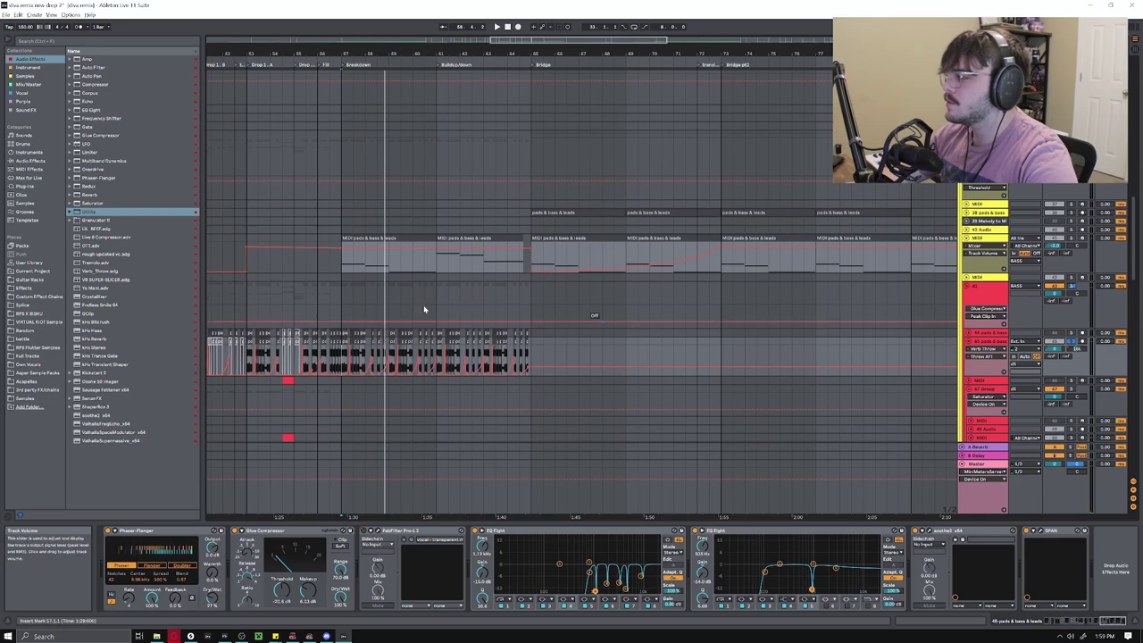
{"action": "scroll", "coordinate": [364, 322], "scroll_direction": "up", "scroll_amount": 4}
{"action": "left_click", "coordinate": [342, 331]}
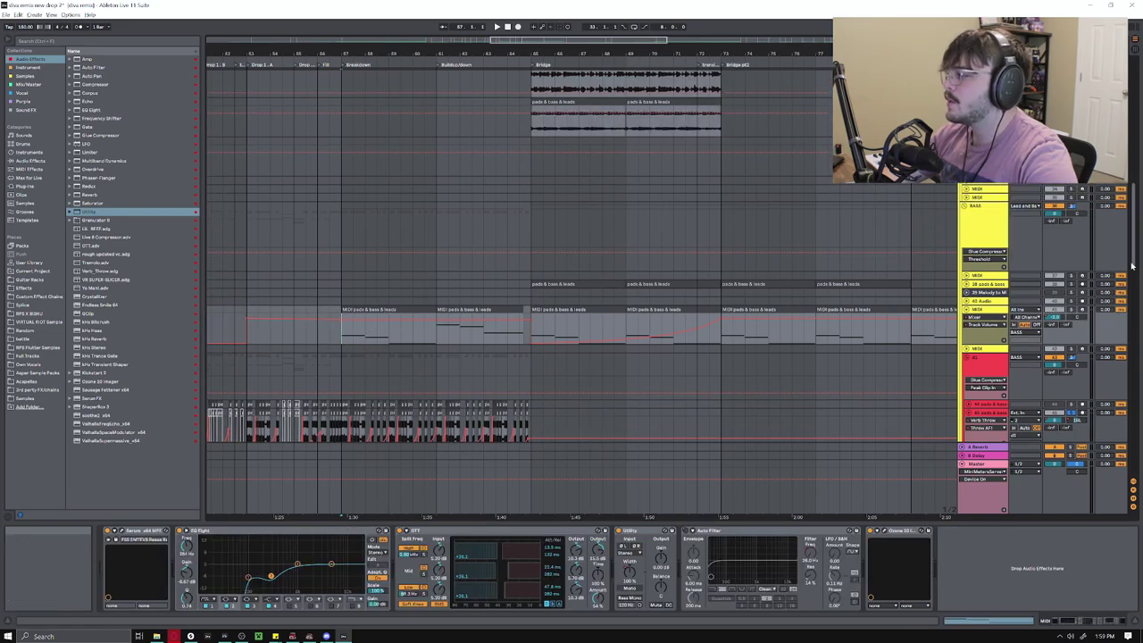
Select the 20 vocals track at the start of the Breakdown and inspect its effect chain
{"action": "left_click_drag", "start_coordinate": [1133, 253], "coordinate": [1137, 190]}
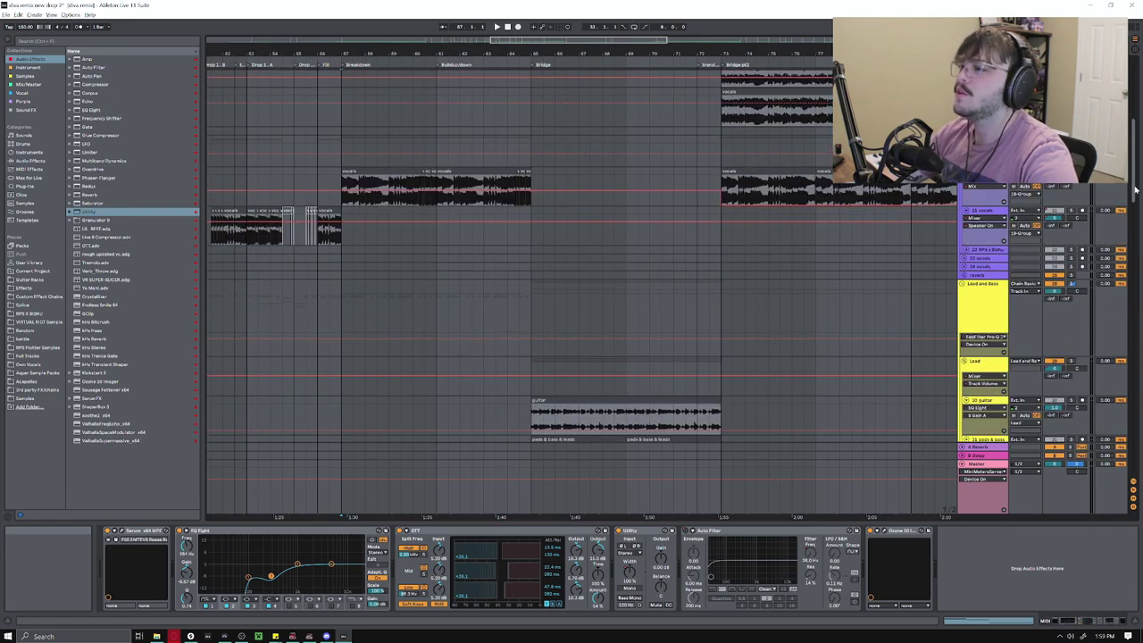
{"action": "left_click", "coordinate": [345, 181]}
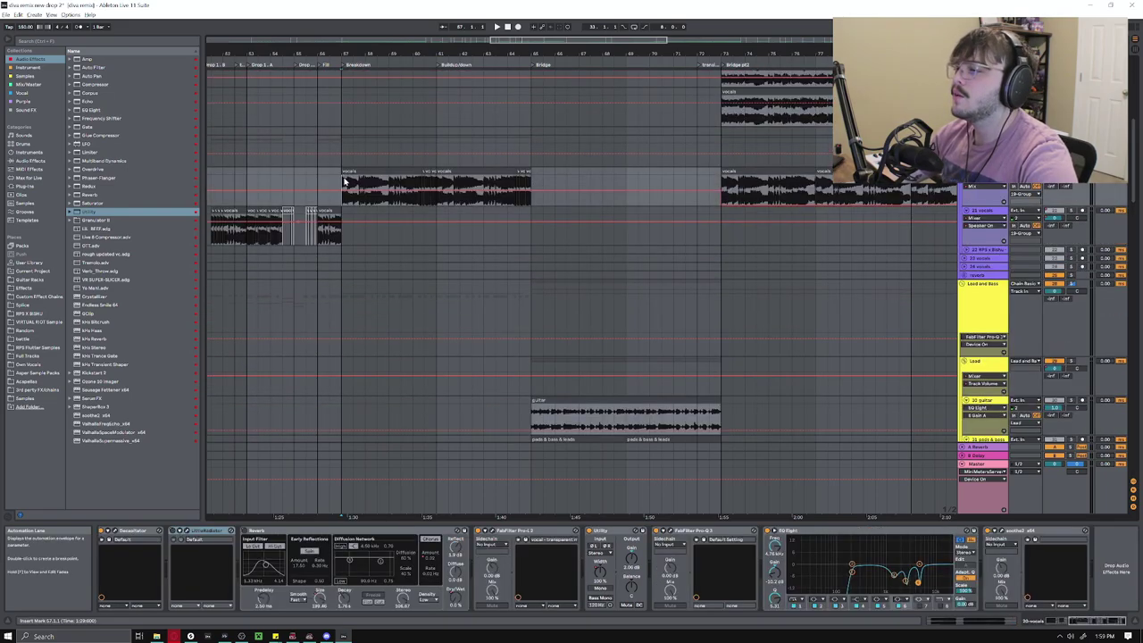
{"action": "left_click_drag", "start_coordinate": [1088, 620], "coordinate": [1104, 622]}
{"action": "scroll", "coordinate": [533, 317], "scroll_direction": "down", "scroll_amount": 2}
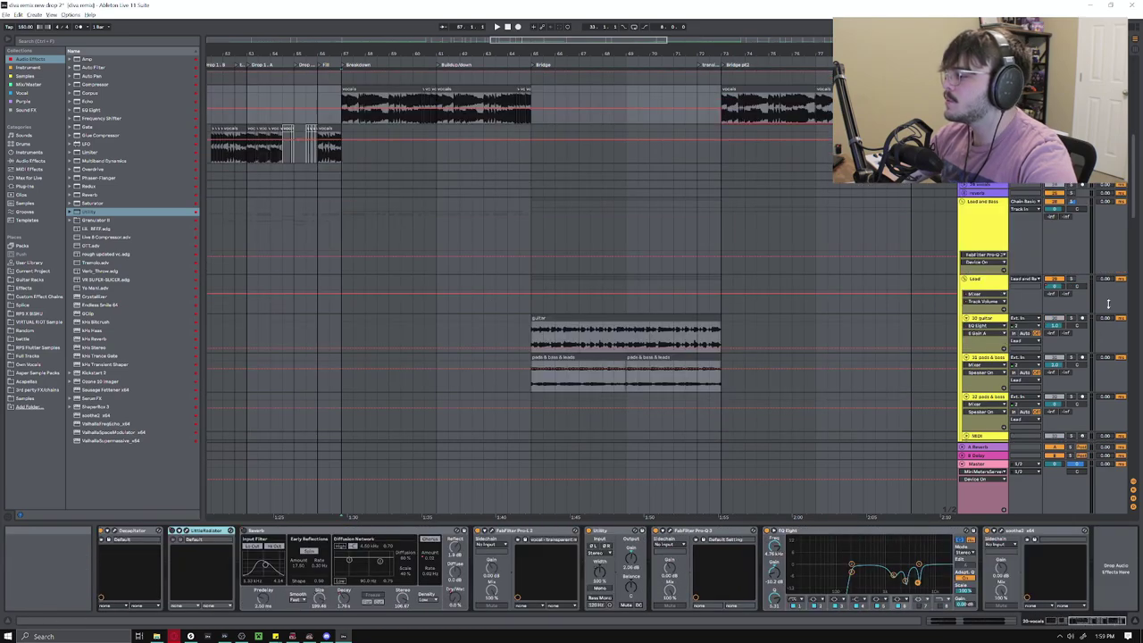
Select the Midi Sub track at the start of the Breakdown and inspect its device chain
{"action": "left_click_drag", "start_coordinate": [1136, 211], "coordinate": [1136, 396]}
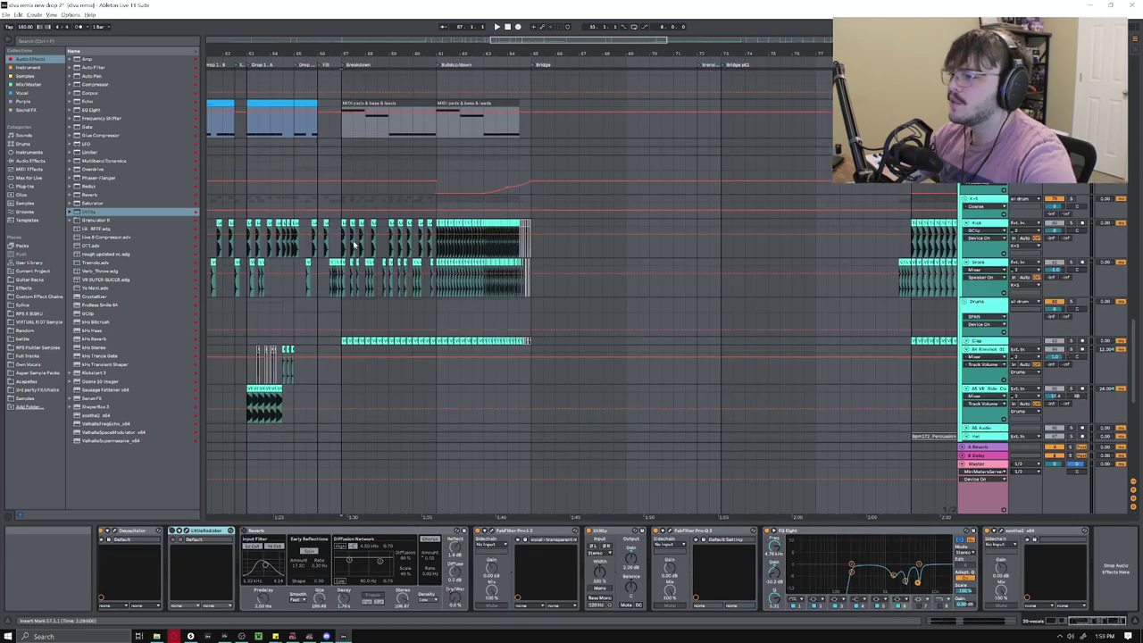
{"action": "left_click", "coordinate": [348, 247]}
{"action": "left_click", "coordinate": [344, 128]}
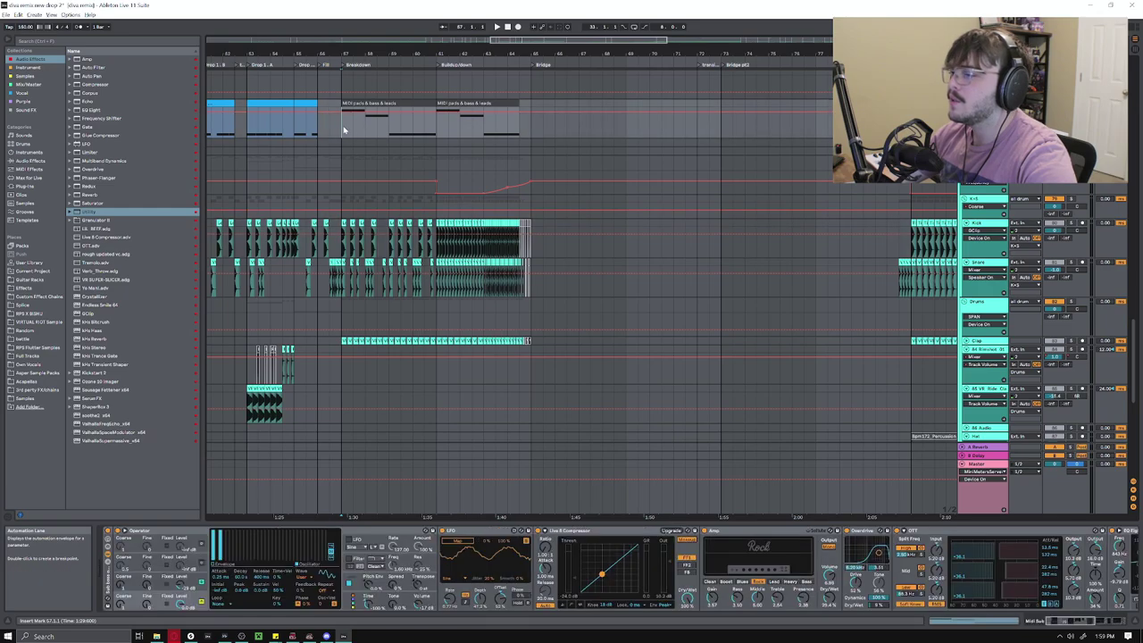
{"action": "scroll", "coordinate": [338, 147], "scroll_direction": "down", "scroll_amount": 3}
{"action": "scroll", "coordinate": [330, 147], "scroll_direction": "left", "scroll_amount": 2}
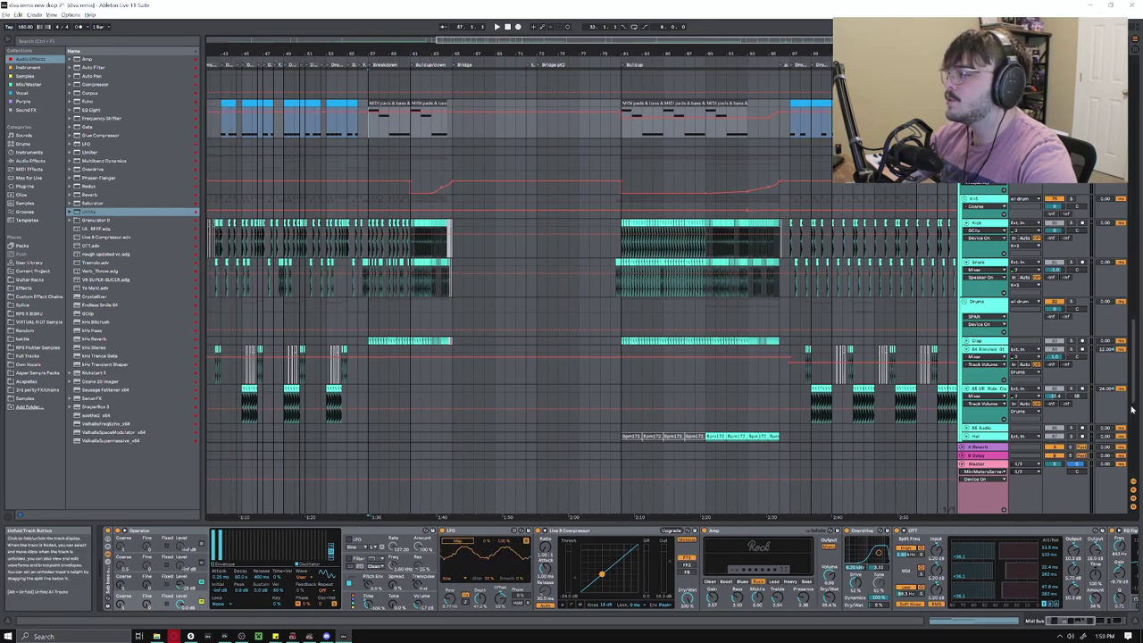
Unfold the Clap track and play the Breakdown while checking the track's EQ Eight and panning
{"action": "mouse_move", "coordinate": [1134, 402]}
{"action": "left_mouse_down"}
{"action": "mouse_move", "coordinate": [1123, 294]}
{"action": "mouse_move", "coordinate": [1124, 405]}
{"action": "left_mouse_up"}
{"action": "left_click", "coordinate": [967, 317]}
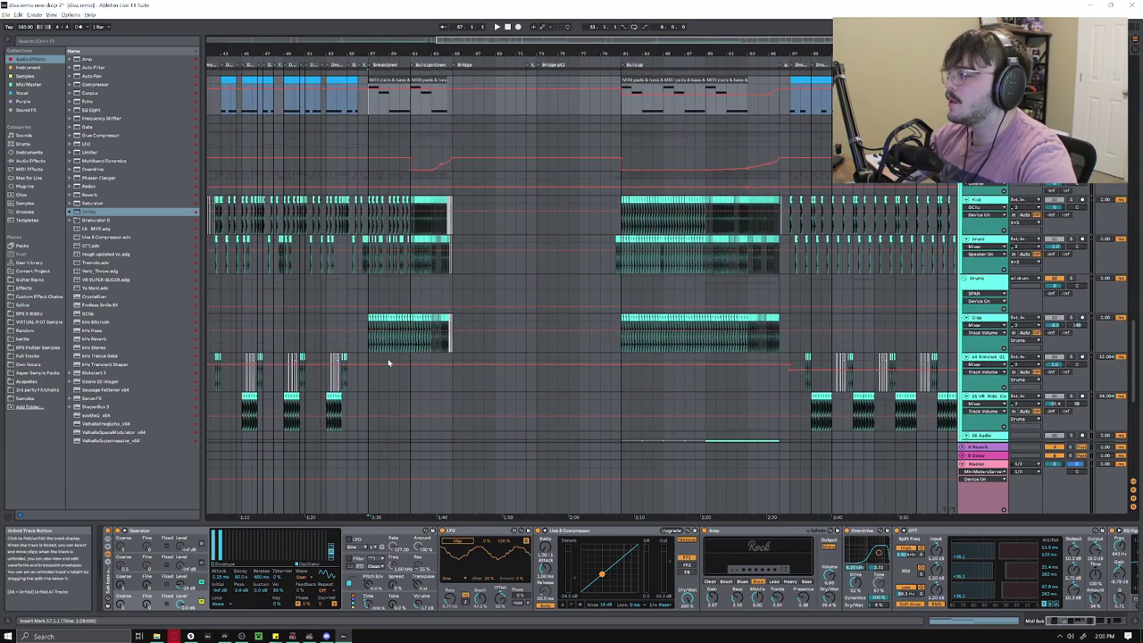
{"action": "left_click", "coordinate": [575, 463]}
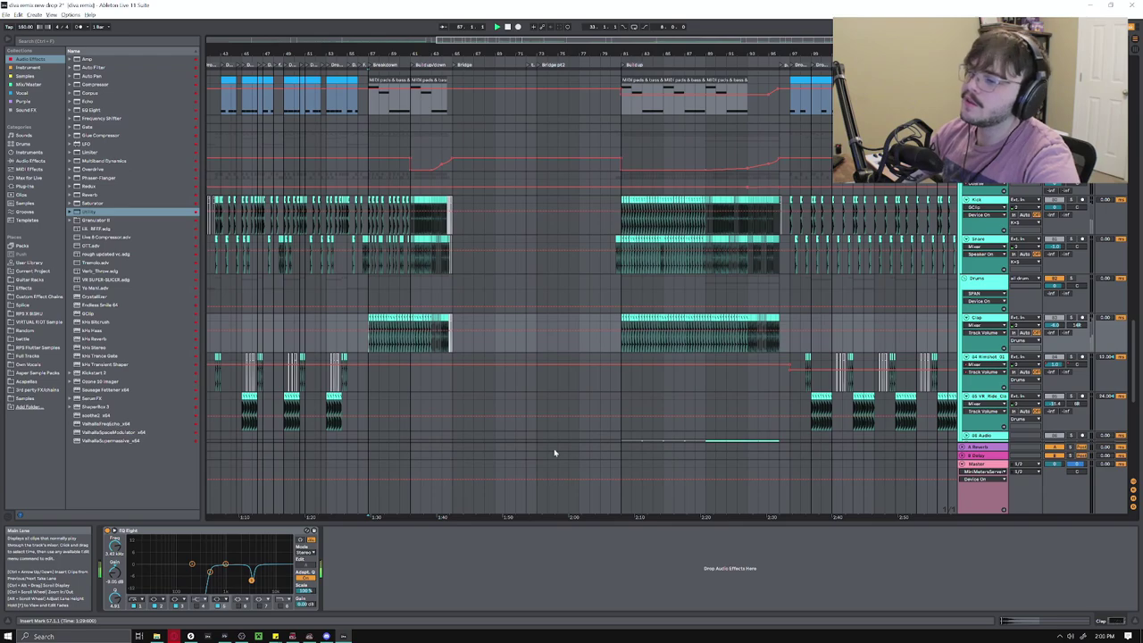
{"action": "left_click", "coordinate": [1074, 319]}
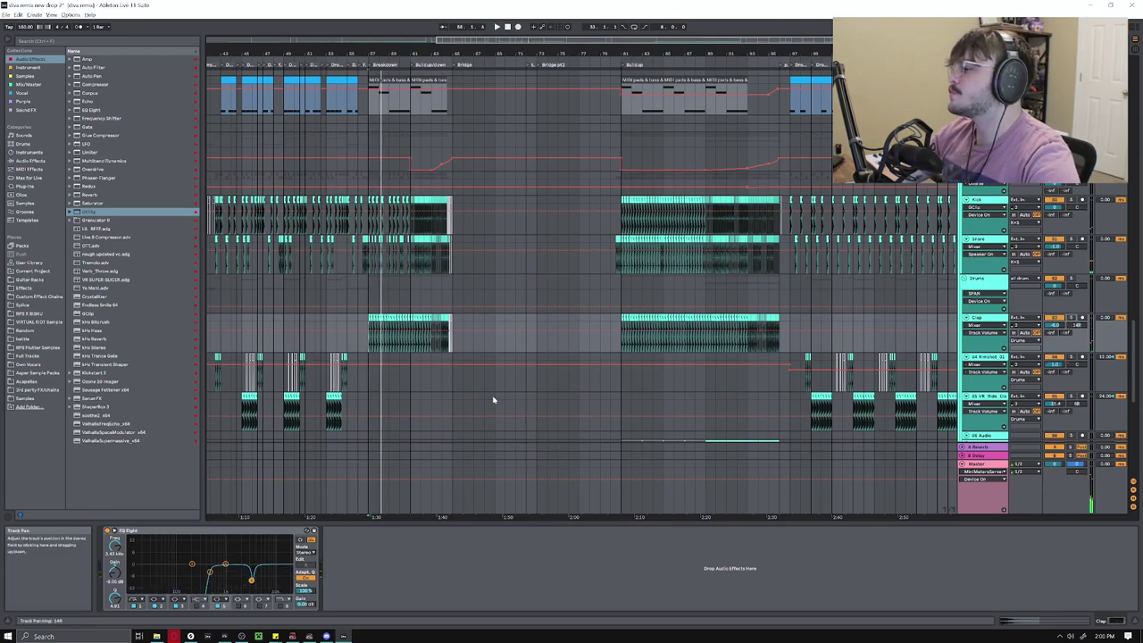
Show the Auto Filter chain of the first track in the FX group at bar 61
{"action": "scroll", "coordinate": [1123, 389], "scroll_direction": "down", "scroll_amount": 5}
{"action": "scroll", "coordinate": [1123, 388], "scroll_direction": "down", "scroll_amount": 5}
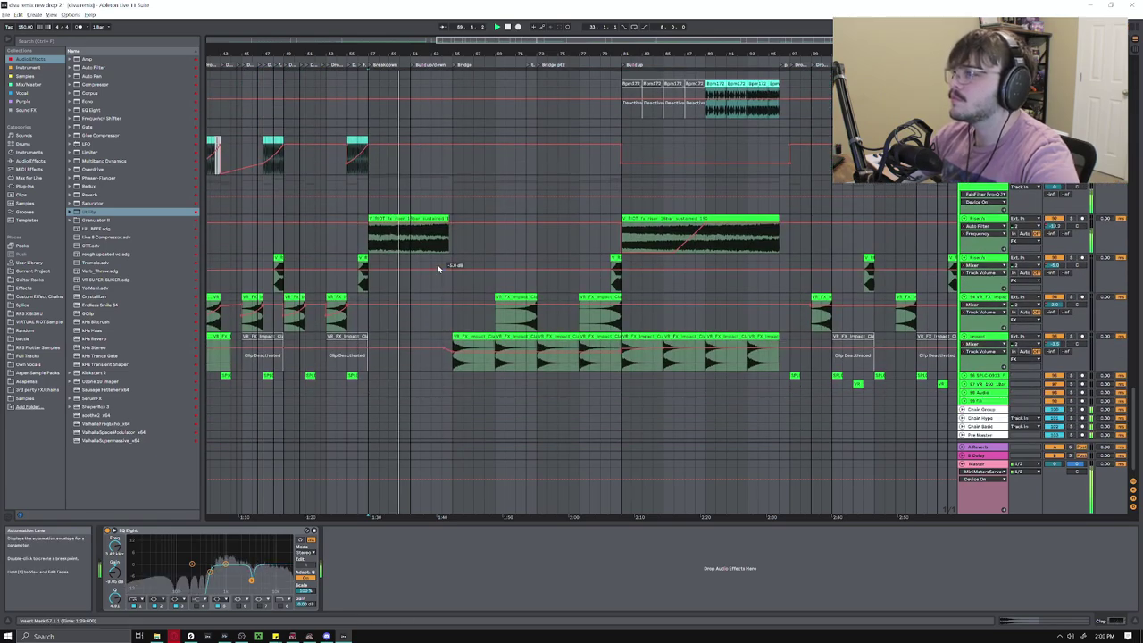
{"action": "left_click", "coordinate": [406, 241]}
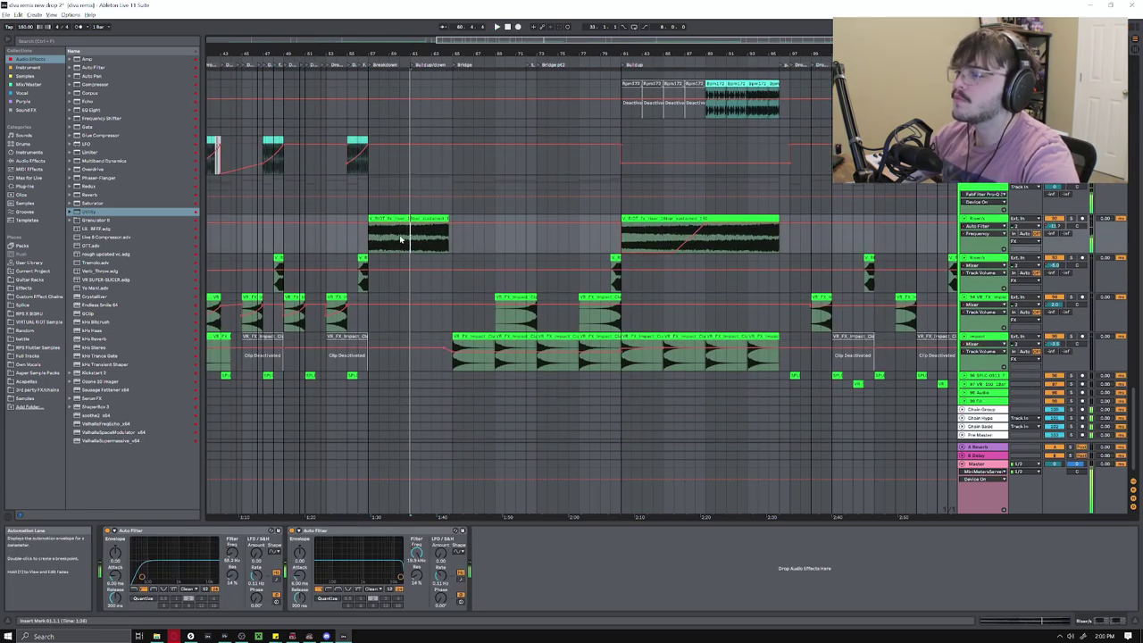
{"action": "scroll", "coordinate": [403, 207], "scroll_direction": "up", "scroll_amount": 1}
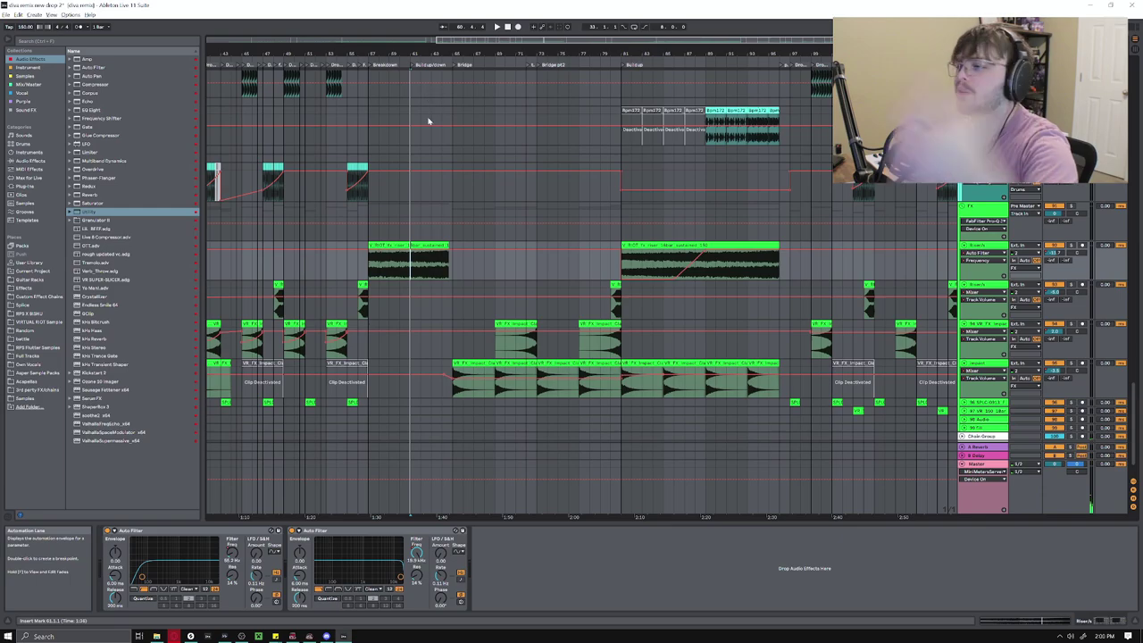
Play the Buildup/down section from bar 61 and follow the all drum group's Auto Filter frequency automation into the Bridge
{"action": "left_click_drag", "start_coordinate": [1136, 400], "coordinate": [1134, 311]}
{"action": "scroll", "coordinate": [460, 344], "scroll_direction": "up", "scroll_amount": 5}
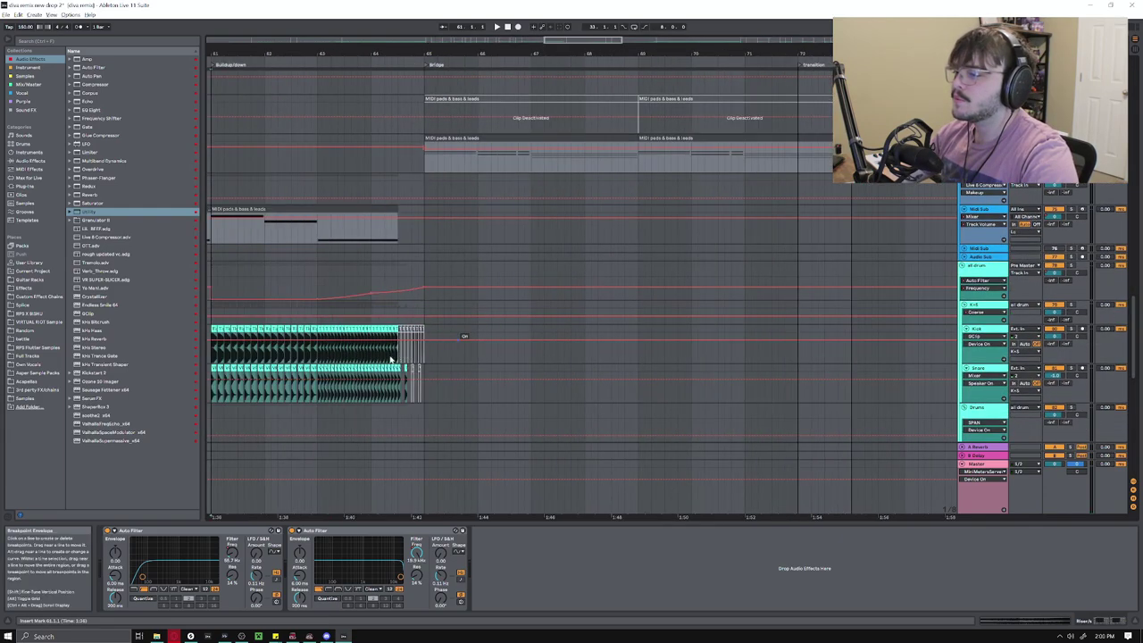
{"action": "scroll", "coordinate": [396, 357], "scroll_direction": "left", "scroll_amount": 3}
{"action": "scroll", "coordinate": [288, 358], "scroll_direction": "down", "scroll_amount": 2}
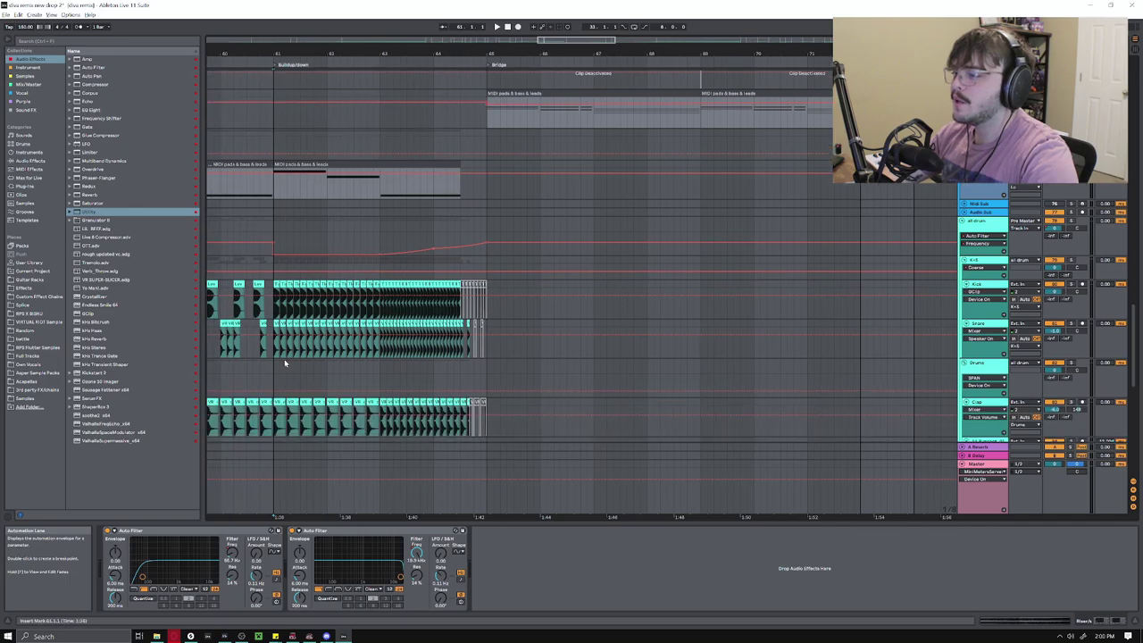
{"action": "scroll", "coordinate": [287, 358], "scroll_direction": "down", "scroll_amount": 1}
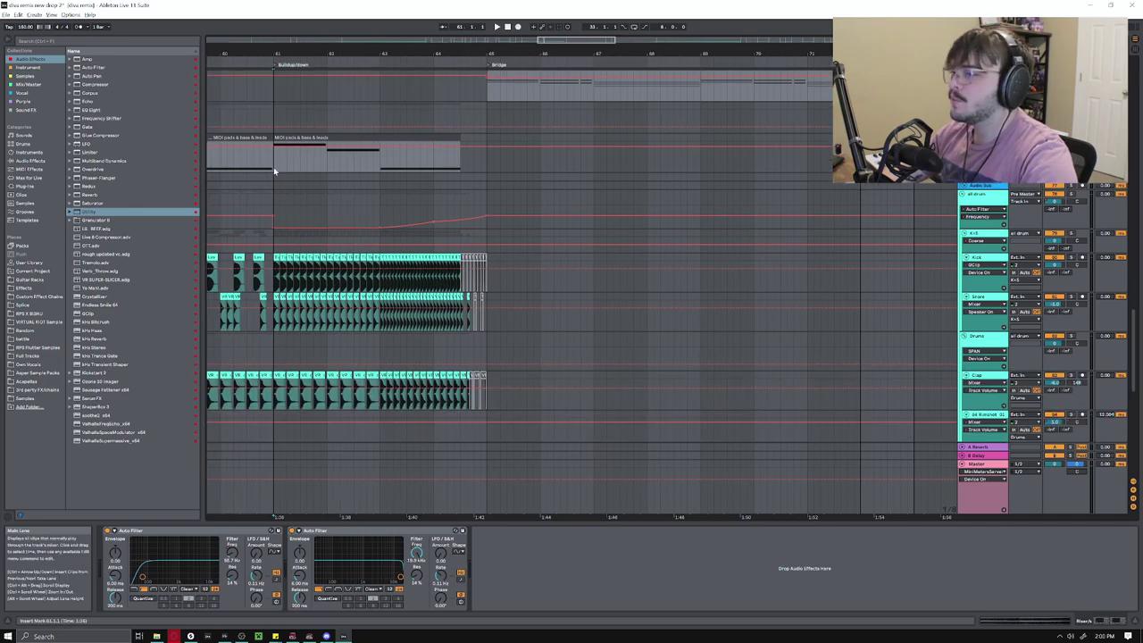
{"action": "left_click", "coordinate": [275, 164]}
{"action": "key", "text": "space"}
{"action": "scroll", "coordinate": [286, 224], "scroll_direction": "down", "scroll_amount": 3}
{"action": "scroll", "coordinate": [289, 239], "scroll_direction": "down", "scroll_amount": 1}
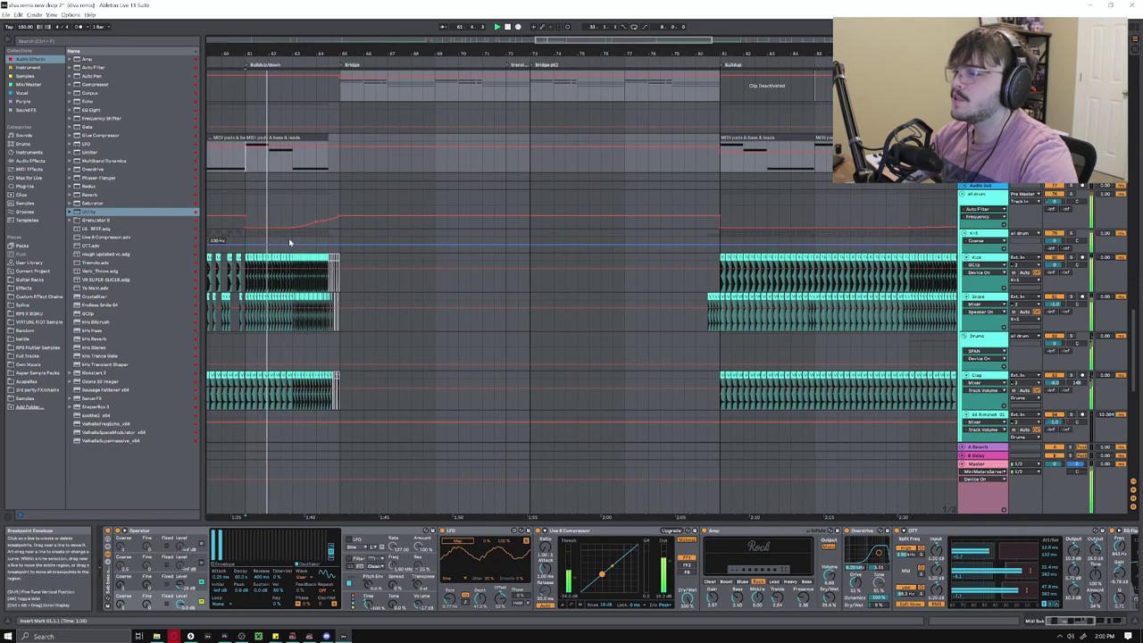
{"action": "scroll", "coordinate": [290, 246], "scroll_direction": "down", "scroll_amount": 3}
{"action": "scroll", "coordinate": [297, 252], "scroll_direction": "left", "scroll_amount": 5}
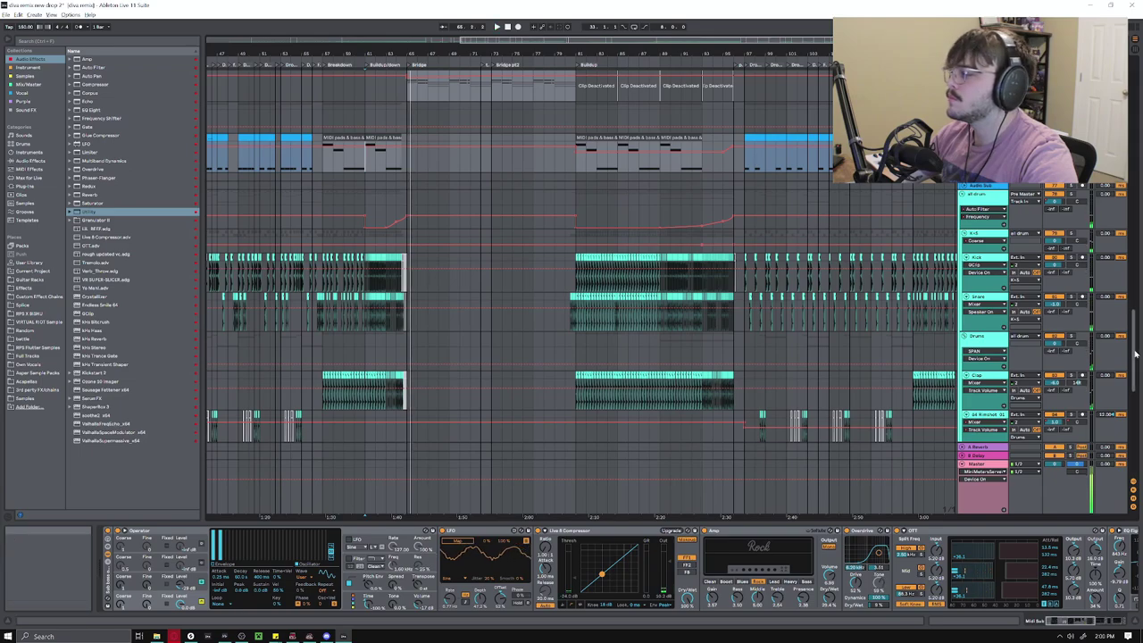
{"action": "scroll", "coordinate": [390, 320], "scroll_direction": "up", "scroll_amount": 4}
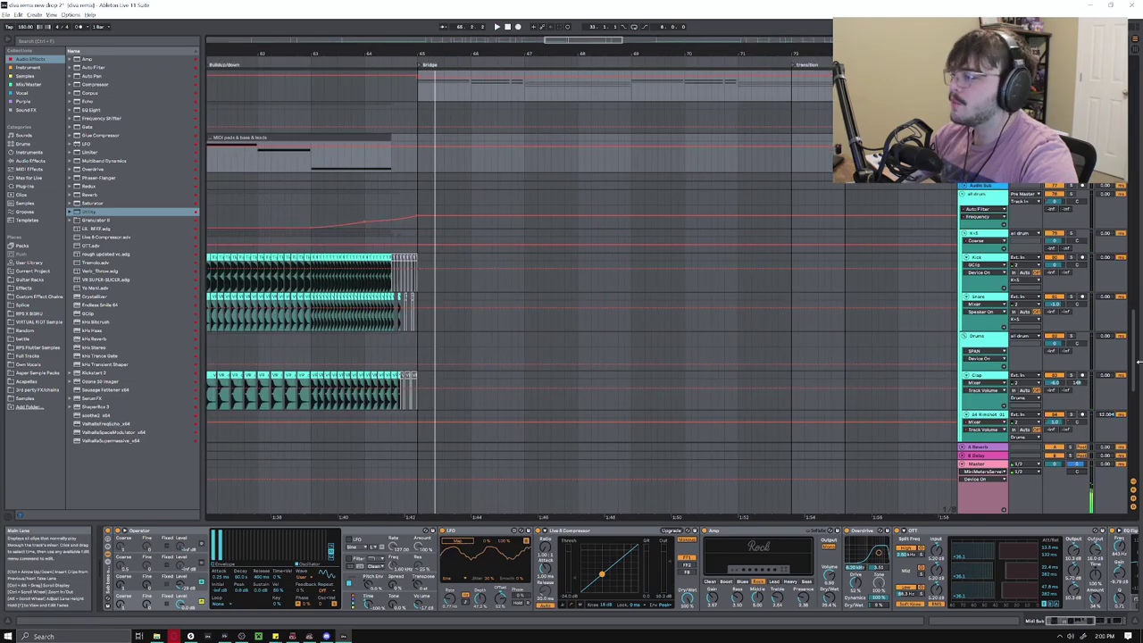
Play the soloed pads & bass & leads group from bar 64 to hear its Verb Throw carry into the Bridge
{"action": "left_click_drag", "start_coordinate": [1133, 362], "coordinate": [1098, 370]}
{"action": "scroll", "coordinate": [1098, 371], "scroll_direction": "up", "scroll_amount": 8}
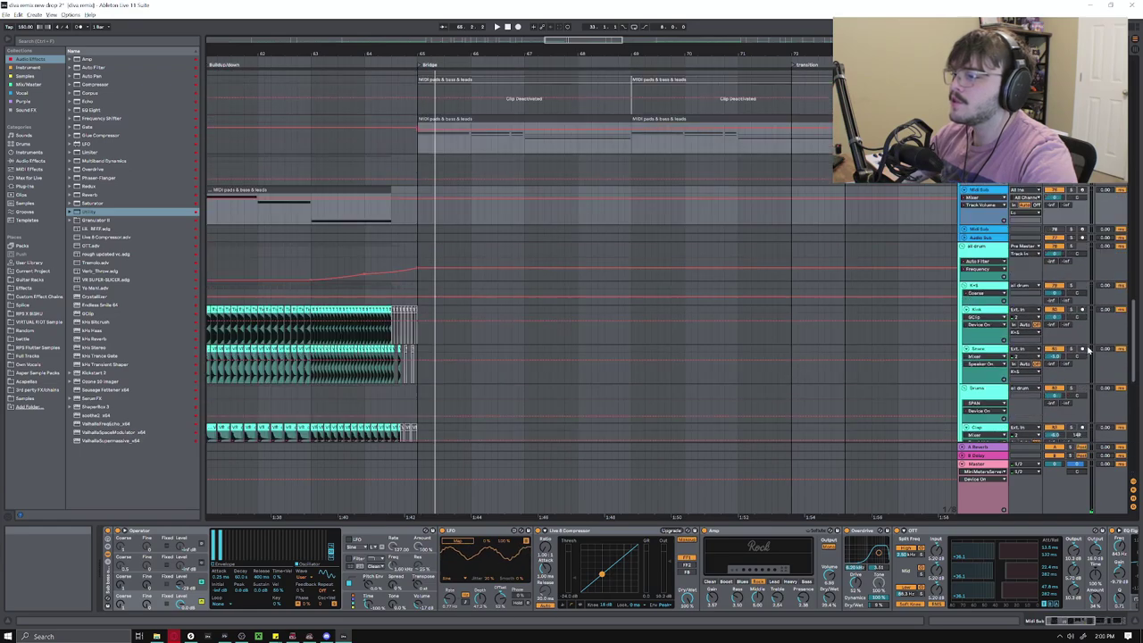
{"action": "scroll", "coordinate": [1093, 263], "scroll_direction": "up", "scroll_amount": 3}
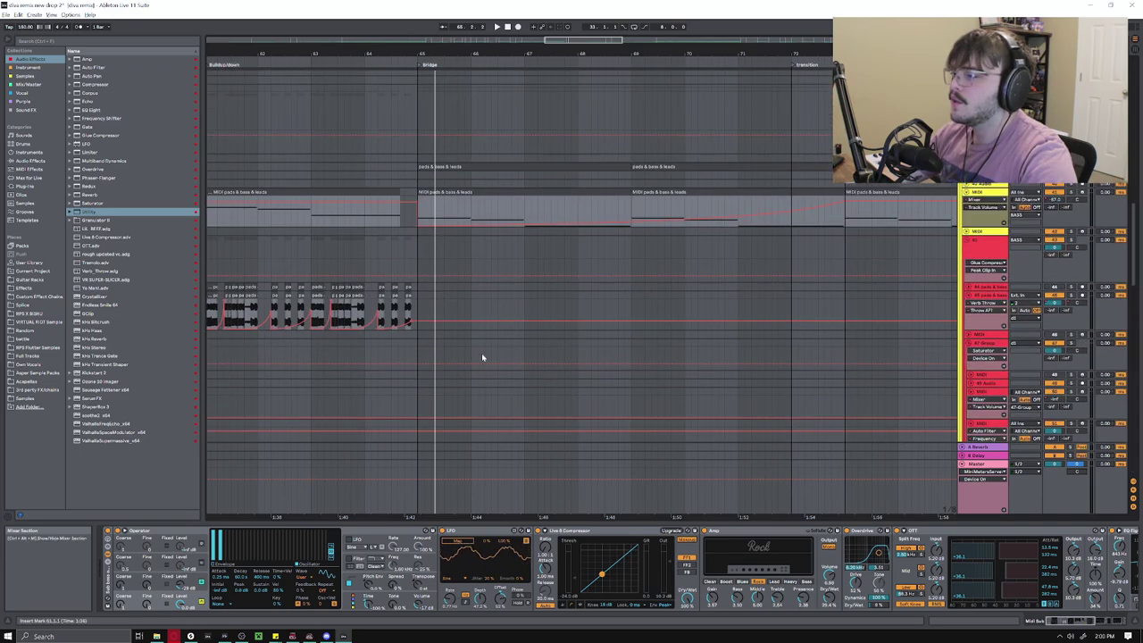
{"action": "left_click", "coordinate": [408, 308]}
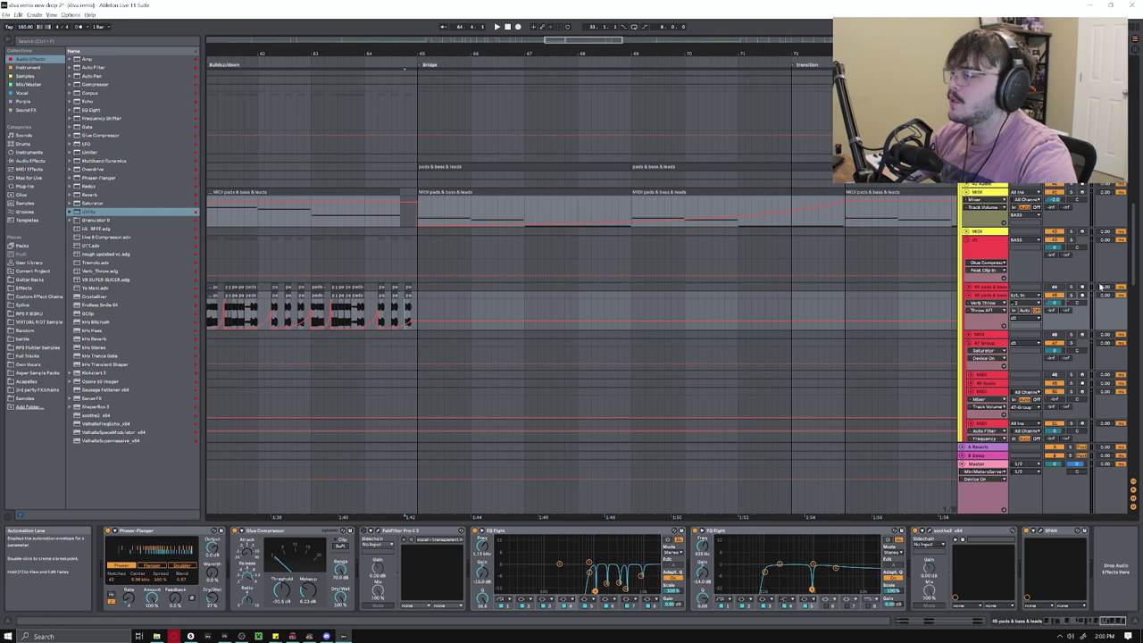
{"action": "key", "text": "space"}
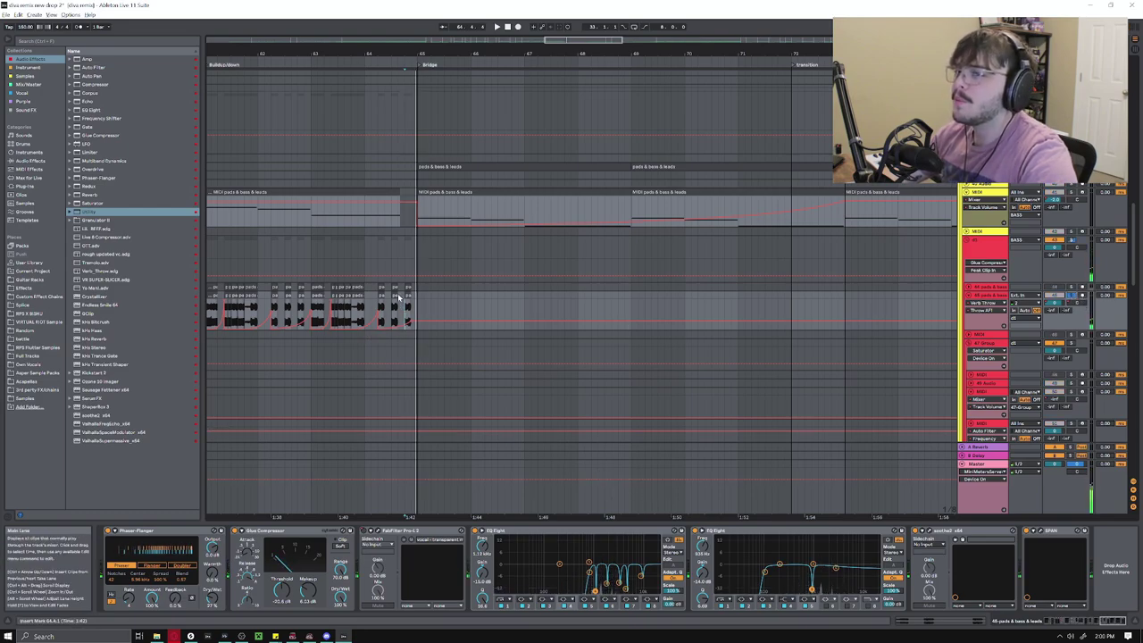
{"action": "key", "text": "space"}
{"action": "scroll", "coordinate": [399, 300], "scroll_direction": "down", "scroll_amount": 5}
{"action": "scroll", "coordinate": [399, 299], "scroll_direction": "up", "scroll_amount": 3}
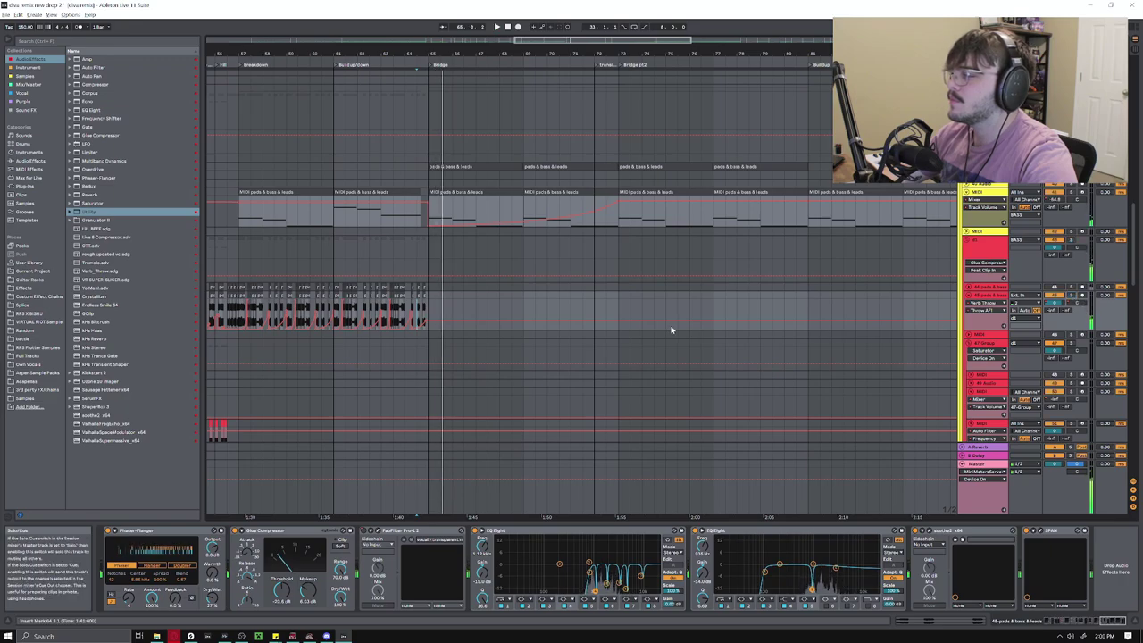
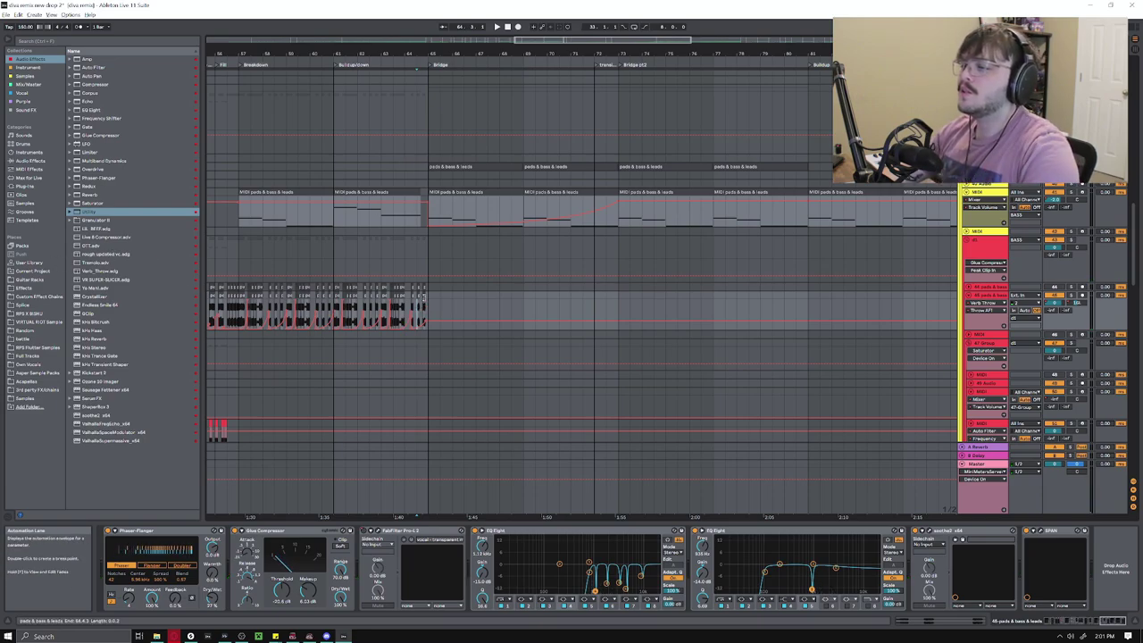
Mark the last pads & bass & leads clip before the Bridge and show the BASS group's device chain at bar 65
{"action": "left_click", "coordinate": [424, 296]}
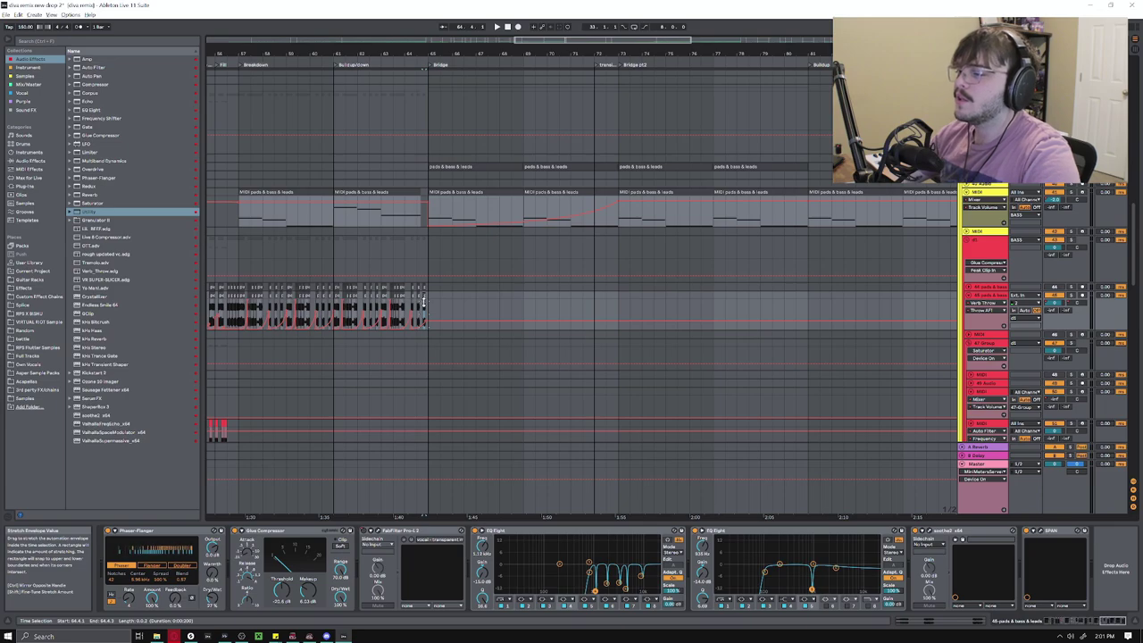
{"action": "left_click", "coordinate": [423, 112]}
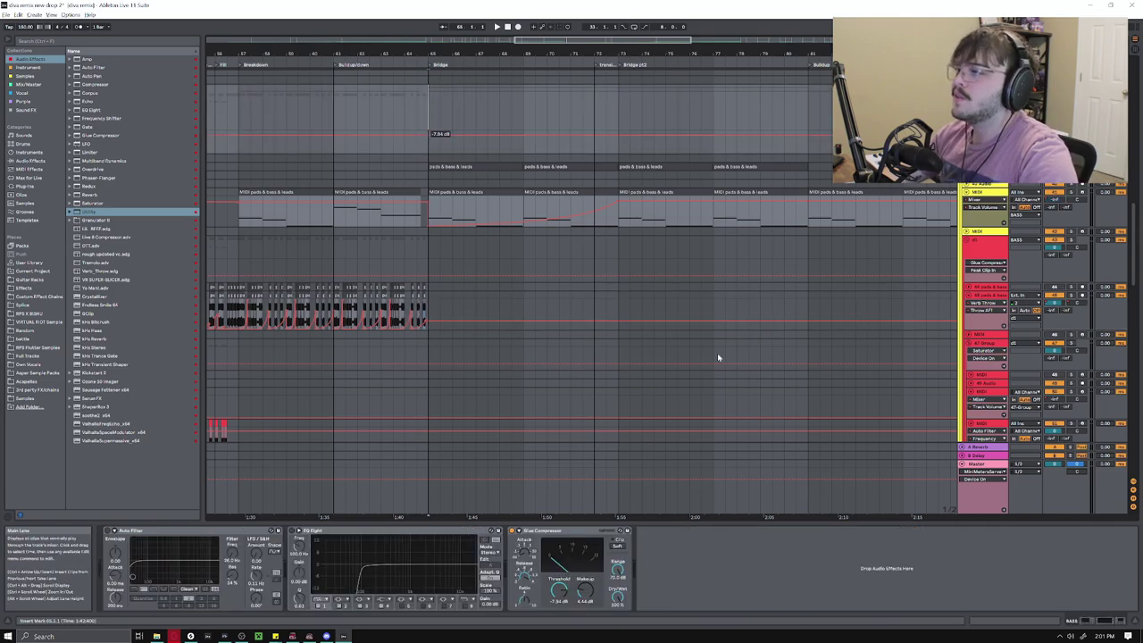
Show the 20 vocals track's effect chain at the start of the Bridge and look over the vocal tracks above it
{"action": "left_click_drag", "start_coordinate": [1133, 271], "coordinate": [1134, 209]}
{"action": "scroll", "coordinate": [536, 217], "scroll_direction": "down", "scroll_amount": 3}
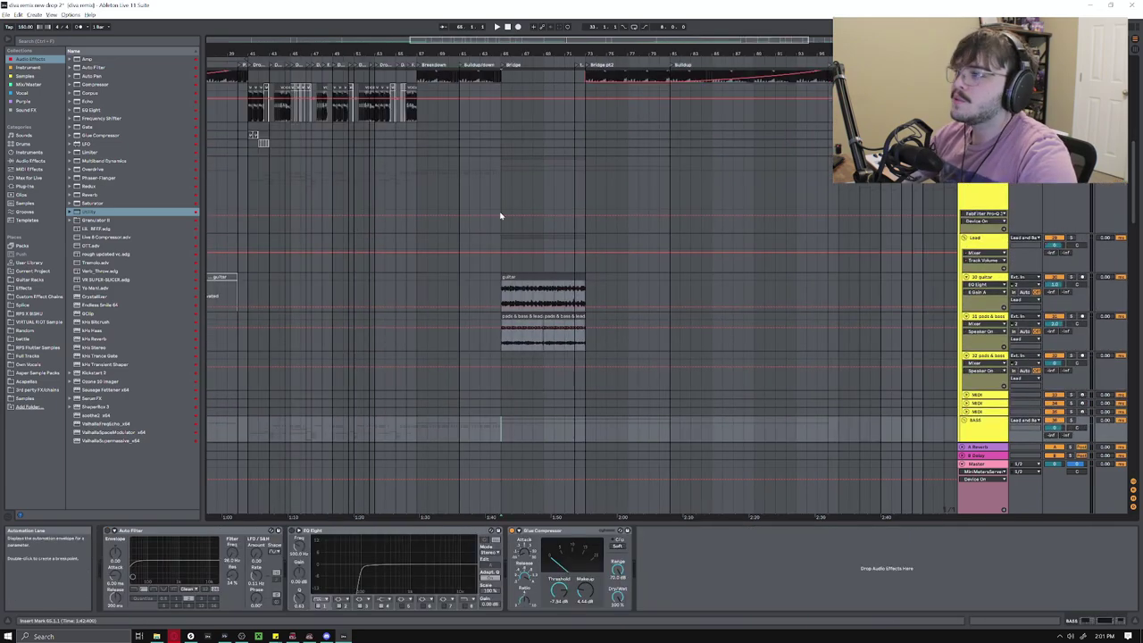
{"action": "scroll", "coordinate": [437, 212], "scroll_direction": "up", "scroll_amount": 1}
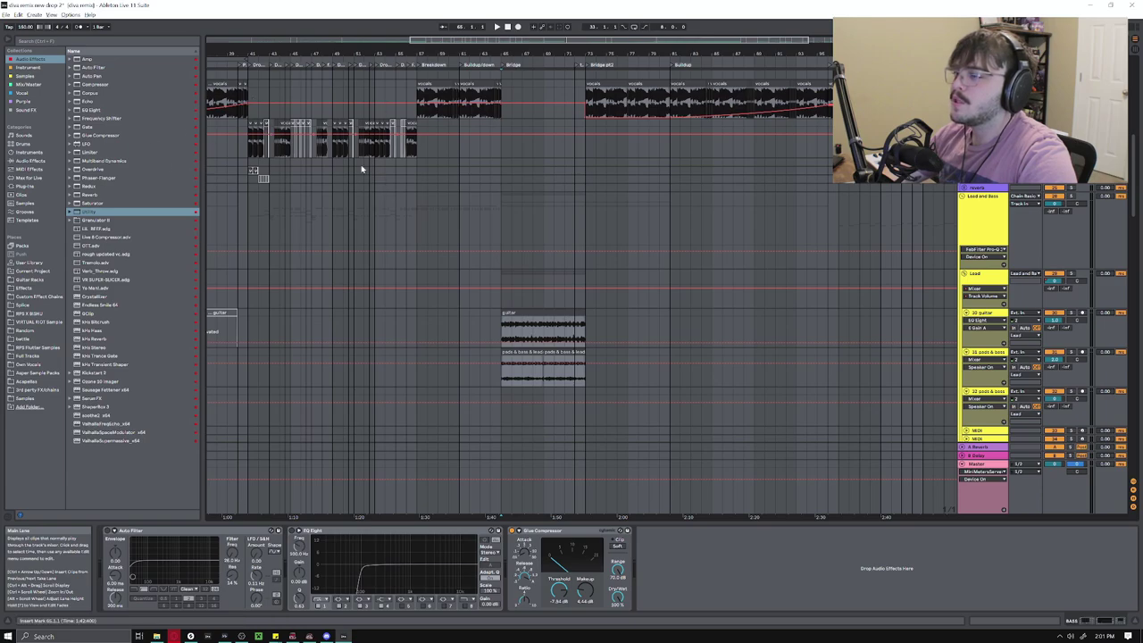
{"action": "scroll", "coordinate": [587, 280], "scroll_direction": "up", "scroll_amount": 1}
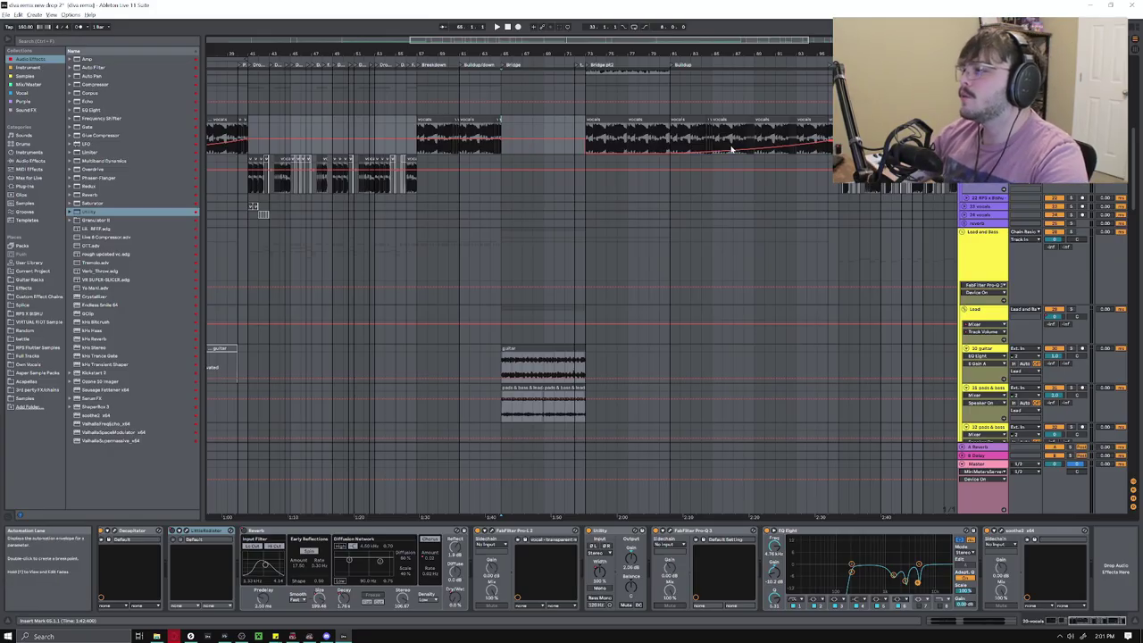
{"action": "scroll", "coordinate": [670, 234], "scroll_direction": "up", "scroll_amount": 1}
{"action": "left_click_drag", "start_coordinate": [1135, 181], "coordinate": [1135, 127]}
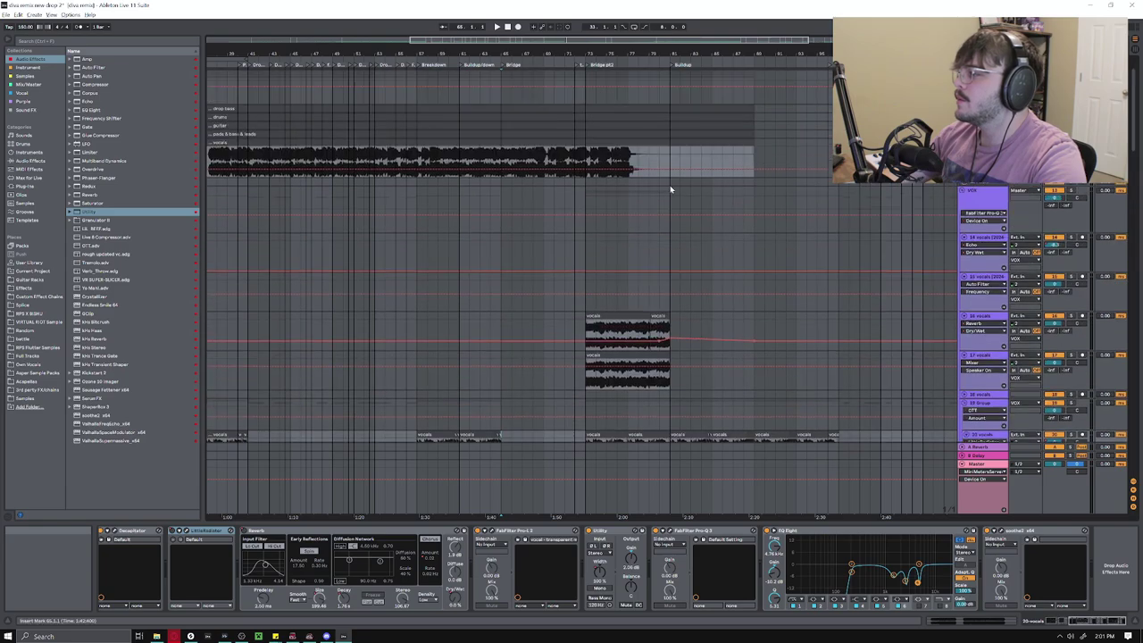
Play the first Buildup from bar 17 with the 15 vocals track's effect chain shown
{"action": "scroll", "coordinate": [439, 207], "scroll_direction": "down", "scroll_amount": 4}
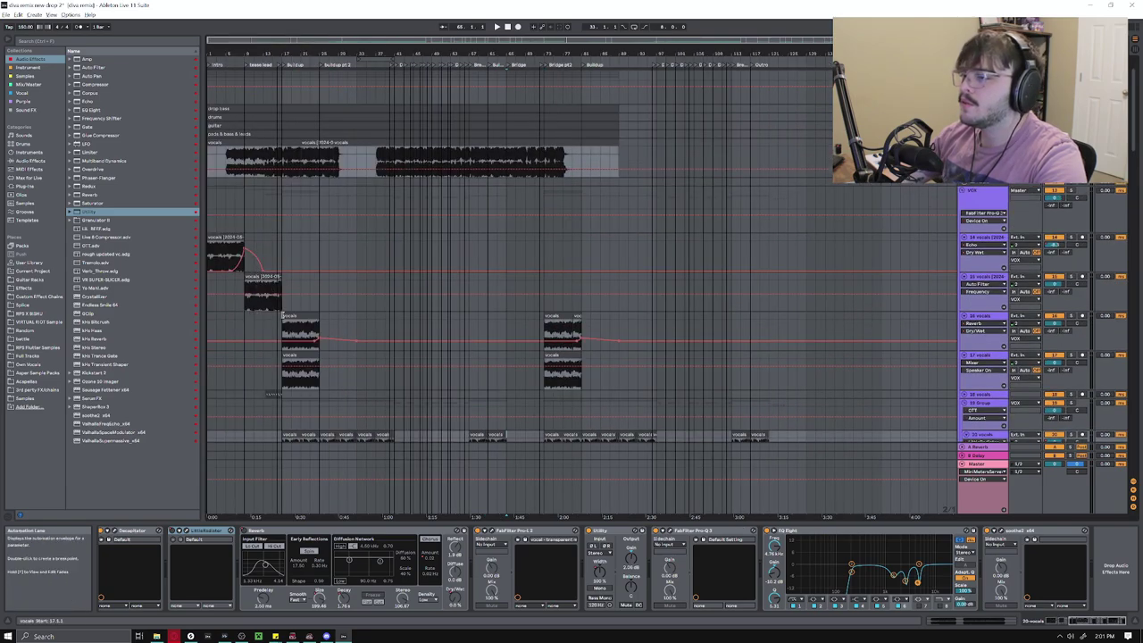
{"action": "left_click", "coordinate": [286, 309]}
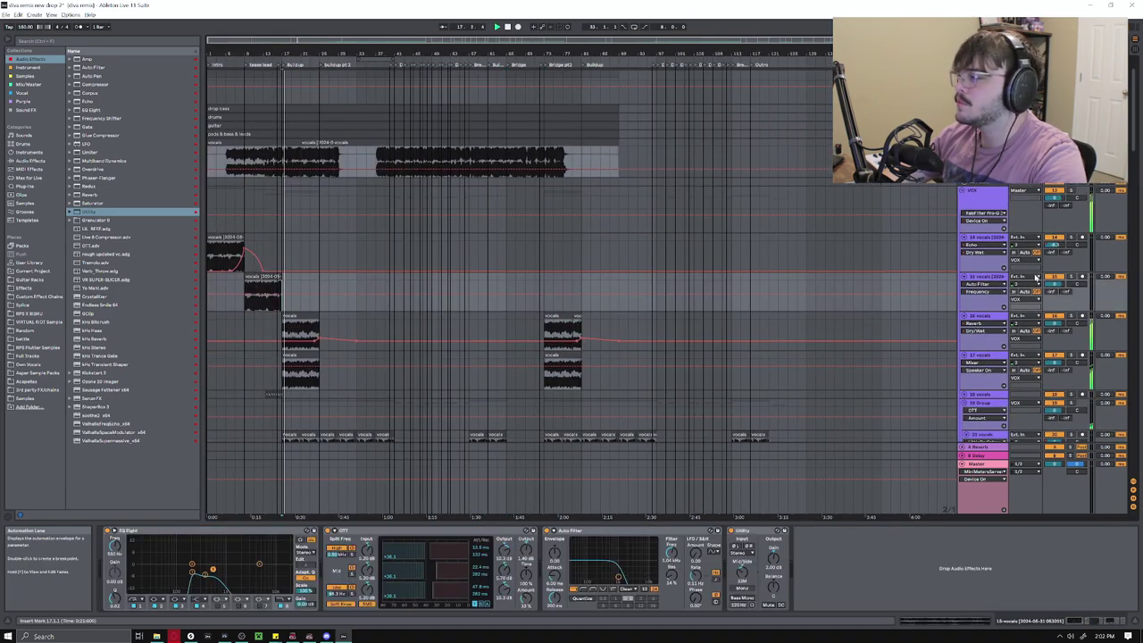
{"action": "scroll", "coordinate": [453, 320], "scroll_direction": "up", "scroll_amount": 3}
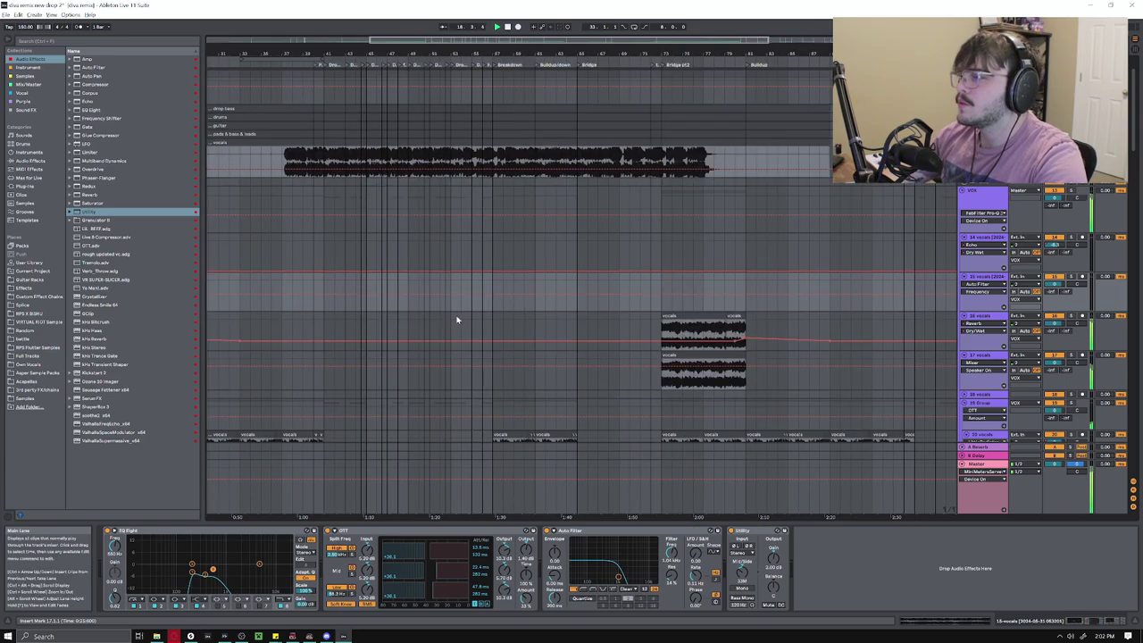
Select the 16 vocals track at the Breakdown, bar 57, and inspect its Reverb chain
{"action": "left_click", "coordinate": [495, 318]}
{"action": "key", "text": "space"}
{"action": "scroll", "coordinate": [556, 365], "scroll_direction": "down", "scroll_amount": 1}
{"action": "scroll", "coordinate": [557, 366], "scroll_direction": "down", "scroll_amount": 5}
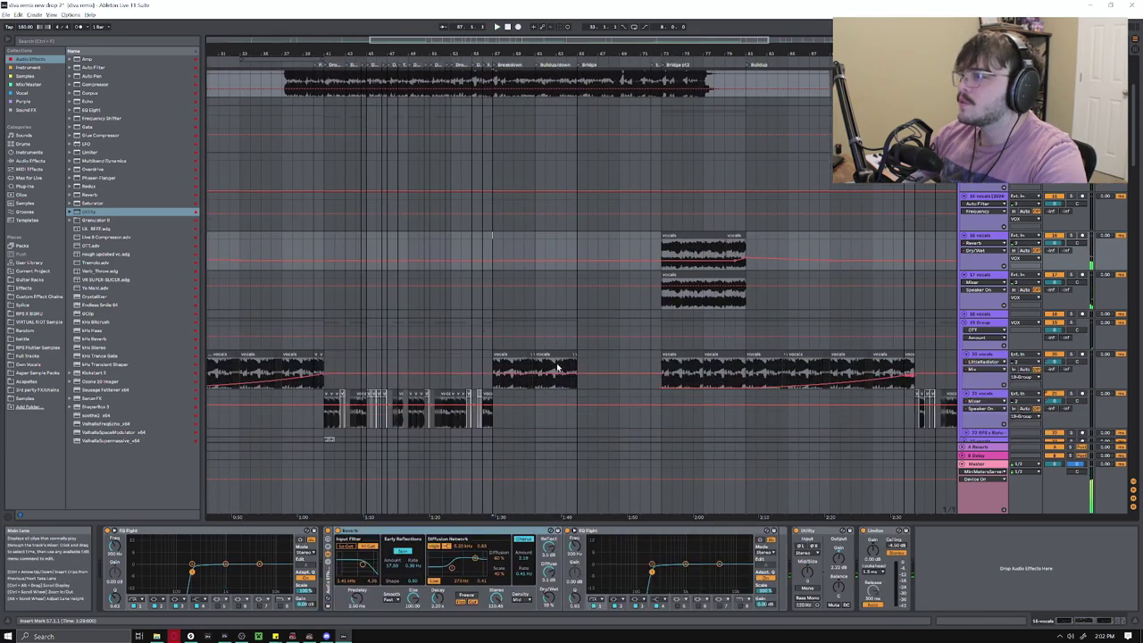
Play the Bridge from bar 65 and examine its guitar and pads & bass & leads clips
{"action": "left_click", "coordinate": [580, 215]}
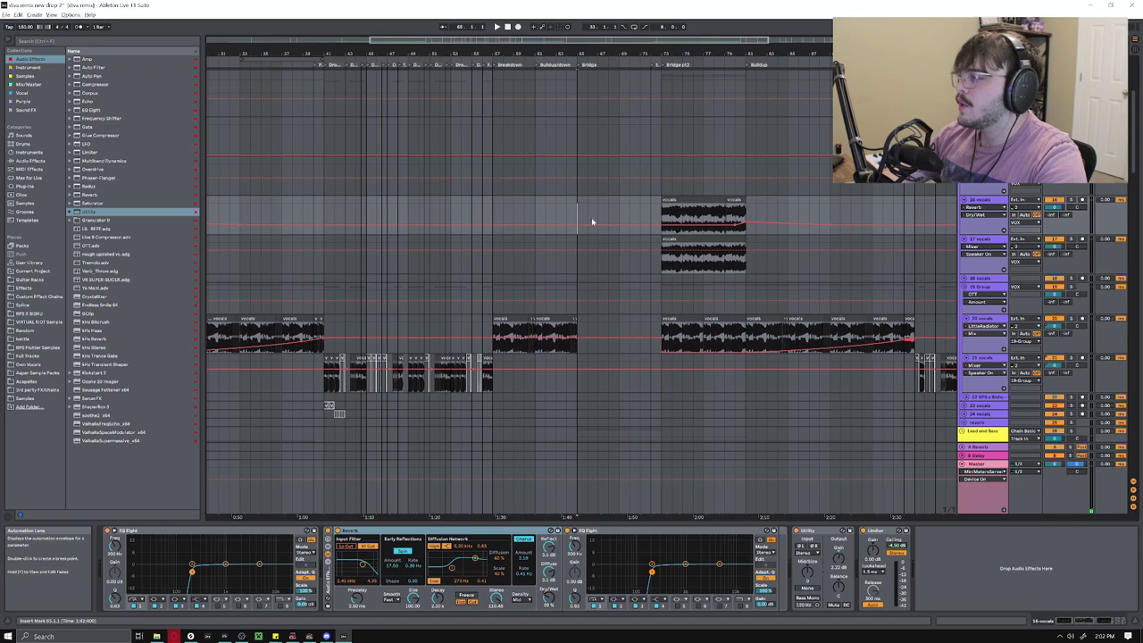
{"action": "left_click", "coordinate": [662, 215]}
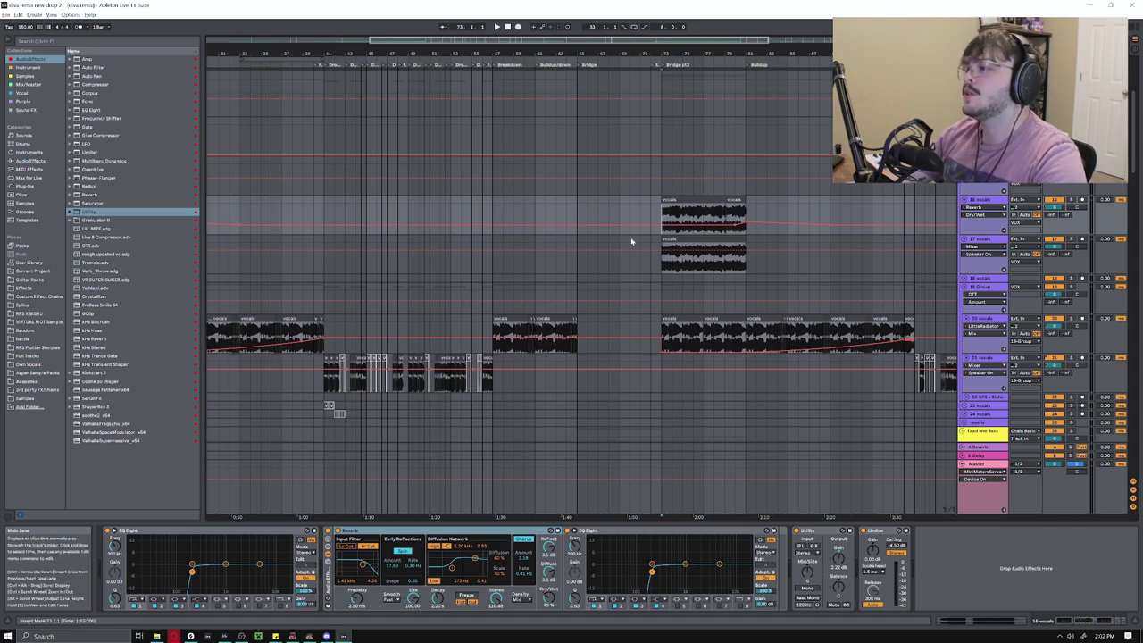
{"action": "key", "text": "space"}
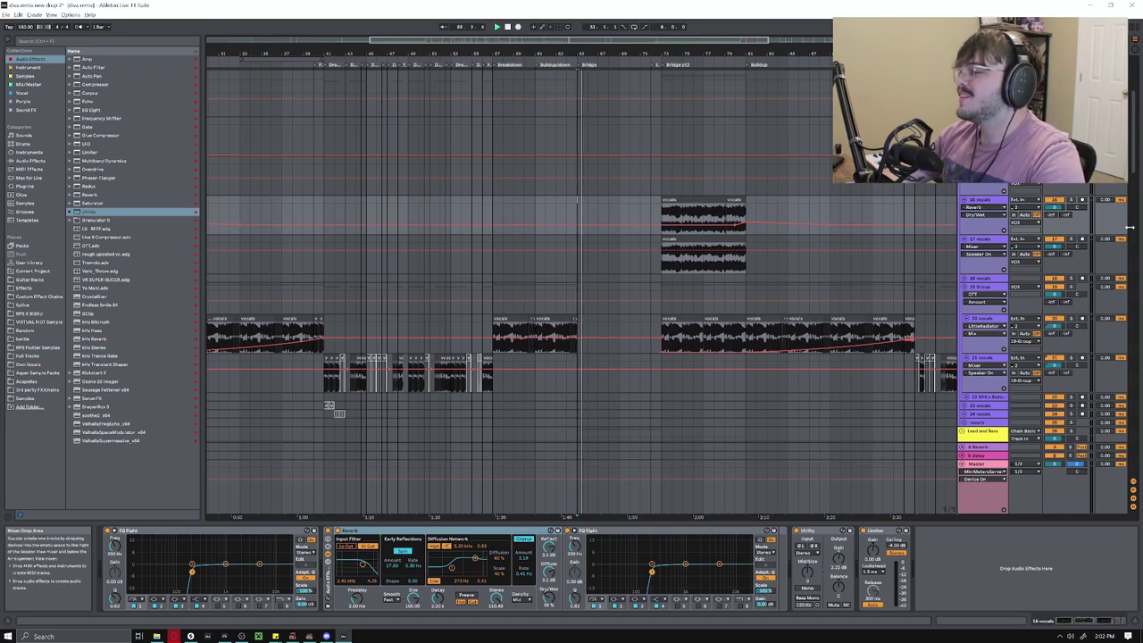
{"action": "scroll", "coordinate": [619, 357], "scroll_direction": "down", "scroll_amount": 2}
{"action": "scroll", "coordinate": [619, 357], "scroll_direction": "down", "scroll_amount": 1}
{"action": "key", "text": "space"}
{"action": "left_click_drag", "start_coordinate": [1131, 172], "coordinate": [1129, 207]}
{"action": "scroll", "coordinate": [838, 293], "scroll_direction": "up", "scroll_amount": 3}
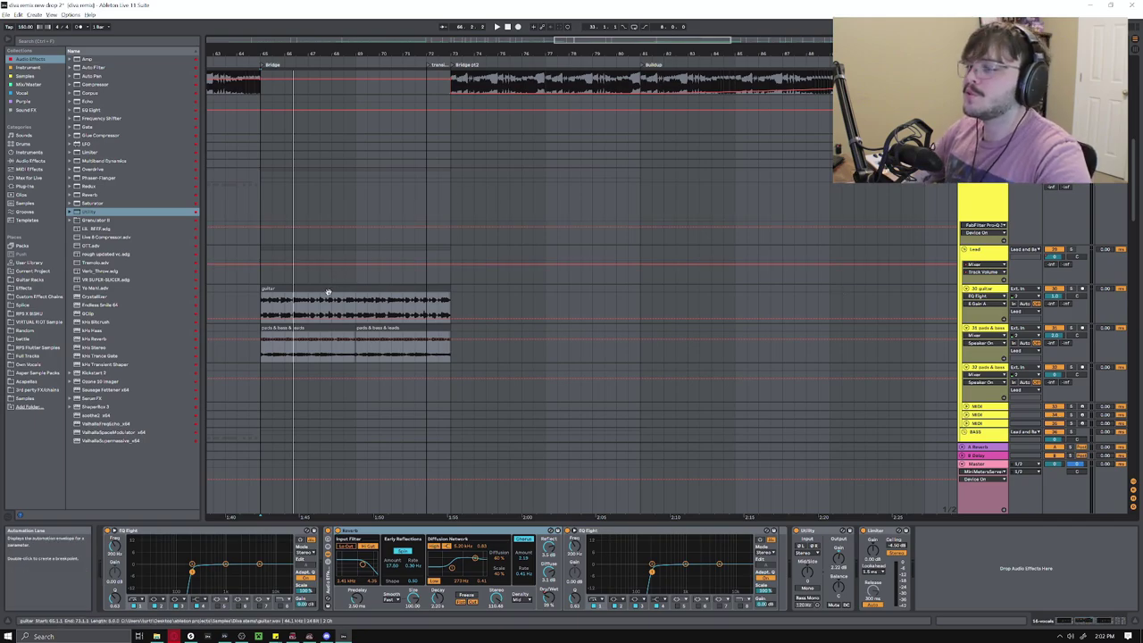
Play the Bridge from bar 65 with the 30 guitar track's effect chain shown
{"action": "scroll", "coordinate": [265, 294], "scroll_direction": "down", "scroll_amount": 3, "text": "ctrl"}
{"action": "scroll", "coordinate": [277, 304], "scroll_direction": "down", "scroll_amount": 2}
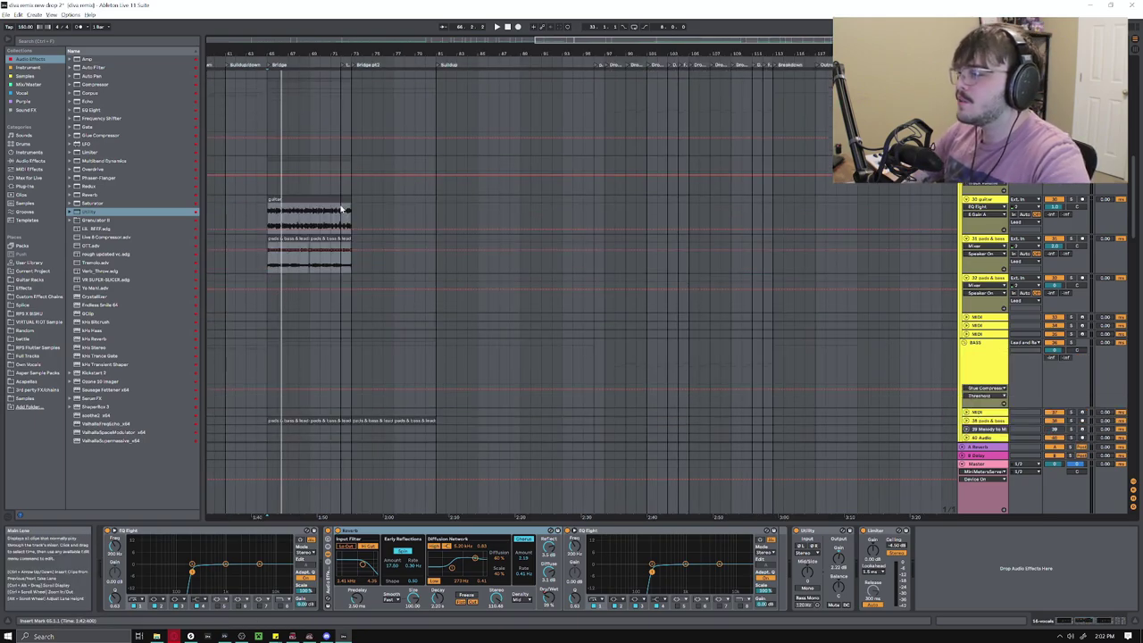
{"action": "left_click", "coordinate": [268, 215]}
{"action": "key", "text": "space"}
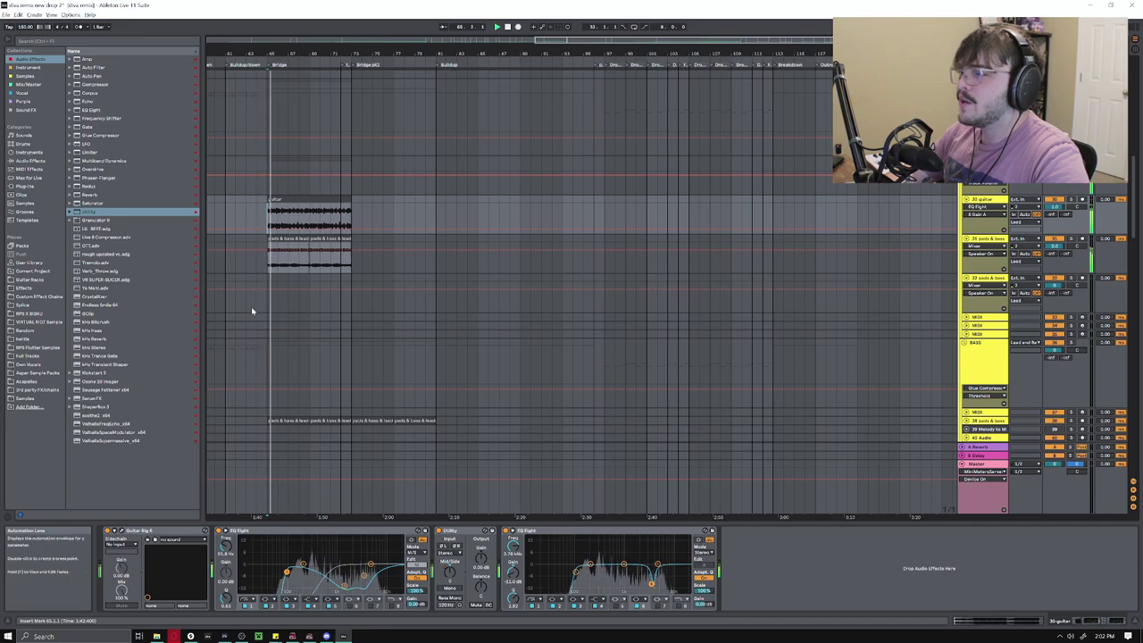
{"action": "left_click", "coordinate": [1071, 240]}
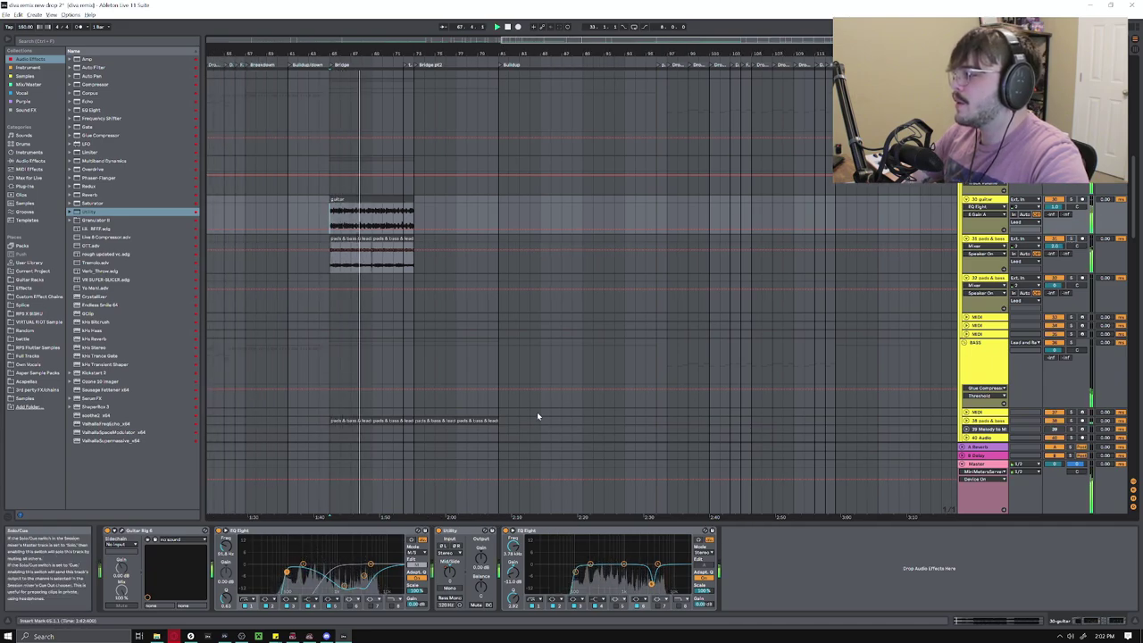
Show the 38 pads & bass track's effect chain and play it soloed through Bridge pt2 from bar 73
{"action": "scroll", "coordinate": [546, 414], "scroll_direction": "down", "scroll_amount": 2}
{"action": "scroll", "coordinate": [1046, 357], "scroll_direction": "down", "scroll_amount": 1}
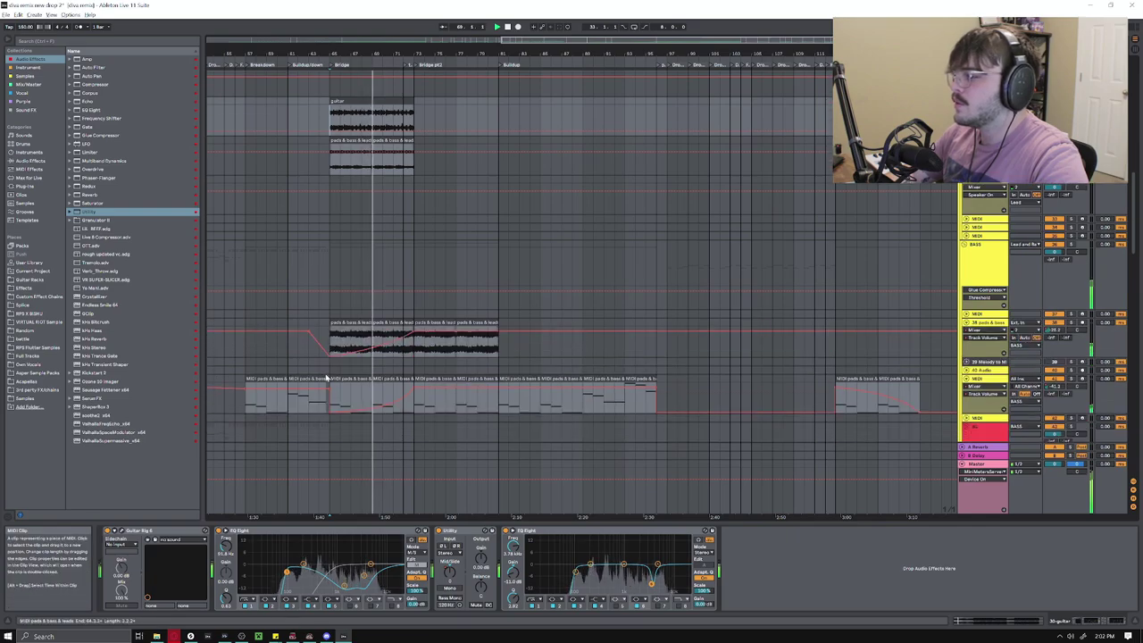
{"action": "left_click", "coordinate": [1047, 330]}
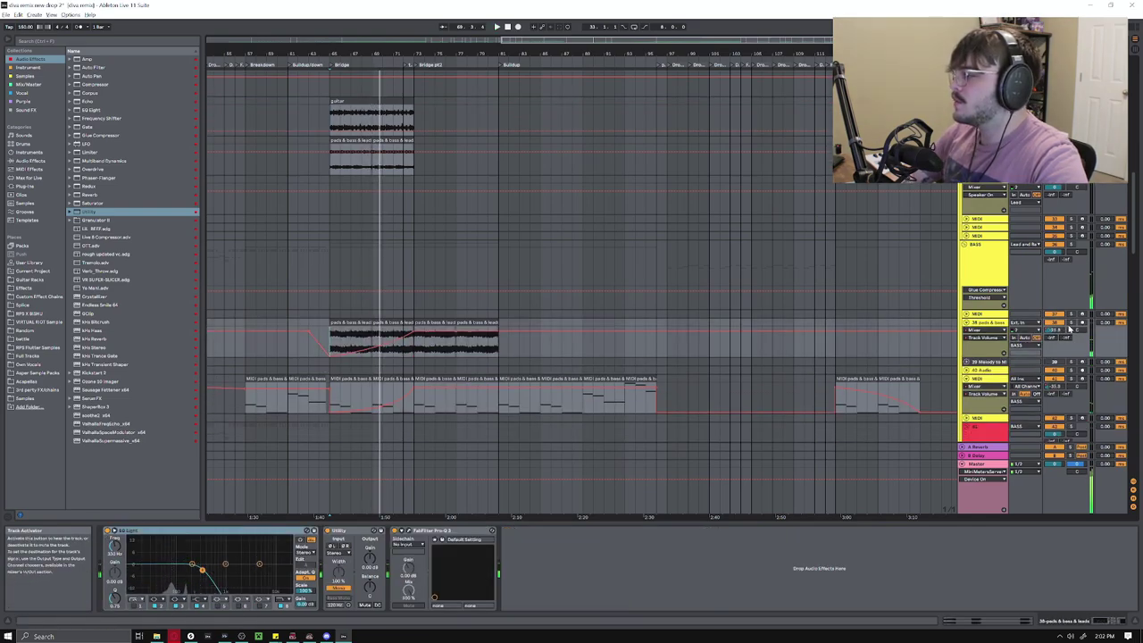
{"action": "left_click_drag", "start_coordinate": [371, 336], "coordinate": [415, 336]}
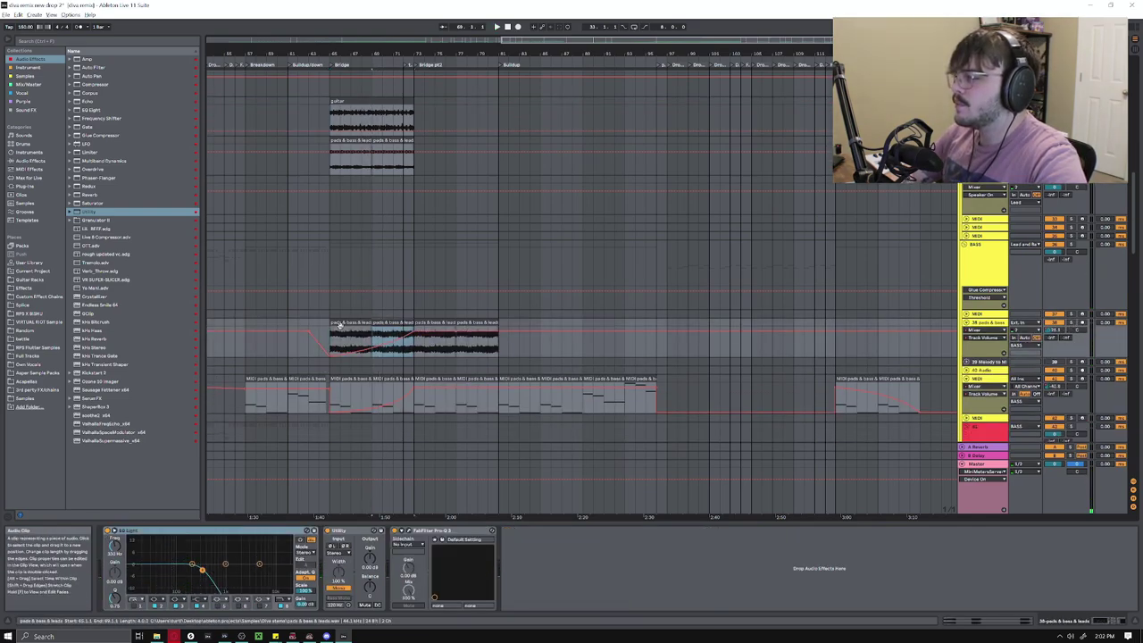
{"action": "left_click", "coordinate": [415, 336]}
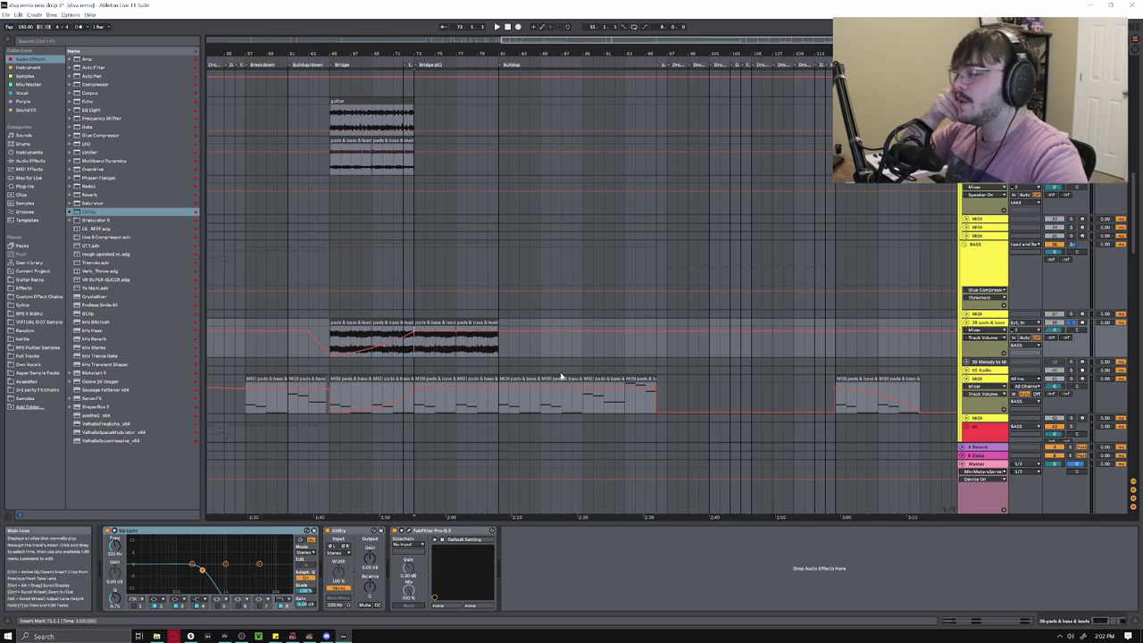
{"action": "key", "text": "space"}
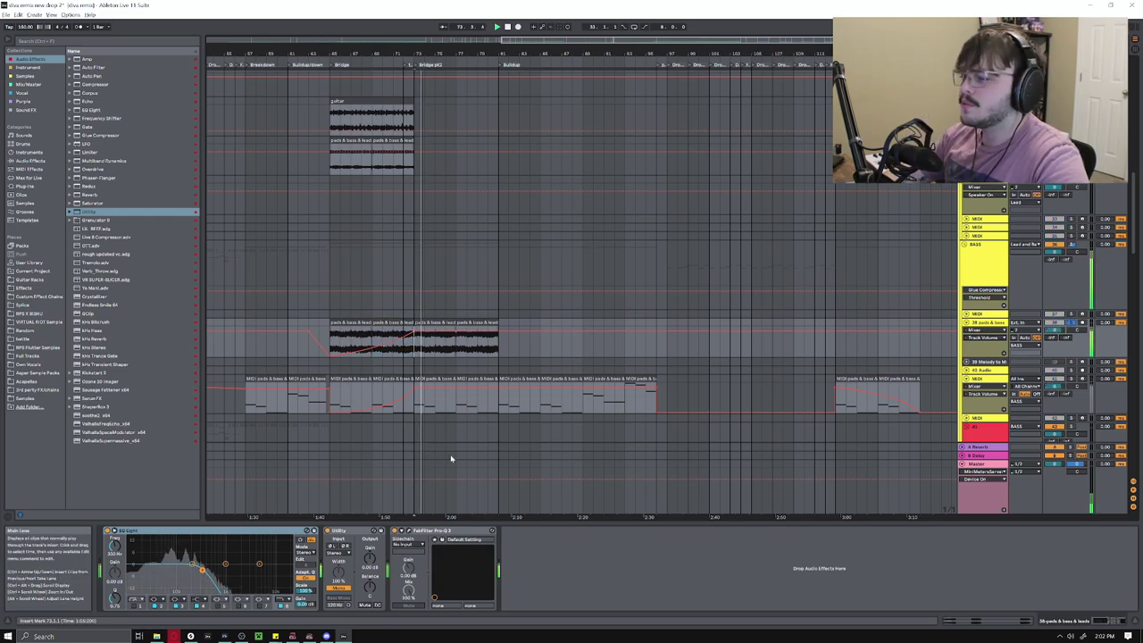
Audition the bass MIDI track at bar 73 and view its clips across the whole arrangement
{"action": "left_click", "coordinate": [414, 403]}
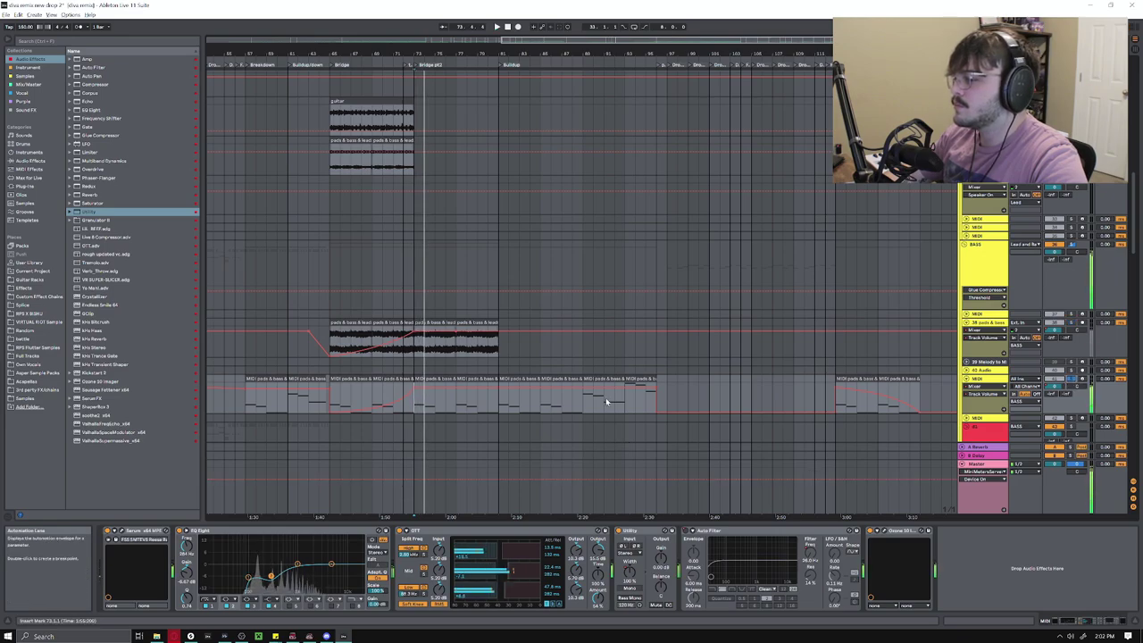
{"action": "key", "text": "space"}
{"action": "scroll", "coordinate": [346, 301], "scroll_direction": "down", "scroll_amount": 4}
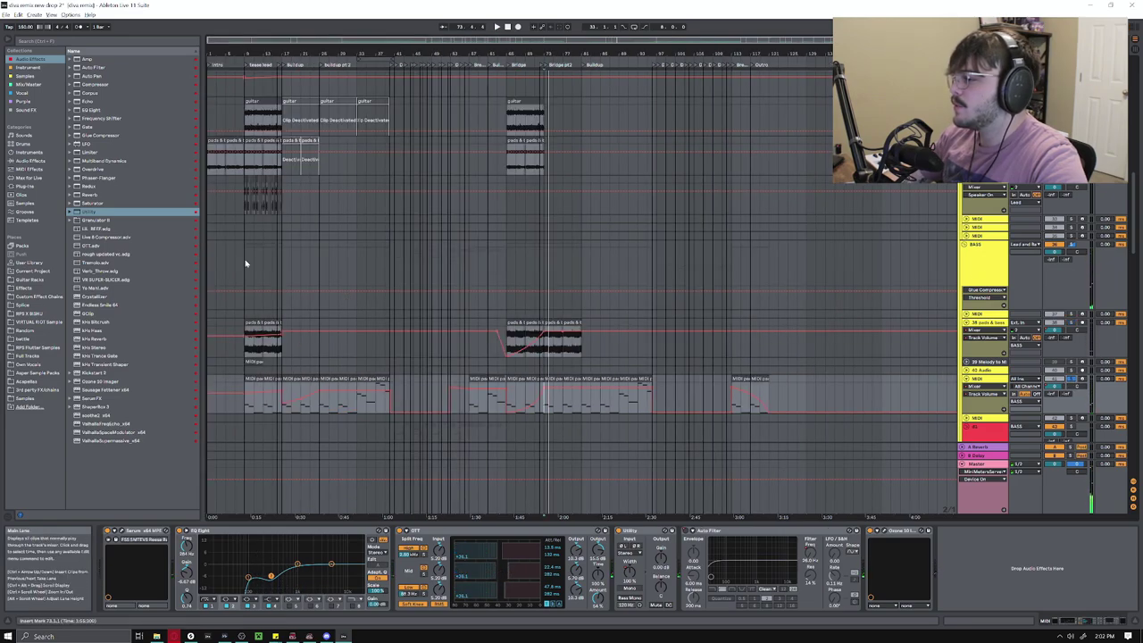
Select the lower OPEN SYNTH track at the Bridge, bar 65, and play it with its effect chain shown
{"action": "scroll", "coordinate": [564, 361], "scroll_direction": "down", "scroll_amount": 5}
{"action": "scroll", "coordinate": [707, 361], "scroll_direction": "down", "scroll_amount": 6}
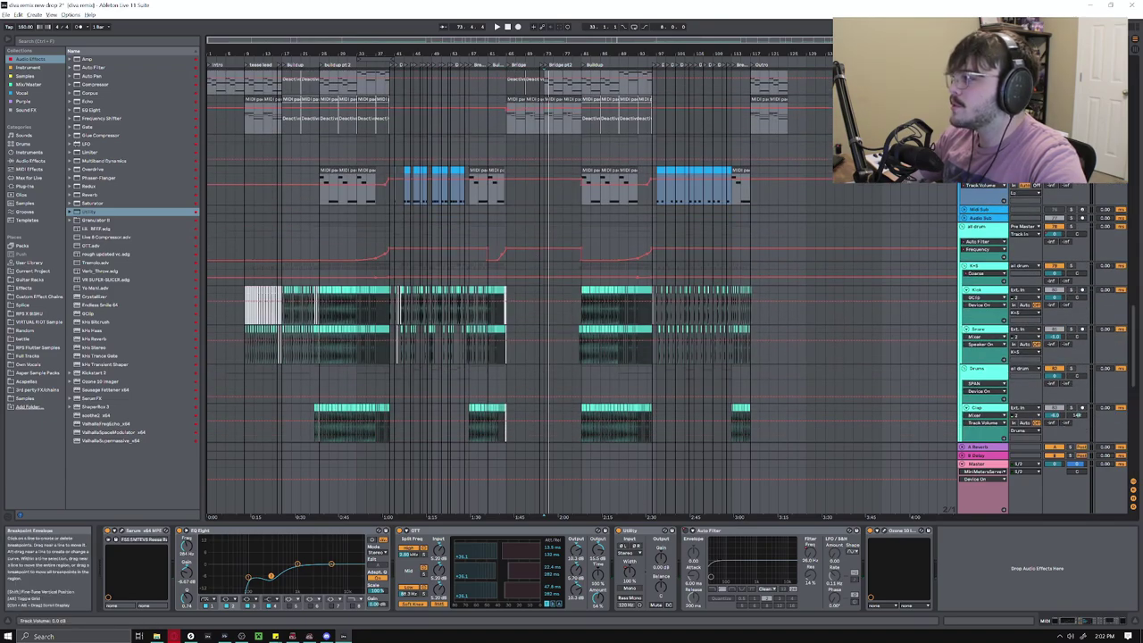
{"action": "left_click", "coordinate": [982, 100]}
{"action": "left_click", "coordinate": [511, 126]}
{"action": "key", "text": "space"}
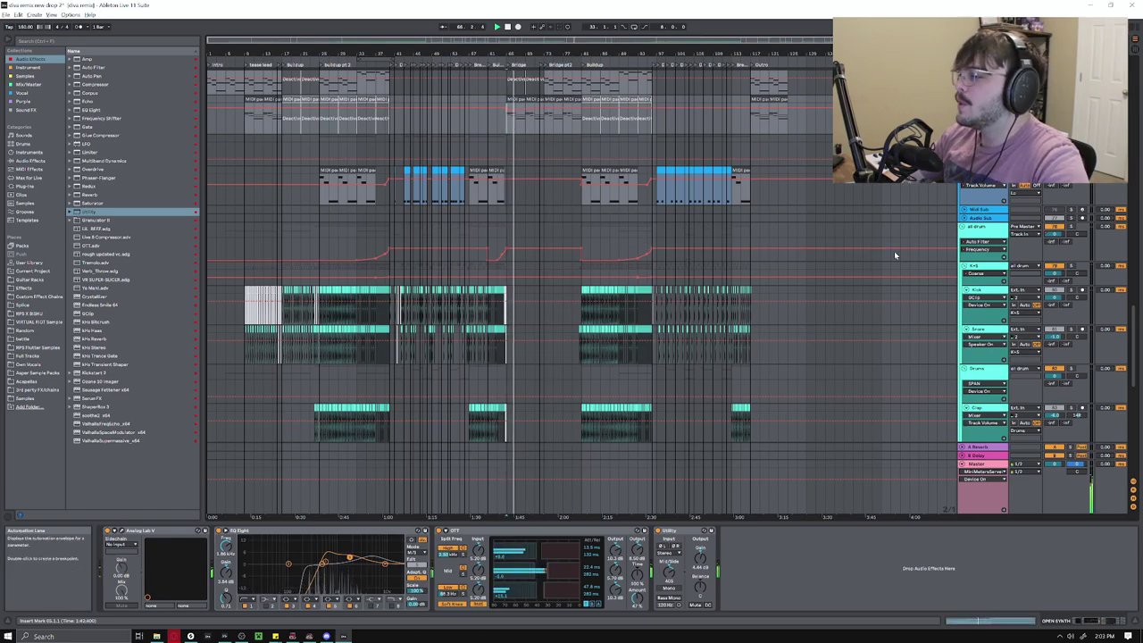
{"action": "key", "text": "space"}
Select the impact track and play the Bridge from bar 65 with its EQ Eight shown
{"action": "scroll", "coordinate": [658, 339], "scroll_direction": "down", "scroll_amount": 3}
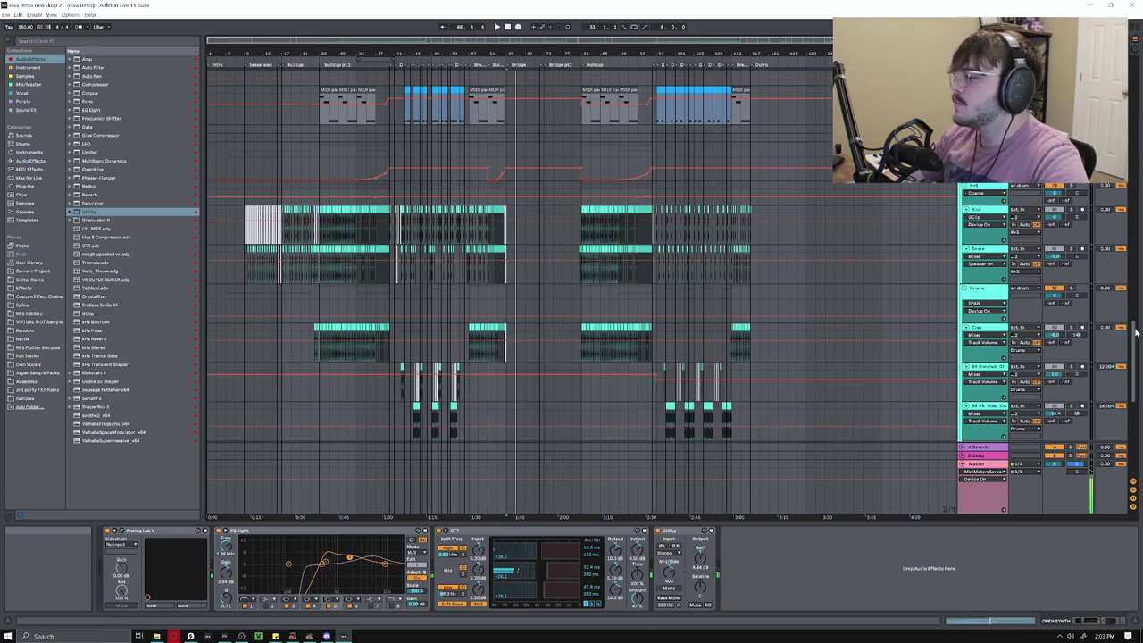
{"action": "left_click_drag", "start_coordinate": [1136, 332], "coordinate": [1136, 409]}
{"action": "left_click", "coordinate": [994, 320]}
{"action": "left_click", "coordinate": [1073, 319]}
{"action": "key", "text": "space"}
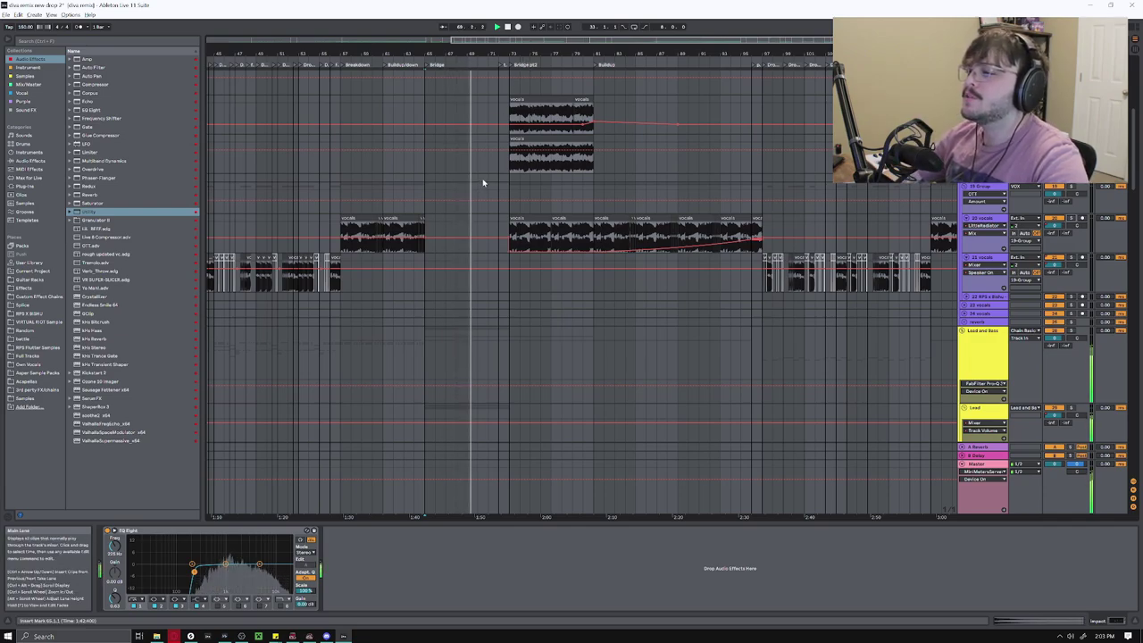
Select the 16 vocals track at Bridge pt2, bar 73, and inspect its Reverb chain and automation
{"action": "scroll", "coordinate": [484, 181], "scroll_direction": "up", "scroll_amount": 1}
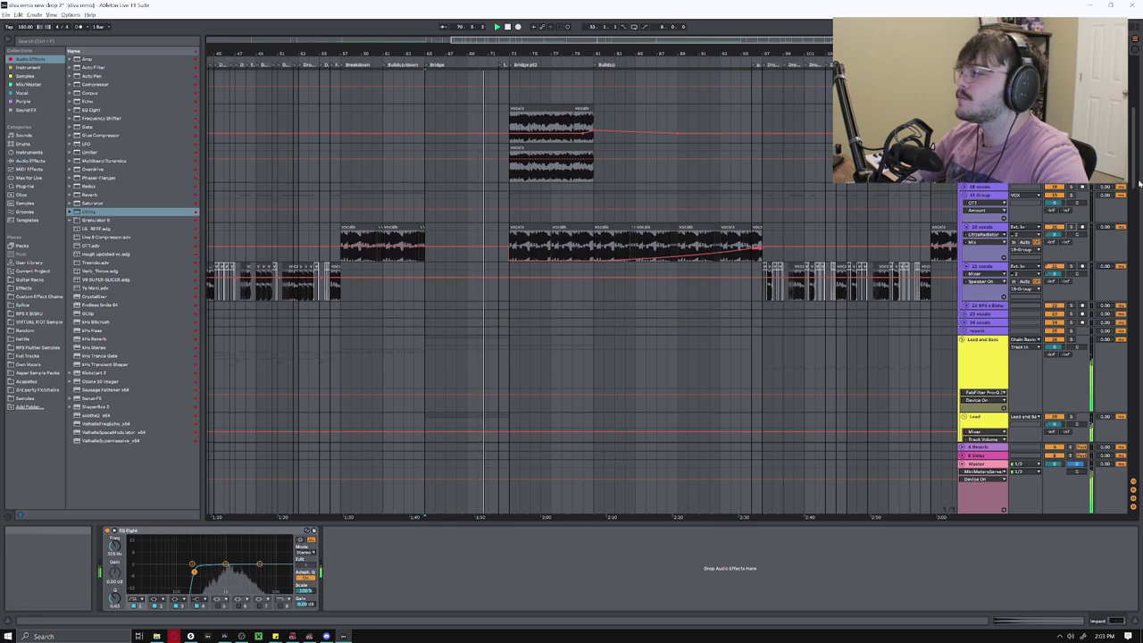
{"action": "left_click_drag", "start_coordinate": [1135, 166], "coordinate": [1135, 125]}
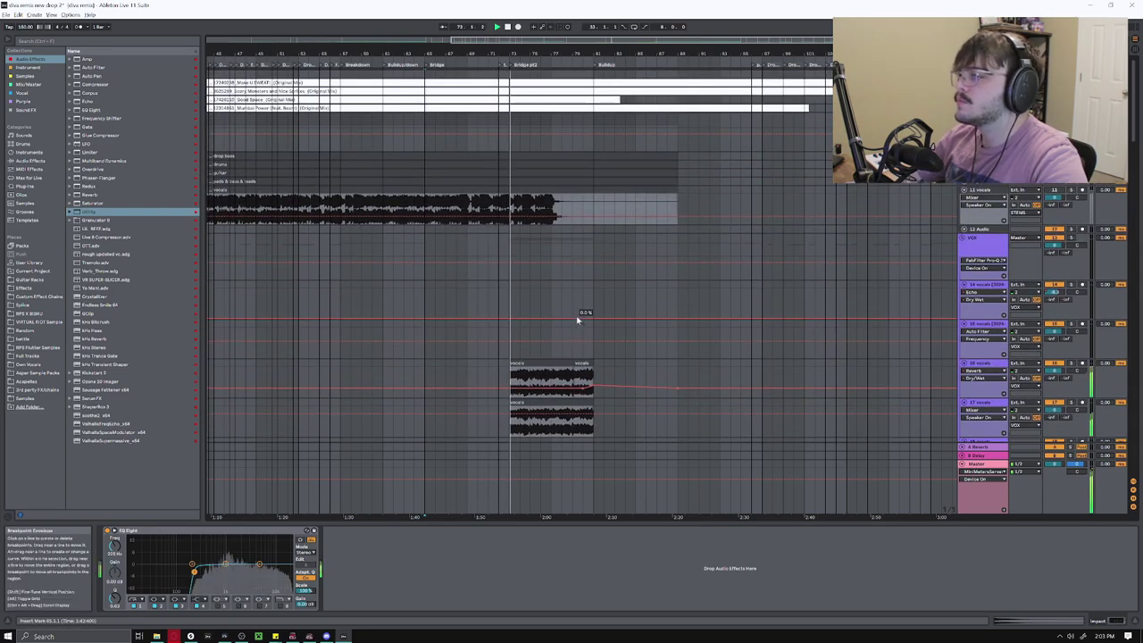
{"action": "scroll", "coordinate": [572, 344], "scroll_direction": "down", "scroll_amount": 2}
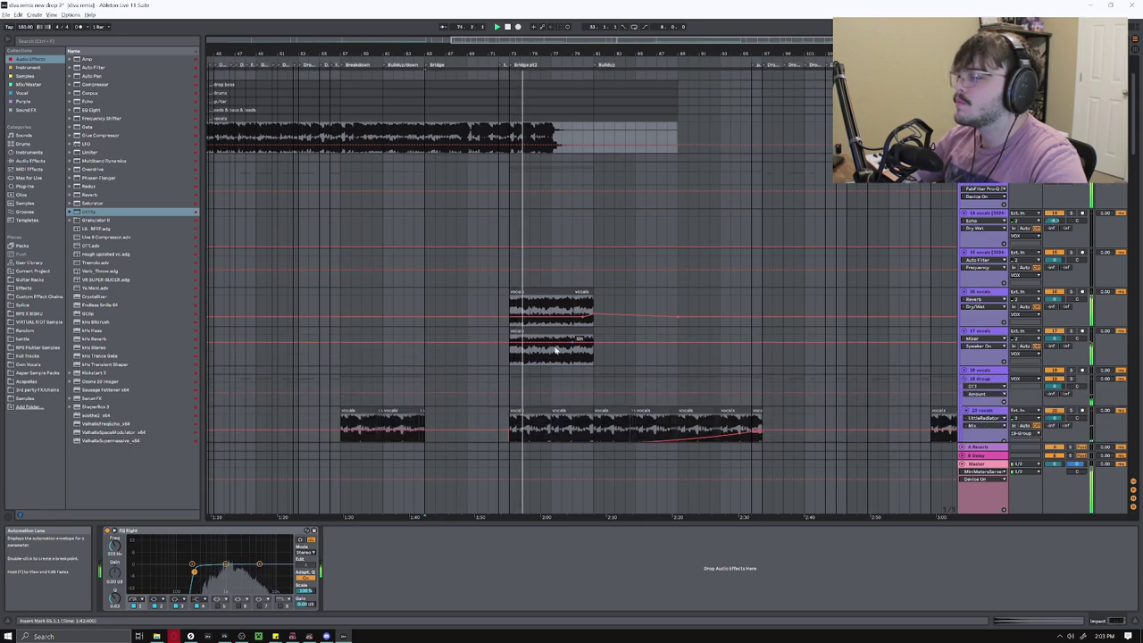
{"action": "left_click", "coordinate": [514, 307]}
{"action": "scroll", "coordinate": [572, 344], "scroll_direction": "down", "scroll_amount": 1}
{"action": "scroll", "coordinate": [571, 343], "scroll_direction": "down", "scroll_amount": 2}
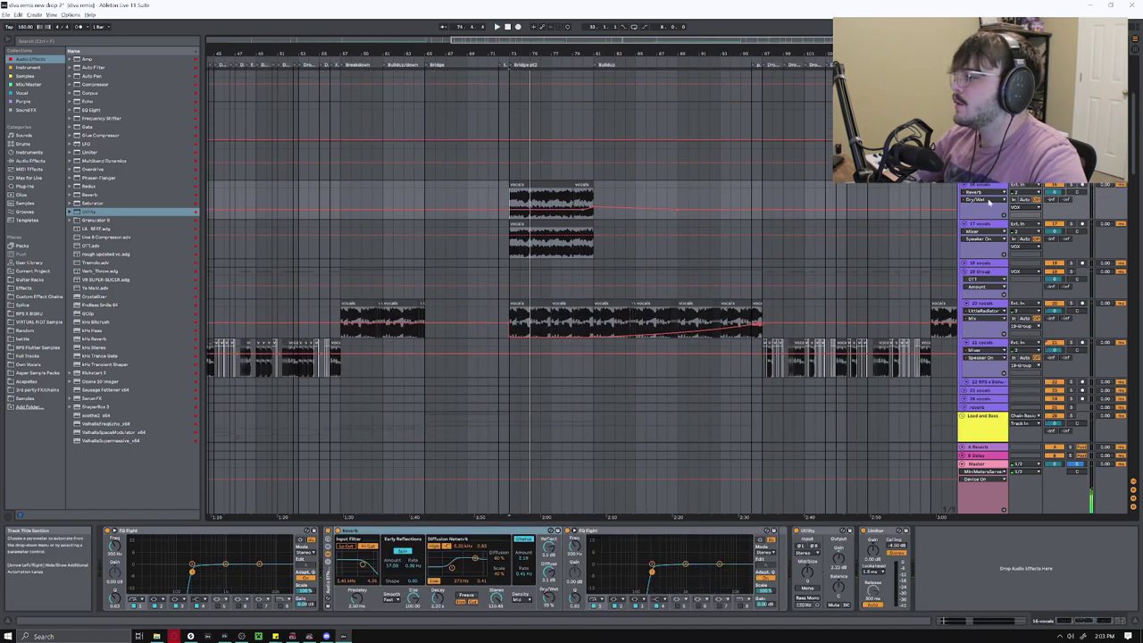
Select the 20 vocals track at bar 73 and show its Auto Filter Frequency automation
{"action": "scroll", "coordinate": [429, 277], "scroll_direction": "down", "scroll_amount": 5}
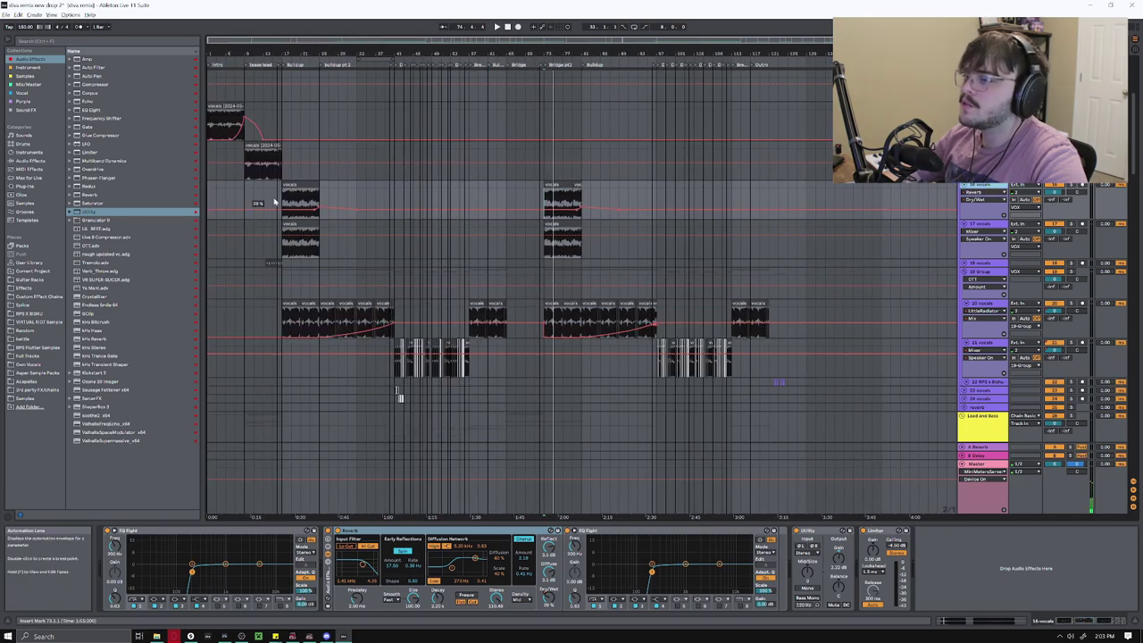
{"action": "scroll", "coordinate": [487, 236], "scroll_direction": "up", "scroll_amount": 3}
{"action": "scroll", "coordinate": [458, 284], "scroll_direction": "down", "scroll_amount": 1}
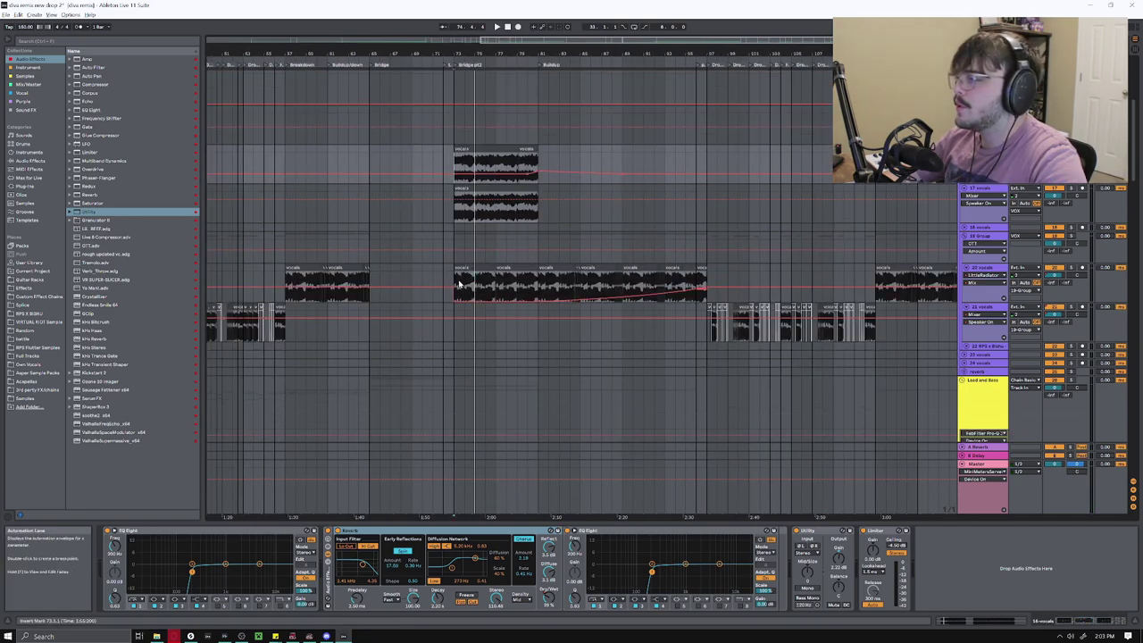
{"action": "left_click", "coordinate": [456, 276]}
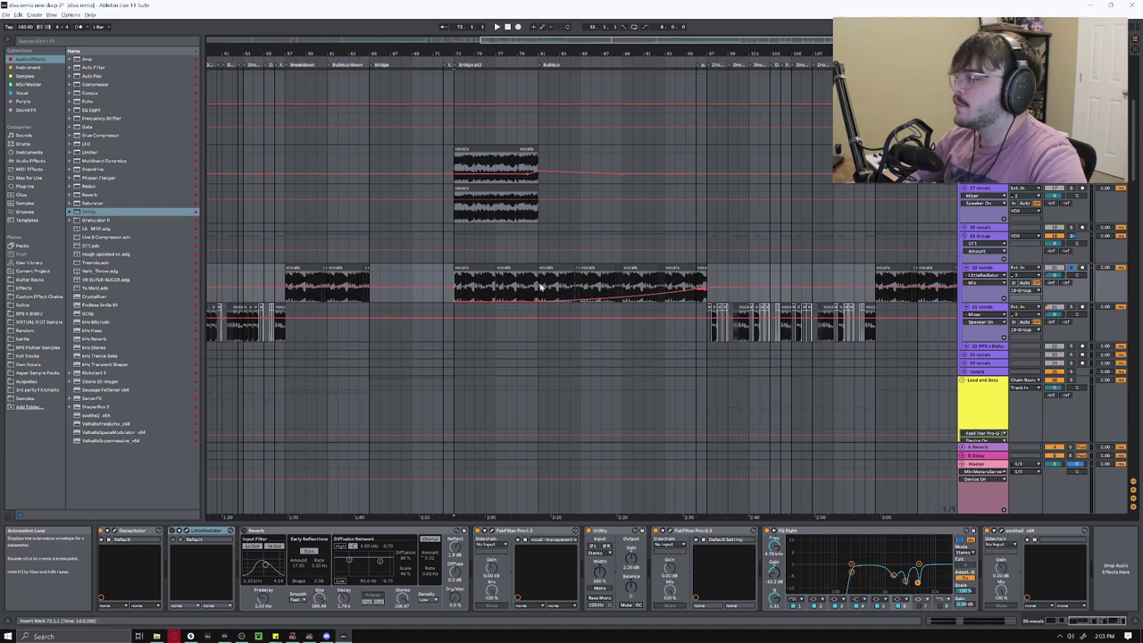
{"action": "left_click", "coordinate": [983, 293]}
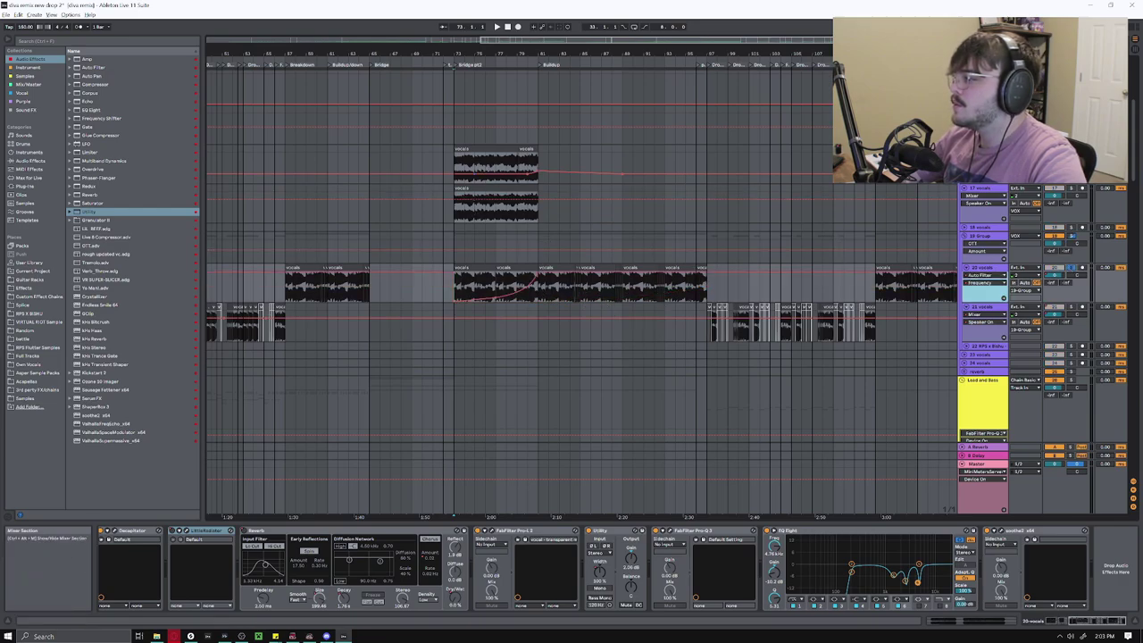
Select the 38 pads & bass track's clips from bar 73 to 81 and inspect the track's effect chain
{"action": "left_click_drag", "start_coordinate": [1135, 169], "coordinate": [1135, 271]}
{"action": "left_click", "coordinate": [467, 185]}
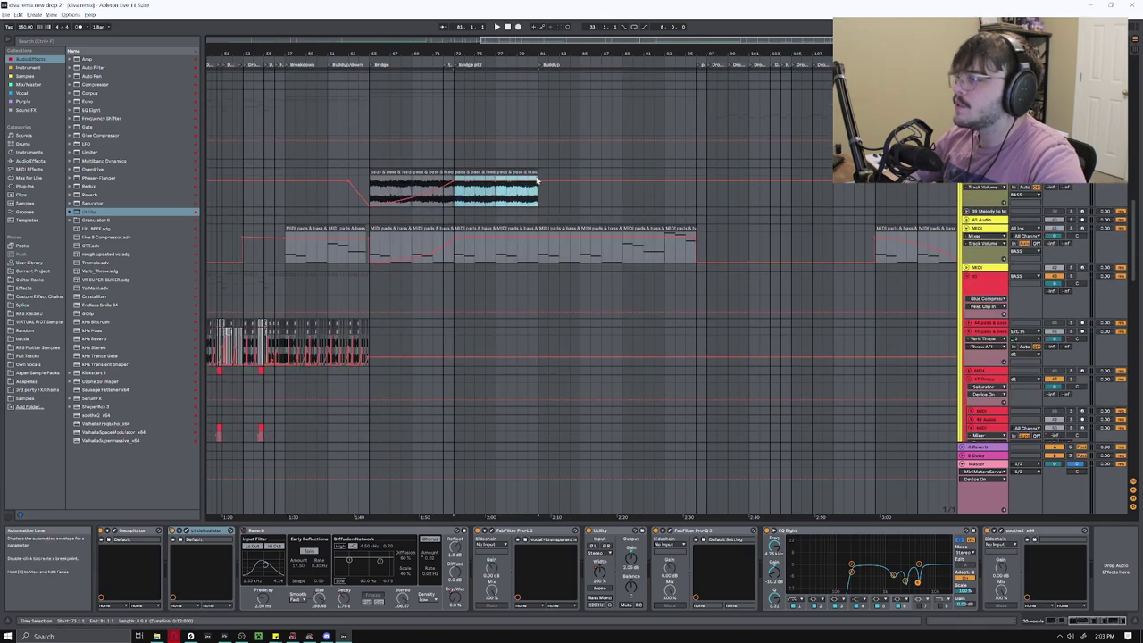
{"action": "left_click", "coordinate": [466, 201]}
{"action": "scroll", "coordinate": [456, 243], "scroll_direction": "down", "scroll_amount": 1}
{"action": "left_click_drag", "start_coordinate": [1133, 239], "coordinate": [1133, 321]}
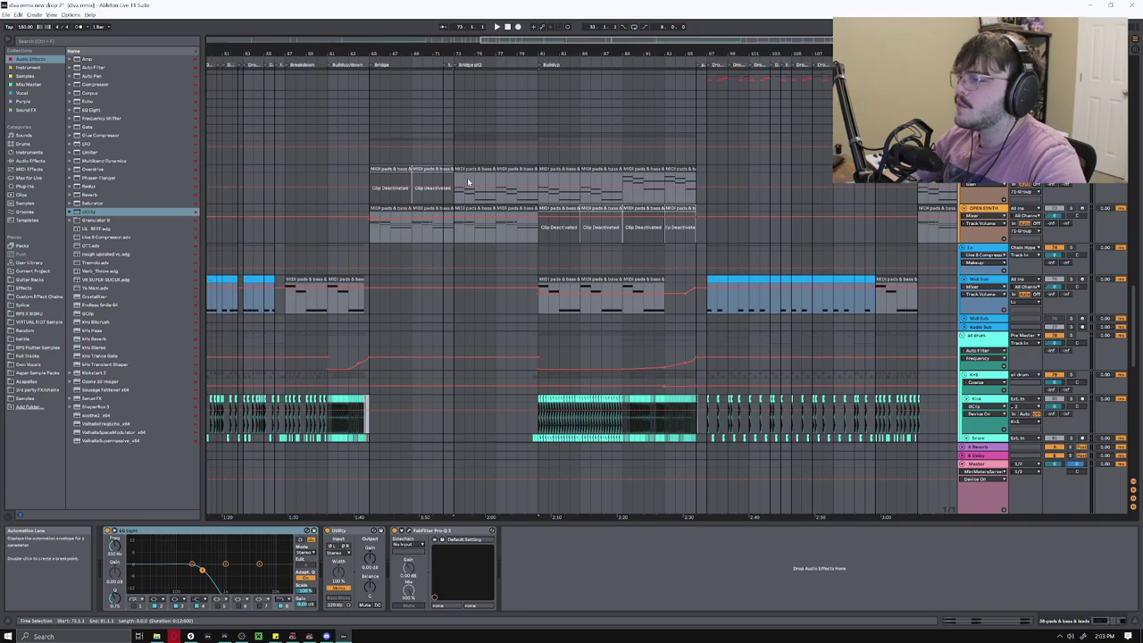
Inspect the effect chains of the 71-Group and OPEN SYNTH tracks and look over the drum tracks below them
{"action": "left_click", "coordinate": [541, 194]}
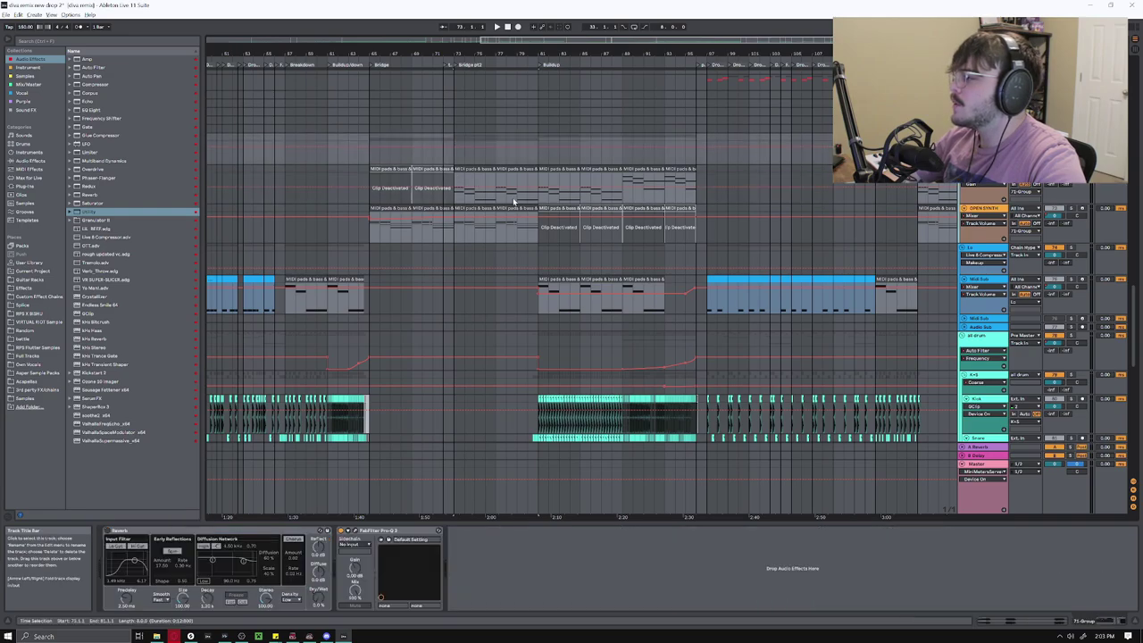
{"action": "left_click", "coordinate": [1090, 226]}
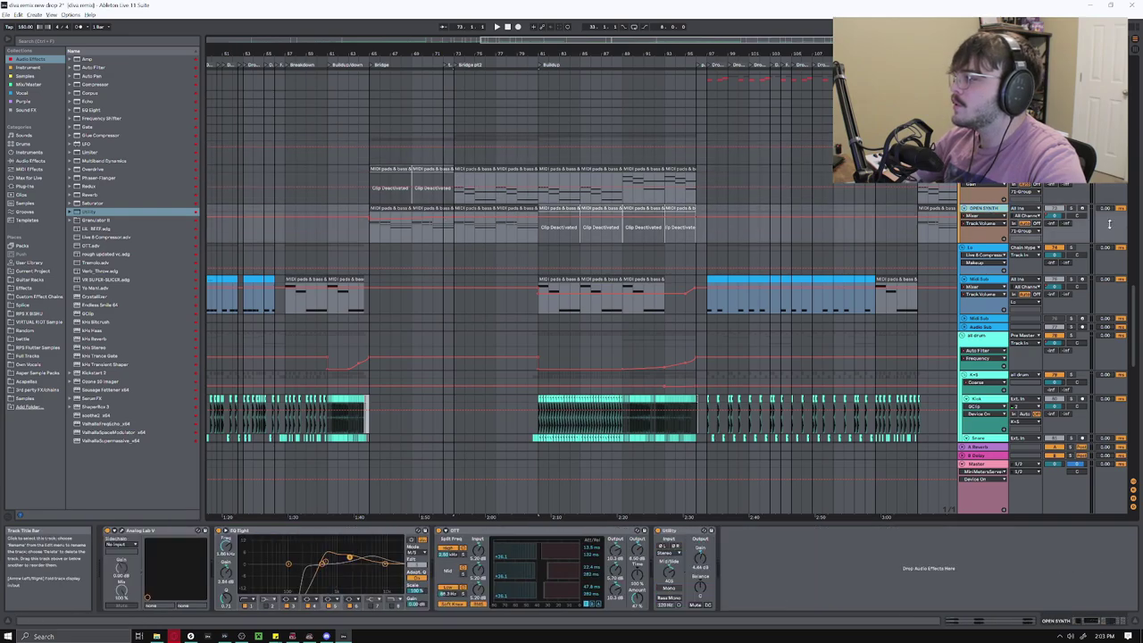
{"action": "left_click_drag", "start_coordinate": [1132, 315], "coordinate": [1104, 404]}
{"action": "scroll", "coordinate": [1104, 404], "scroll_direction": "up", "scroll_amount": 1}
{"action": "scroll", "coordinate": [1105, 392], "scroll_direction": "up", "scroll_amount": 20}
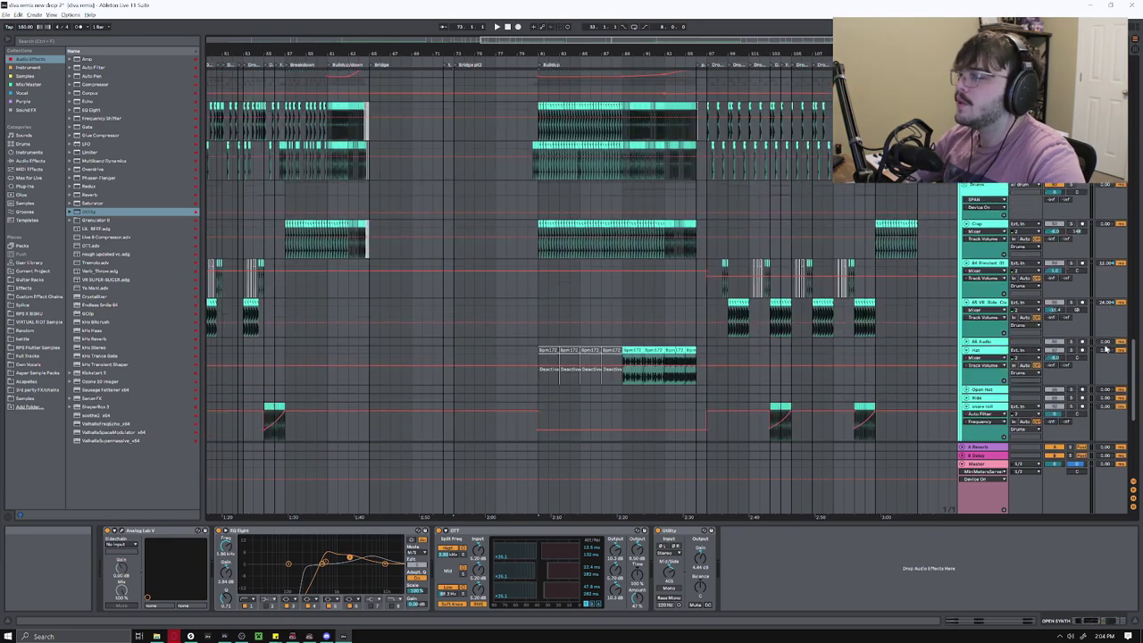
Play the end of Bridge pt2 into the Buildup from bar 78 with the 16 vocals track's chain shown
{"action": "left_click", "coordinate": [518, 296]}
{"action": "key", "text": "space"}
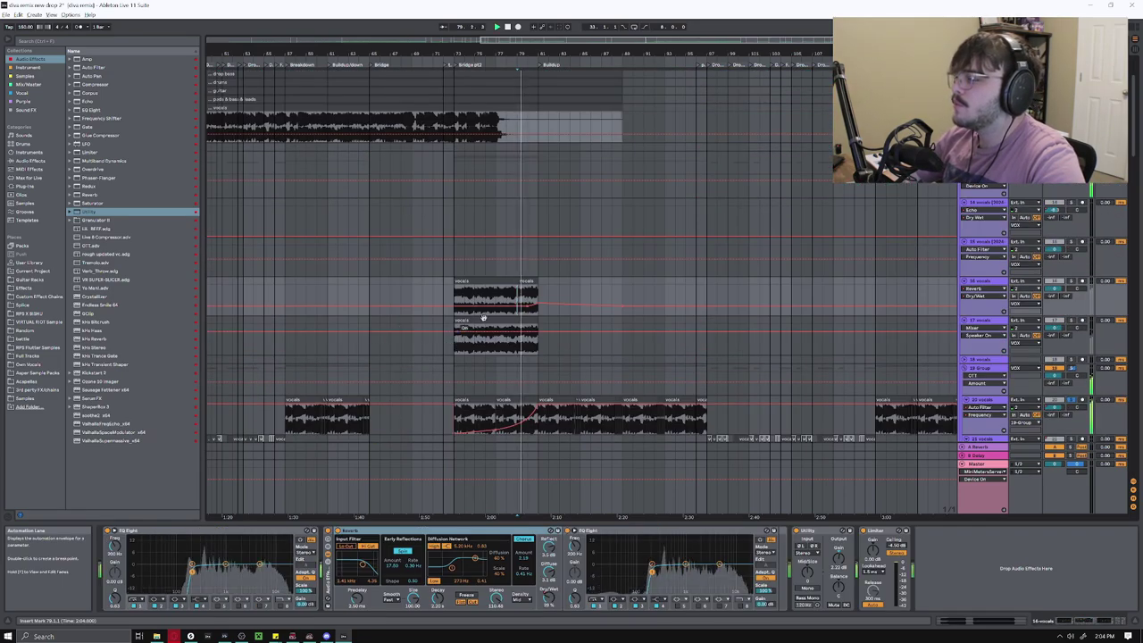
{"action": "key", "text": "space"}
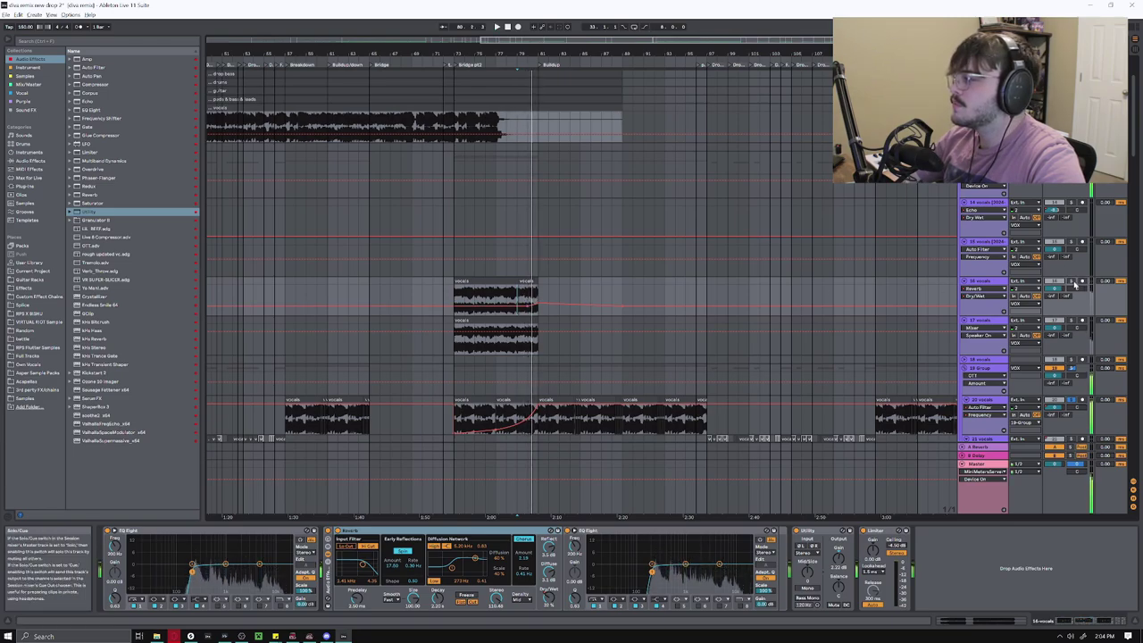
{"action": "key", "text": "space"}
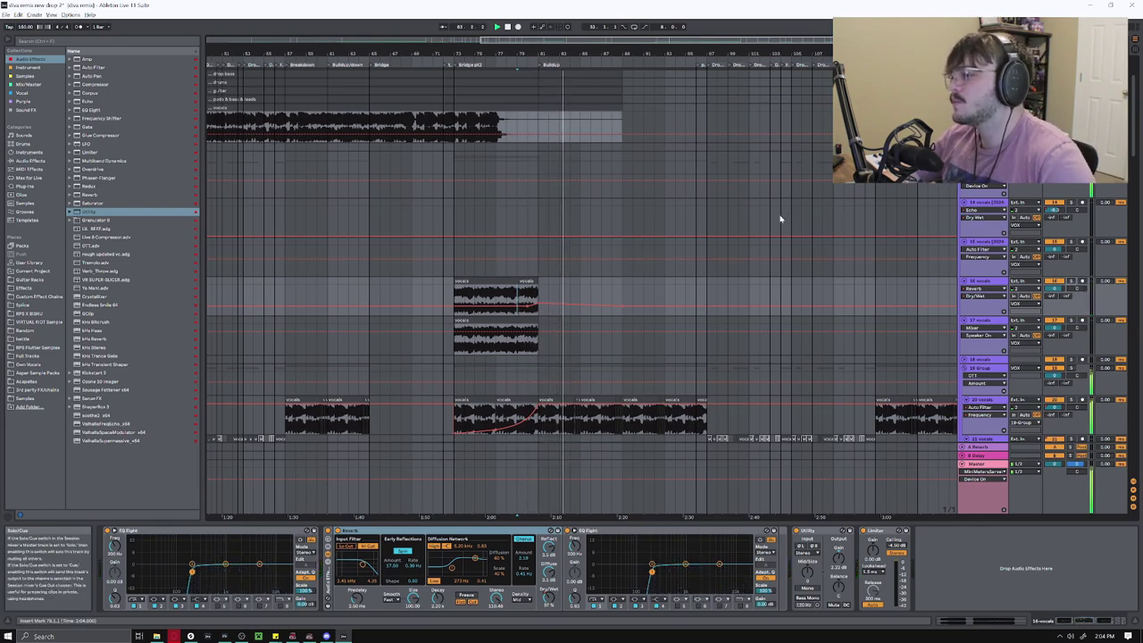
Examine the synth, sub and drum clips where the second Buildup begins at bar 81
{"action": "scroll", "coordinate": [457, 349], "scroll_direction": "up", "scroll_amount": 15}
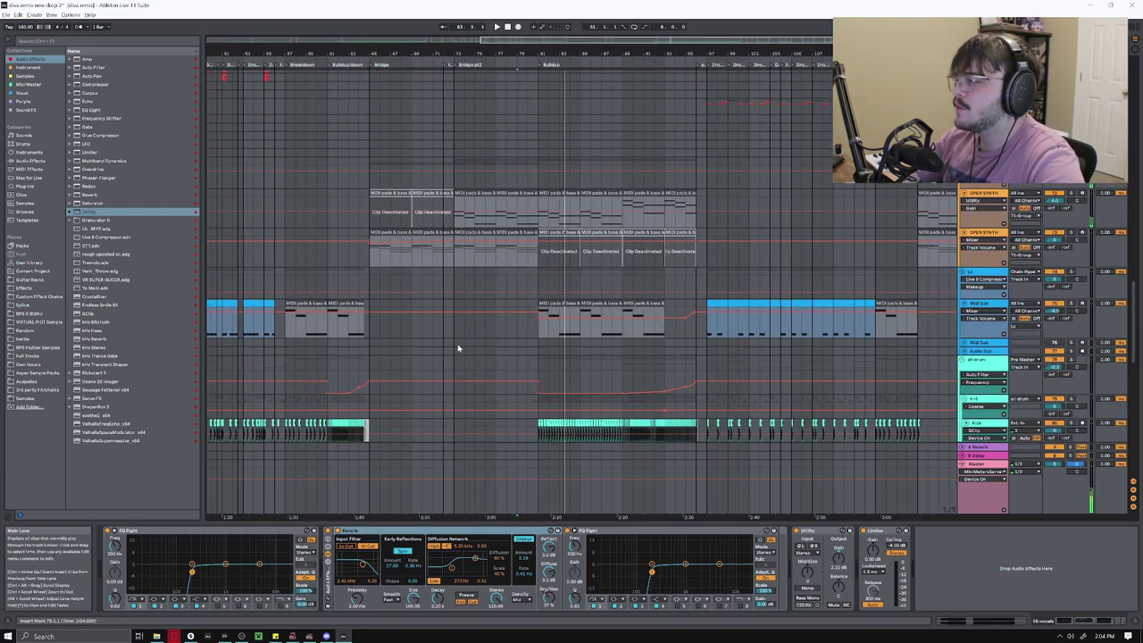
{"action": "scroll", "coordinate": [457, 348], "scroll_direction": "down", "scroll_amount": 3}
{"action": "scroll", "coordinate": [527, 393], "scroll_direction": "down", "scroll_amount": 1}
{"action": "scroll", "coordinate": [506, 395], "scroll_direction": "up", "scroll_amount": 5}
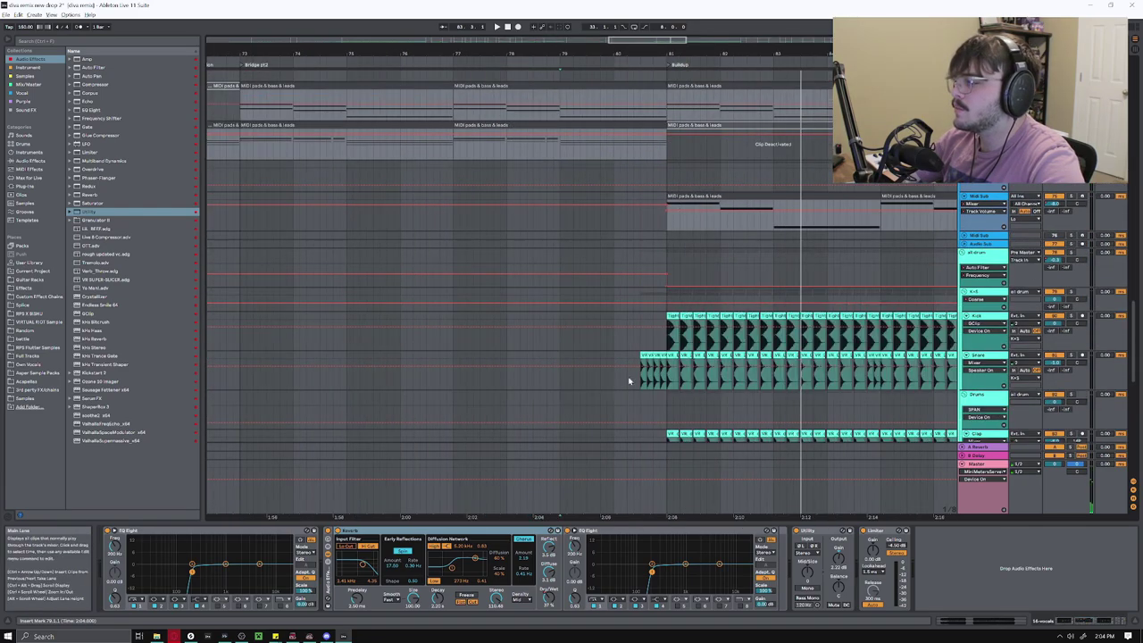
{"action": "scroll", "coordinate": [645, 369], "scroll_direction": "down", "scroll_amount": 5, "text": "ctrl"}
{"action": "scroll", "coordinate": [607, 376], "scroll_direction": "down", "scroll_amount": 3}
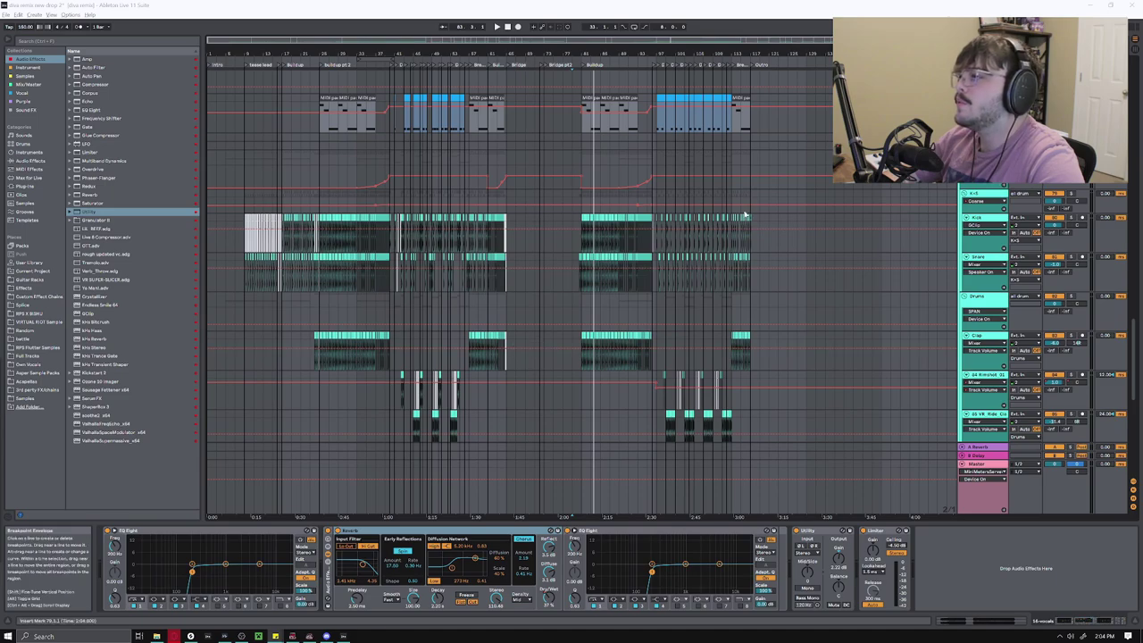
Show the Mid Sub track at the second drop, bar 97, and switch to the text-filled Sticky Notes window
{"action": "scroll", "coordinate": [730, 224], "scroll_direction": "up", "scroll_amount": 3, "text": "ctrl"}
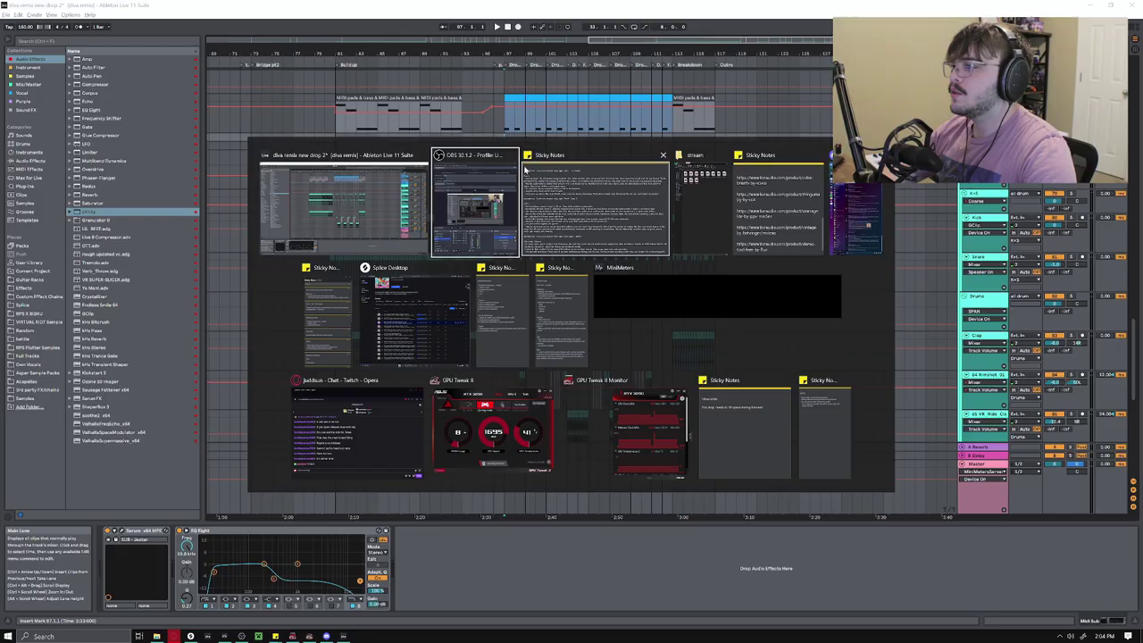
{"action": "left_click", "coordinate": [525, 170]}
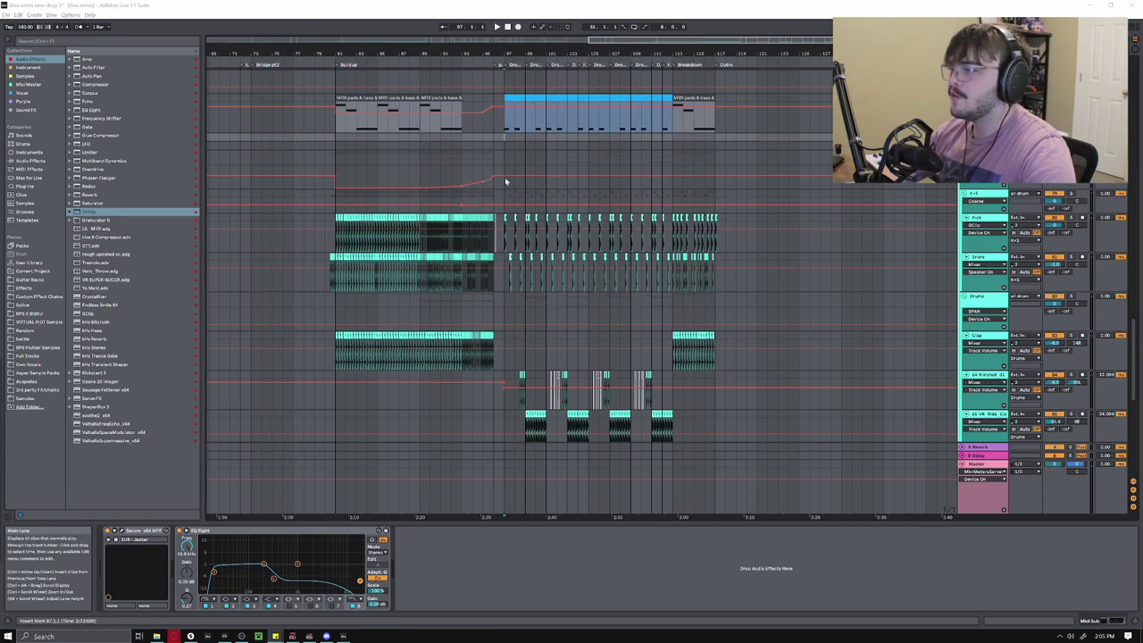
Inspect the effect chains of the Audio Sub and all drum tracks and look over the drum and FX tracks below them
{"action": "left_click", "coordinate": [506, 147]}
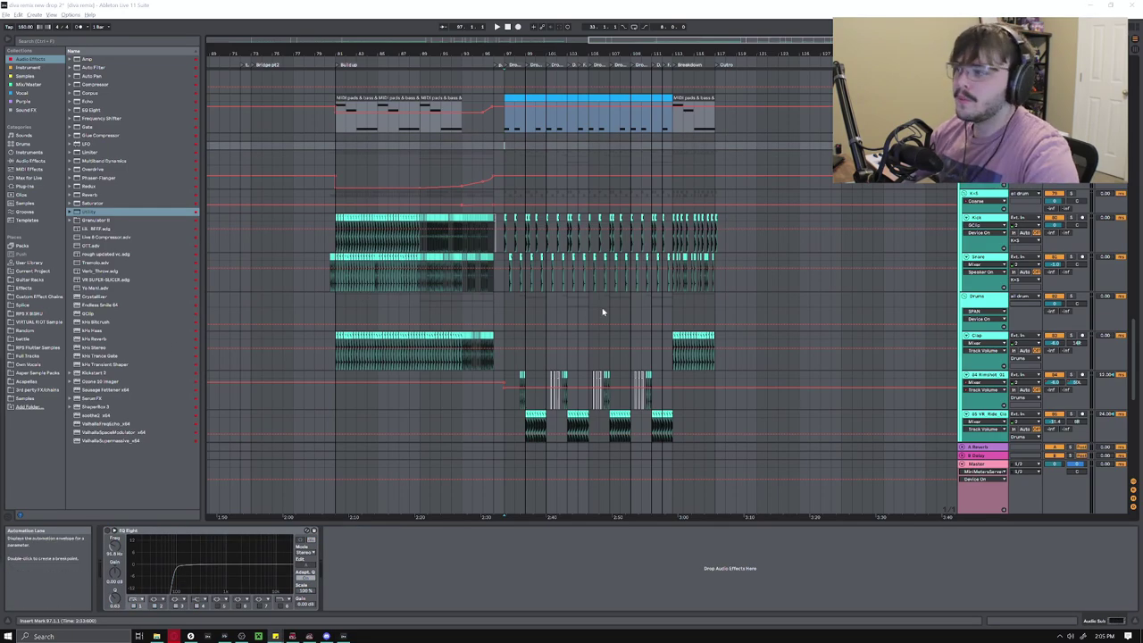
{"action": "left_click", "coordinate": [494, 154]}
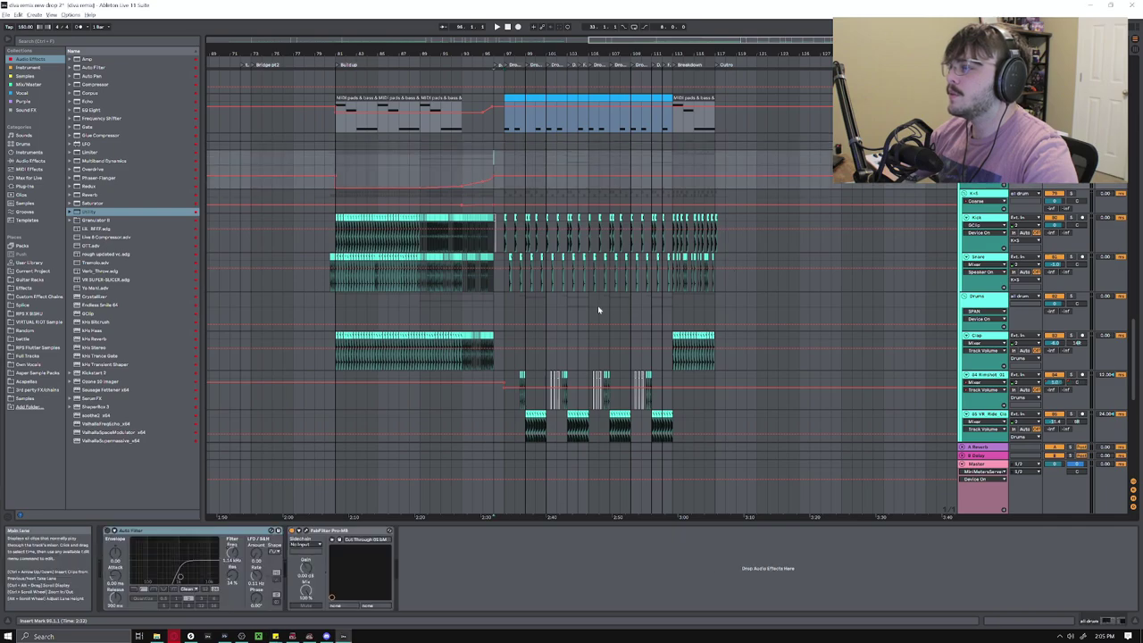
{"action": "left_click_drag", "start_coordinate": [1136, 341], "coordinate": [1135, 328]}
{"action": "scroll", "coordinate": [1128, 357], "scroll_direction": "down", "scroll_amount": 8}
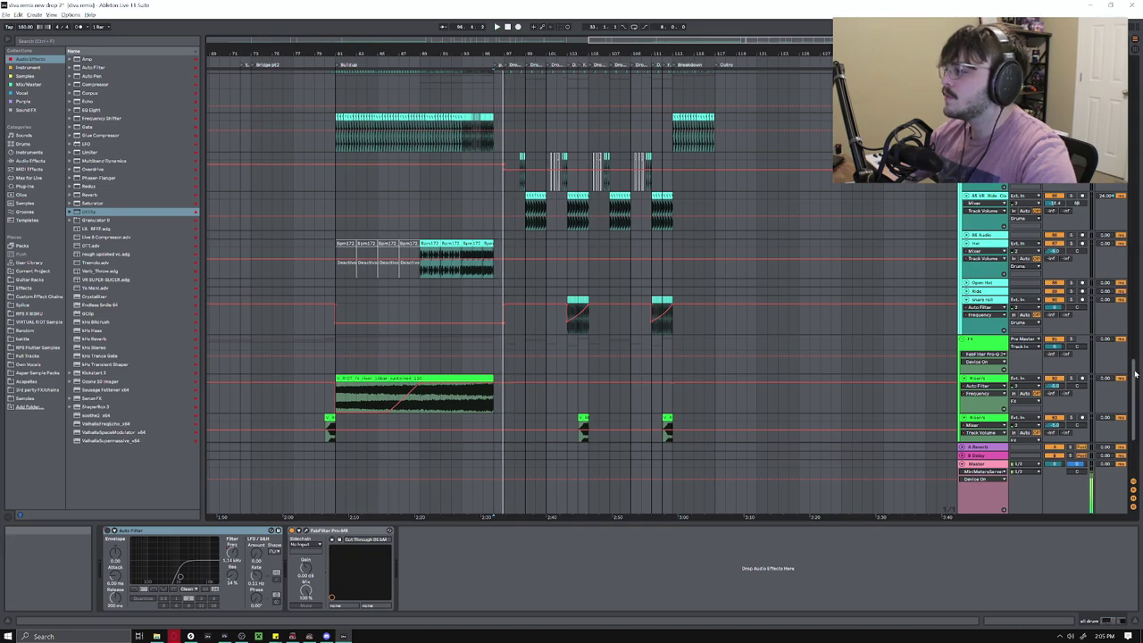
Unfold the two red MIDI tracks in the 59 Group and frame their clips at the second drop
{"action": "left_click_drag", "start_coordinate": [1134, 375], "coordinate": [1133, 284]}
{"action": "scroll", "coordinate": [496, 235], "scroll_direction": "down", "scroll_amount": 3}
{"action": "scroll", "coordinate": [492, 260], "scroll_direction": "up", "scroll_amount": 3}
{"action": "left_click", "coordinate": [971, 229]}
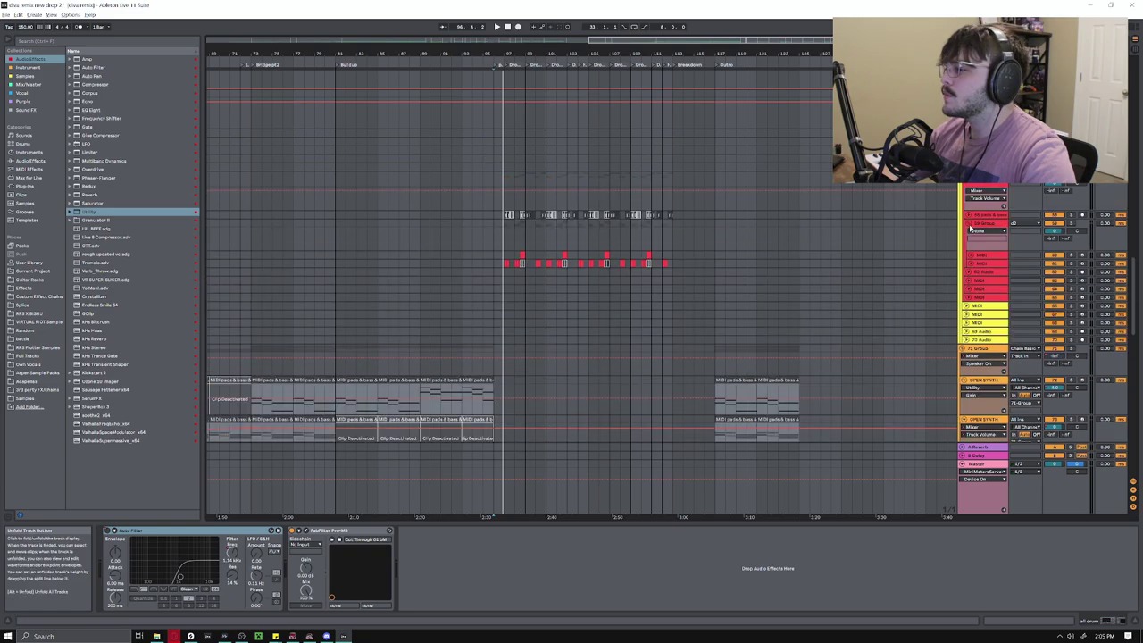
{"action": "left_click", "coordinate": [972, 264]}
{"action": "left_click", "coordinate": [972, 256]}
{"action": "scroll", "coordinate": [542, 309], "scroll_direction": "up", "scroll_amount": 5}
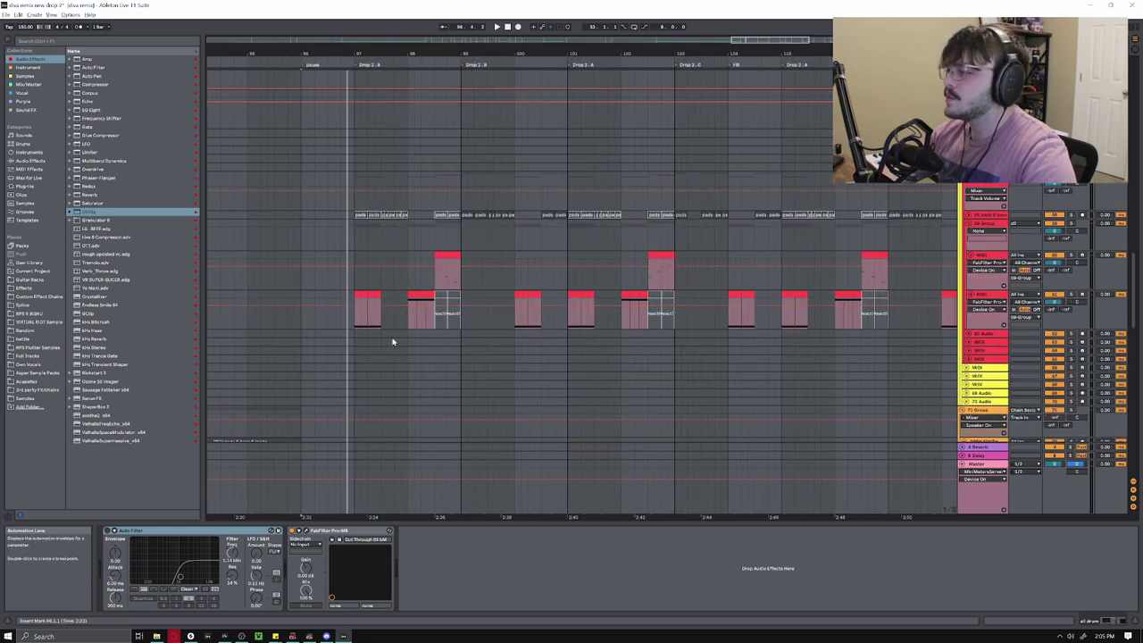
Play Drop 2 from bar 97 with the lower red MIDI track's chain shown, and inspect the Mid Sub track's chain
{"action": "left_click", "coordinate": [337, 330]}
{"action": "key", "text": "space"}
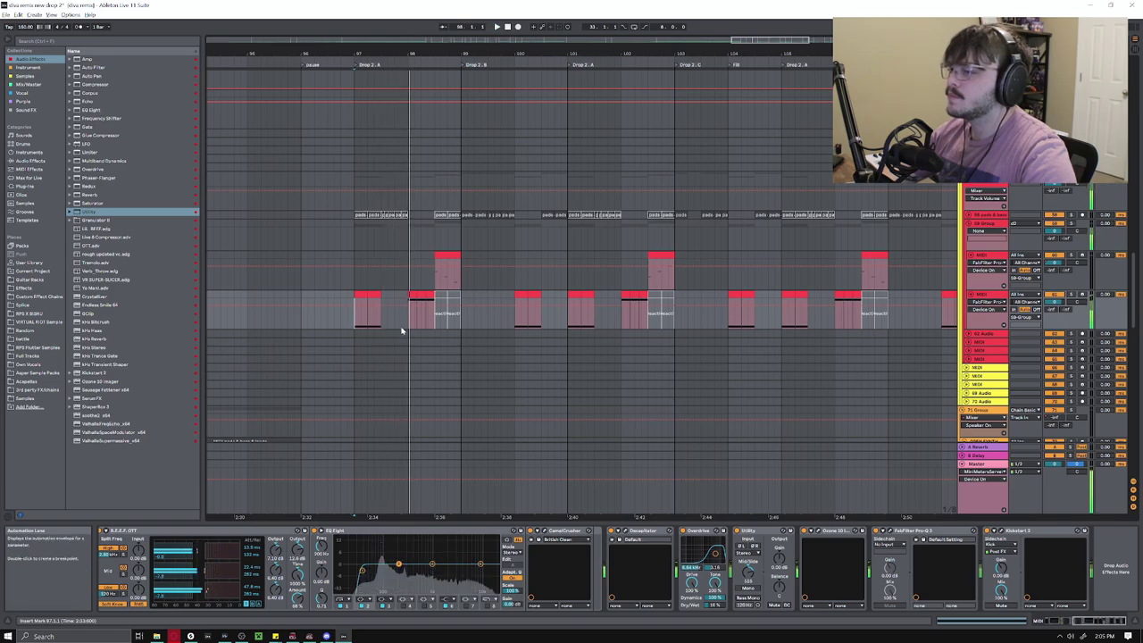
{"action": "scroll", "coordinate": [1134, 272], "scroll_direction": "down", "scroll_amount": 5}
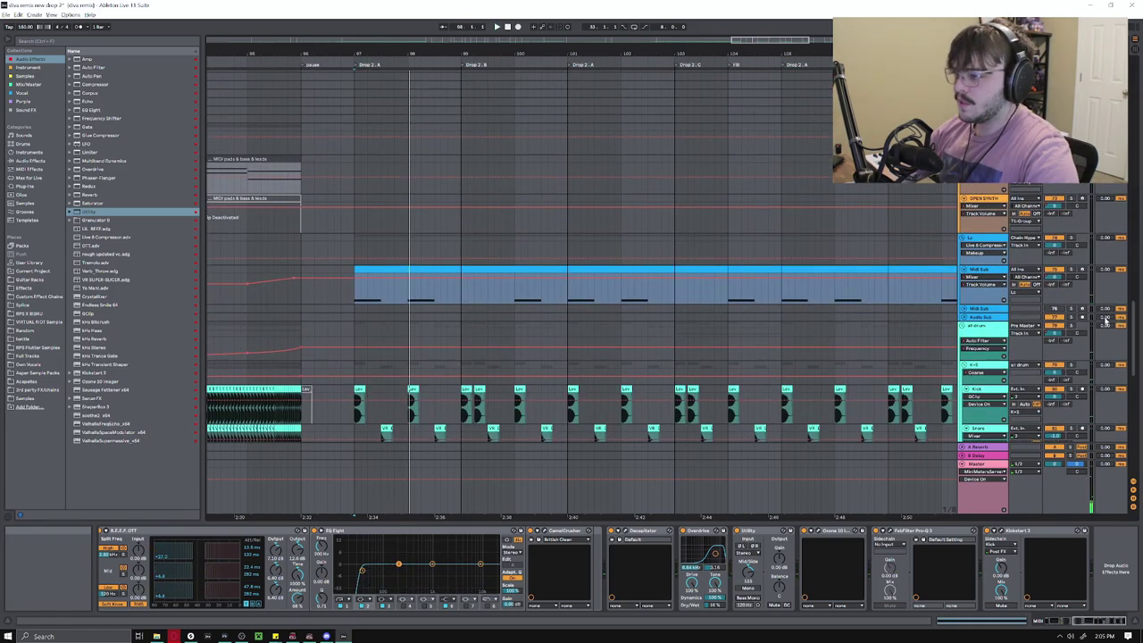
{"action": "left_click", "coordinate": [353, 302]}
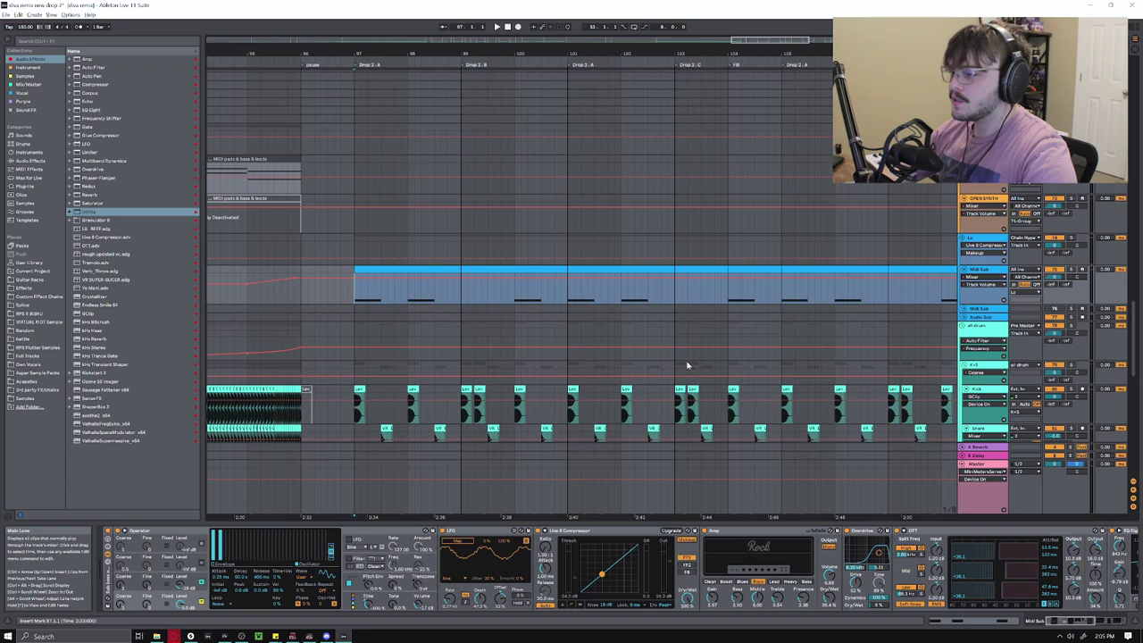
Unfold the 96 and 97 FX tracks and audition the drop from the one-shot clip at bar 97
{"action": "scroll", "coordinate": [1107, 358], "scroll_direction": "down", "scroll_amount": 10}
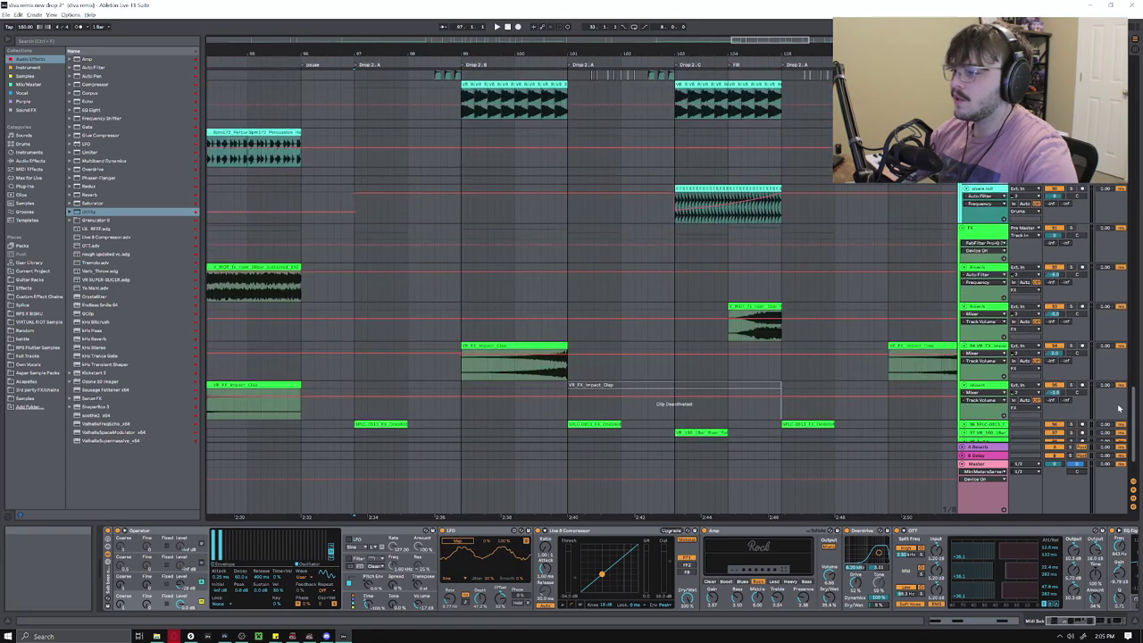
{"action": "left_click", "coordinate": [964, 366]}
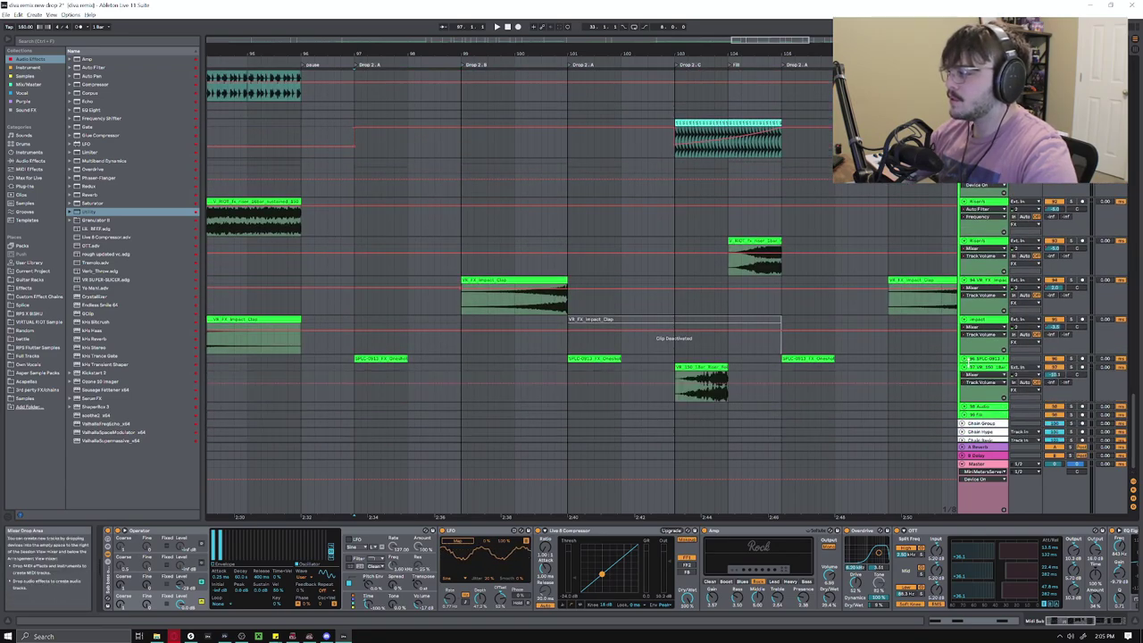
{"action": "left_click", "coordinate": [964, 358]}
{"action": "left_click", "coordinate": [354, 384]}
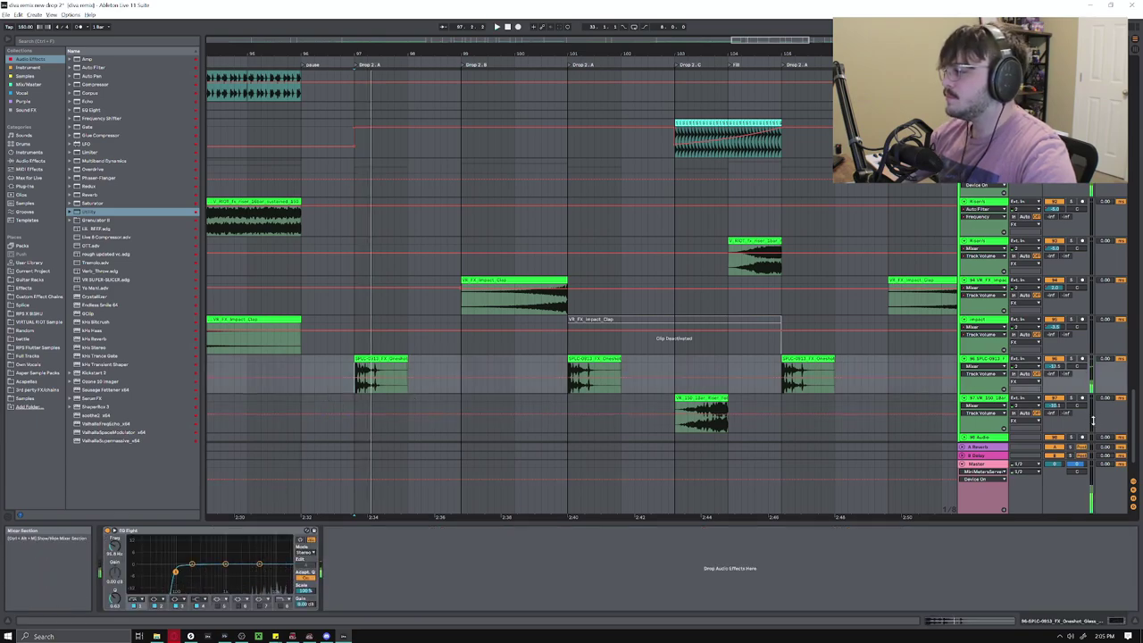
Play the chopped vocals from bar 97 and again from their first active chop, and return to the red MIDI tracks
{"action": "scroll", "coordinate": [515, 414], "scroll_direction": "up", "scroll_amount": 5}
{"action": "scroll", "coordinate": [516, 414], "scroll_direction": "down", "scroll_amount": 10}
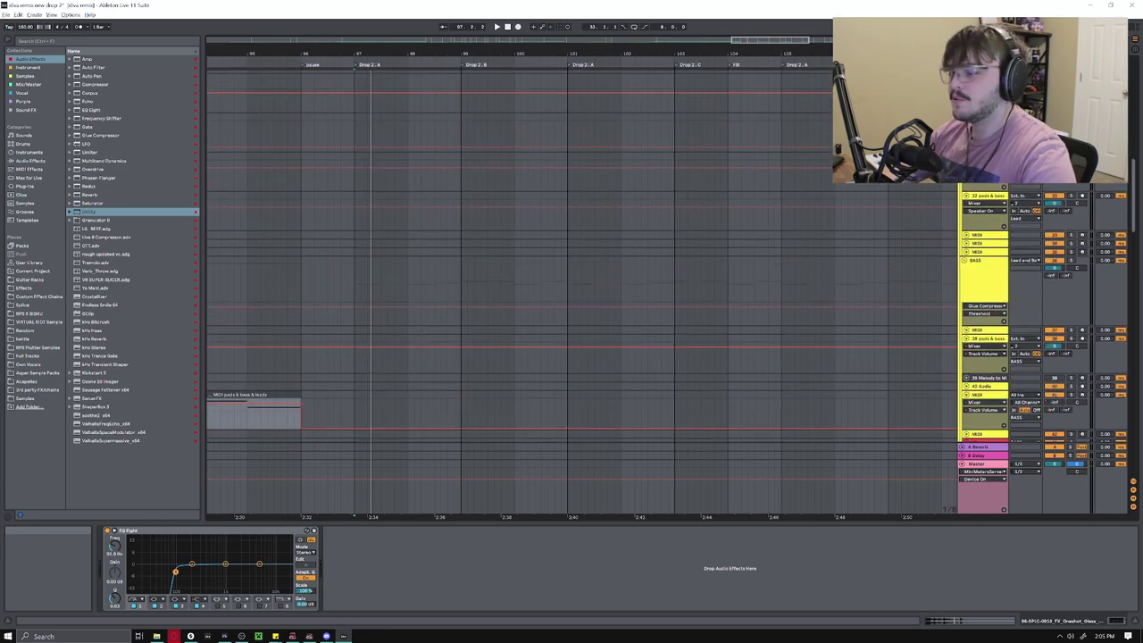
{"action": "scroll", "coordinate": [581, 286], "scroll_direction": "up", "scroll_amount": 5}
{"action": "left_click", "coordinate": [356, 147]}
{"action": "key", "text": "space"}
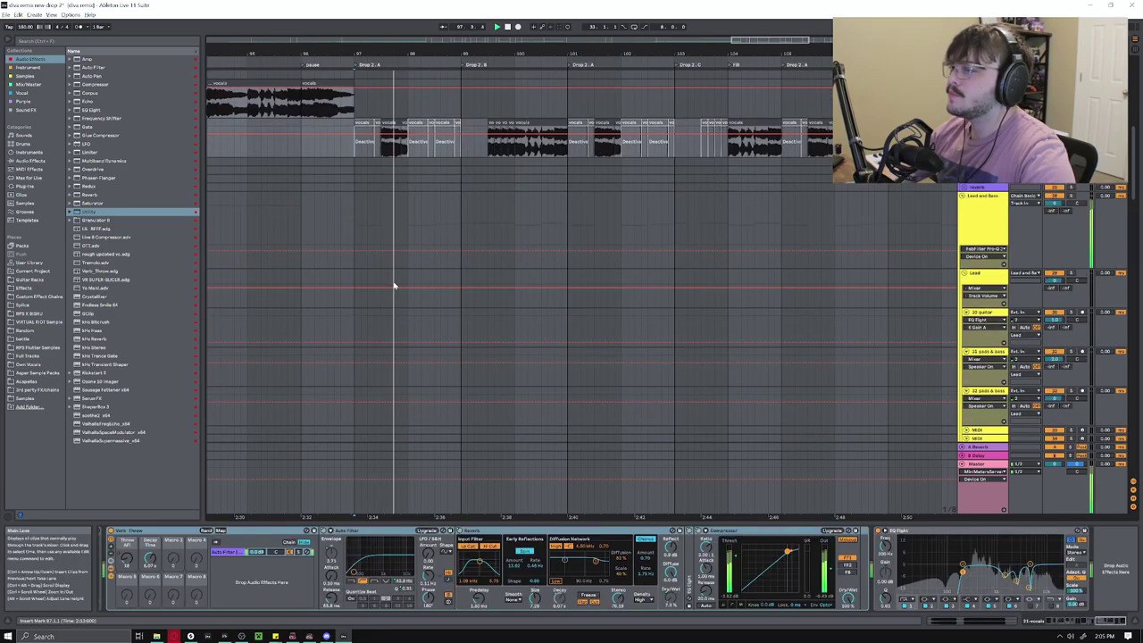
{"action": "key", "text": "space"}
{"action": "left_click", "coordinate": [385, 147]}
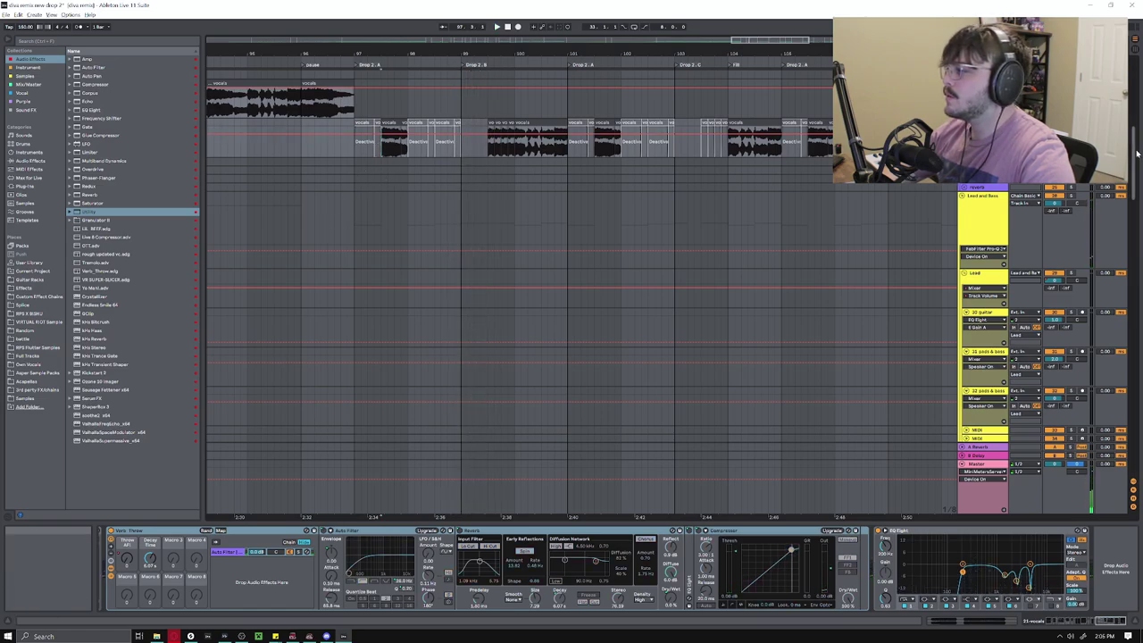
{"action": "key", "text": "space"}
{"action": "scroll", "coordinate": [1131, 187], "scroll_direction": "down", "scroll_amount": 1}
{"action": "scroll", "coordinate": [1131, 188], "scroll_direction": "down", "scroll_amount": 10}
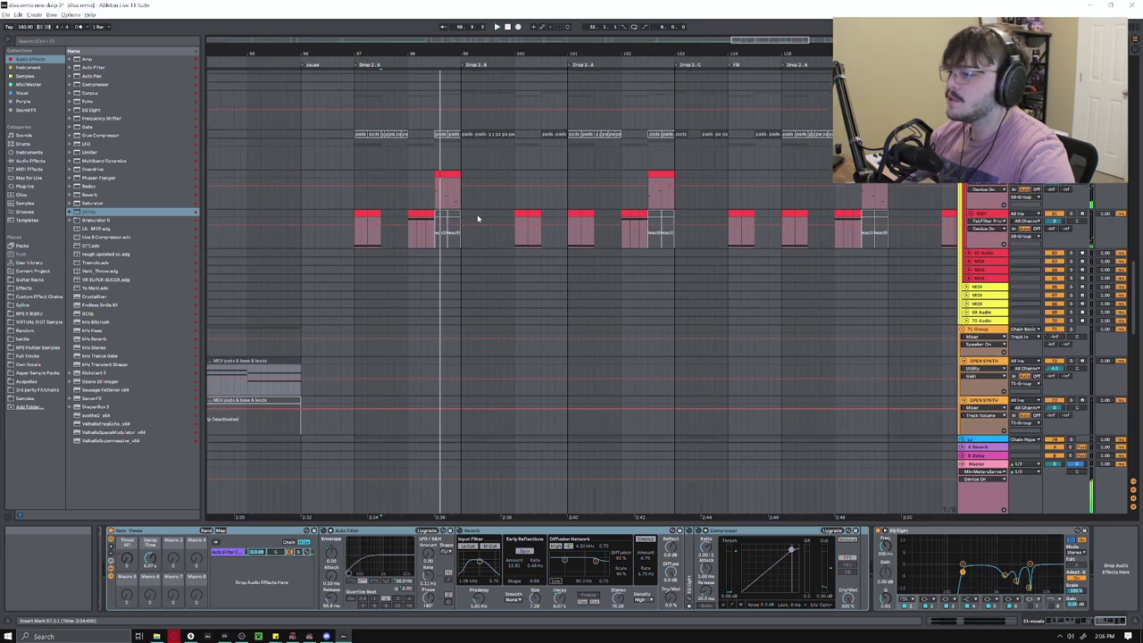
Examine the notes of the lower red MIDI track's clips at bars 97 and 98, and play from bar 98
{"action": "left_click", "coordinate": [411, 235]}
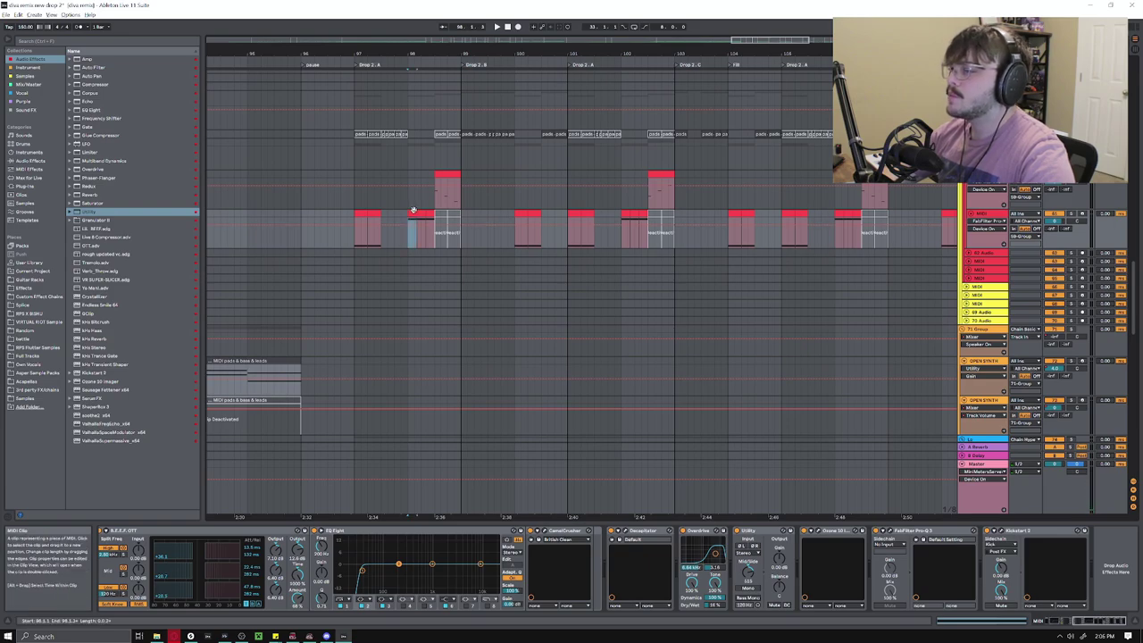
{"action": "double_click", "coordinate": [415, 218]}
{"action": "left_click", "coordinate": [348, 247]}
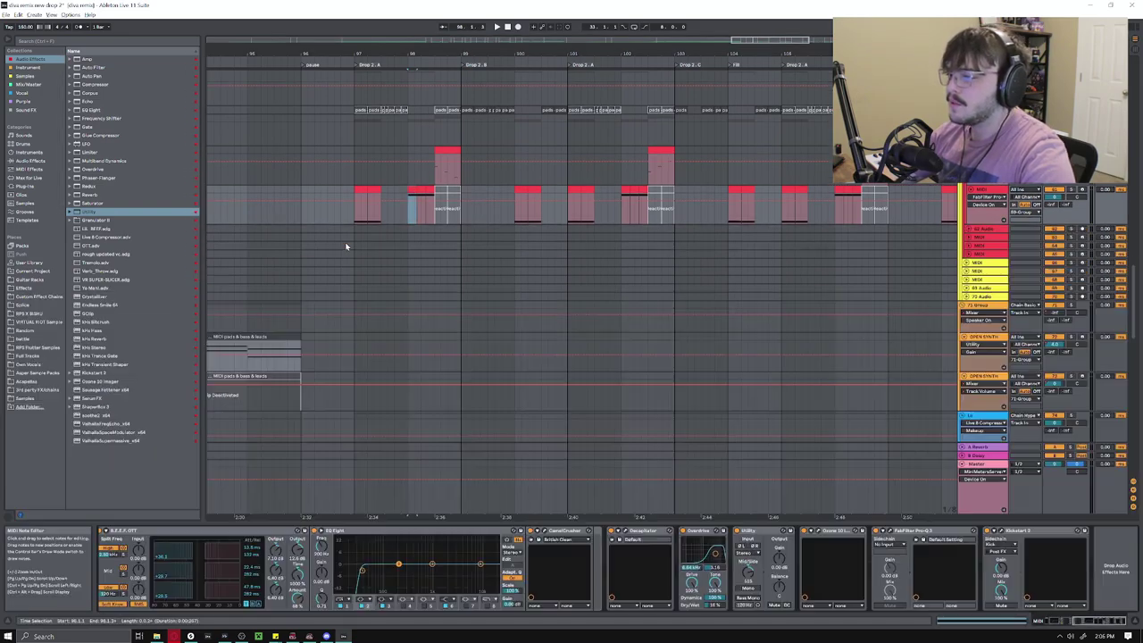
{"action": "left_click", "coordinate": [361, 189]}
{"action": "key", "text": "shift+Tab"}
{"action": "double_click", "coordinate": [411, 189]}
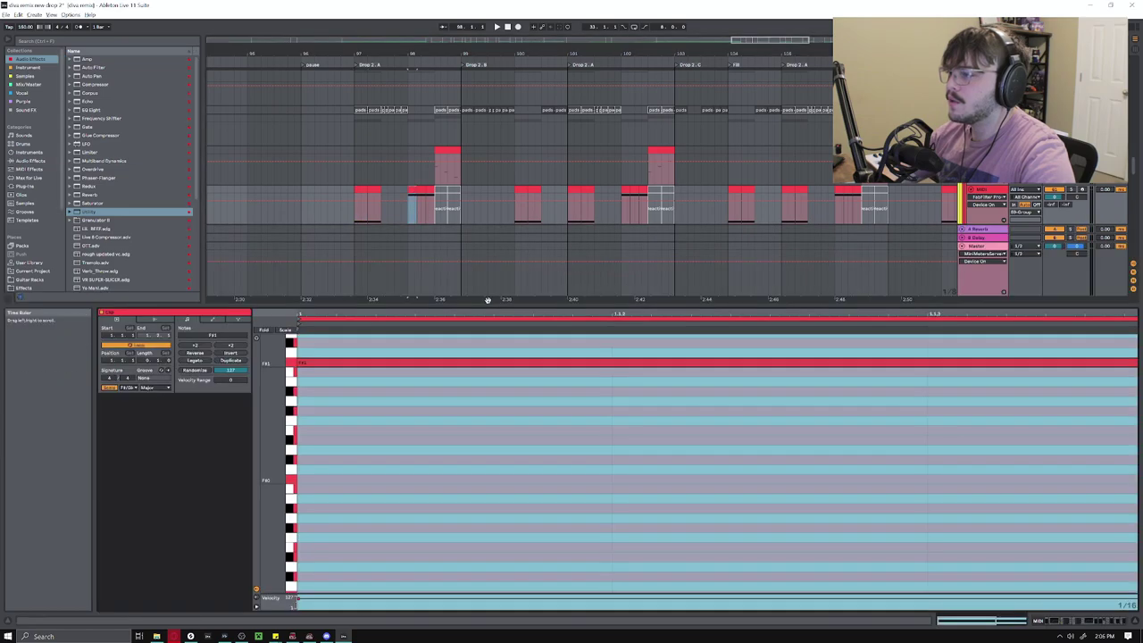
{"action": "key", "text": "shift+Tab"}
{"action": "key", "text": "space"}
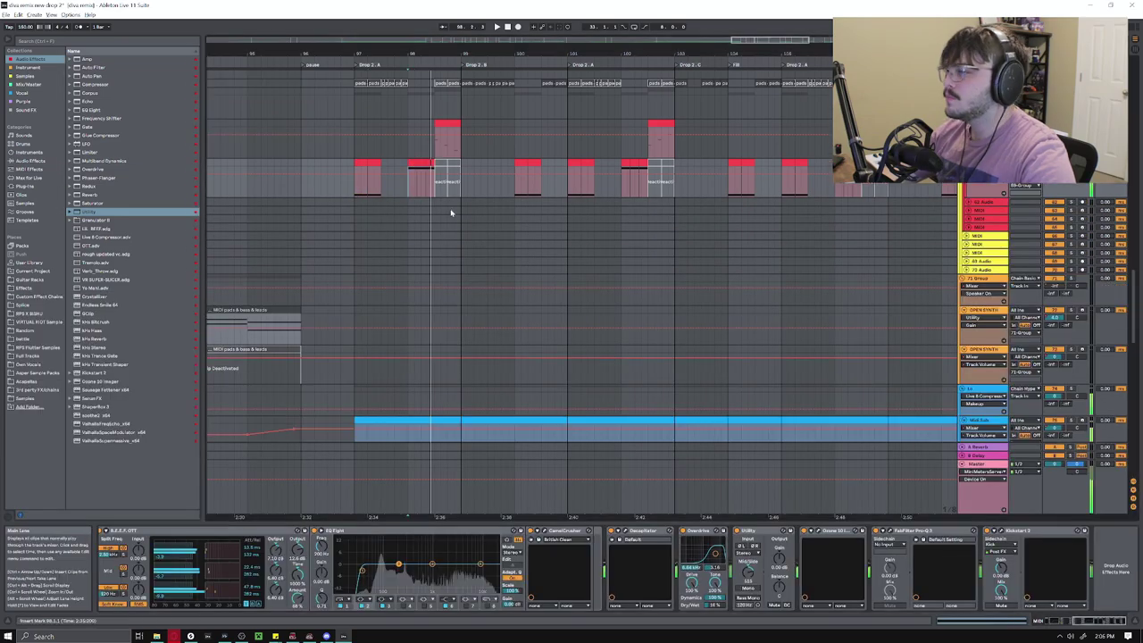
Show the upper red MIDI track's chain with its bar 98 clip selected, and play the drop from there
{"action": "left_click", "coordinate": [444, 124]}
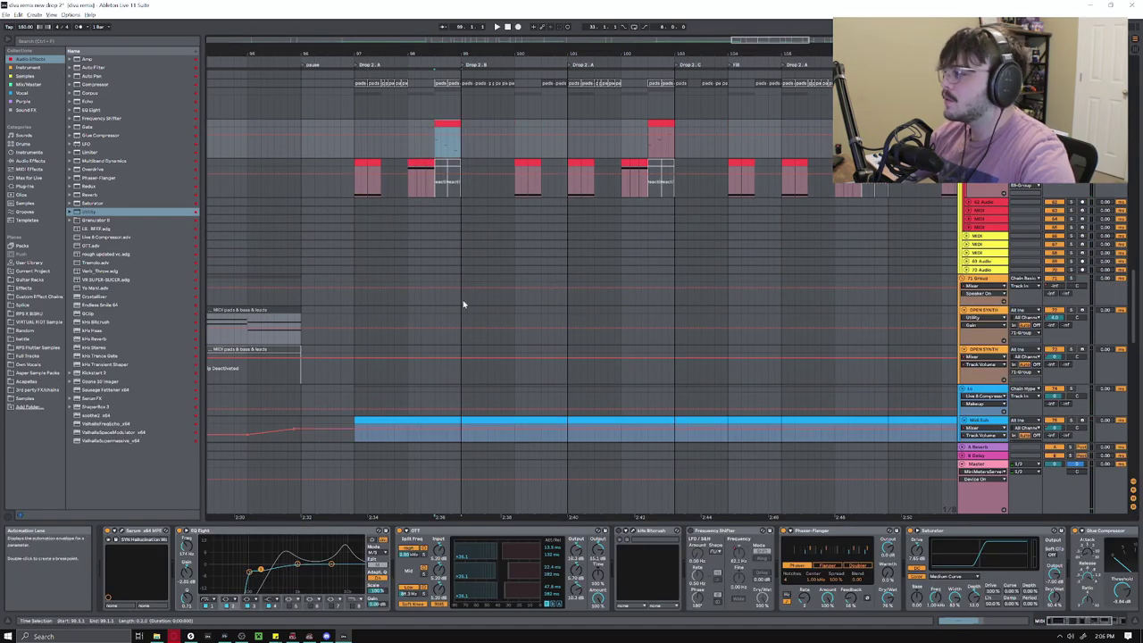
{"action": "scroll", "coordinate": [464, 305], "scroll_direction": "down", "scroll_amount": 4}
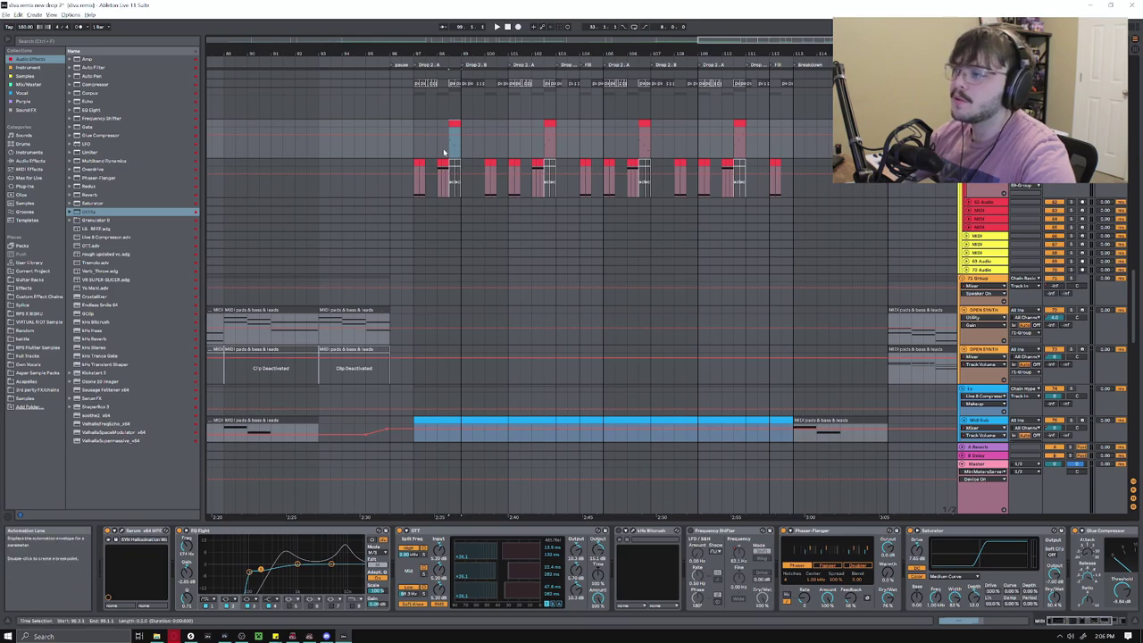
{"action": "key", "text": "space"}
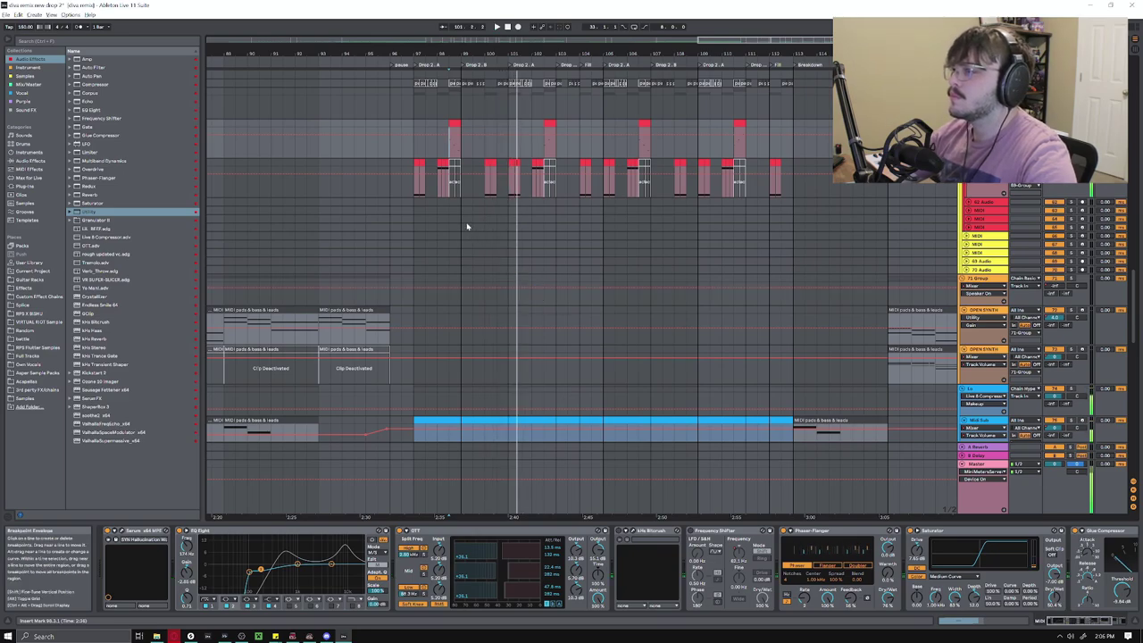
Unfold the 58 pads & bass track above the 59 Group and play it from bar 99 with its chain shown
{"action": "scroll", "coordinate": [569, 113], "scroll_direction": "up", "scroll_amount": 2}
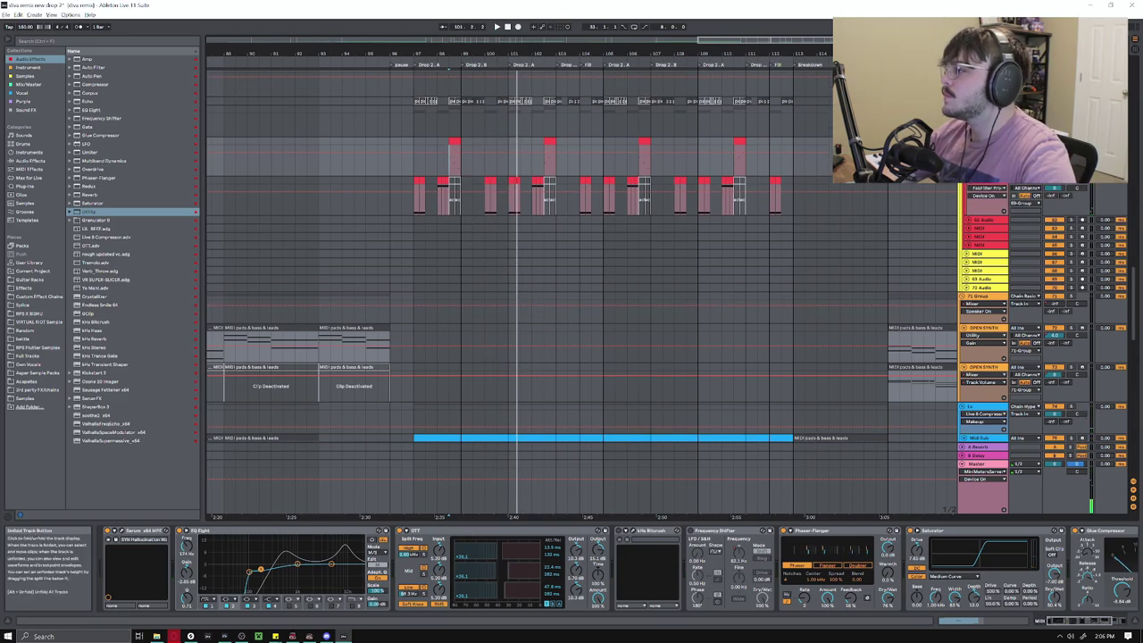
{"action": "left_click", "coordinate": [969, 101]}
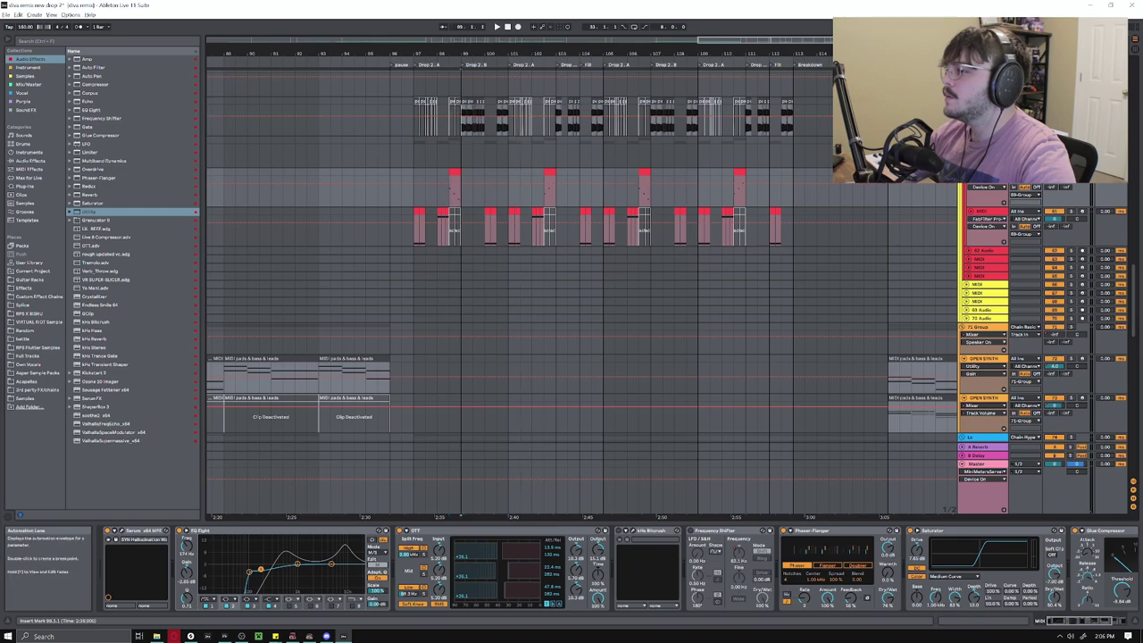
{"action": "left_click", "coordinate": [979, 101]}
{"action": "key", "text": "space"}
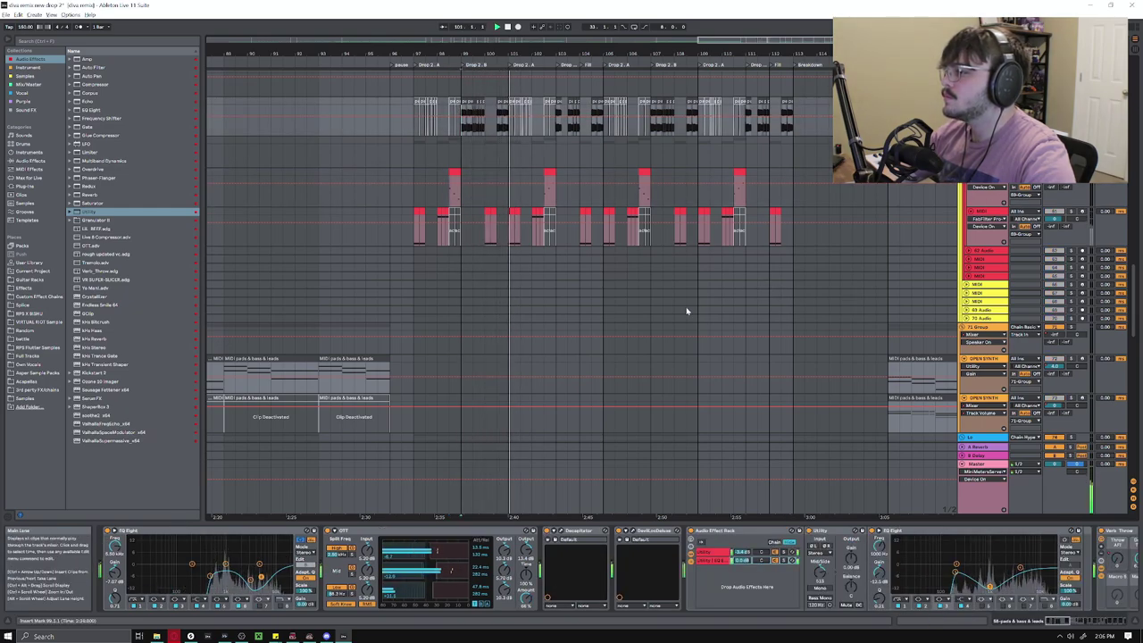
{"action": "scroll", "coordinate": [485, 224], "scroll_direction": "down", "scroll_amount": 3}
{"action": "key", "text": "space"}
Show the lower red MIDI track at bar 100, and play the drop's drums from bar 97 with the Kick chain shown
{"action": "left_click", "coordinate": [487, 216]}
{"action": "scroll", "coordinate": [477, 118], "scroll_direction": "down", "scroll_amount": 4}
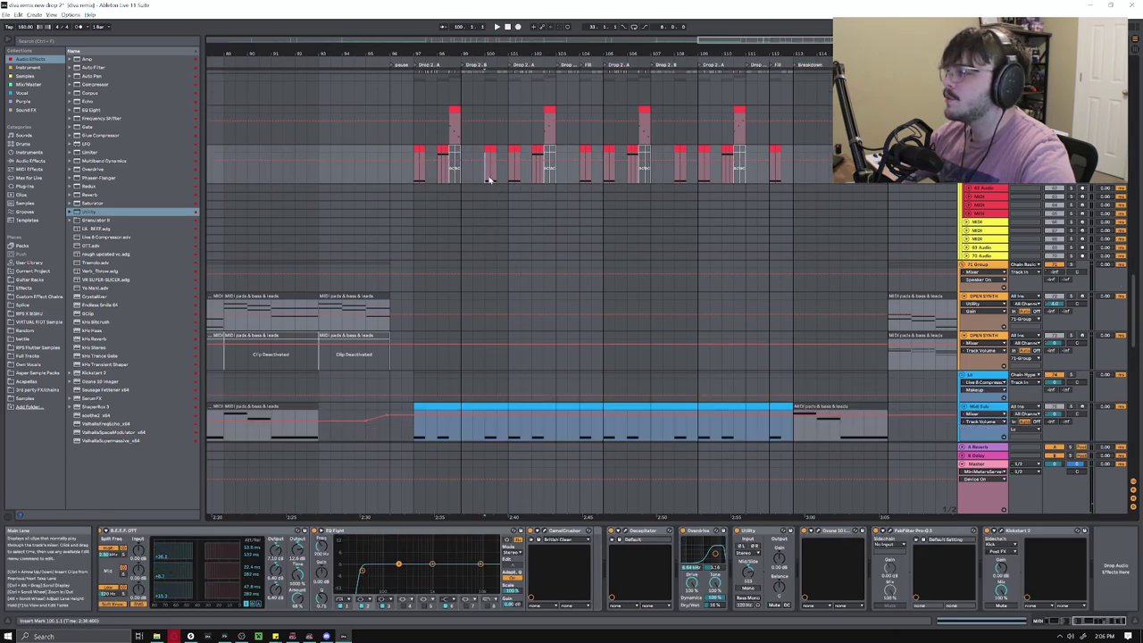
{"action": "scroll", "coordinate": [459, 210], "scroll_direction": "down", "scroll_amount": 5}
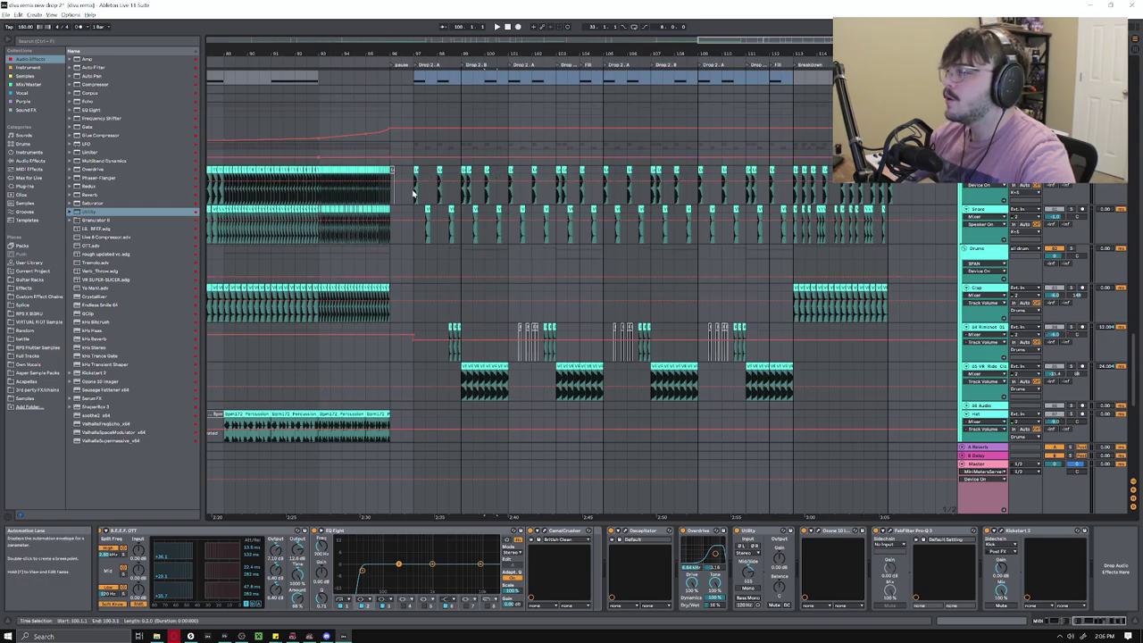
{"action": "left_click", "coordinate": [414, 192]}
{"action": "key", "text": "space"}
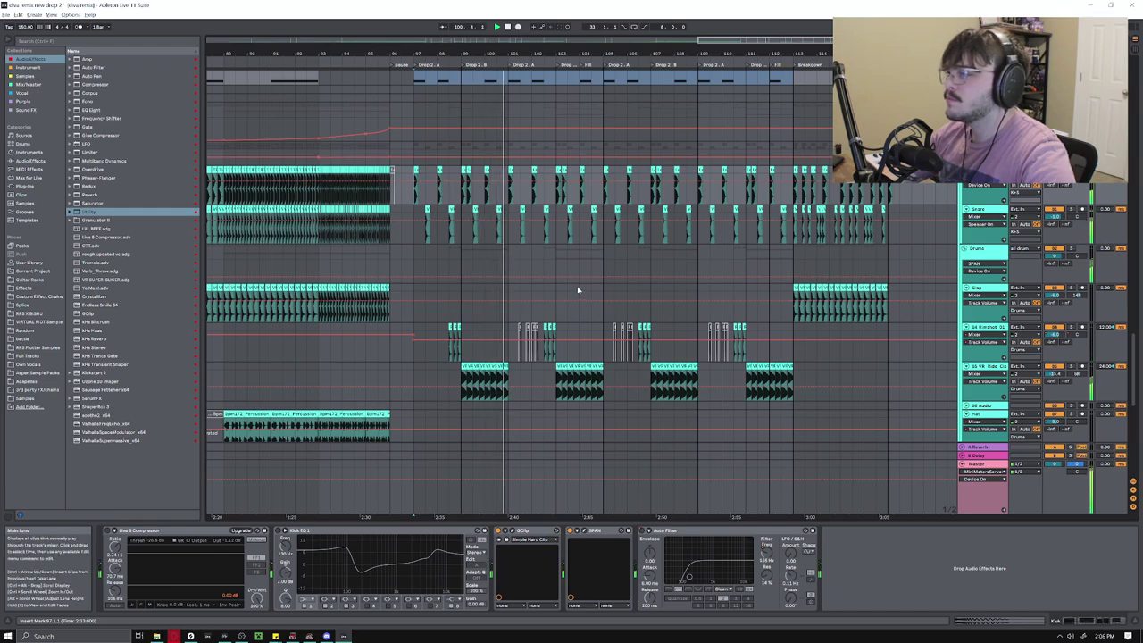
{"action": "key", "text": "space"}
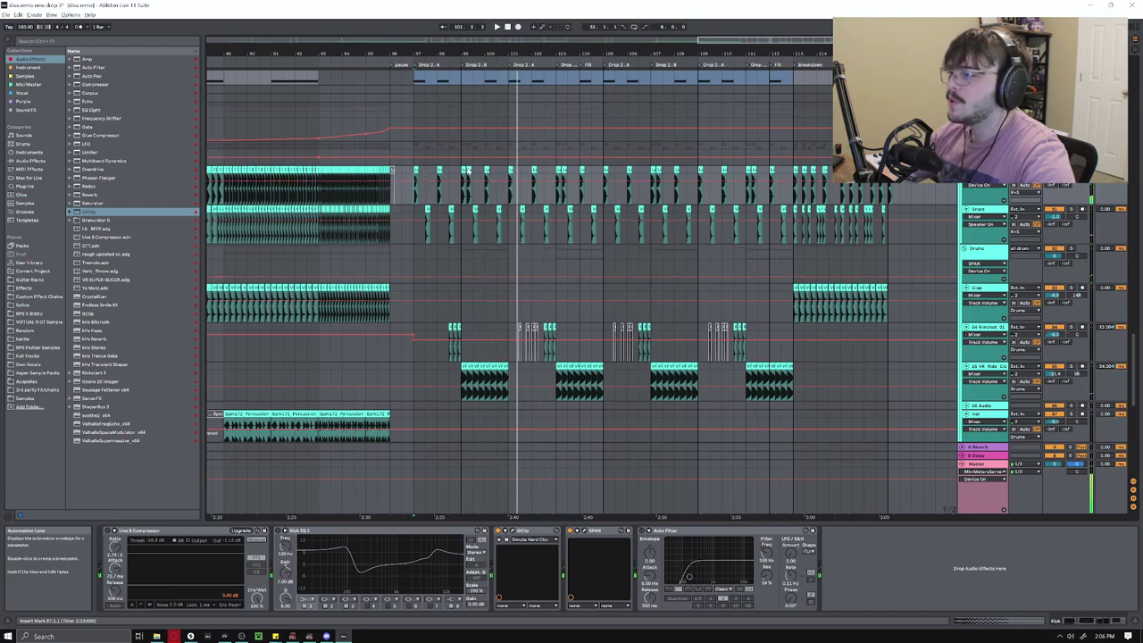
Examine the second kick at bar 99, the ride clips from bar 99 and the rimshot clips before them with their chains
{"action": "left_click", "coordinate": [467, 169]}
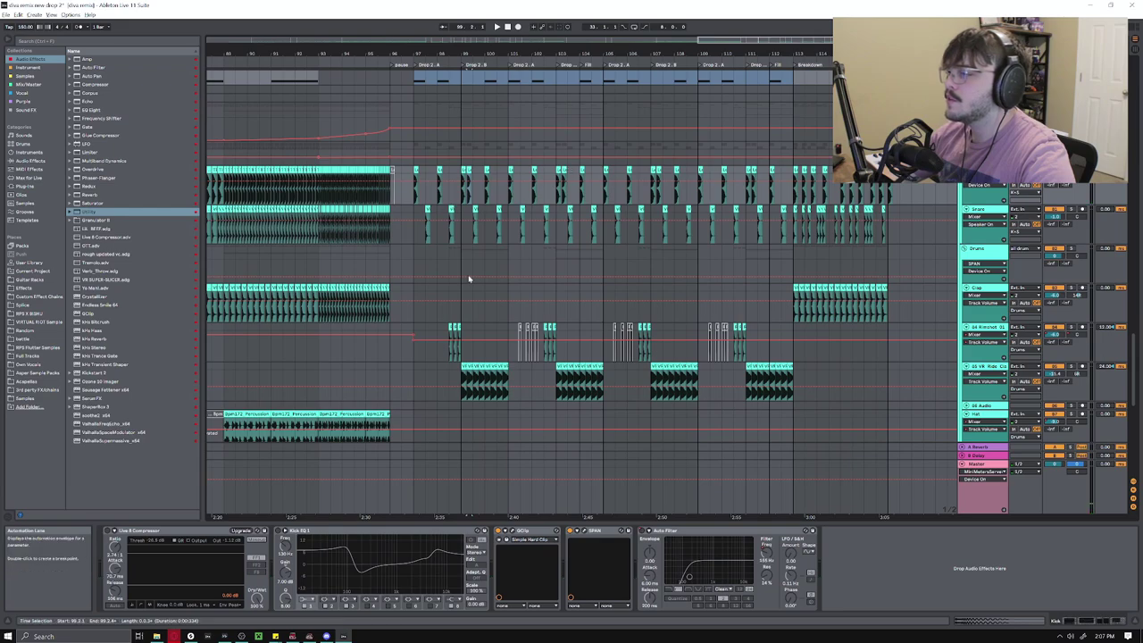
{"action": "scroll", "coordinate": [465, 371], "scroll_direction": "down", "scroll_amount": 1}
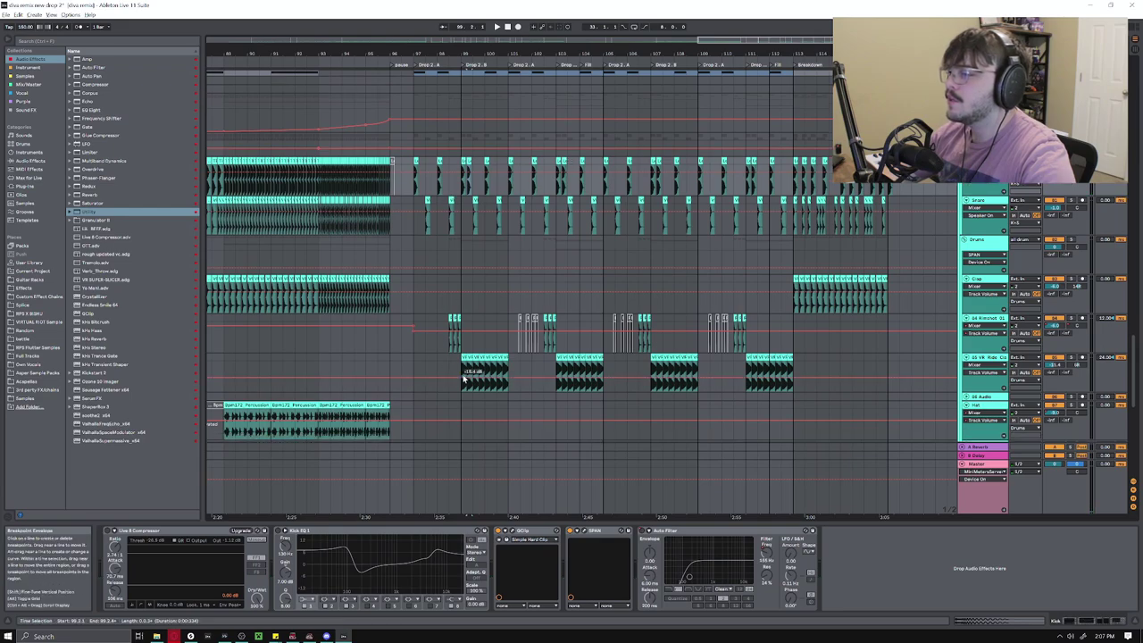
{"action": "left_click", "coordinate": [511, 360]}
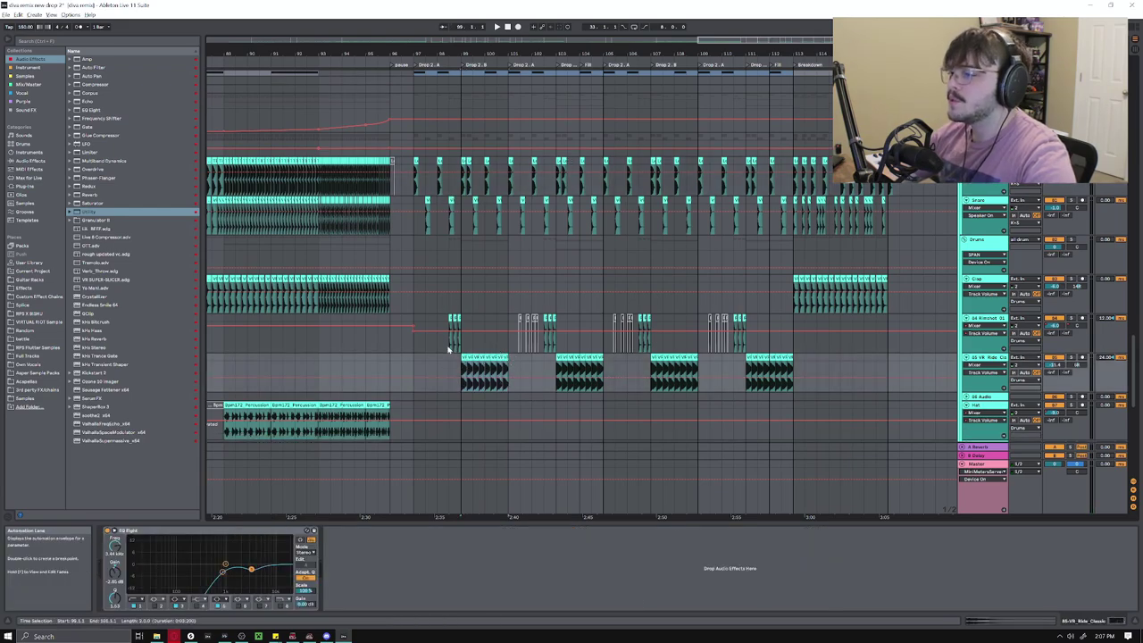
{"action": "left_click", "coordinate": [1099, 318]}
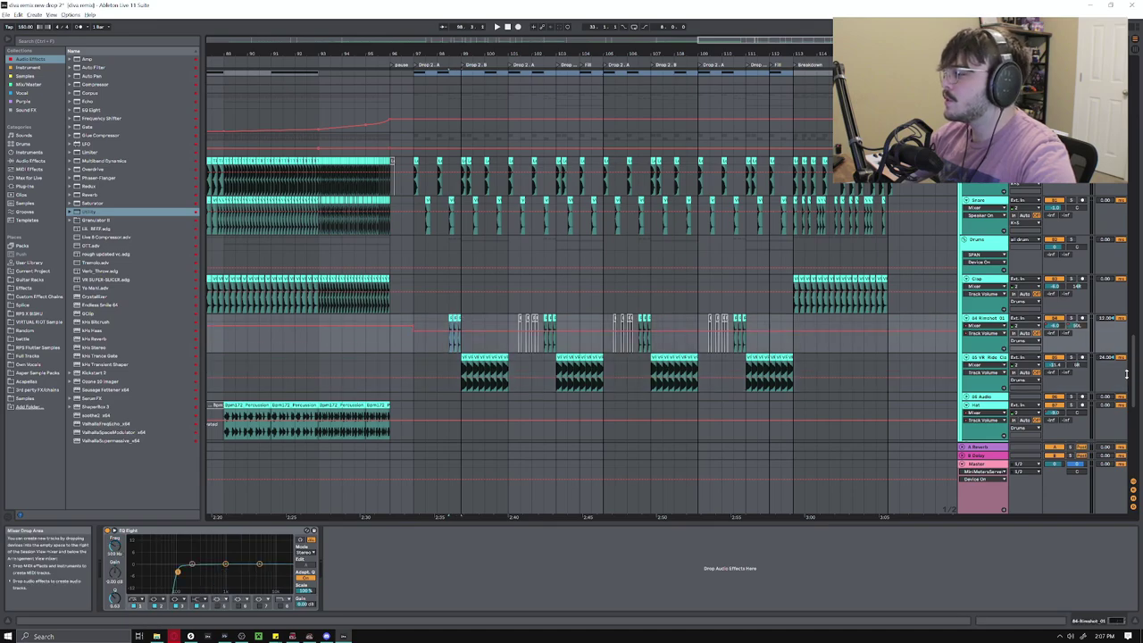
Show the upper red MIDI track's chain at its bar 98 clip and look over the drop's FX tracks
{"action": "left_click_drag", "start_coordinate": [1135, 371], "coordinate": [1135, 299]}
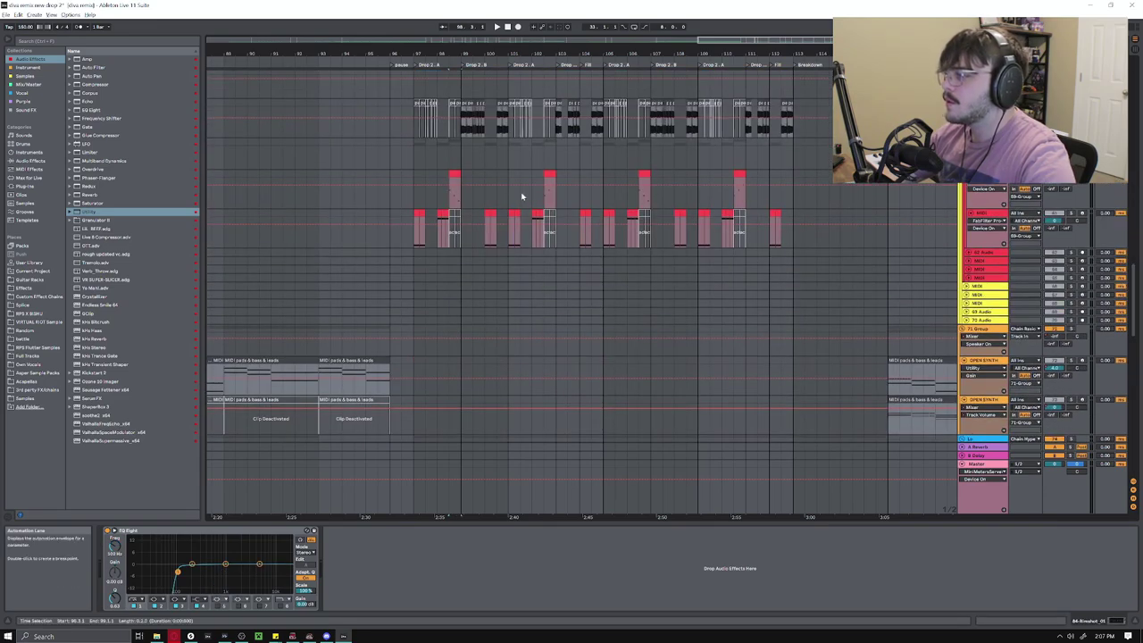
{"action": "scroll", "coordinate": [499, 197], "scroll_direction": "down", "scroll_amount": 10}
{"action": "scroll", "coordinate": [503, 202], "scroll_direction": "up", "scroll_amount": 3}
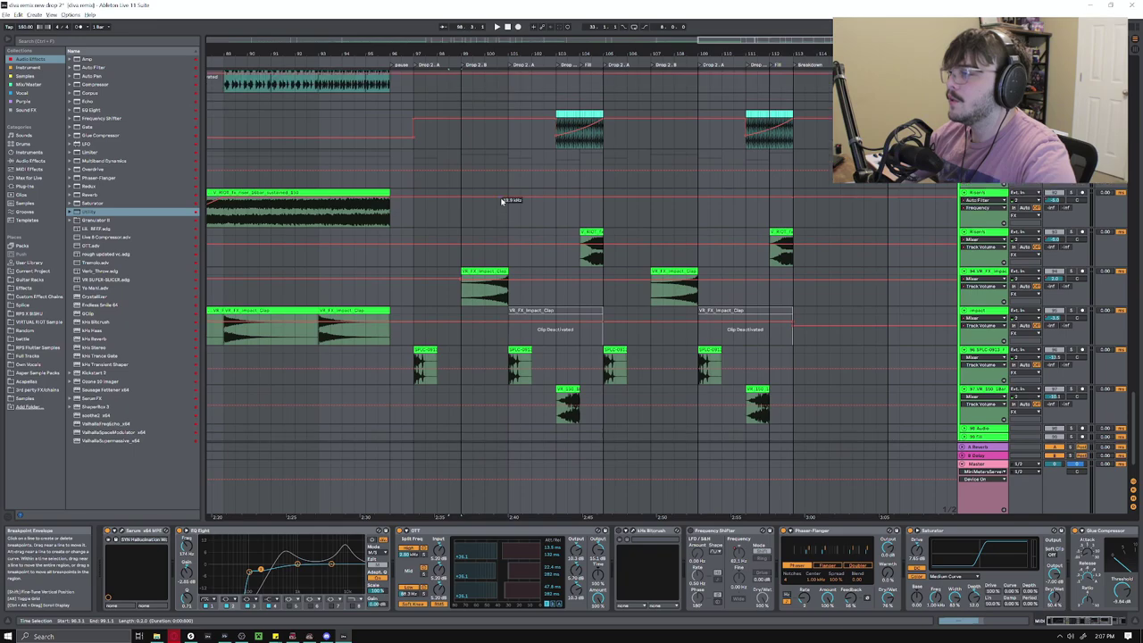
Show the chains of the impact clips from bar 99 and of the one-bar riser clip at bar 103
{"action": "left_click", "coordinate": [472, 325]}
{"action": "scroll", "coordinate": [451, 324], "scroll_direction": "down", "scroll_amount": 3}
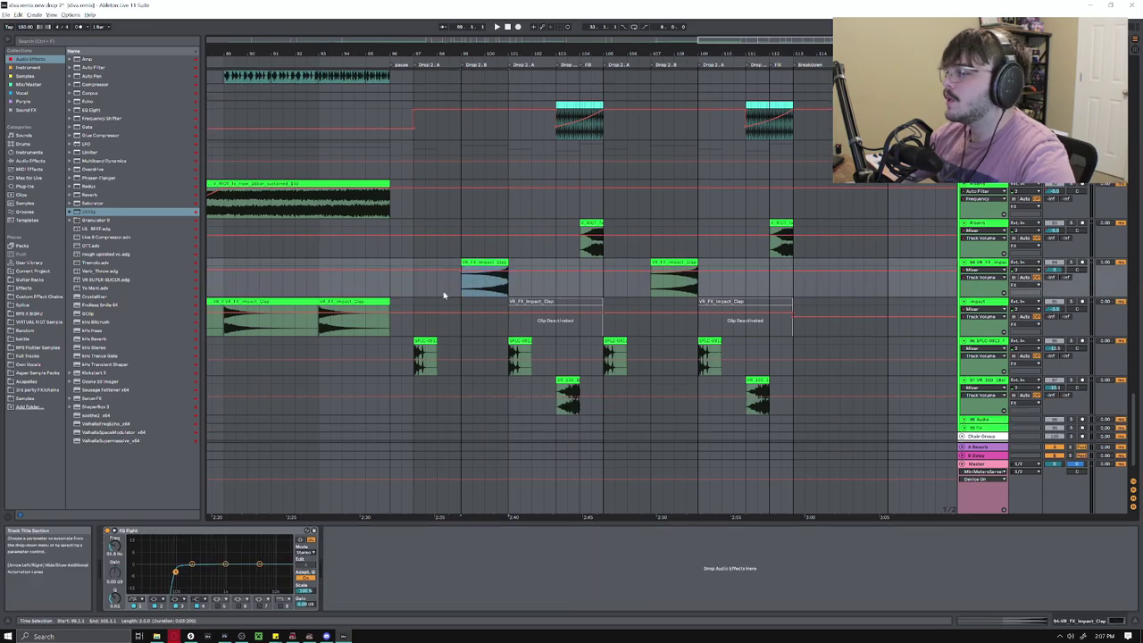
{"action": "left_click", "coordinate": [522, 315]}
{"action": "left_click", "coordinate": [568, 354]}
{"action": "scroll", "coordinate": [585, 323], "scroll_direction": "up", "scroll_amount": 1}
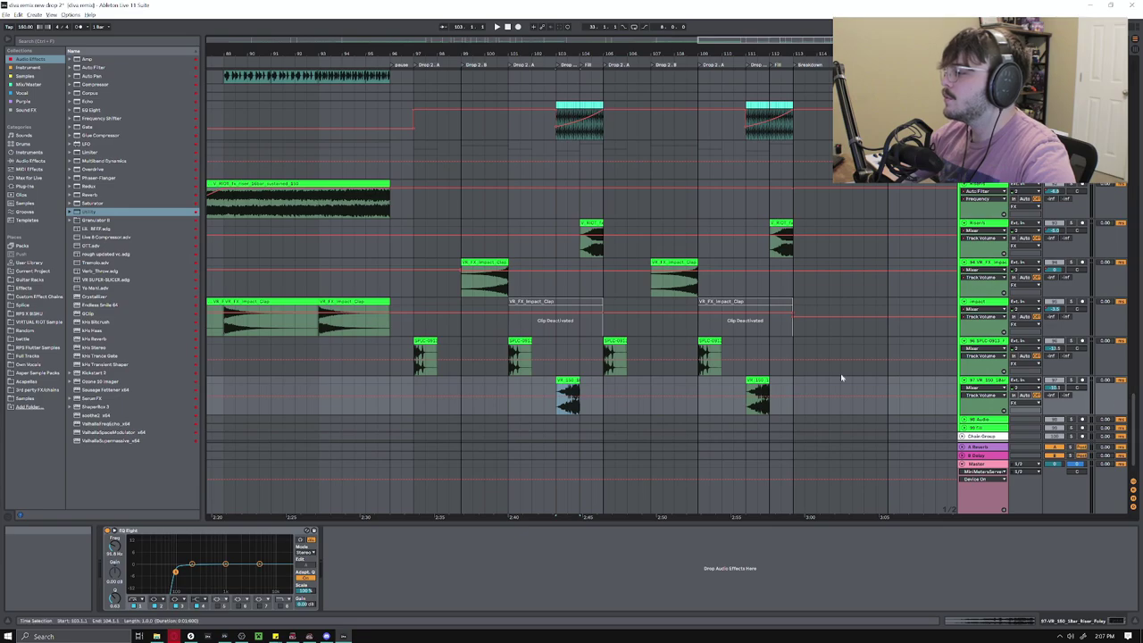
Show the 21 vocals track's chain and play the drop's chopped vocals from bar 99 and from the fill at bar 104
{"action": "mouse_move", "coordinate": [1134, 406]}
{"action": "left_mouse_down"}
{"action": "mouse_move", "coordinate": [1135, 135]}
{"action": "mouse_move", "coordinate": [1135, 149]}
{"action": "left_mouse_up"}
{"action": "left_click", "coordinate": [558, 114]}
{"action": "scroll", "coordinate": [572, 278], "scroll_direction": "up", "scroll_amount": 1}
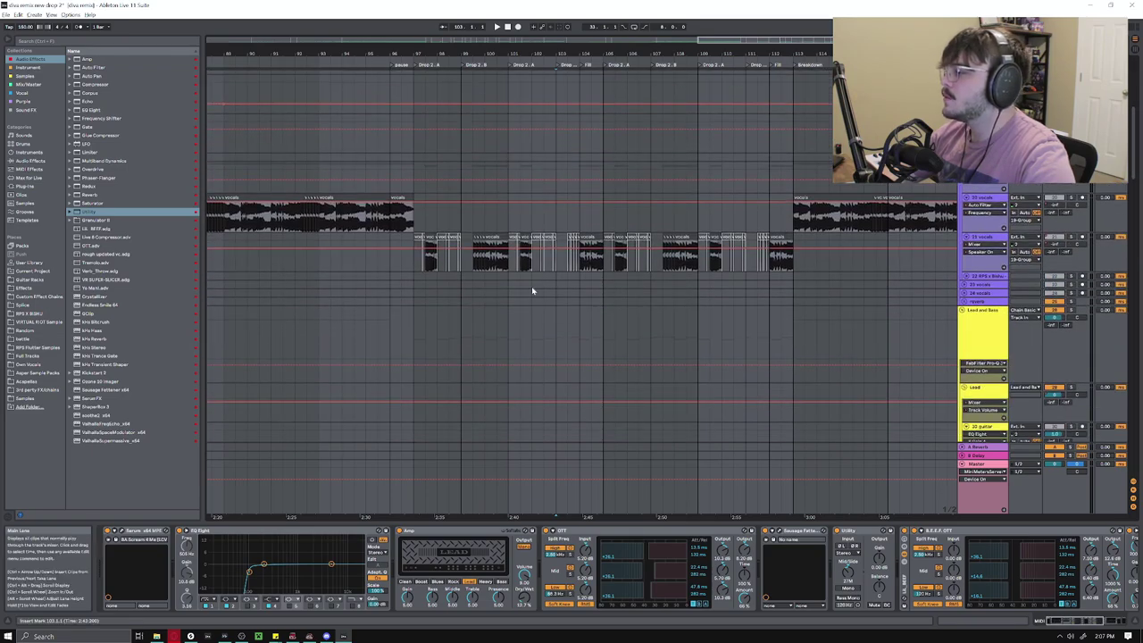
{"action": "left_click", "coordinate": [931, 242]}
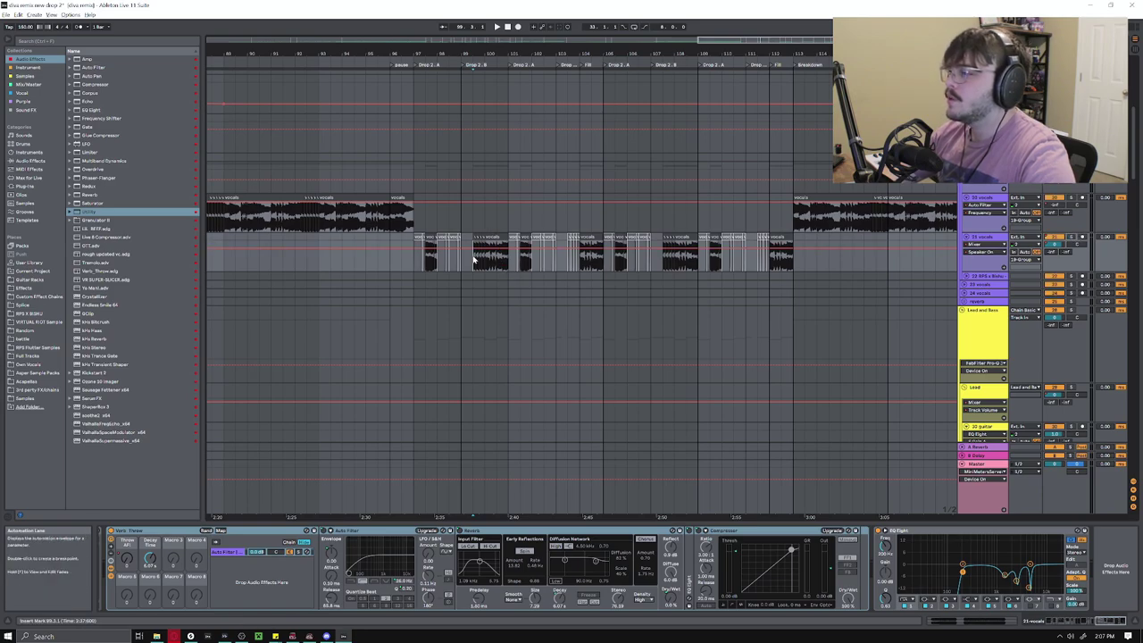
{"action": "key", "text": "space"}
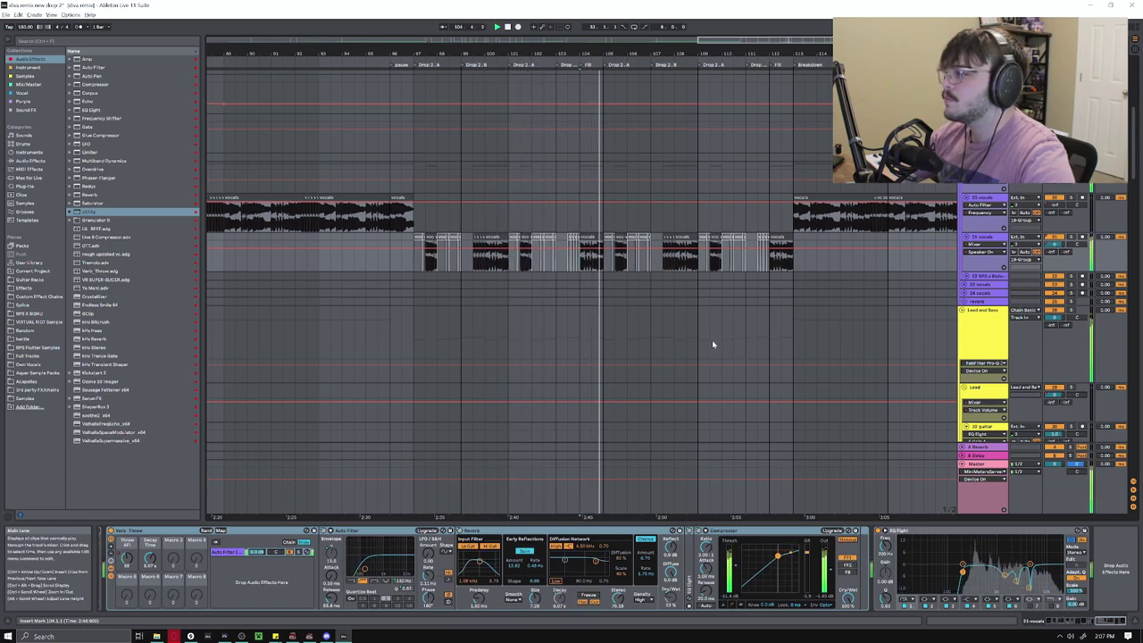
{"action": "scroll", "coordinate": [623, 285], "scroll_direction": "up", "scroll_amount": 3}
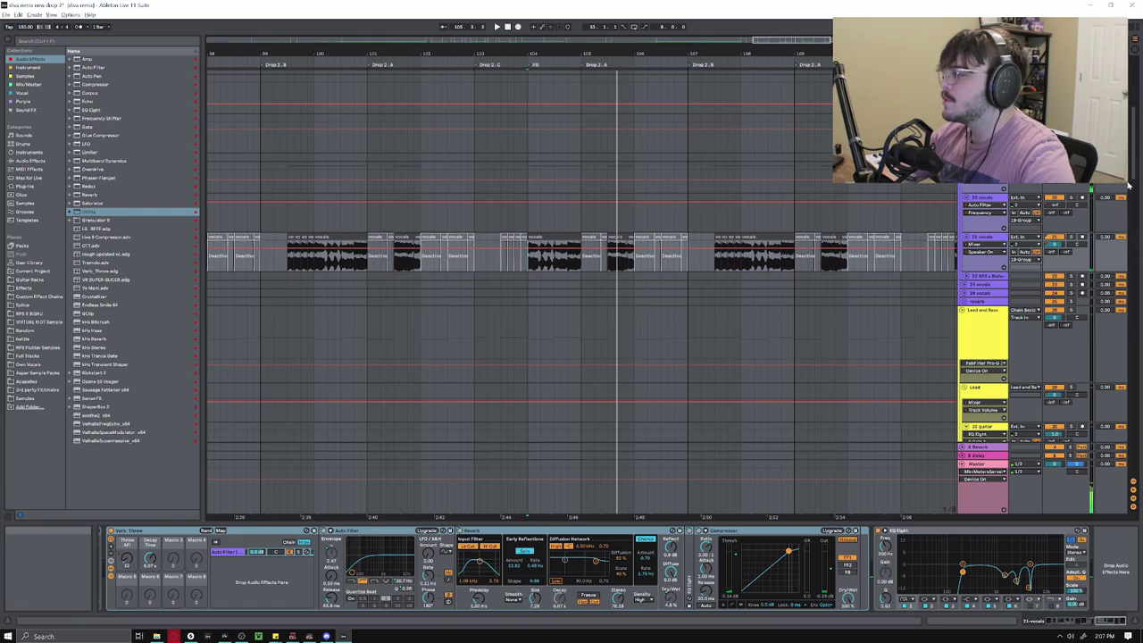
Show the 58 pads & bass track's chain and play the fill from its clip in bar 104
{"action": "left_click_drag", "start_coordinate": [1132, 165], "coordinate": [1092, 305]}
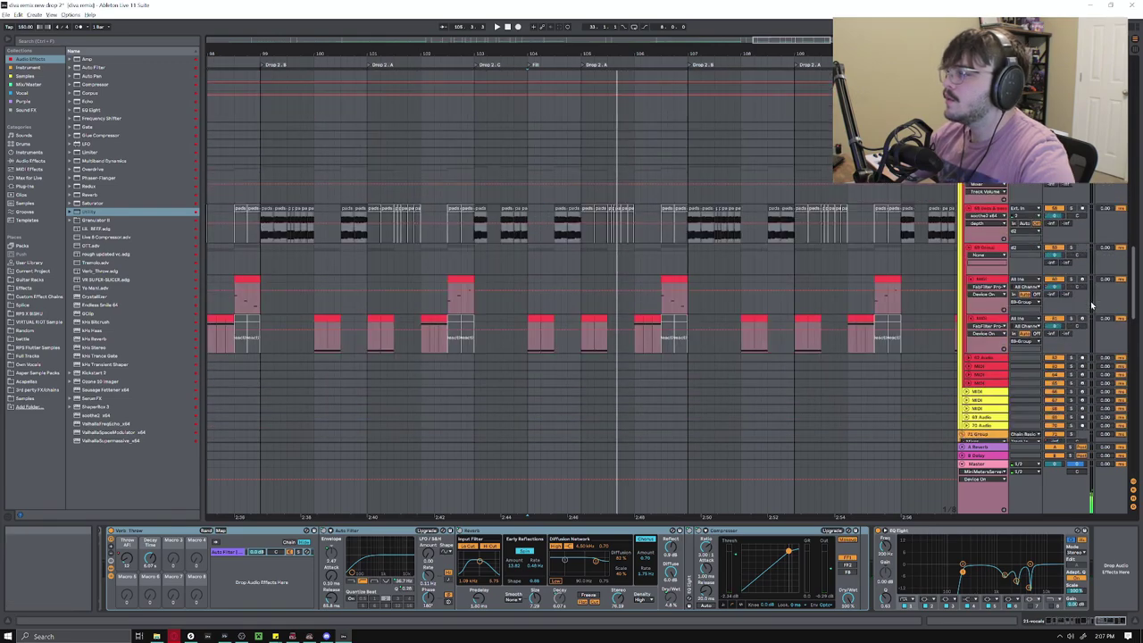
{"action": "left_click", "coordinate": [566, 241]}
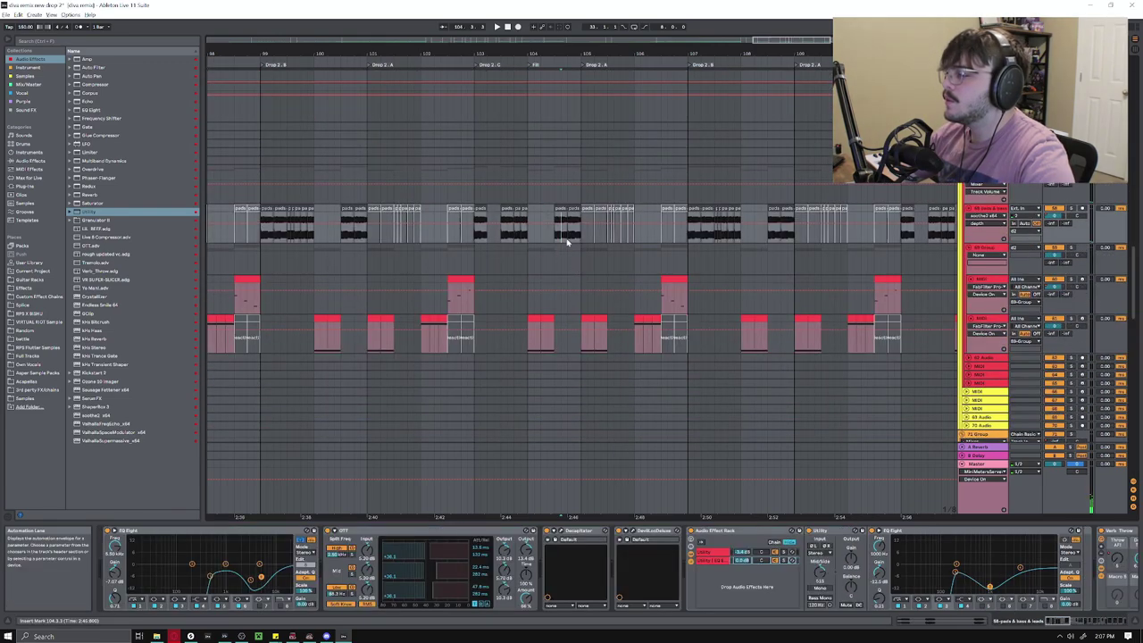
{"action": "key", "text": "space"}
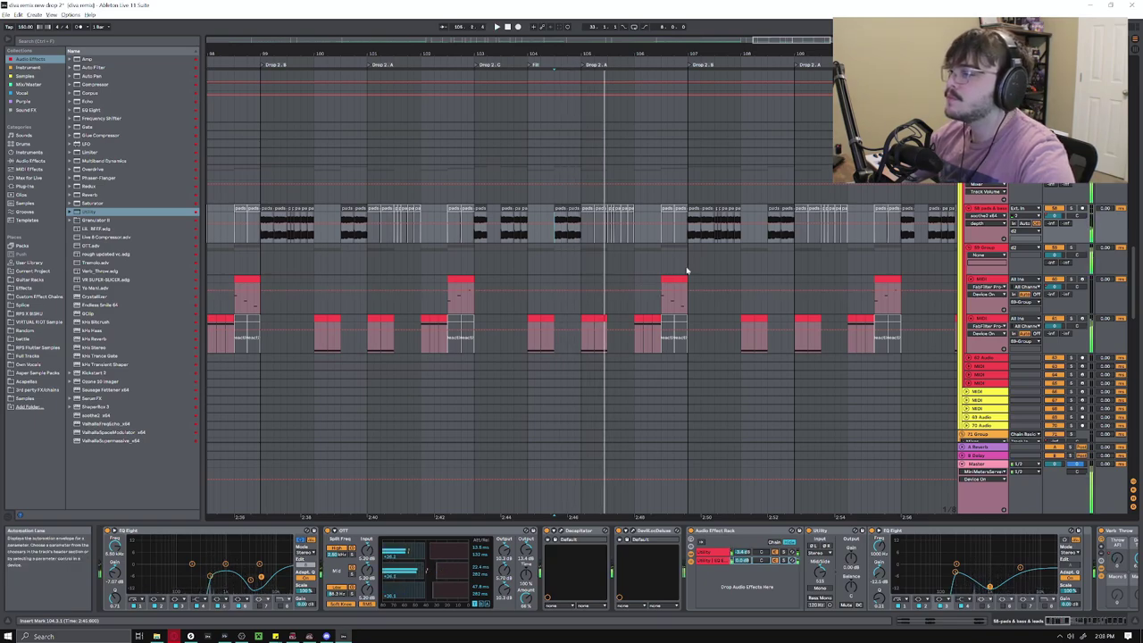
{"action": "scroll", "coordinate": [628, 281], "scroll_direction": "down", "scroll_amount": 3}
{"action": "scroll", "coordinate": [610, 199], "scroll_direction": "down", "scroll_amount": 1}
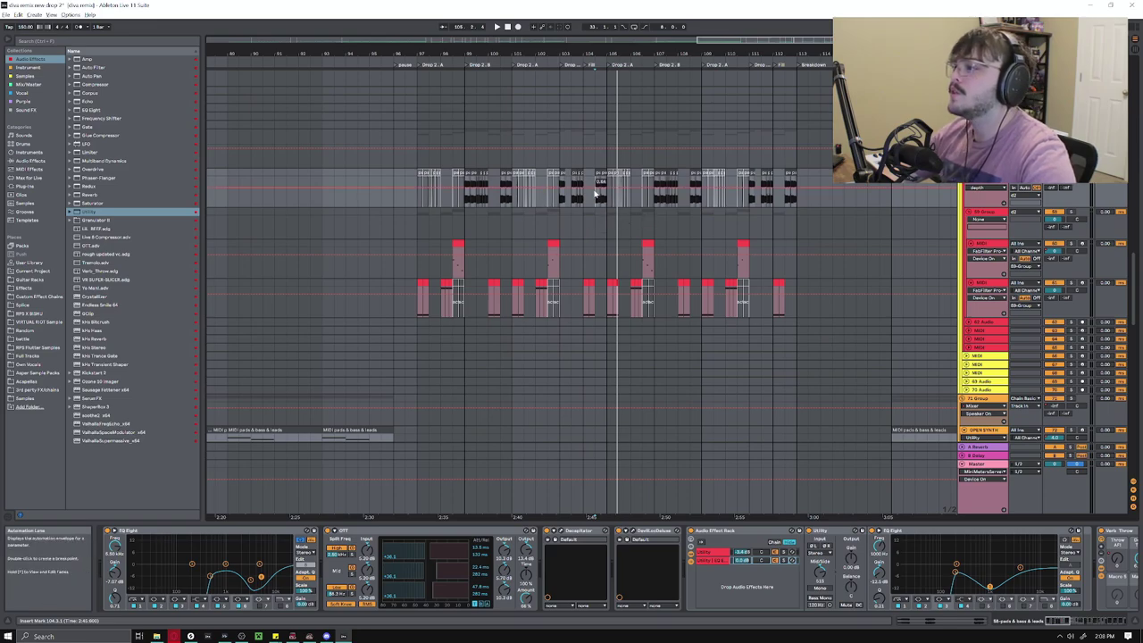
Play the rest of the second drop from bar 105 while looking over the bass, synth and sub tracks
{"action": "scroll", "coordinate": [621, 245], "scroll_direction": "right", "scroll_amount": 3}
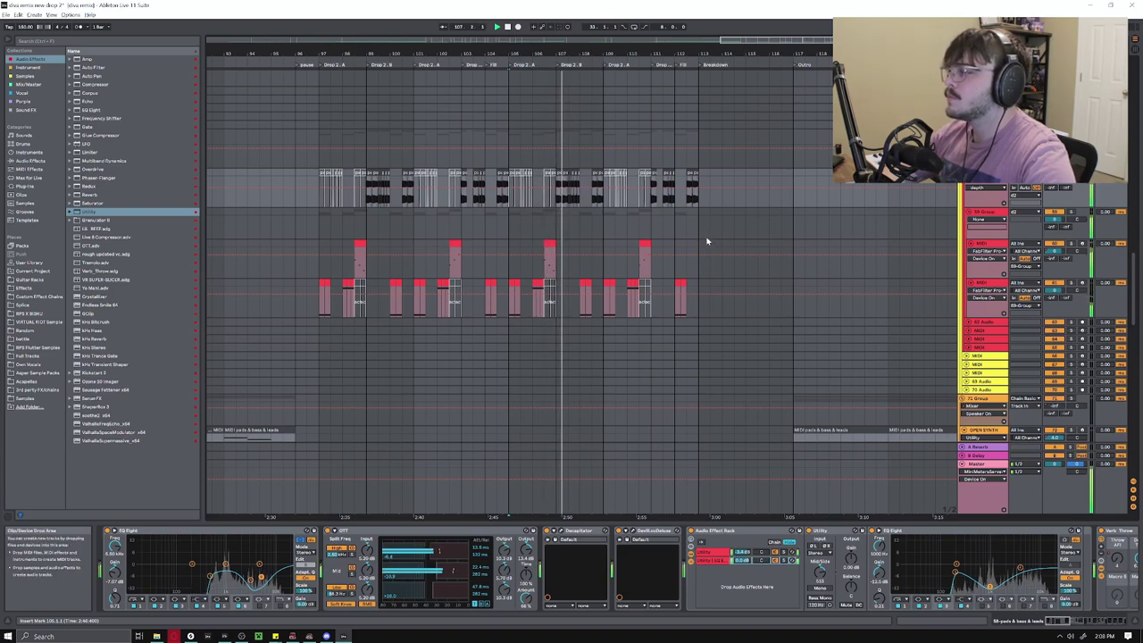
{"action": "scroll", "coordinate": [709, 259], "scroll_direction": "down", "scroll_amount": 4}
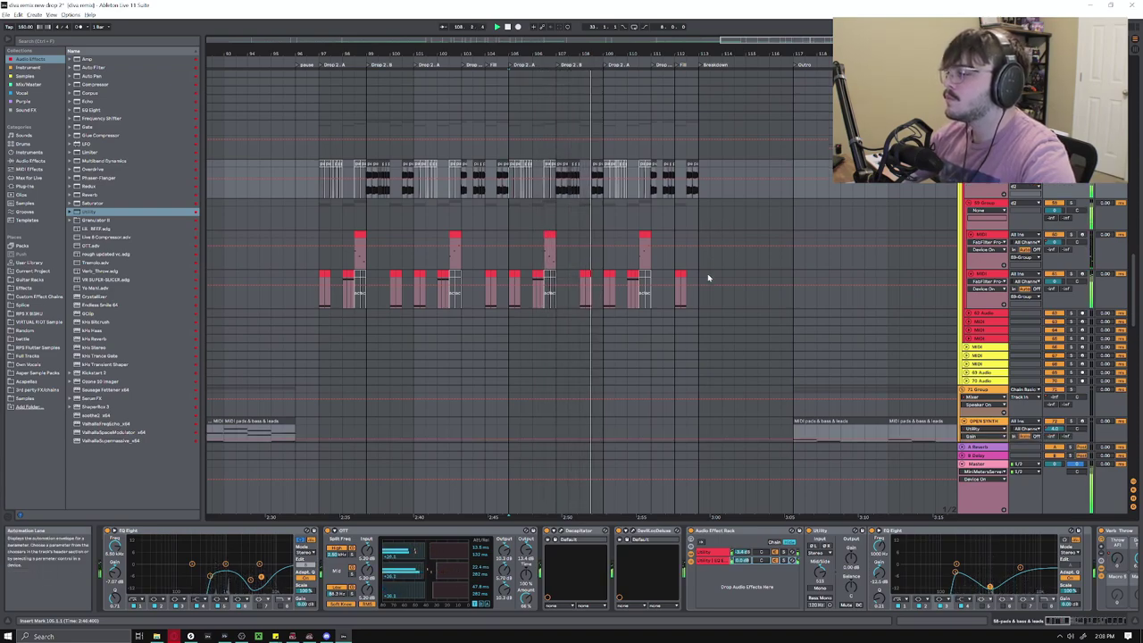
{"action": "scroll", "coordinate": [711, 272], "scroll_direction": "down", "scroll_amount": 2}
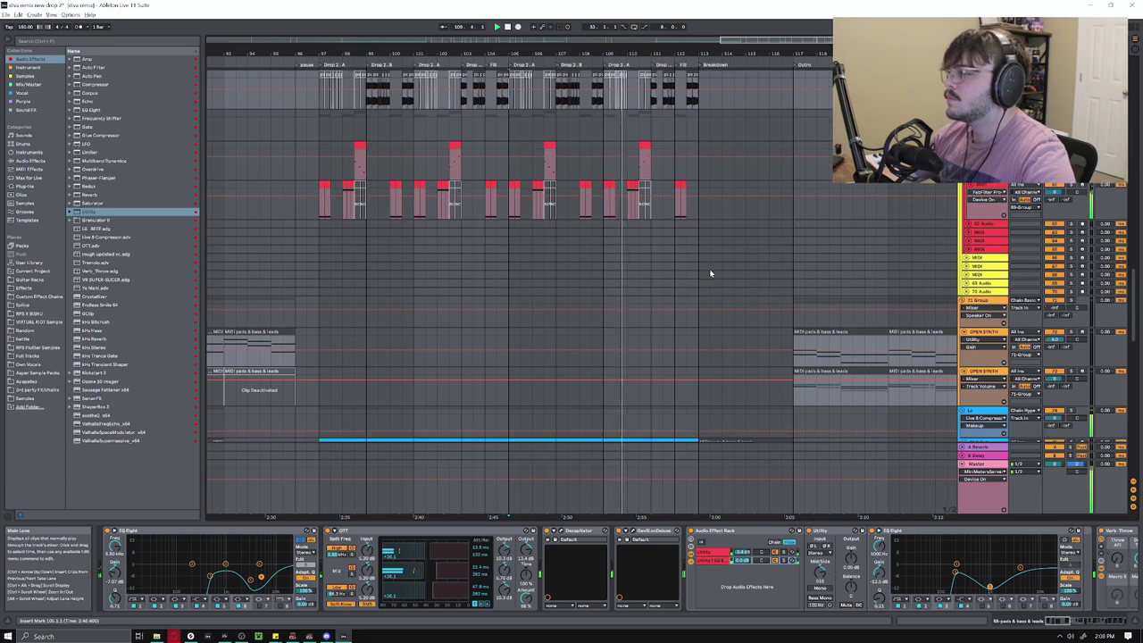
{"action": "scroll", "coordinate": [711, 267], "scroll_direction": "up", "scroll_amount": 2}
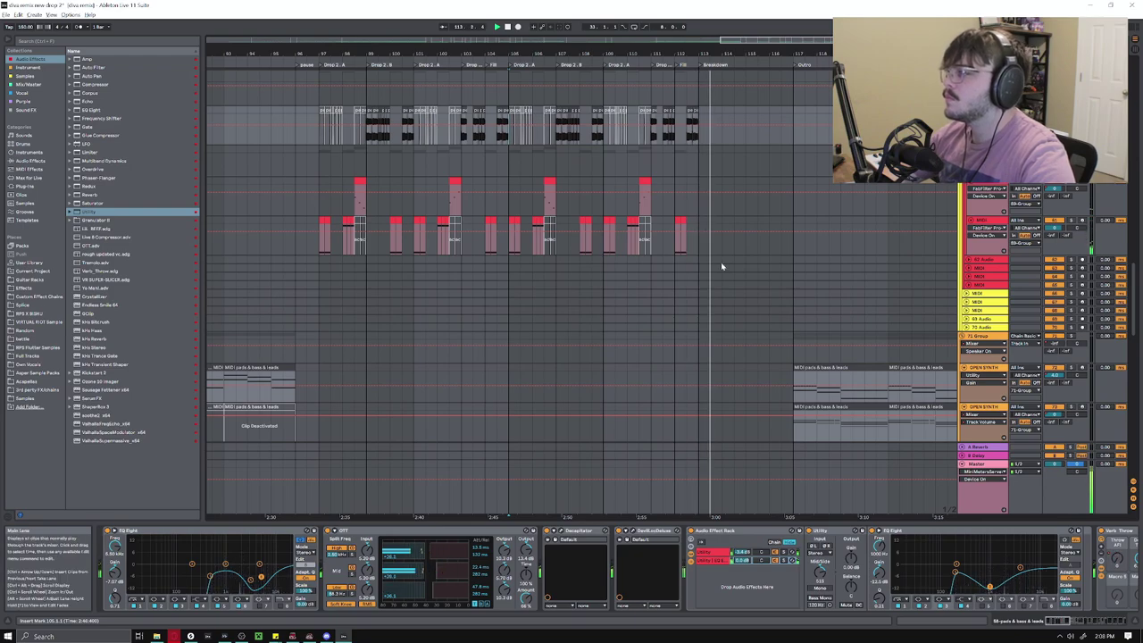
Play the last pads & bass clip at bar 112 beat 4, just before the breakdown
{"action": "left_click", "coordinate": [692, 128]}
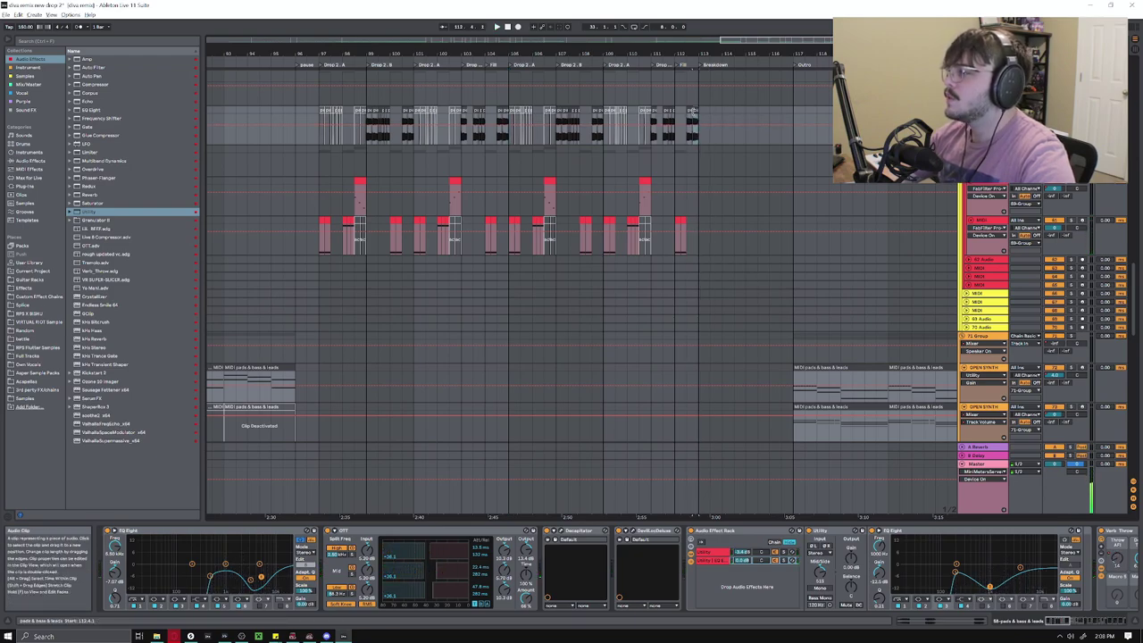
{"action": "scroll", "coordinate": [690, 148], "scroll_direction": "up", "scroll_amount": 3}
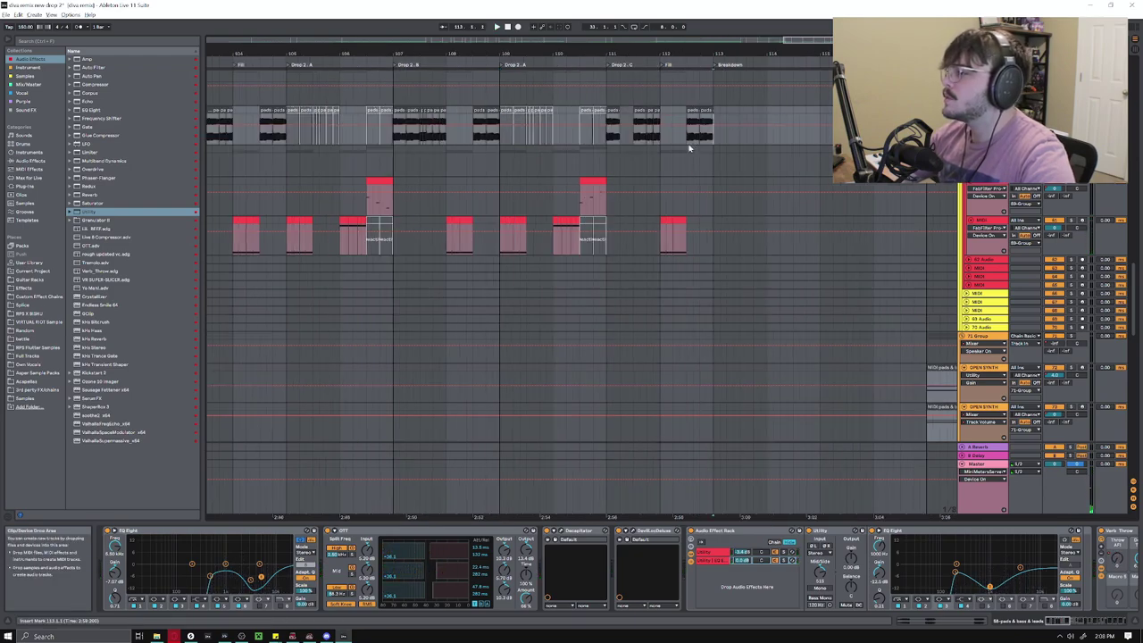
{"action": "key", "text": "space"}
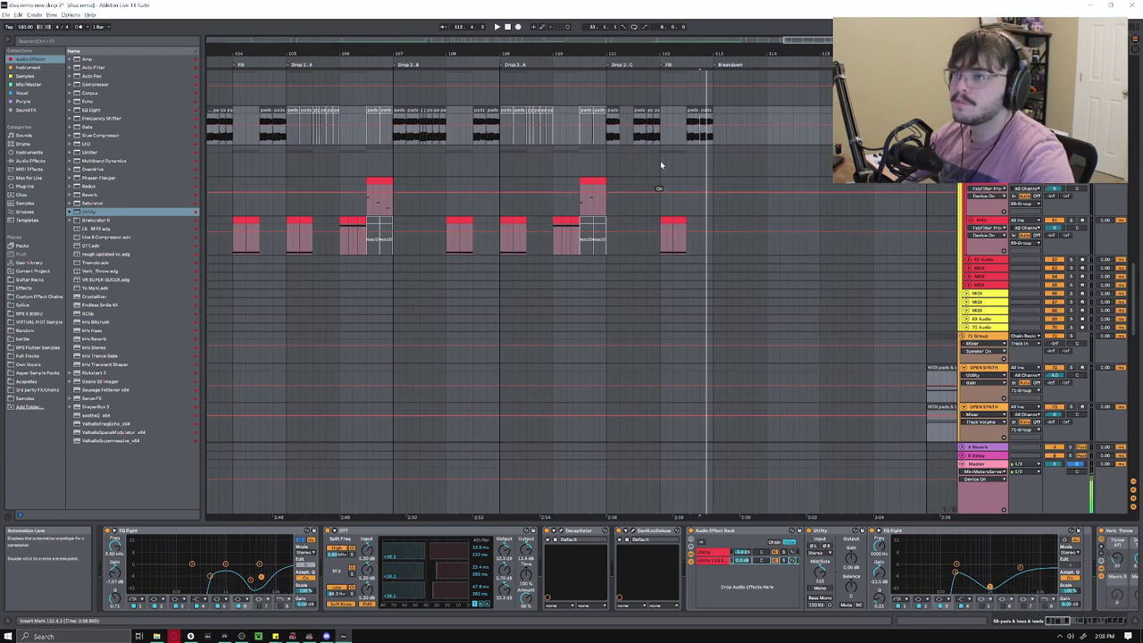
{"action": "key", "text": "alt+Tab"}
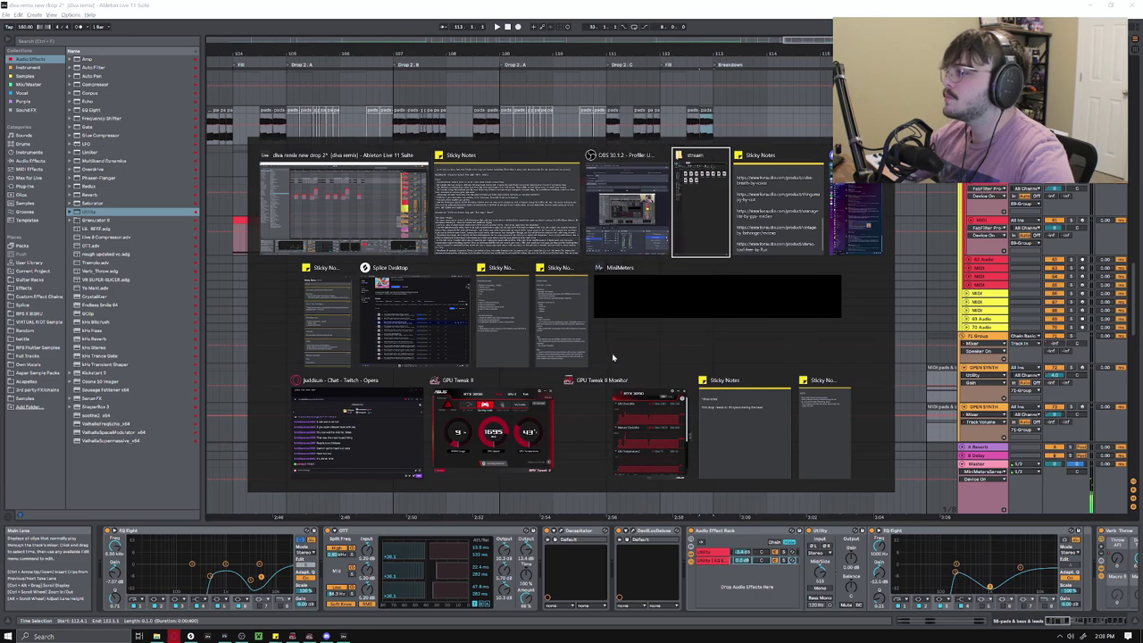
{"action": "key", "text": "Escape"}
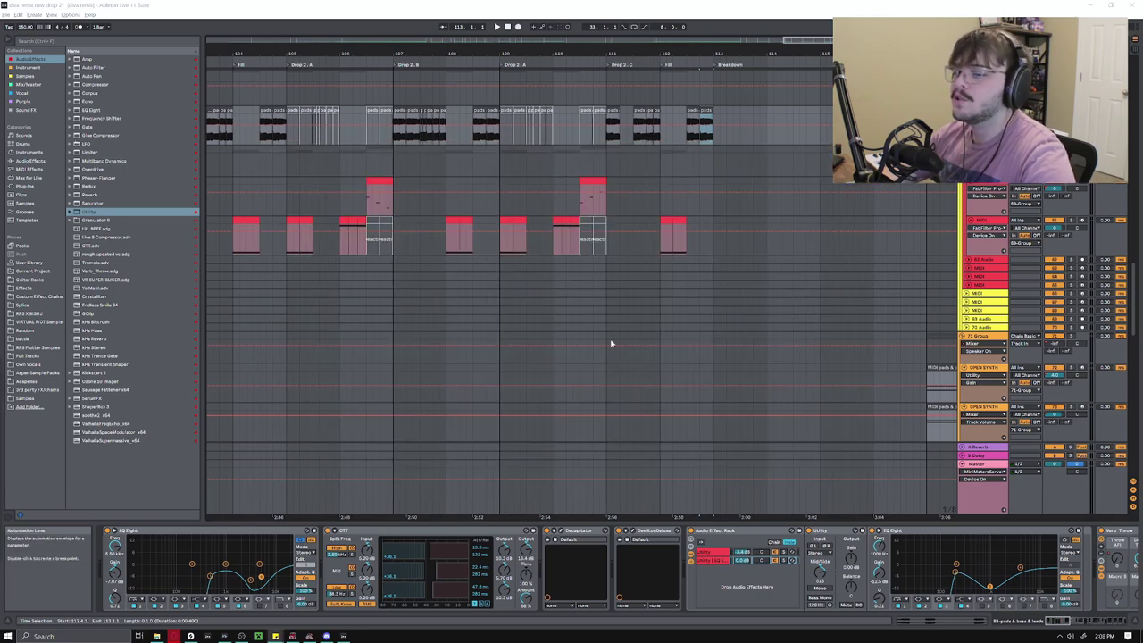
{"action": "left_click", "coordinate": [664, 136]}
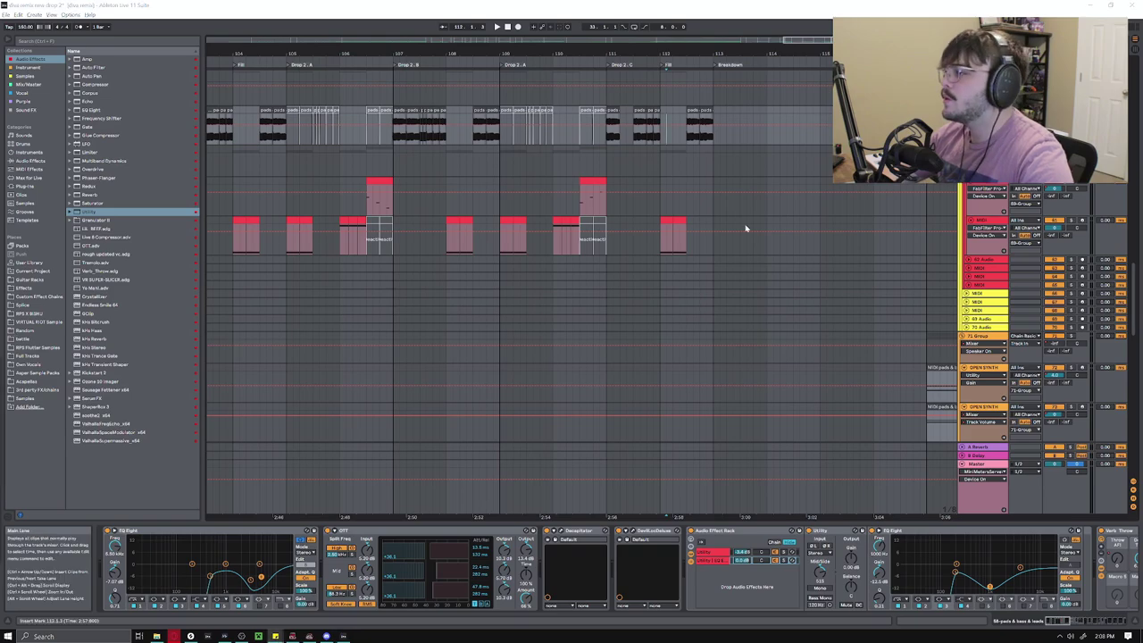
Play the breakdown from bar 113 and look over its sub, kick, snare and clap clips
{"action": "scroll", "coordinate": [748, 169], "scroll_direction": "down", "scroll_amount": 3, "text": "ctrl"}
{"action": "left_click", "coordinate": [740, 177]}
{"action": "scroll", "coordinate": [791, 241], "scroll_direction": "right", "scroll_amount": 5}
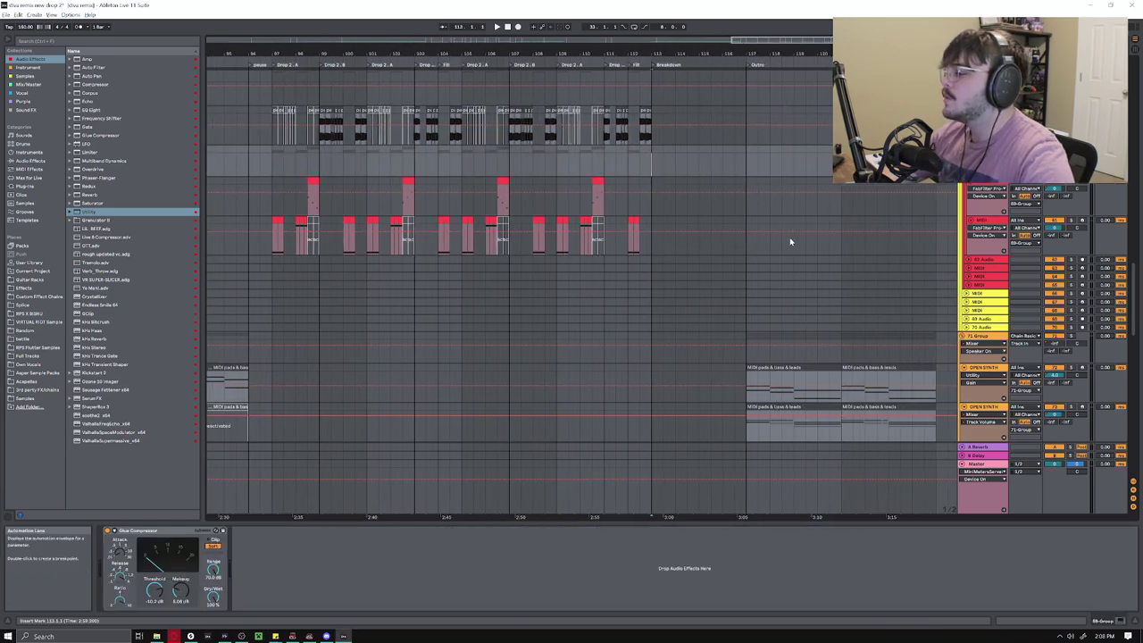
{"action": "left_click_drag", "start_coordinate": [1134, 268], "coordinate": [1119, 204]}
{"action": "scroll", "coordinate": [1120, 205], "scroll_direction": "down", "scroll_amount": 10}
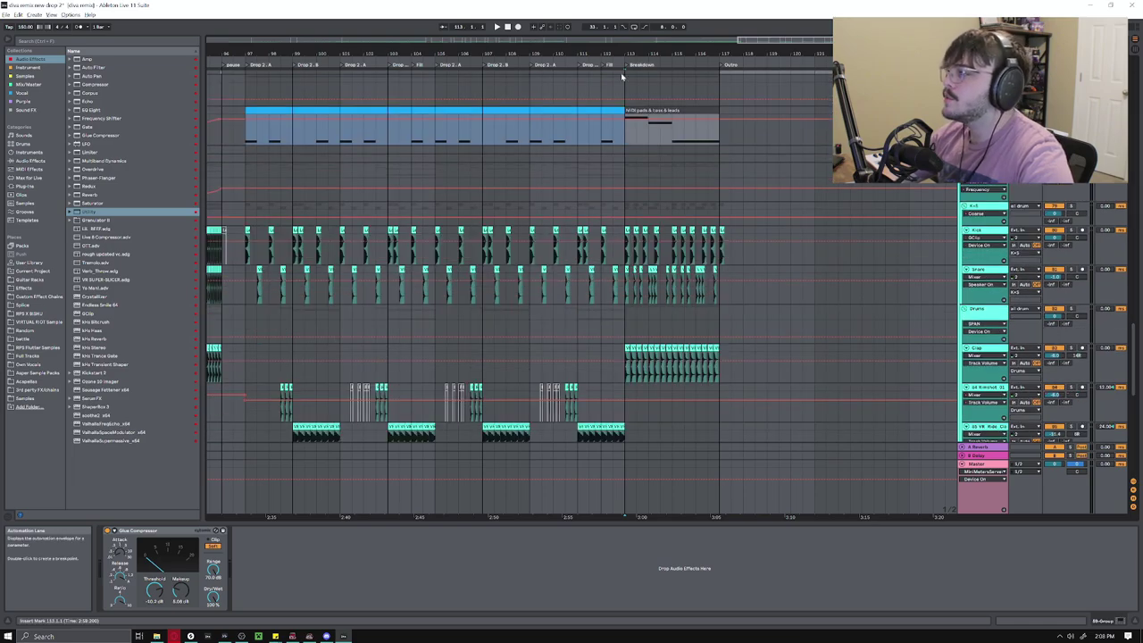
{"action": "left_click", "coordinate": [622, 77]}
{"action": "scroll", "coordinate": [501, 188], "scroll_direction": "down", "scroll_amount": 3, "text": "ctrl"}
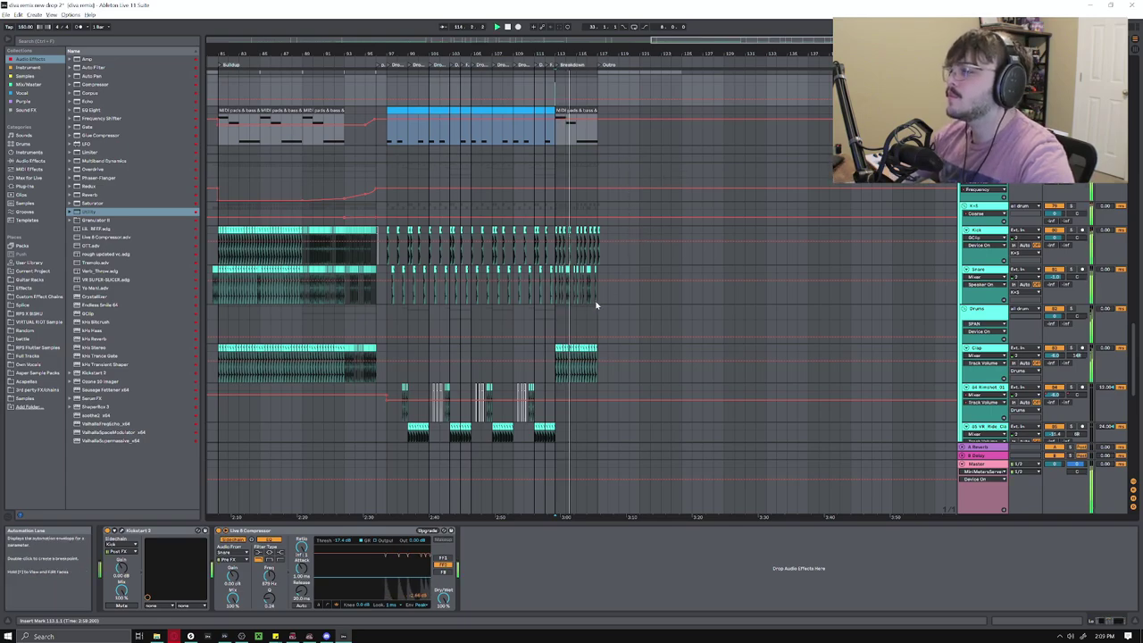
{"action": "scroll", "coordinate": [597, 306], "scroll_direction": "up", "scroll_amount": 3, "text": "ctrl"}
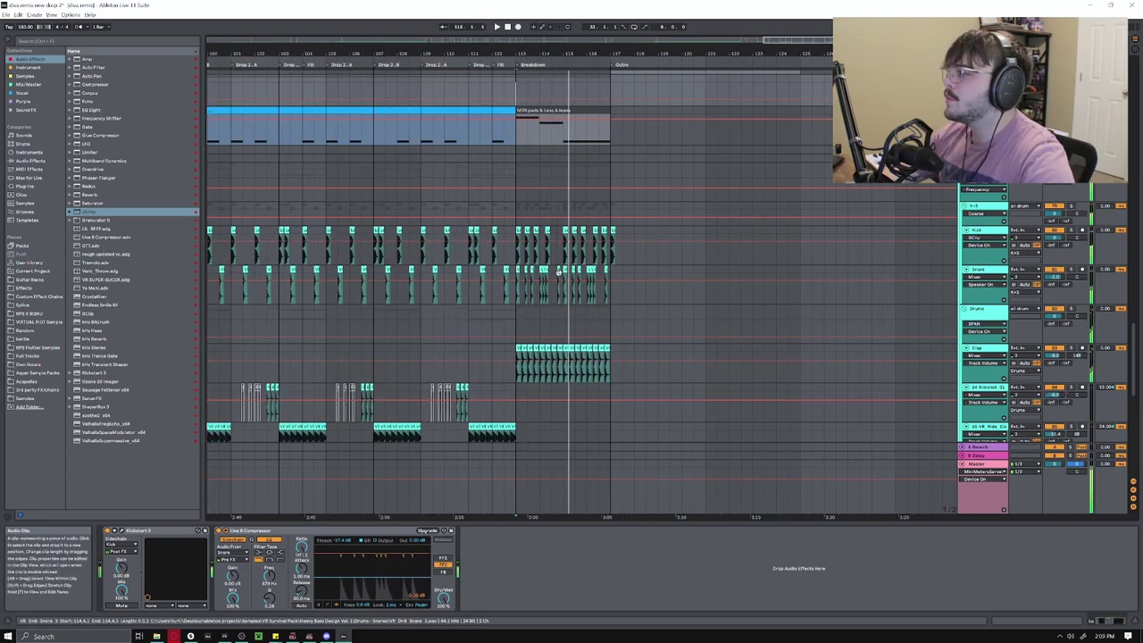
Show the chain of the breakdown's Midi Sub clip, and play the 20 vocals track from bar 113 with its chain shown
{"action": "left_click", "coordinate": [920, 261]}
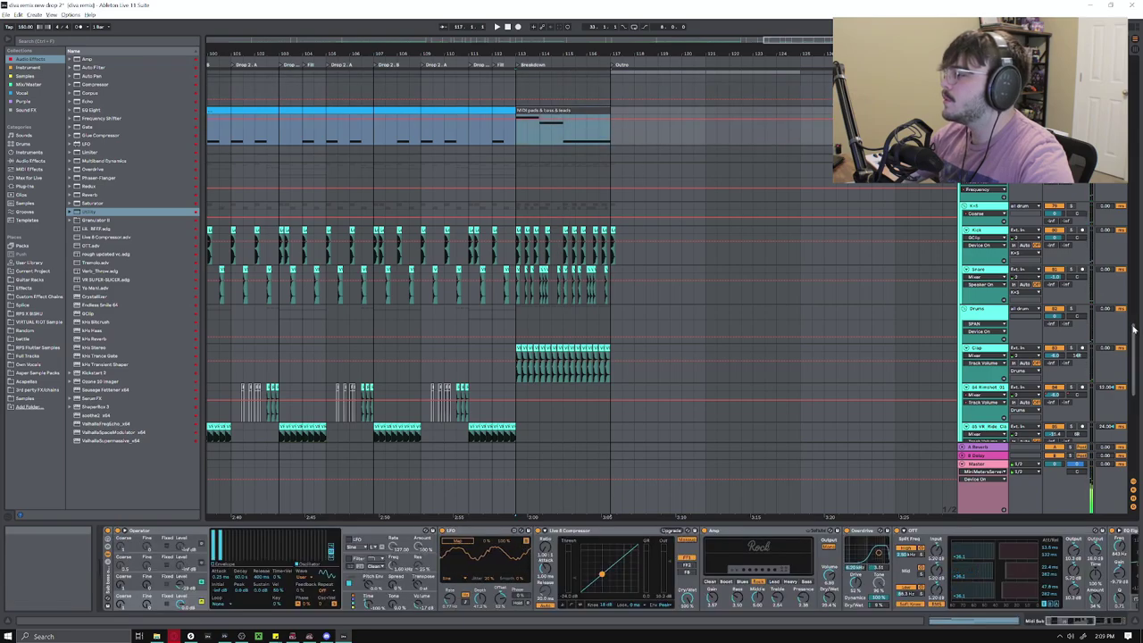
{"action": "scroll", "coordinate": [558, 248], "scroll_direction": "down", "scroll_amount": 10}
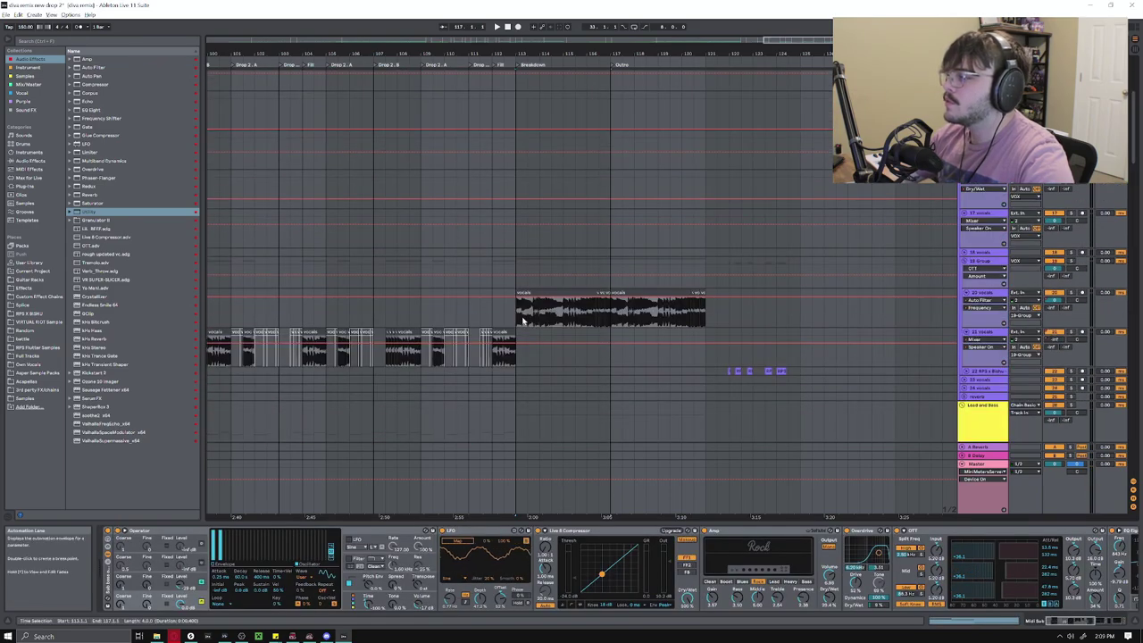
{"action": "left_click", "coordinate": [524, 319]}
{"action": "key", "text": "space"}
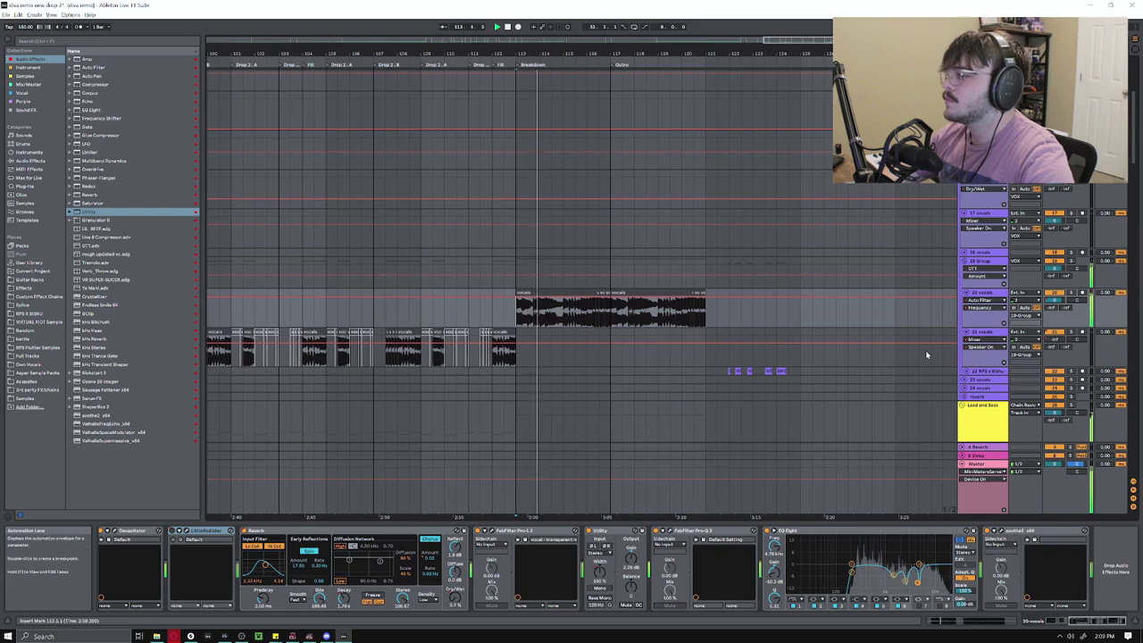
Examine the breakdown's Midi Sub clip again and the pads & bass clips with the volume fade from bar 113
{"action": "left_click_drag", "start_coordinate": [1136, 143], "coordinate": [1100, 235]}
{"action": "scroll", "coordinate": [1099, 235], "scroll_direction": "down", "scroll_amount": 8}
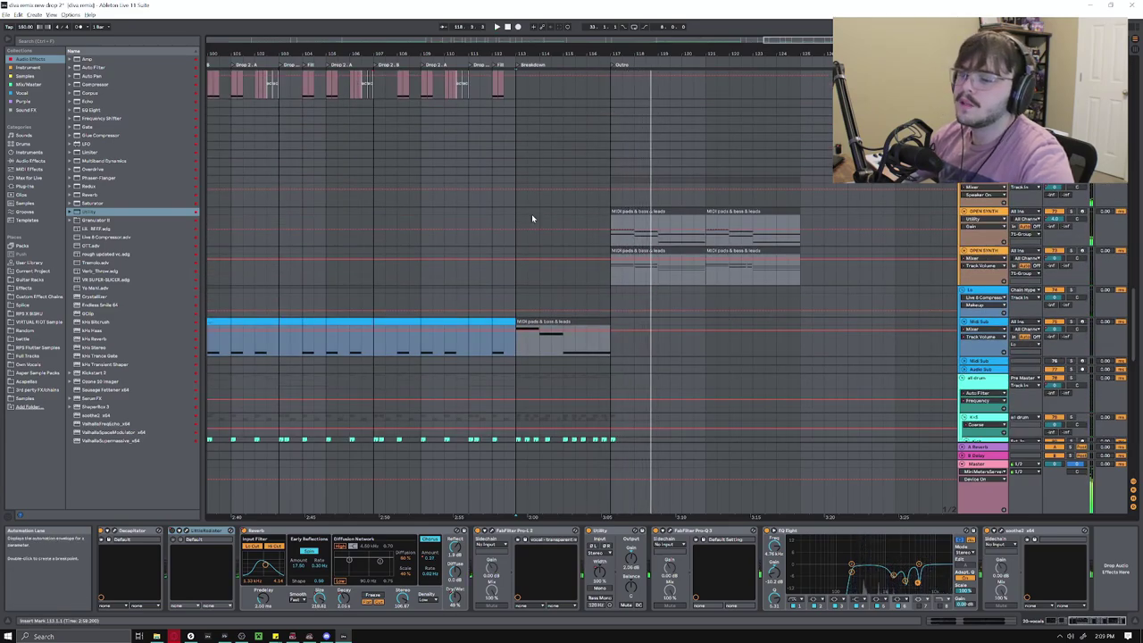
{"action": "scroll", "coordinate": [617, 375], "scroll_direction": "down", "scroll_amount": 2}
{"action": "left_click", "coordinate": [601, 292]}
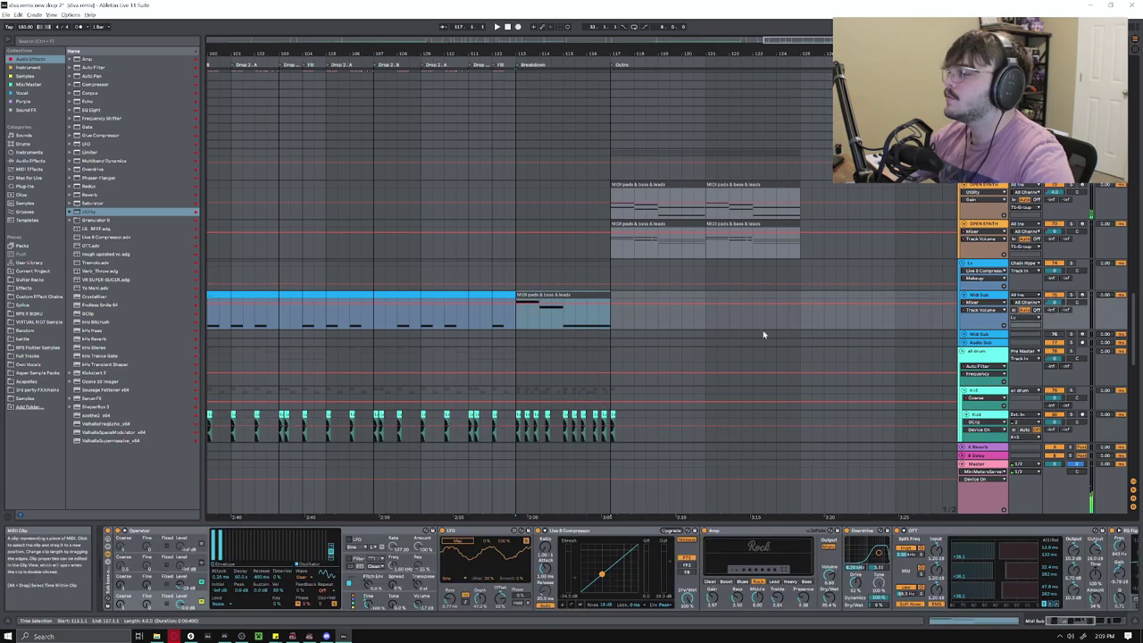
{"action": "left_click_drag", "start_coordinate": [1132, 301], "coordinate": [1120, 183]}
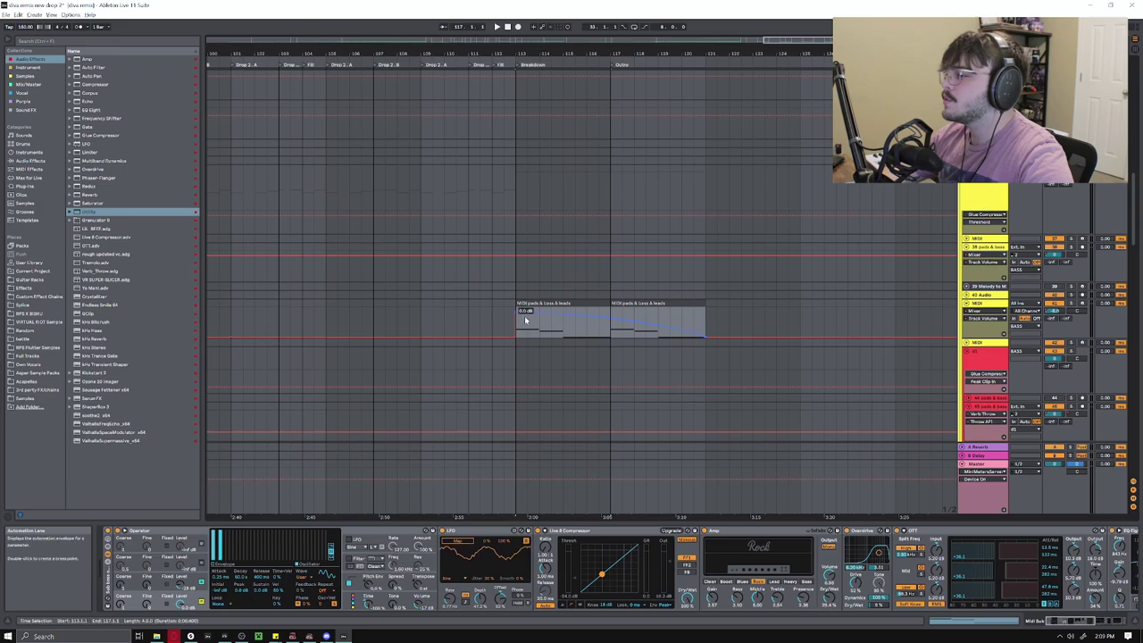
{"action": "left_click_drag", "start_coordinate": [1134, 238], "coordinate": [1076, 410]}
{"action": "scroll", "coordinate": [1079, 409], "scroll_direction": "up", "scroll_amount": 5}
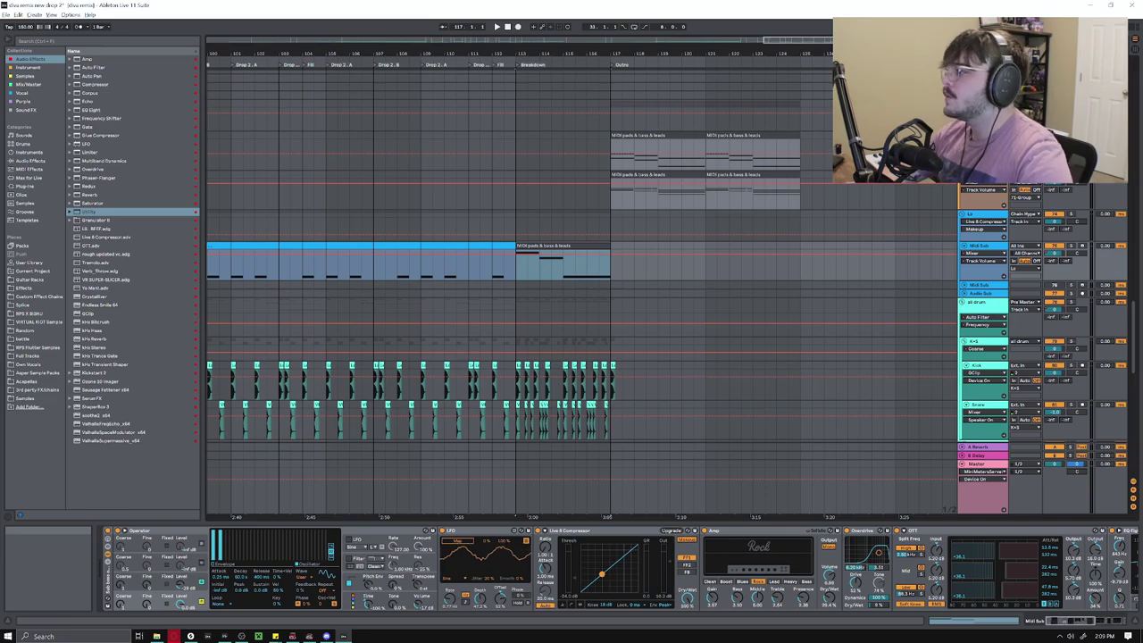
Show the 71 Group chain and the lower OPEN SYNTH track's chain, and play the outro from bar 117
{"action": "left_click", "coordinate": [983, 104]}
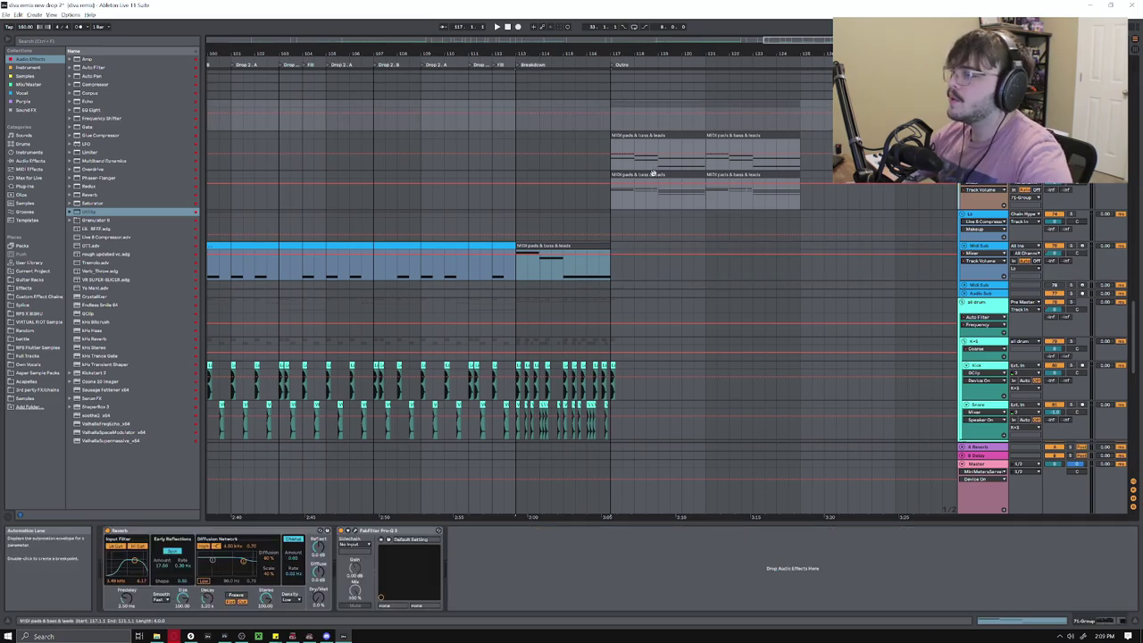
{"action": "left_click", "coordinate": [655, 172]}
{"action": "scroll", "coordinate": [1135, 379], "scroll_direction": "down", "scroll_amount": 8}
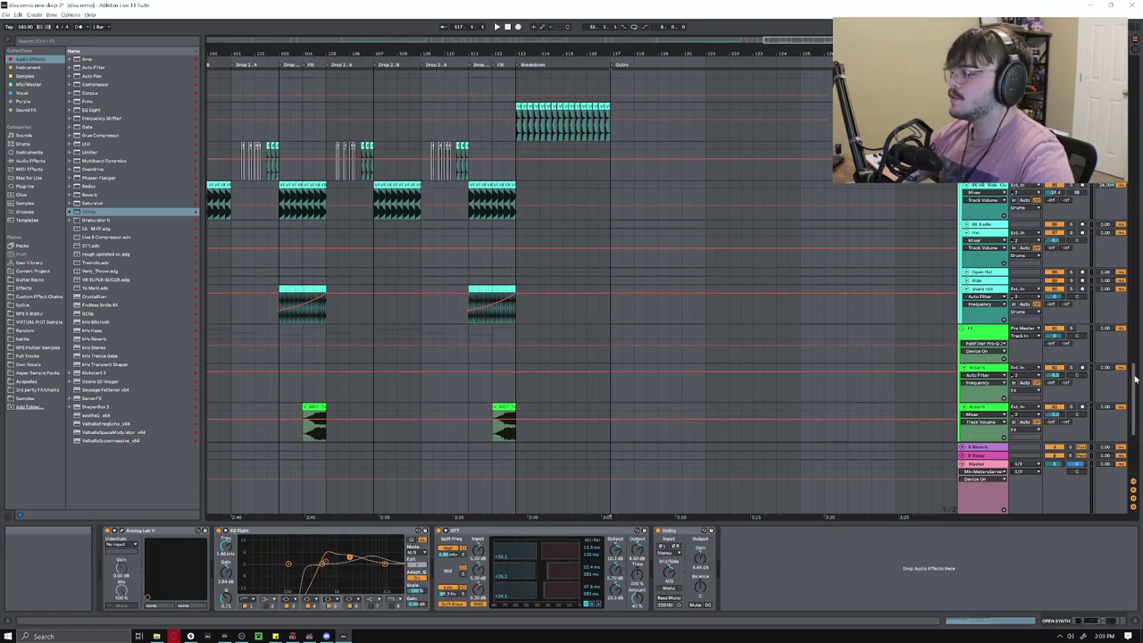
{"action": "scroll", "coordinate": [1135, 380], "scroll_direction": "up", "scroll_amount": 10}
{"action": "scroll", "coordinate": [1117, 275], "scroll_direction": "up", "scroll_amount": 1}
{"action": "key", "text": "space"}
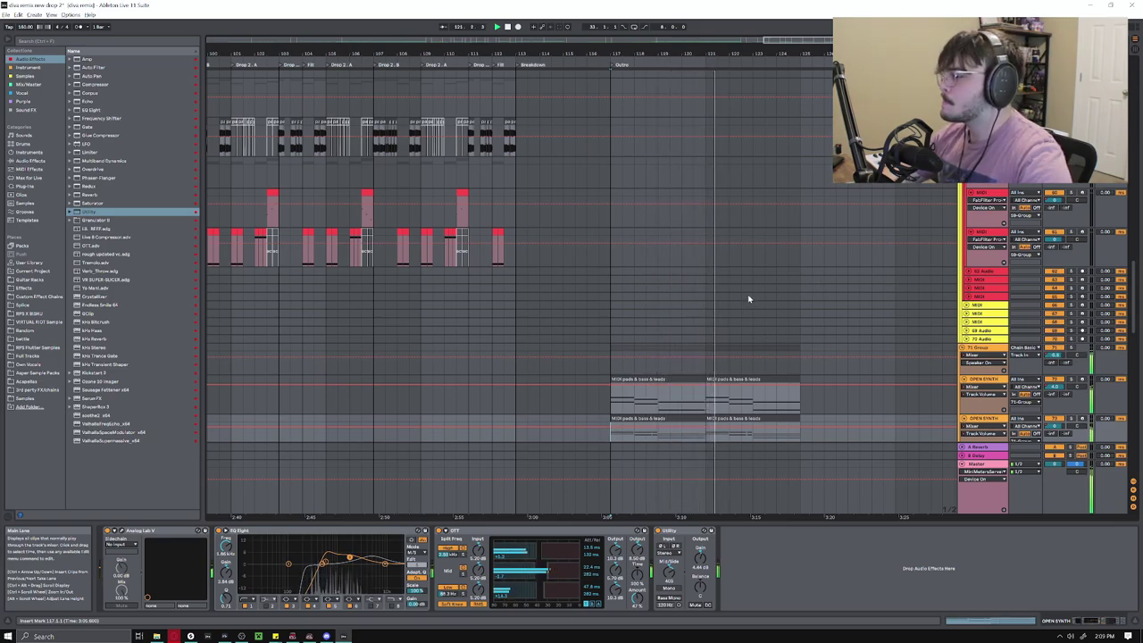
Stop playback, show the 20 vocals chain and display its Reverb Dry/Wet automation over the breakdown and outro
{"action": "left_click_drag", "start_coordinate": [1138, 304], "coordinate": [1126, 135]}
{"action": "key", "text": "space"}
{"action": "left_click", "coordinate": [697, 223]}
{"action": "left_click", "coordinate": [986, 214]}
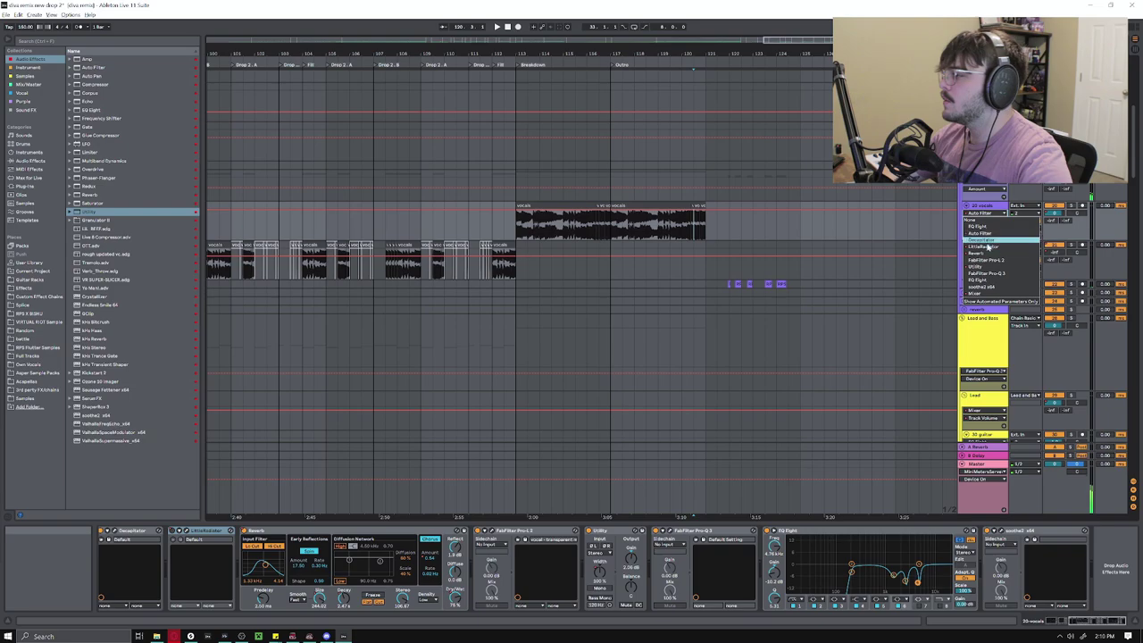
{"action": "left_click", "coordinate": [982, 253]}
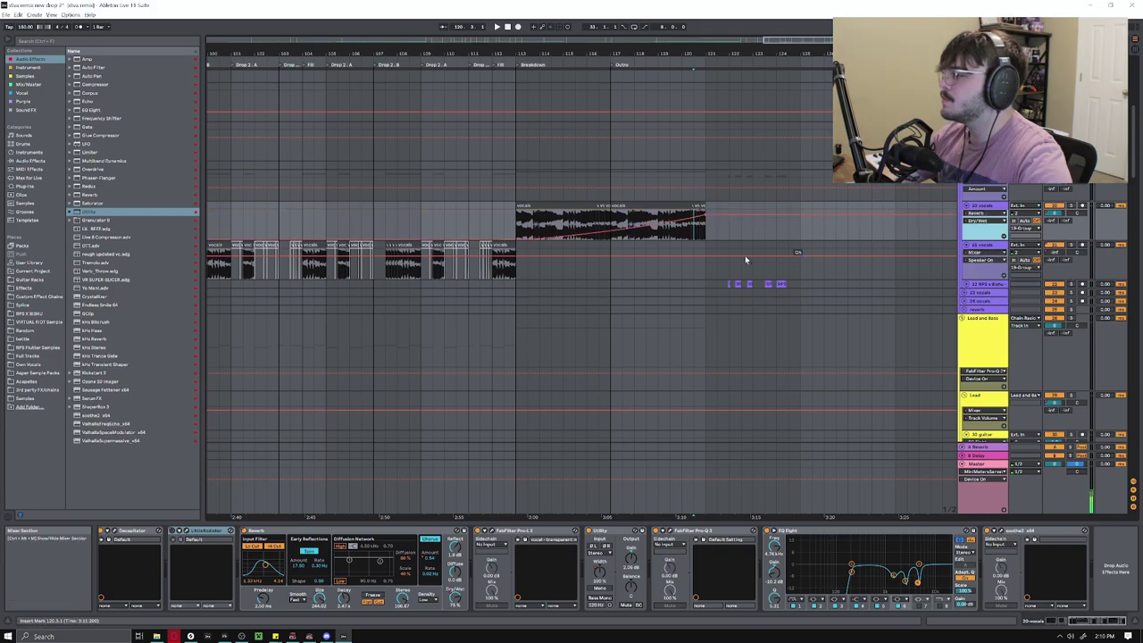
{"action": "scroll", "coordinate": [785, 284], "scroll_direction": "down", "scroll_amount": 3, "text": "ctrl"}
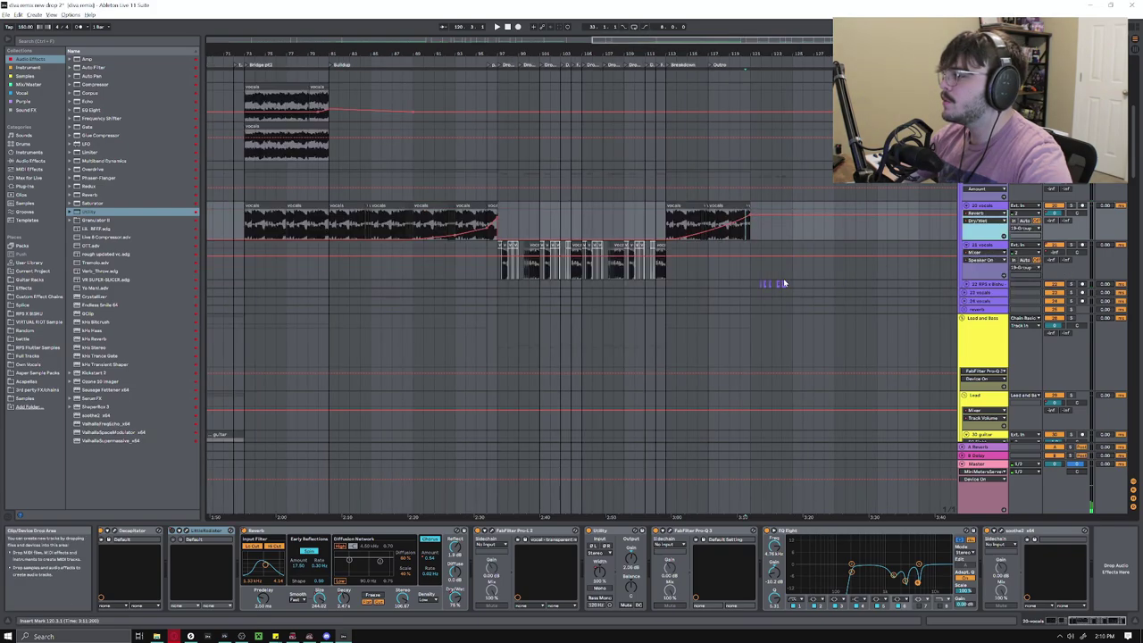
{"action": "scroll", "coordinate": [786, 282], "scroll_direction": "down", "scroll_amount": 2, "text": "shift"}
{"action": "scroll", "coordinate": [744, 283], "scroll_direction": "up", "scroll_amount": 3, "text": "ctrl"}
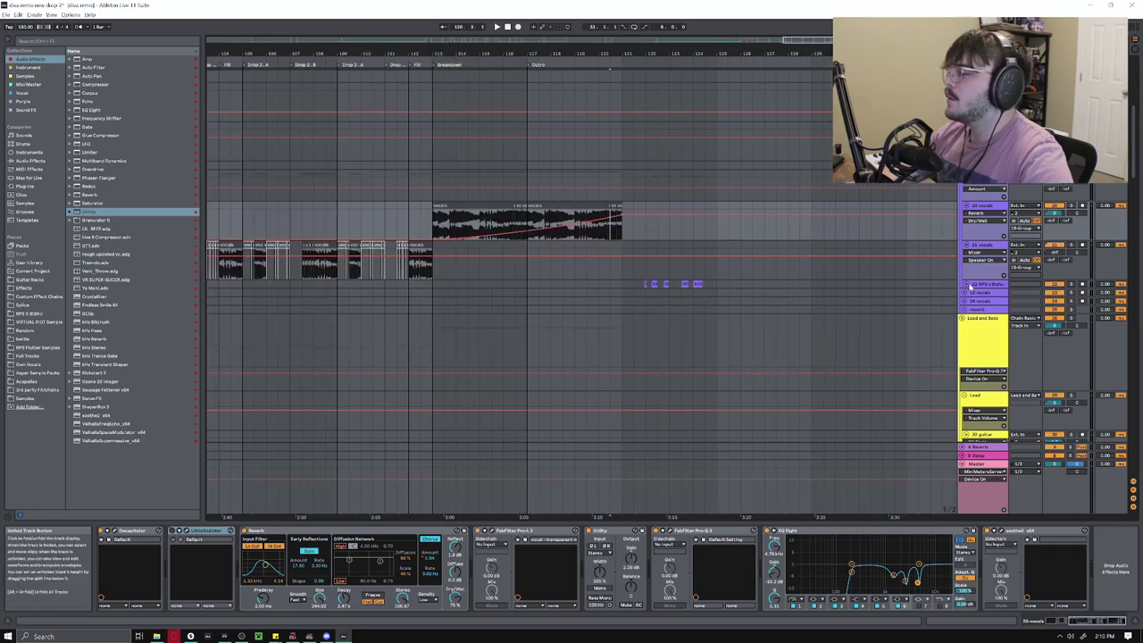
Unfold track 22 and show the effect chain behind its short clips near the end of the outro
{"action": "left_click", "coordinate": [965, 284]}
{"action": "scroll", "coordinate": [640, 310], "scroll_direction": "up", "scroll_amount": 5, "text": "ctrl"}
{"action": "left_click", "coordinate": [650, 301]}
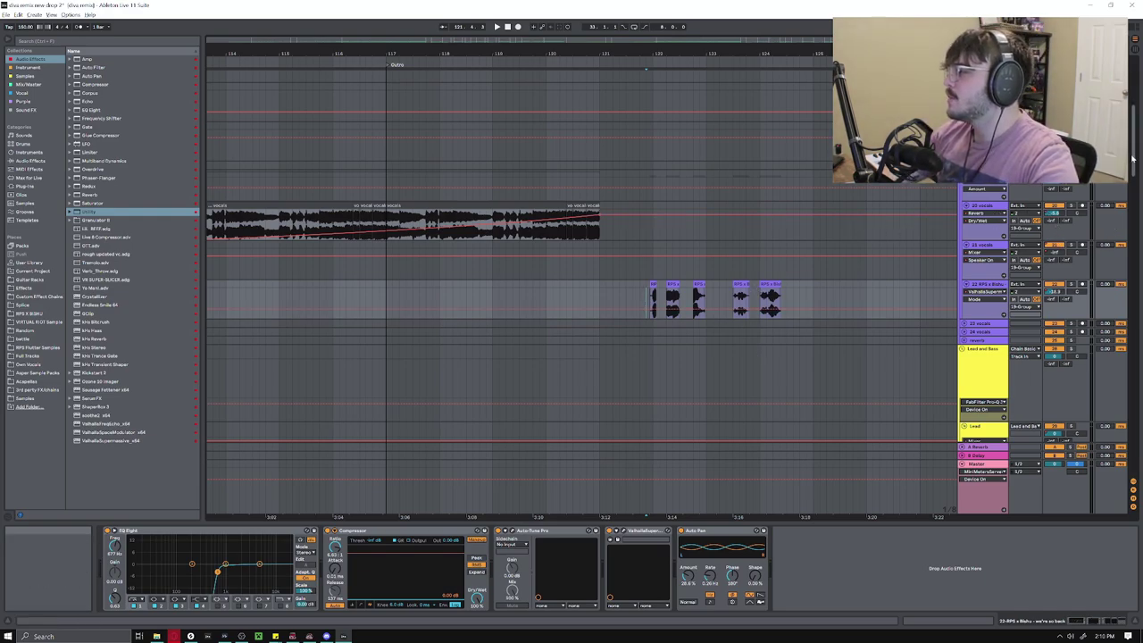
Select the second pair of OPEN SYNTH clips in the outro and list the devices available for automation on 71 Group
{"action": "scroll", "coordinate": [1093, 311], "scroll_direction": "down", "scroll_amount": 15}
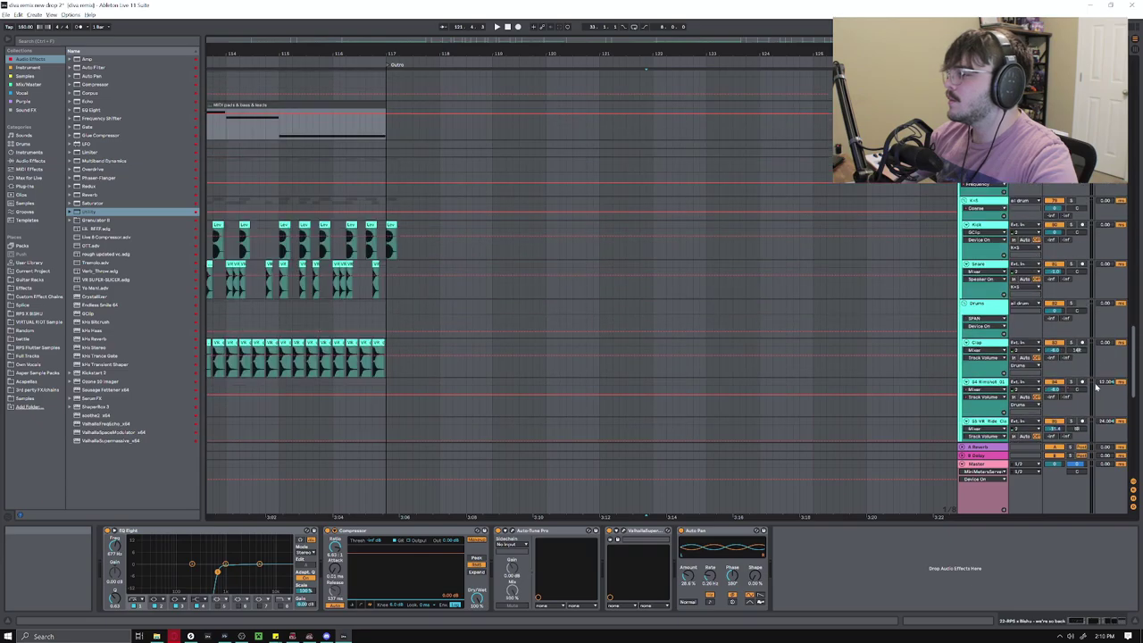
{"action": "scroll", "coordinate": [1094, 311], "scroll_direction": "down", "scroll_amount": 5}
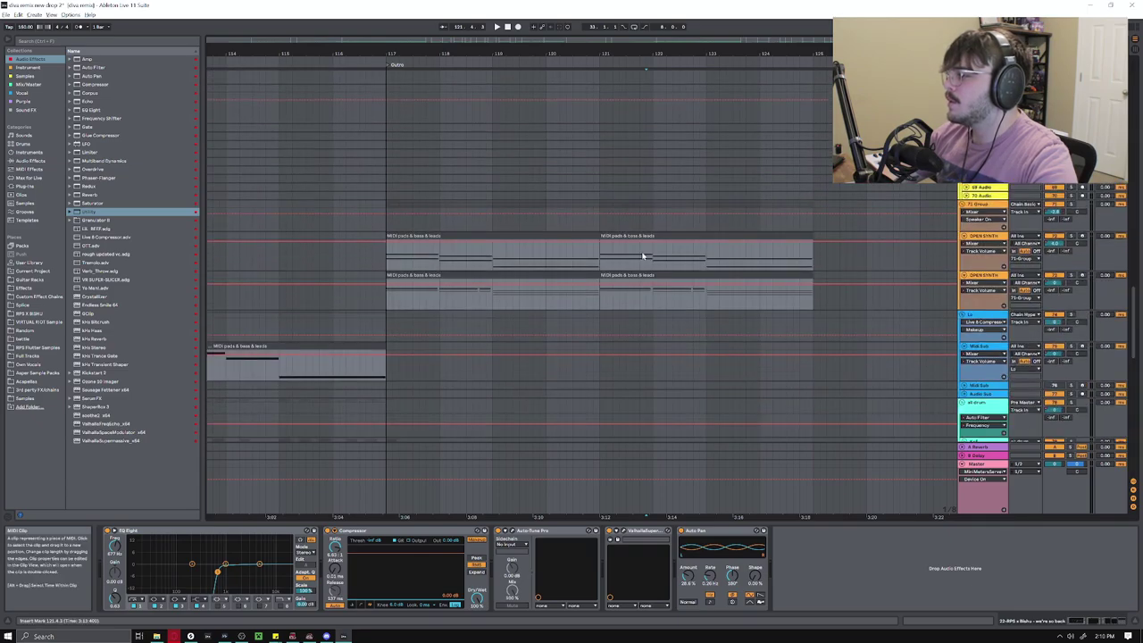
{"action": "left_click", "coordinate": [676, 259]}
{"action": "left_click", "coordinate": [744, 276], "text": "shift"}
{"action": "left_click", "coordinate": [987, 204]}
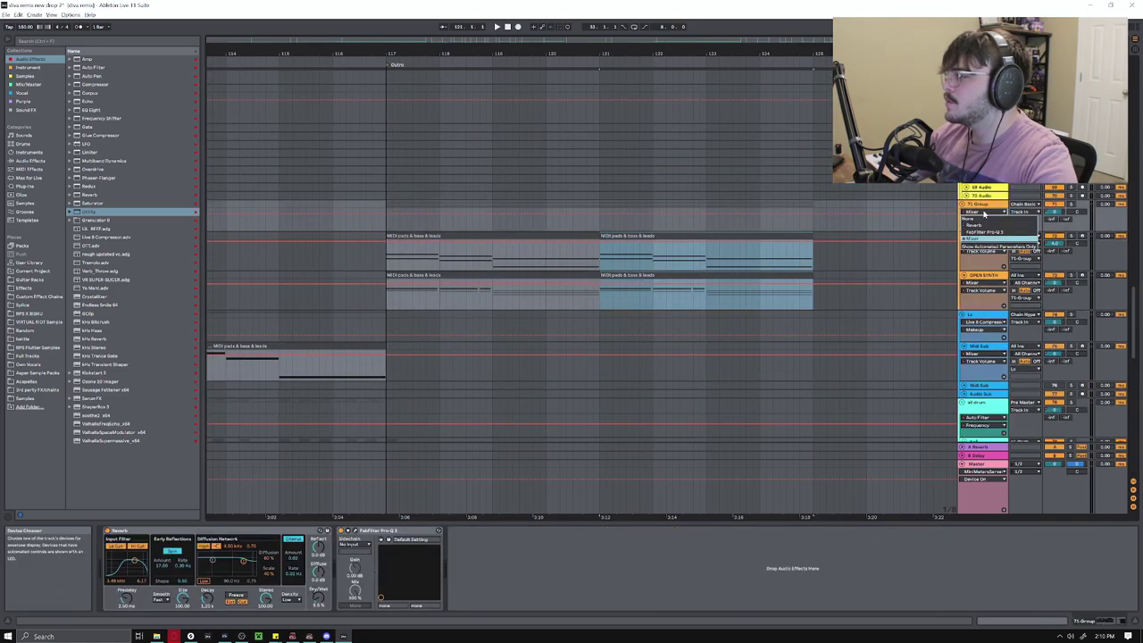
Fit the whole arrangement in view and fold the reference vocals track above 12 Audio
{"action": "left_click_drag", "start_coordinate": [1133, 294], "coordinate": [1129, 58]}
{"action": "key", "text": "w"}
{"action": "scroll", "coordinate": [416, 324], "scroll_direction": "down", "scroll_amount": 6}
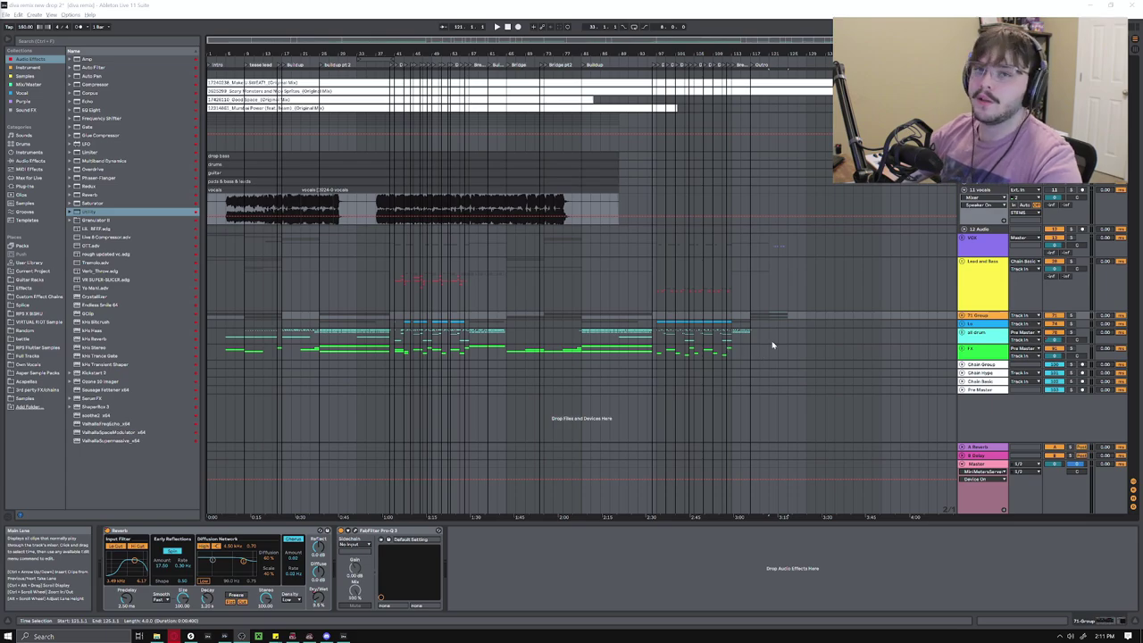
{"action": "left_click", "coordinate": [965, 190]}
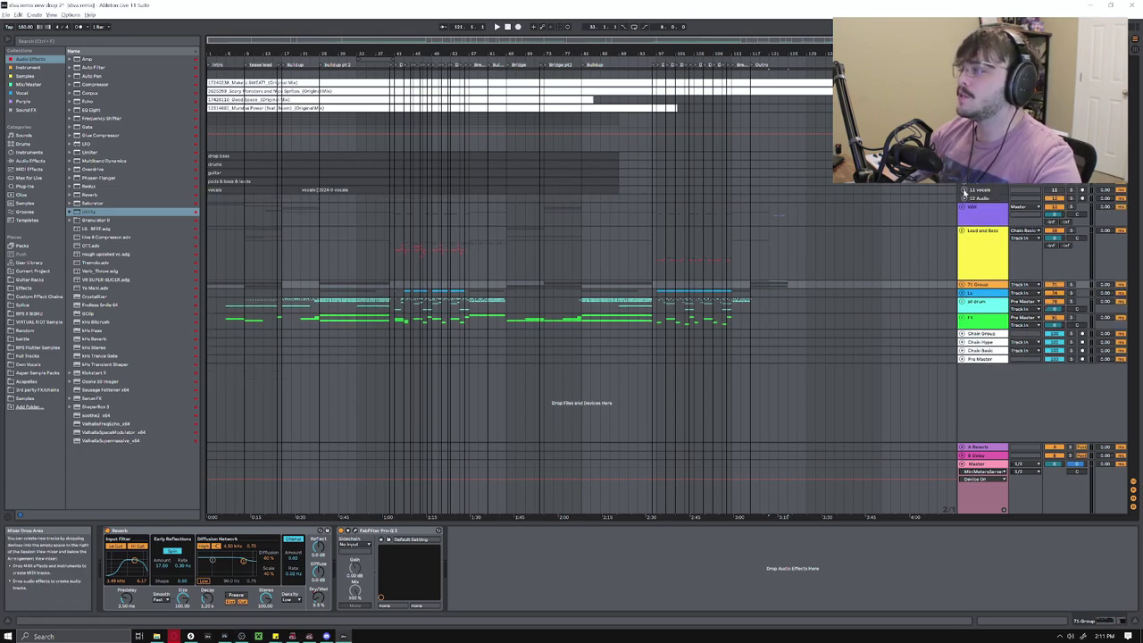
Go through the device chains of the group tracks from VOX and Lead and Bass down to FX and Chain Group
{"action": "left_click", "coordinate": [986, 214]}
{"action": "left_click", "coordinate": [991, 240]}
{"action": "left_click", "coordinate": [992, 286]}
{"action": "left_click", "coordinate": [991, 293]}
{"action": "left_click", "coordinate": [989, 303]}
{"action": "left_click", "coordinate": [989, 318]}
{"action": "left_click", "coordinate": [988, 335]}
{"action": "left_click", "coordinate": [991, 318]}
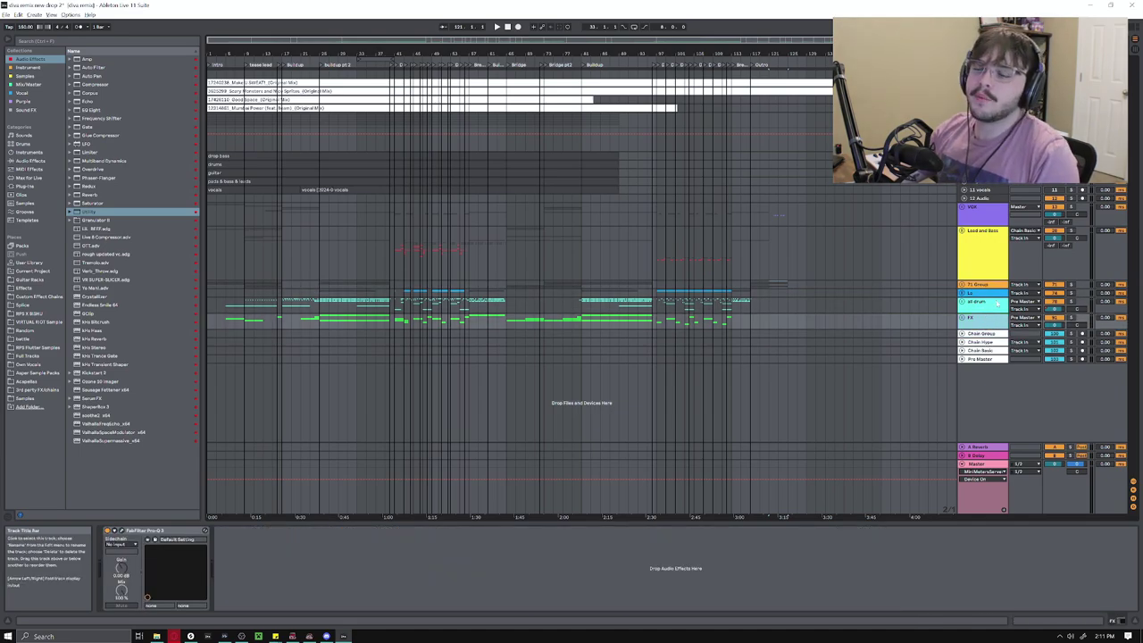
Compare the device chains of the VOX, Lead and Bass and 71 Group tracks
{"action": "left_click", "coordinate": [1002, 217]}
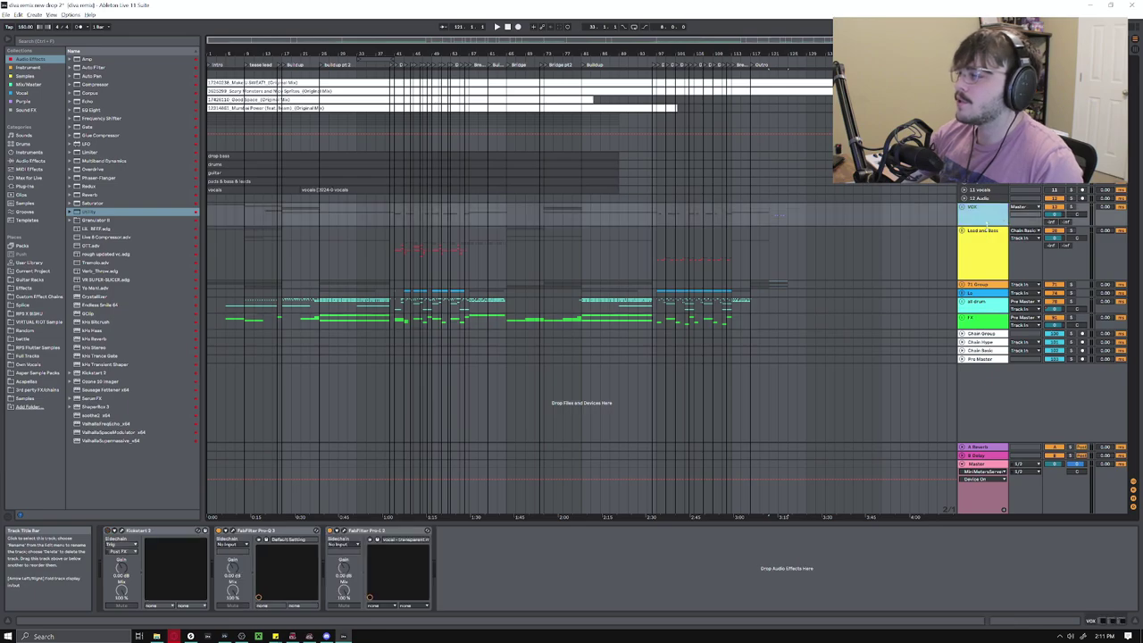
{"action": "left_click", "coordinate": [990, 259]}
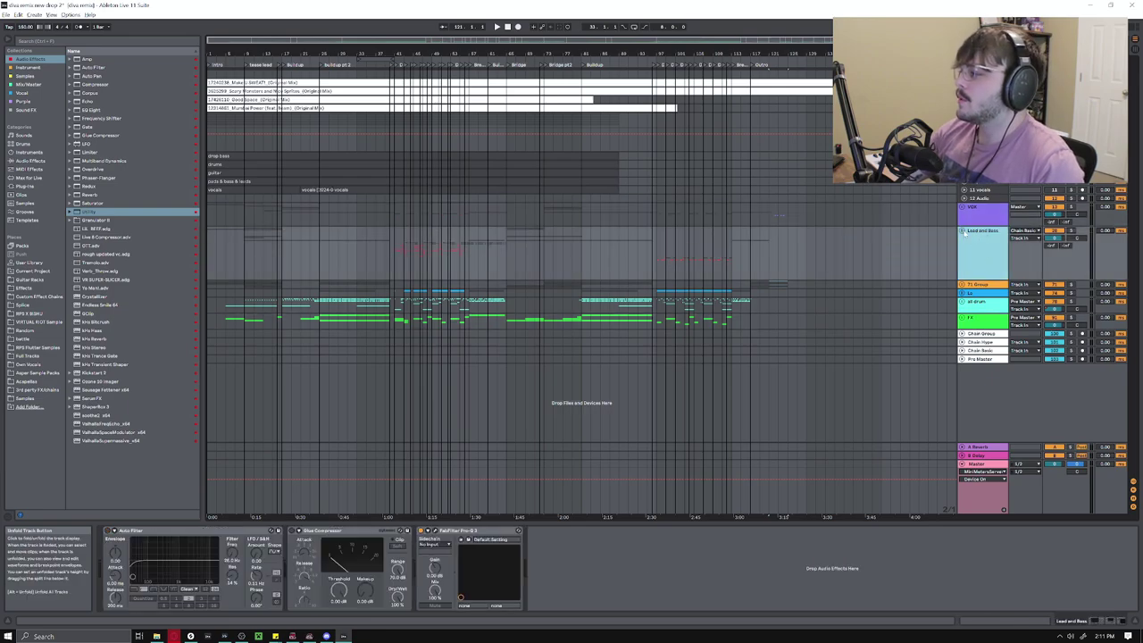
{"action": "left_click", "coordinate": [974, 285]}
{"action": "left_click", "coordinate": [973, 241]}
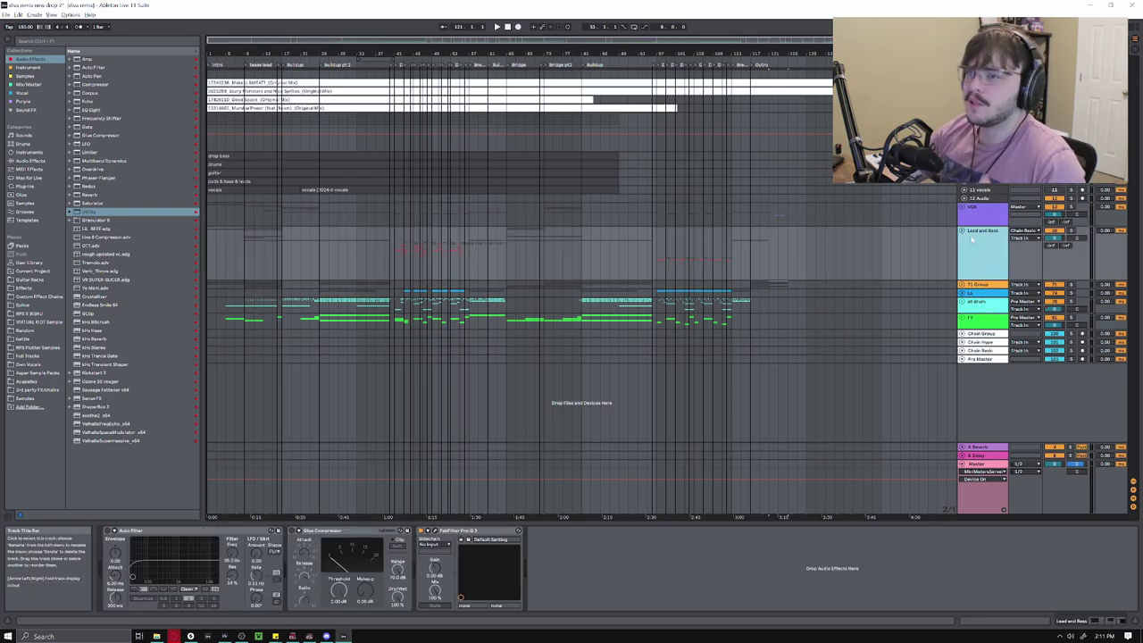
{"action": "left_click", "coordinate": [963, 285]}
{"action": "left_click", "coordinate": [963, 285]}
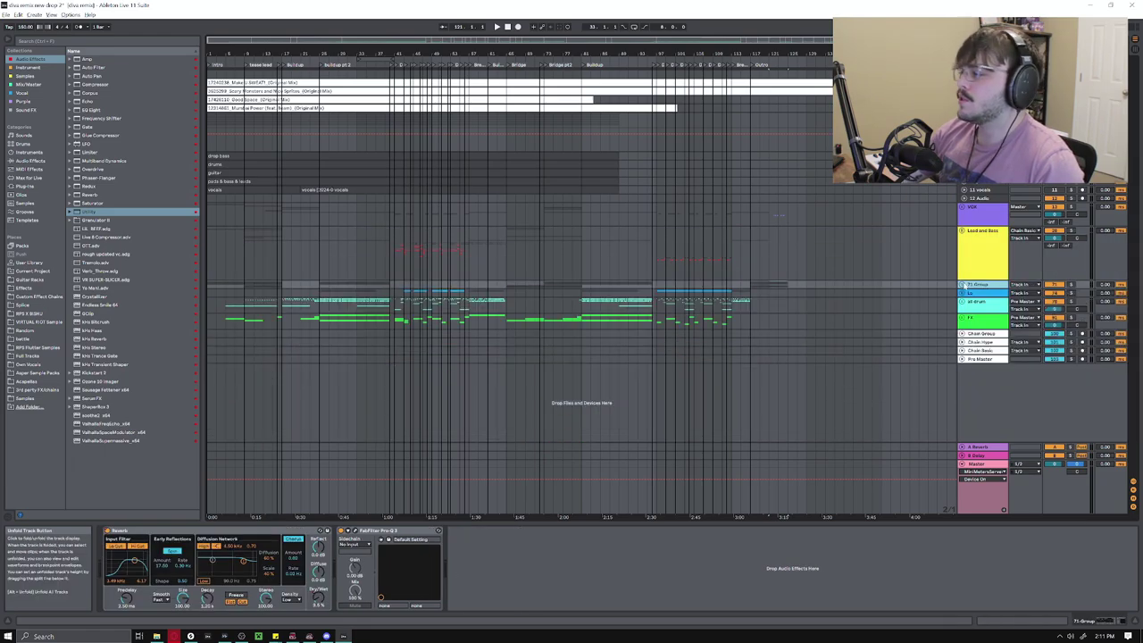
Show the device chains of the blue group below 71 Group, the all drum group and the FX group
{"action": "left_click", "coordinate": [969, 293]}
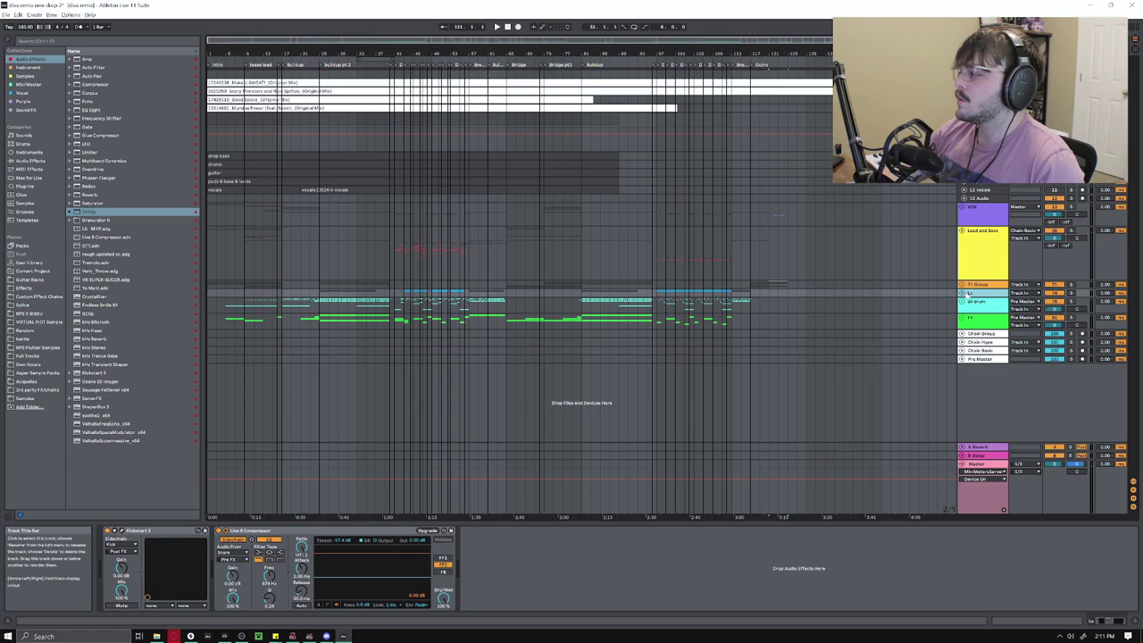
{"action": "left_click", "coordinate": [963, 294]}
{"action": "left_click", "coordinate": [963, 294]}
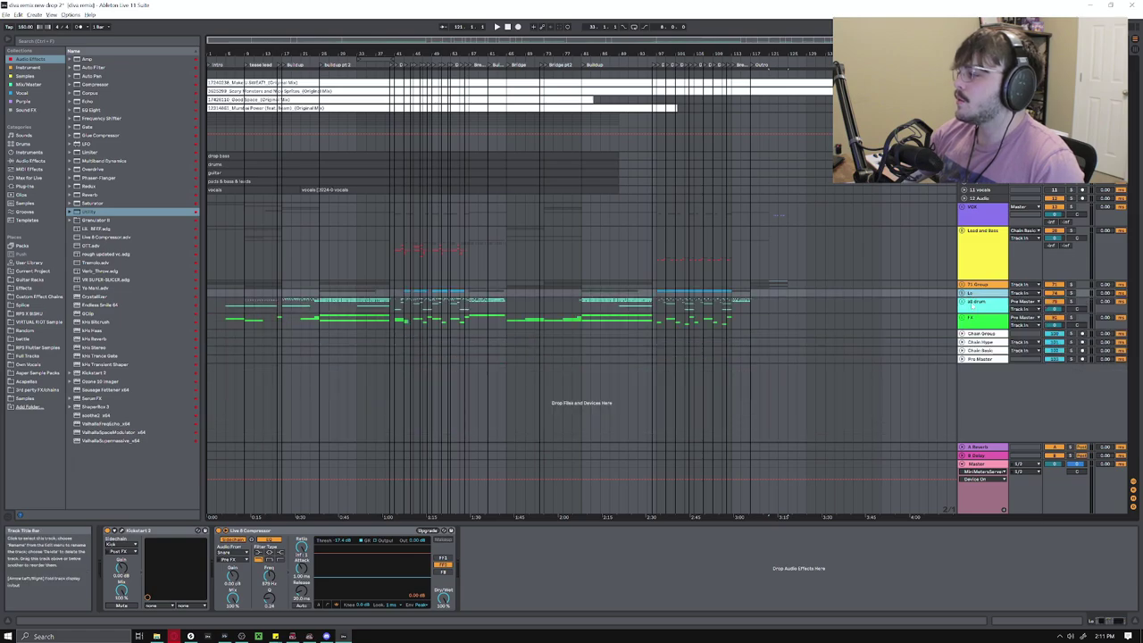
{"action": "left_click", "coordinate": [985, 304]}
{"action": "left_click", "coordinate": [972, 320]}
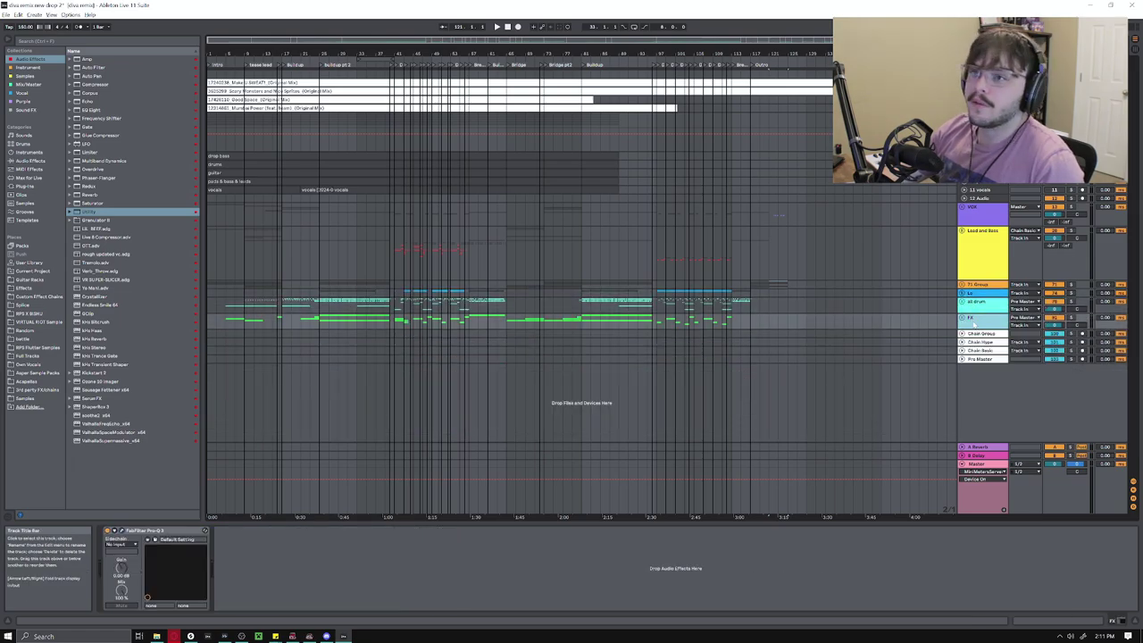
Compare the Chain Group and Chain Hype device chains, and show the Pre Master chain
{"action": "left_click", "coordinate": [985, 335]}
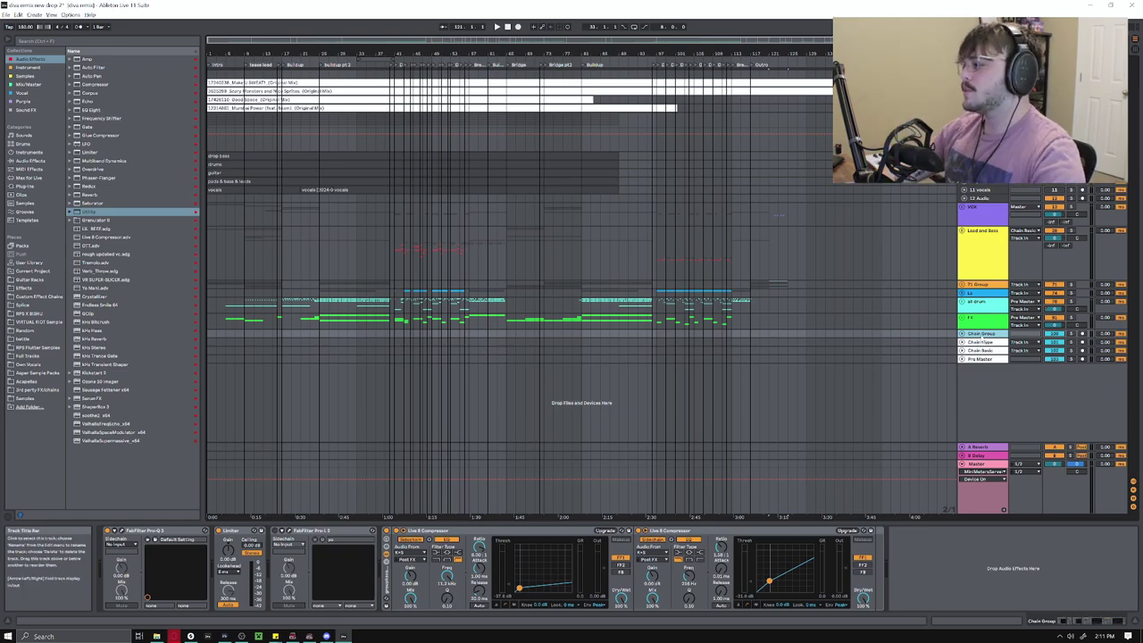
{"action": "left_click", "coordinate": [983, 342]}
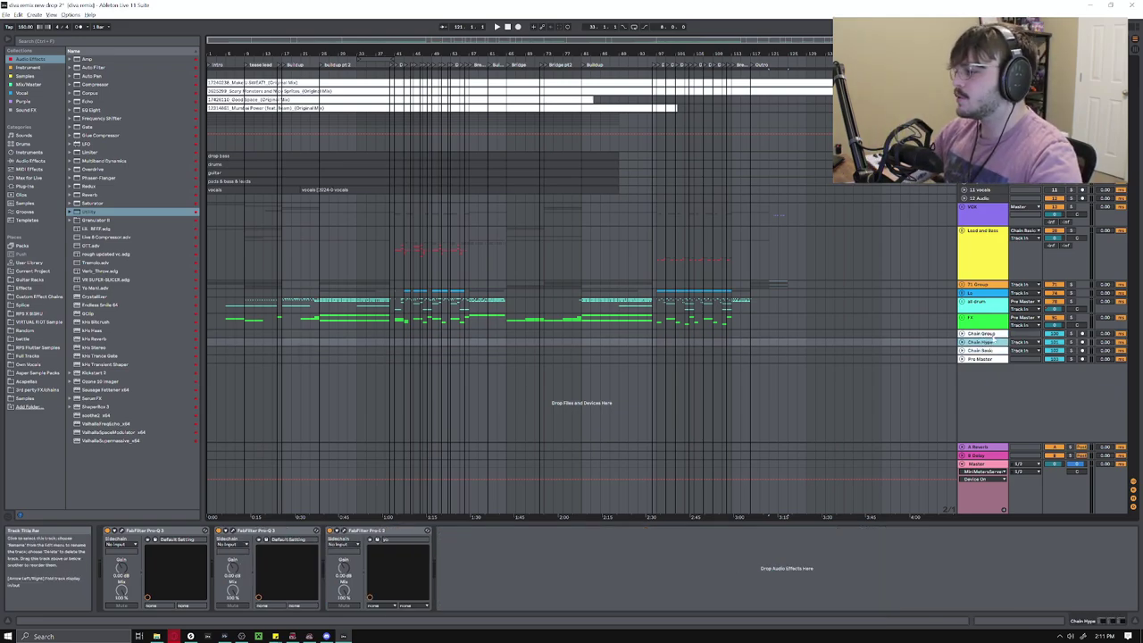
{"action": "left_click", "coordinate": [984, 334]}
{"action": "left_click", "coordinate": [984, 342]}
{"action": "left_click", "coordinate": [983, 334]}
{"action": "left_click", "coordinate": [984, 343]}
{"action": "left_click", "coordinate": [983, 358]}
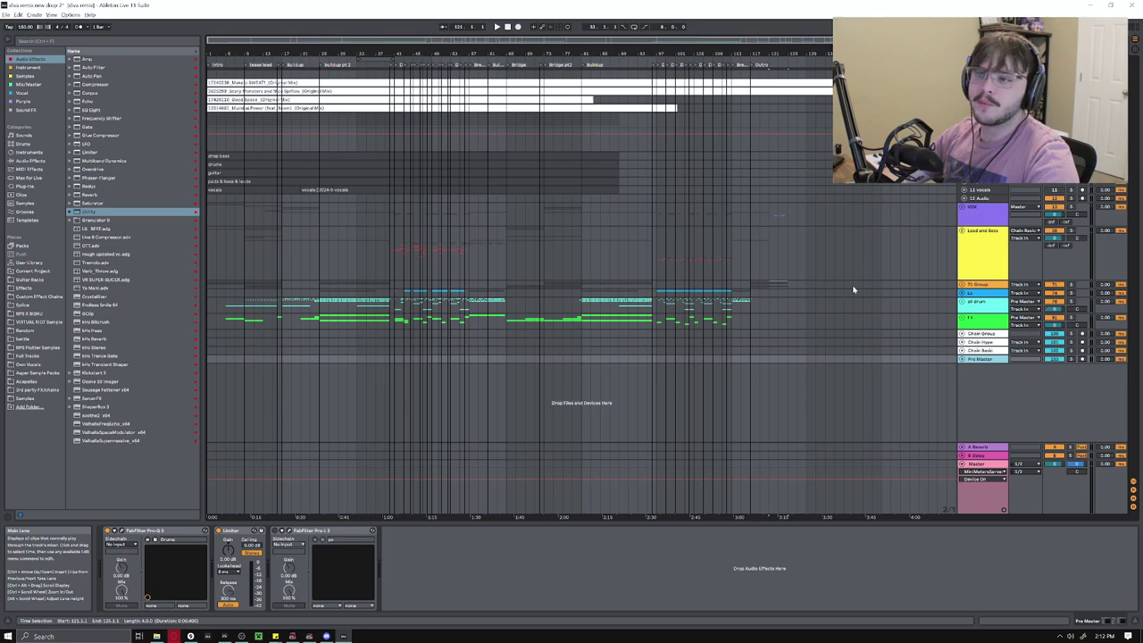
Trace the routing by showing the VOX, Lead and Bass and Chain Basic chains, and VOX again with the Master
{"action": "left_click", "coordinate": [989, 216]}
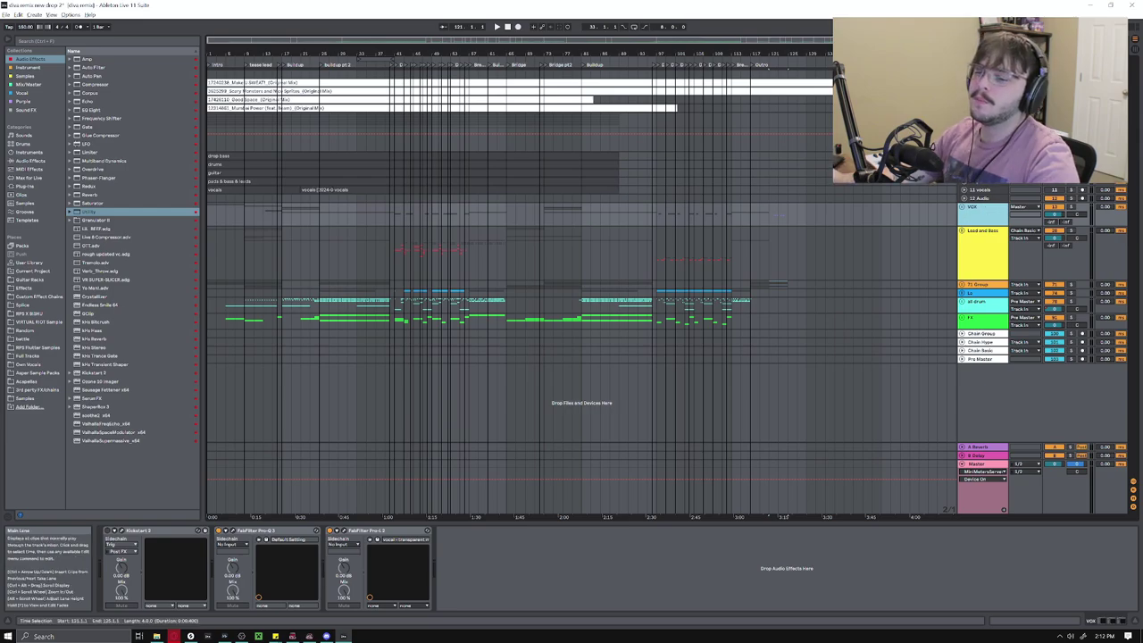
{"action": "left_click", "coordinate": [990, 254]}
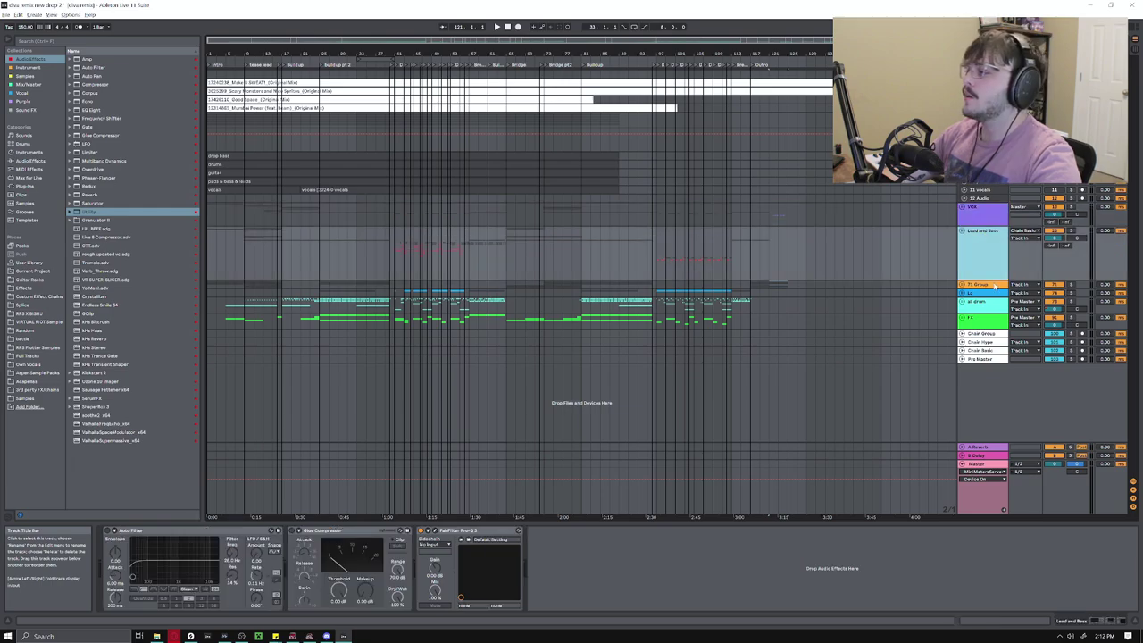
{"action": "left_click", "coordinate": [980, 351]}
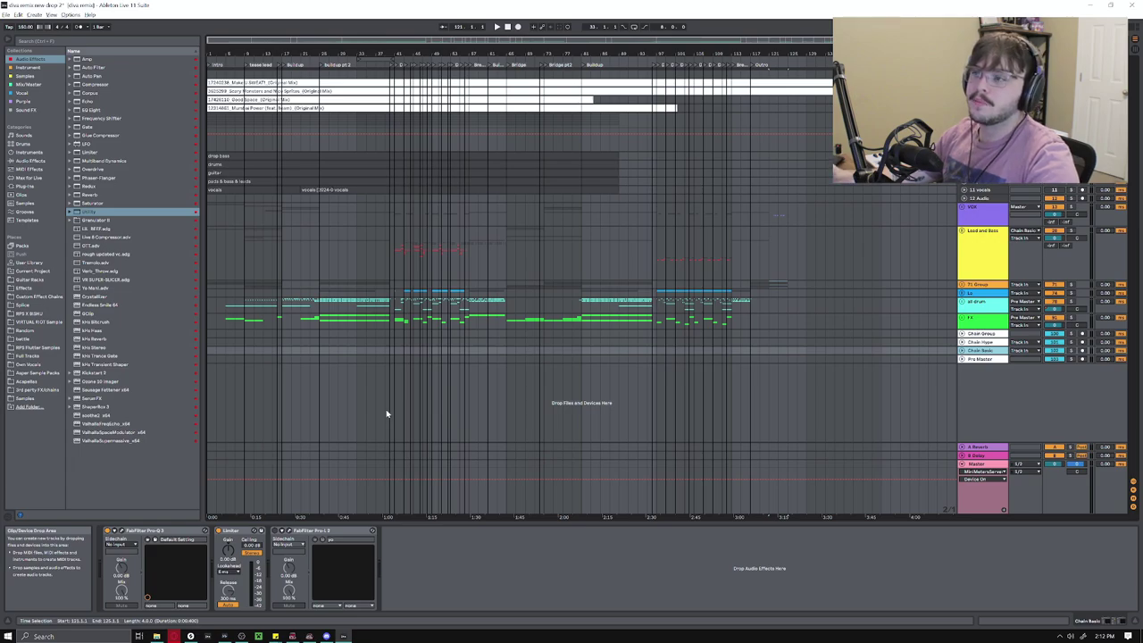
{"action": "left_click", "coordinate": [1002, 211]}
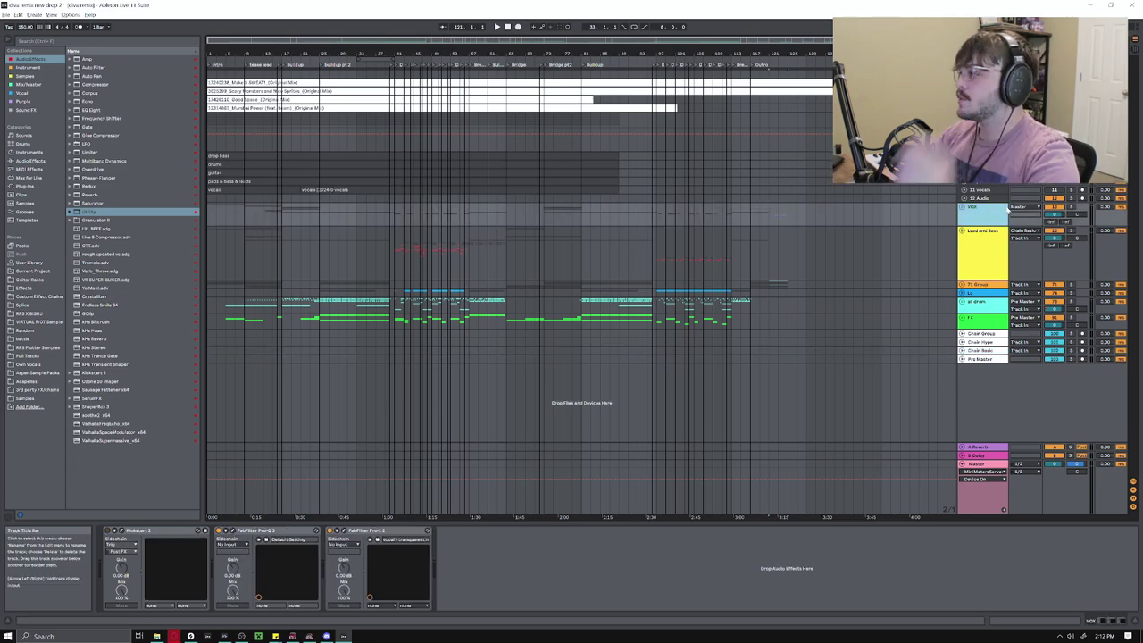
{"action": "left_click", "coordinate": [980, 464]}
Review the VOX and Lead and Bass chains again against Chain Basic, Chain Hype and Pre Master
{"action": "left_click", "coordinate": [977, 208]}
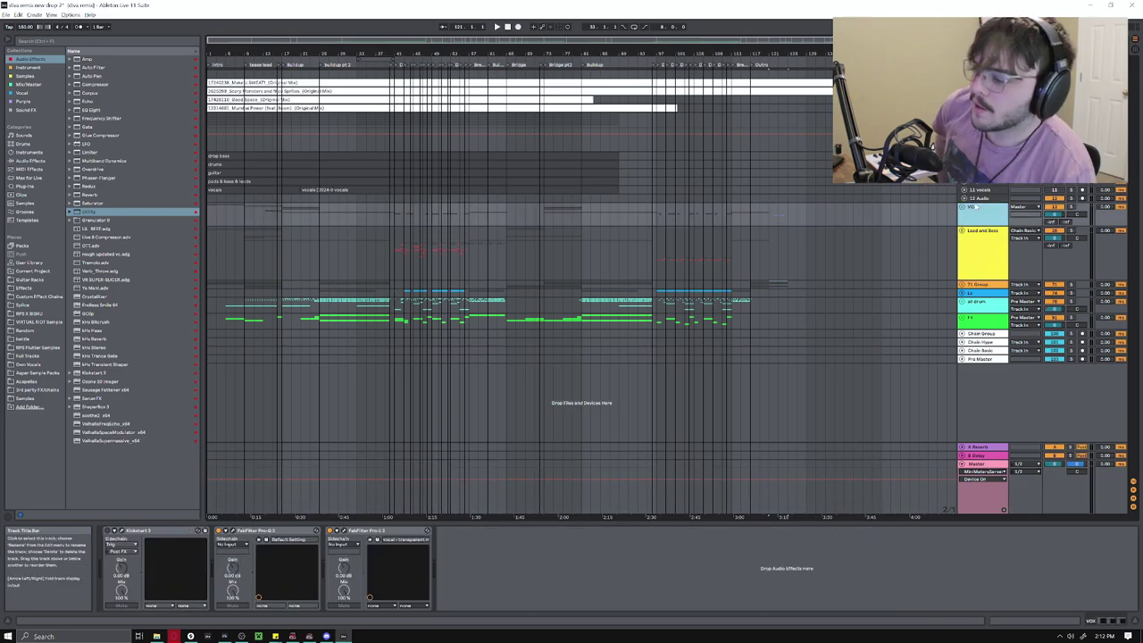
{"action": "left_click", "coordinate": [978, 235]}
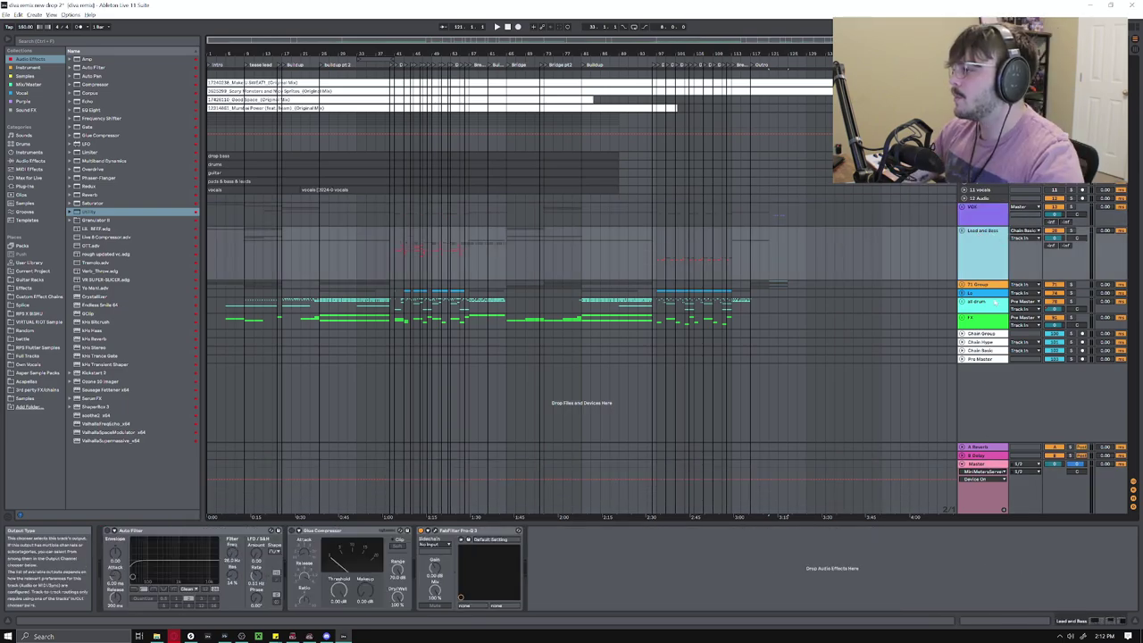
{"action": "left_click", "coordinate": [984, 352]}
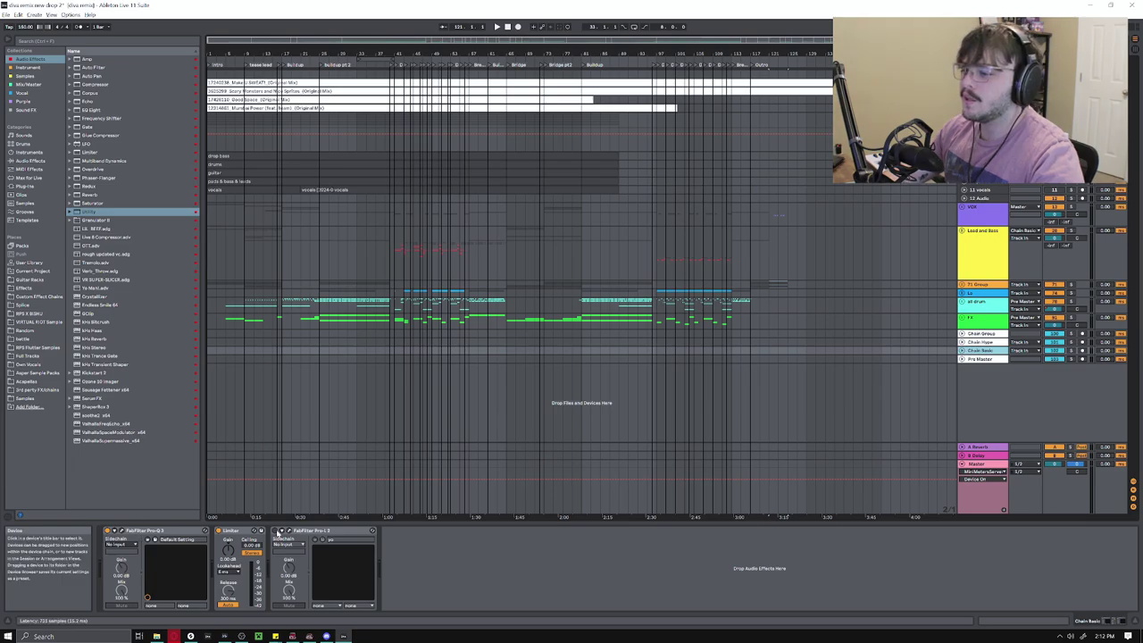
{"action": "left_click", "coordinate": [981, 342]}
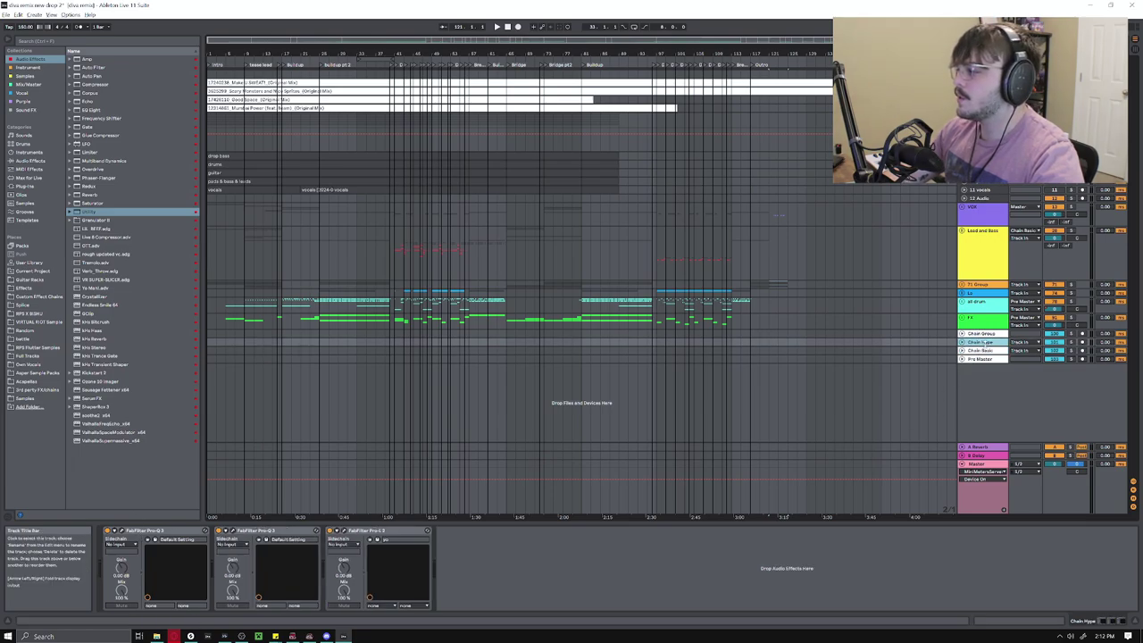
{"action": "left_click", "coordinate": [980, 349]}
{"action": "left_click", "coordinate": [986, 359]}
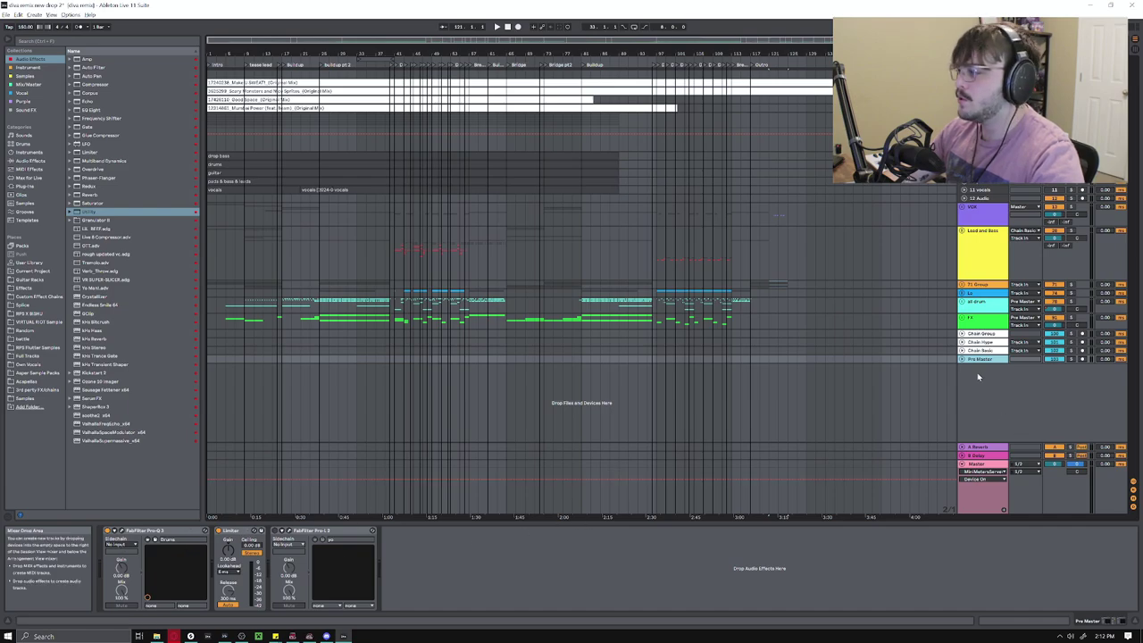
{"action": "left_click", "coordinate": [981, 342]}
{"action": "left_click", "coordinate": [982, 350]}
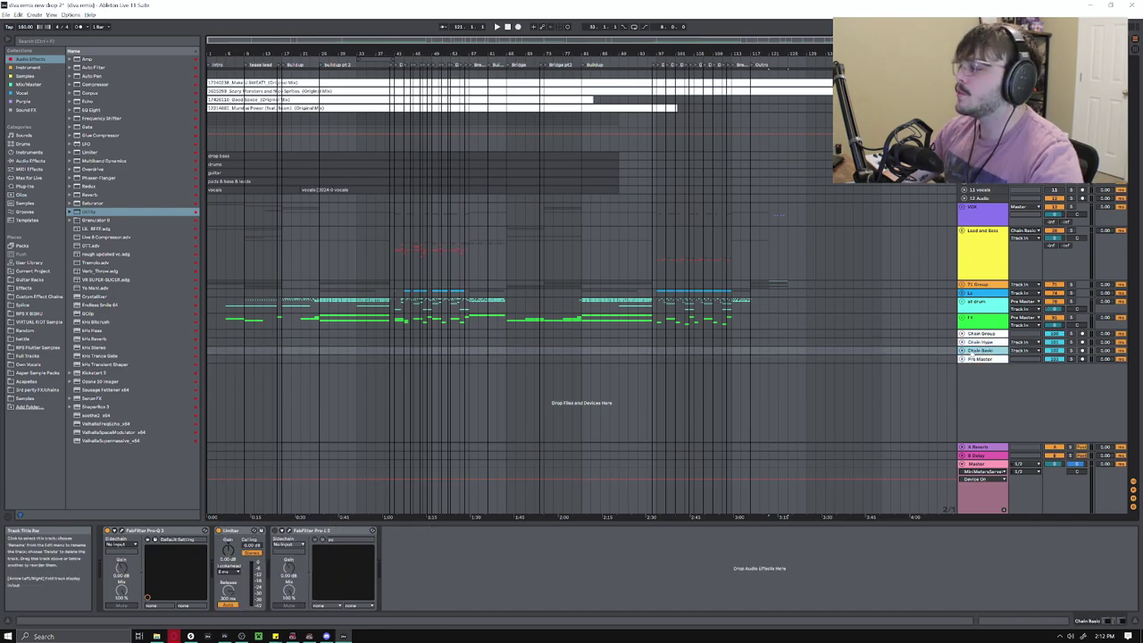
Inspect the FabFilter Pro-Q 3 curve on Chain Basic, close its window, and check the Limiter and FabFilter Pro-L 2
{"action": "left_click", "coordinate": [124, 533]}
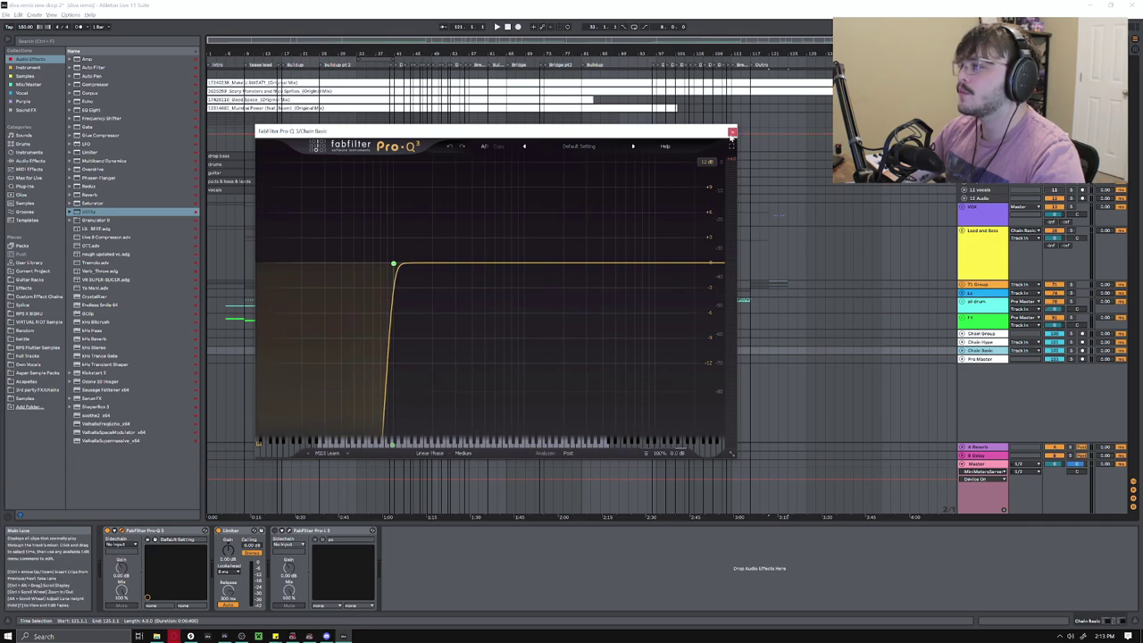
{"action": "left_click", "coordinate": [732, 133]}
{"action": "left_click", "coordinate": [336, 535]}
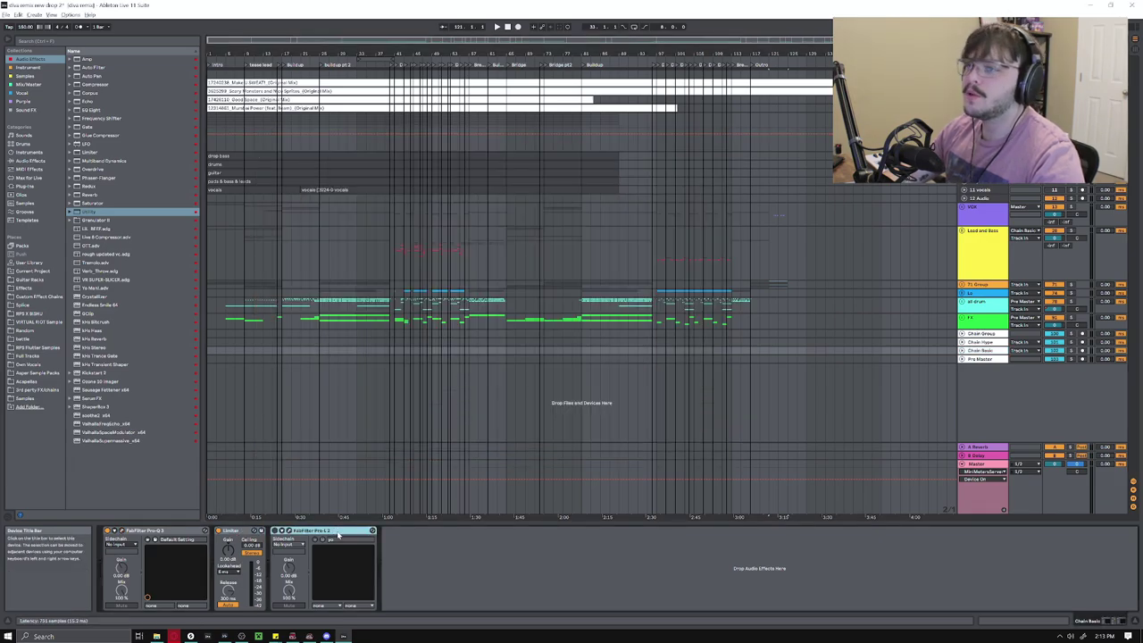
{"action": "left_click", "coordinate": [240, 532]}
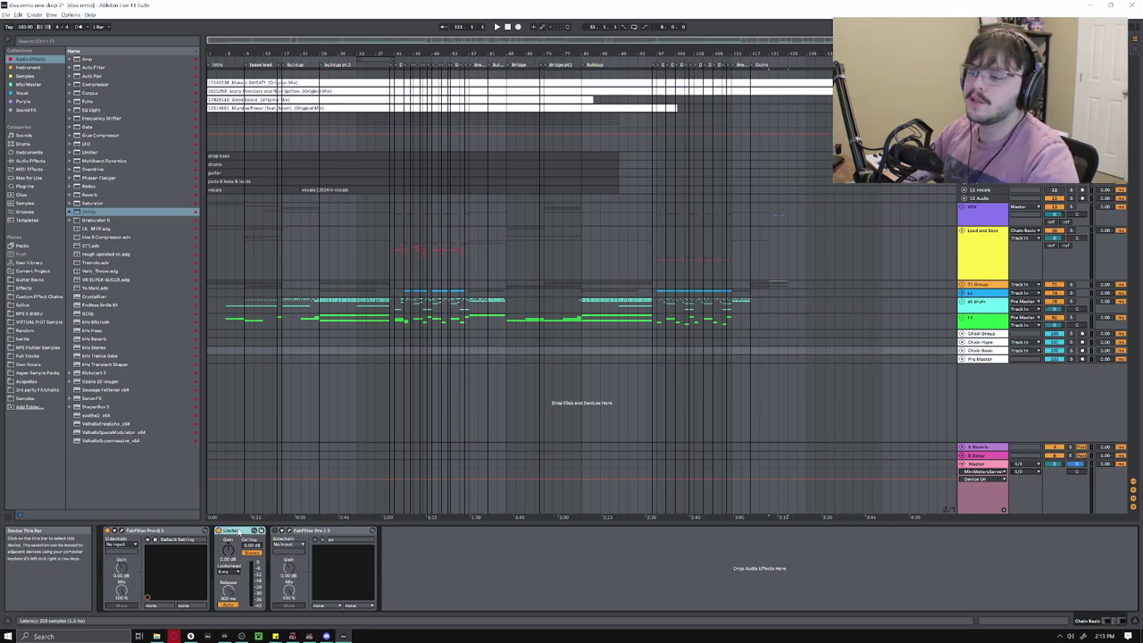
{"action": "left_click", "coordinate": [288, 533]}
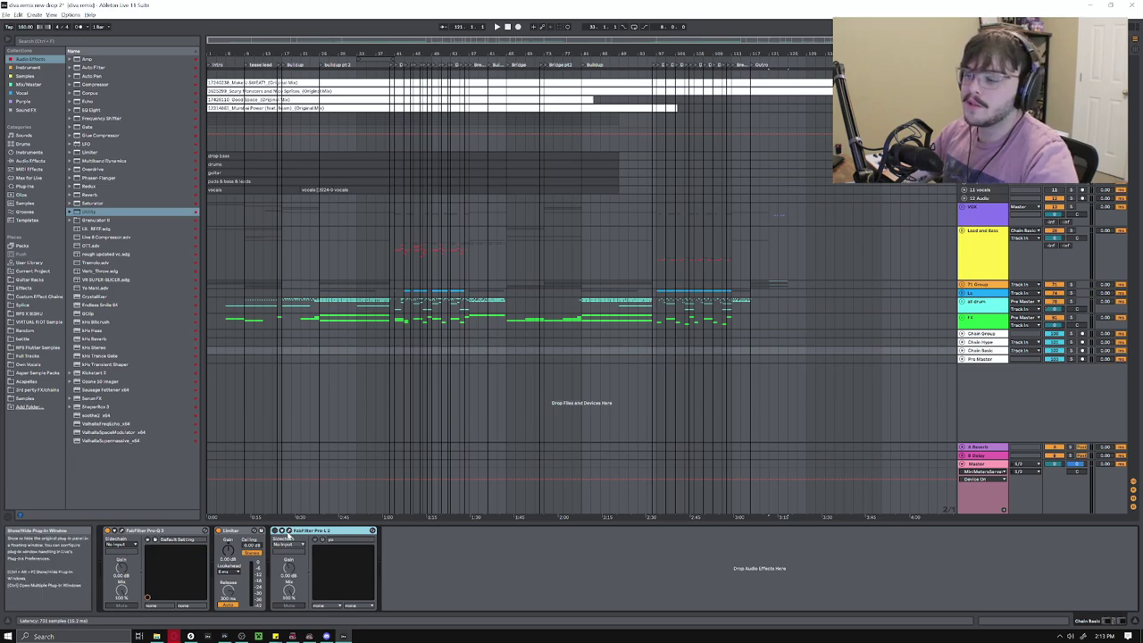
Check the Limiter on Chain Basic, unfold the Chain Basic and Chain Hype tracks, and show the Chain Hype devices
{"action": "left_click", "coordinate": [247, 532]}
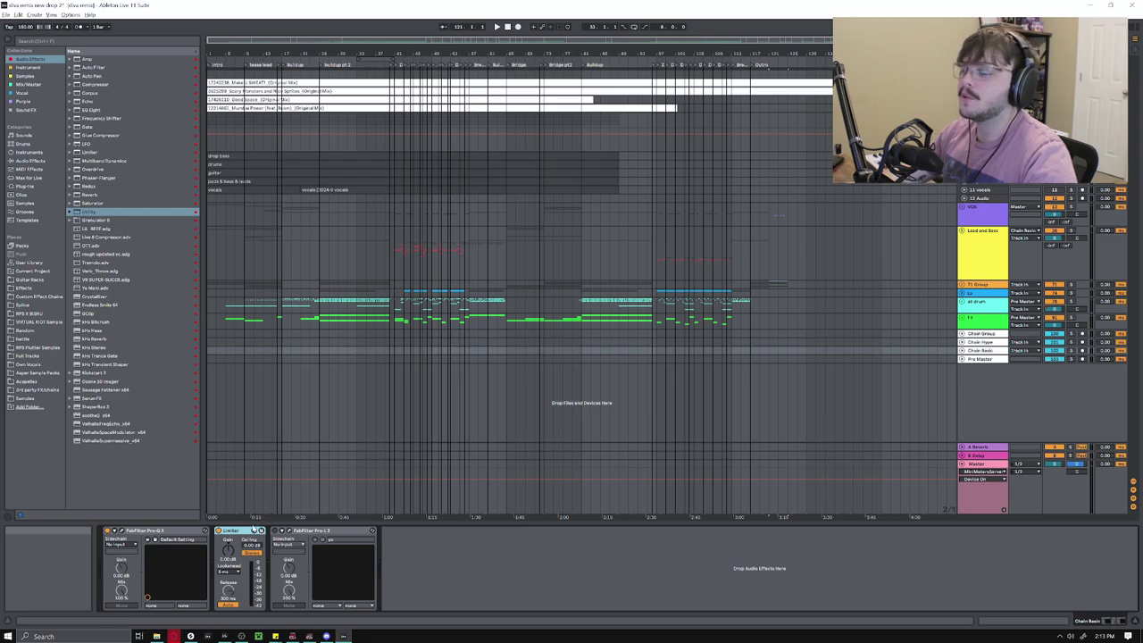
{"action": "left_click", "coordinate": [963, 351]}
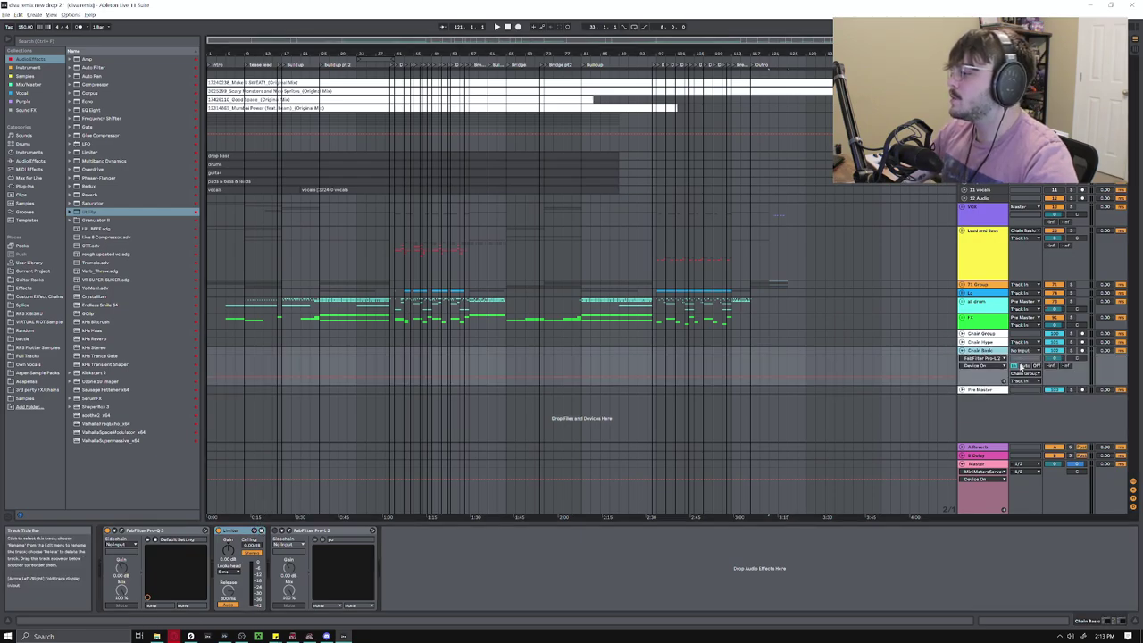
{"action": "left_click", "coordinate": [963, 342]}
{"action": "left_click", "coordinate": [981, 343]}
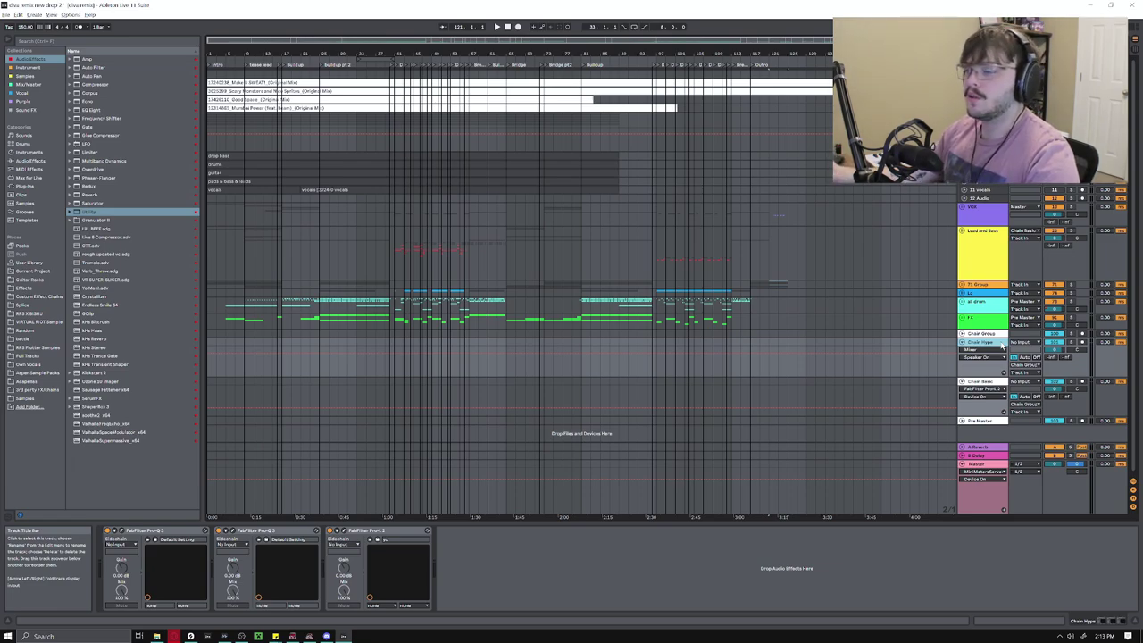
Show the Chain Group devices, inspect the FabFilter Pro-Q 3 curve and close its window, and highlight the compressor rack
{"action": "left_click", "coordinate": [981, 334]}
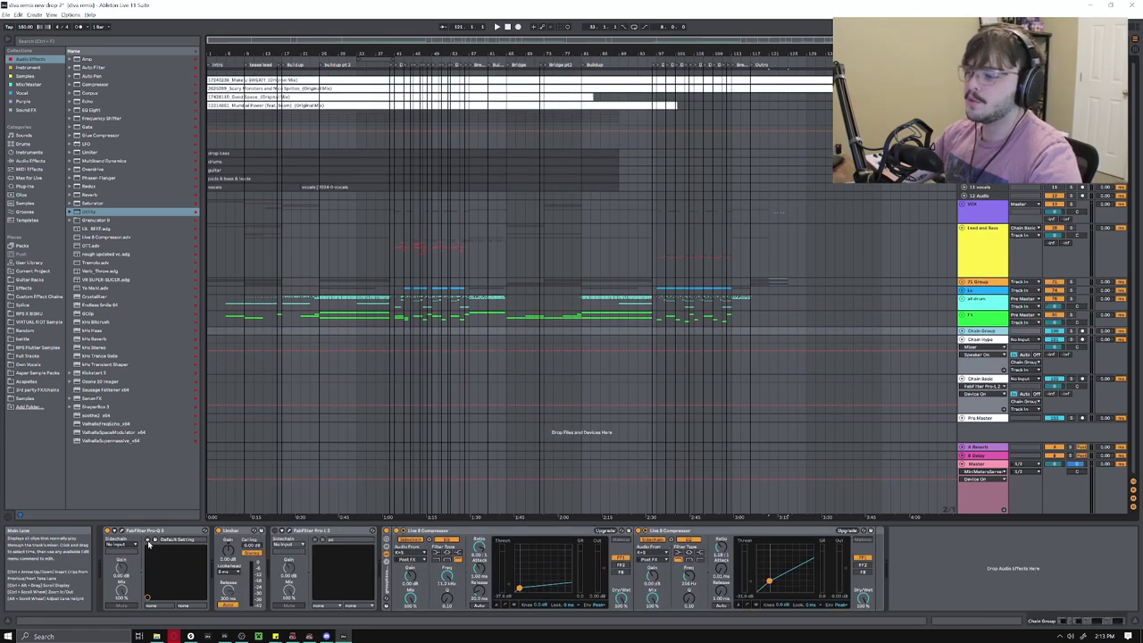
{"action": "left_click", "coordinate": [122, 531]}
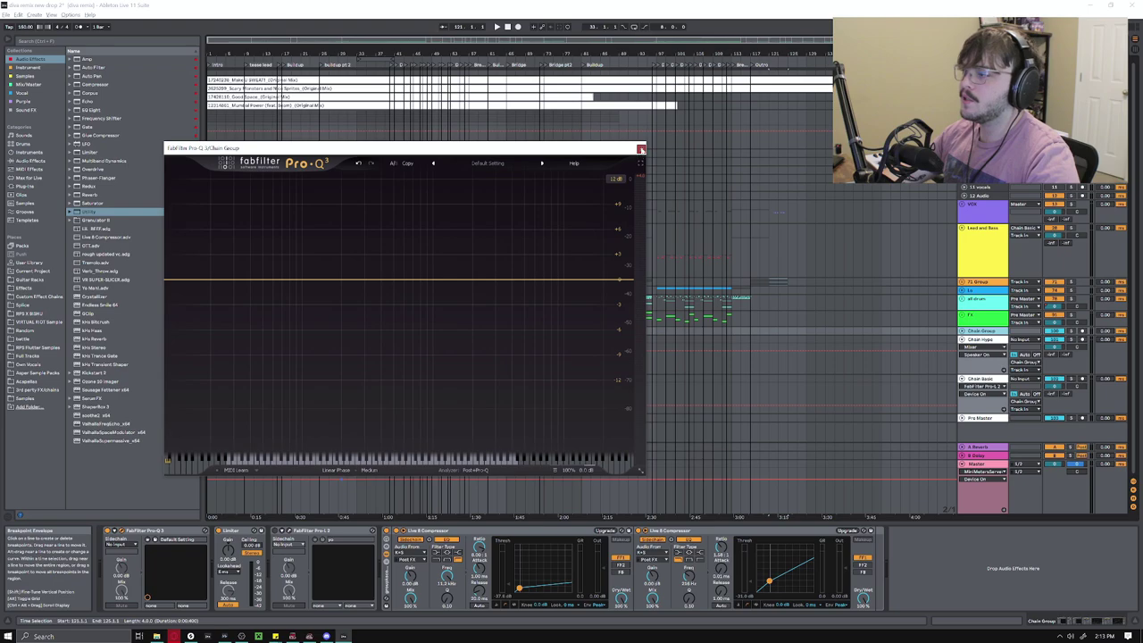
{"action": "left_click", "coordinate": [642, 149]}
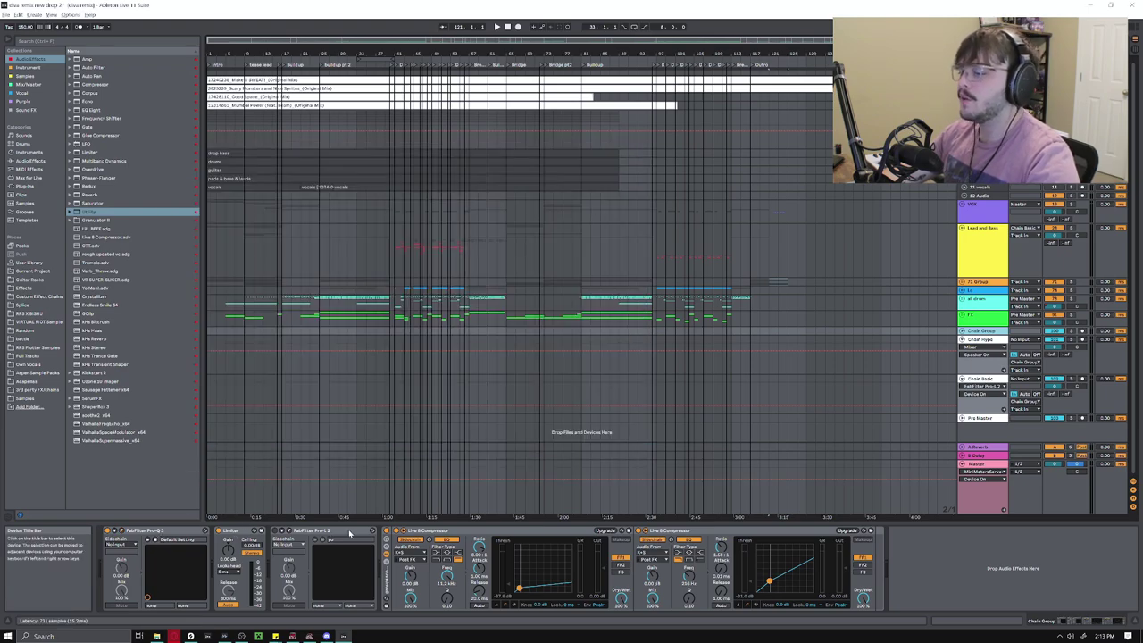
{"action": "left_click", "coordinate": [414, 533]}
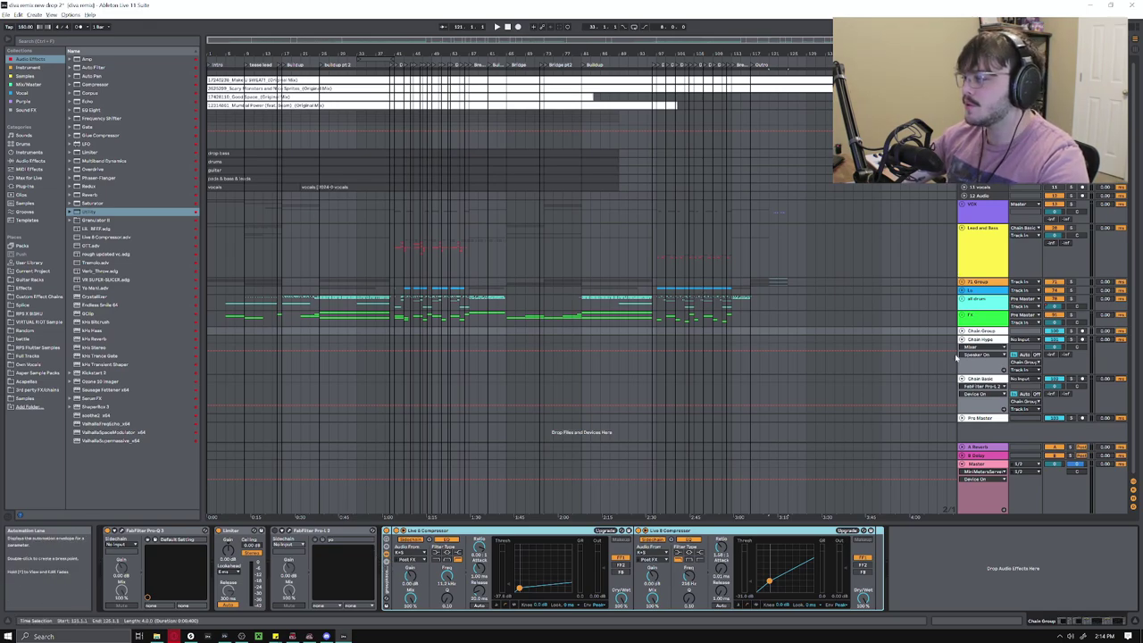
Unfold the Pre Master track and inspect the FabFilter Pro-Q 3 curve in its device chain
{"action": "scroll", "coordinate": [960, 321], "scroll_direction": "down", "scroll_amount": 2}
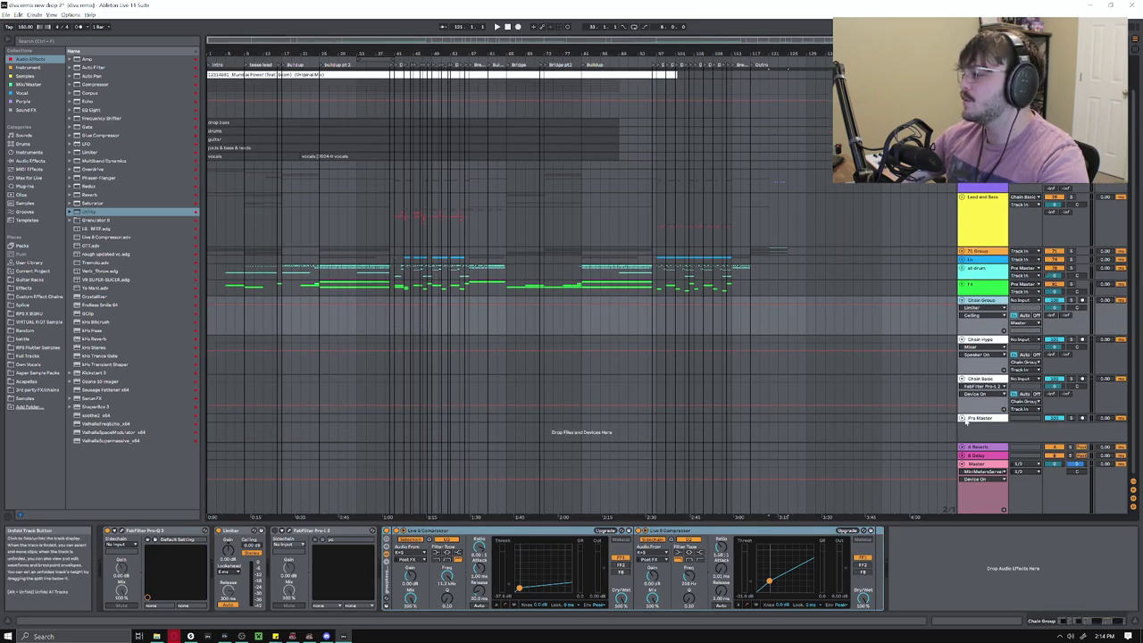
{"action": "left_click", "coordinate": [963, 419]}
{"action": "left_click", "coordinate": [702, 391]}
{"action": "scroll", "coordinate": [702, 393], "scroll_direction": "down", "scroll_amount": 2}
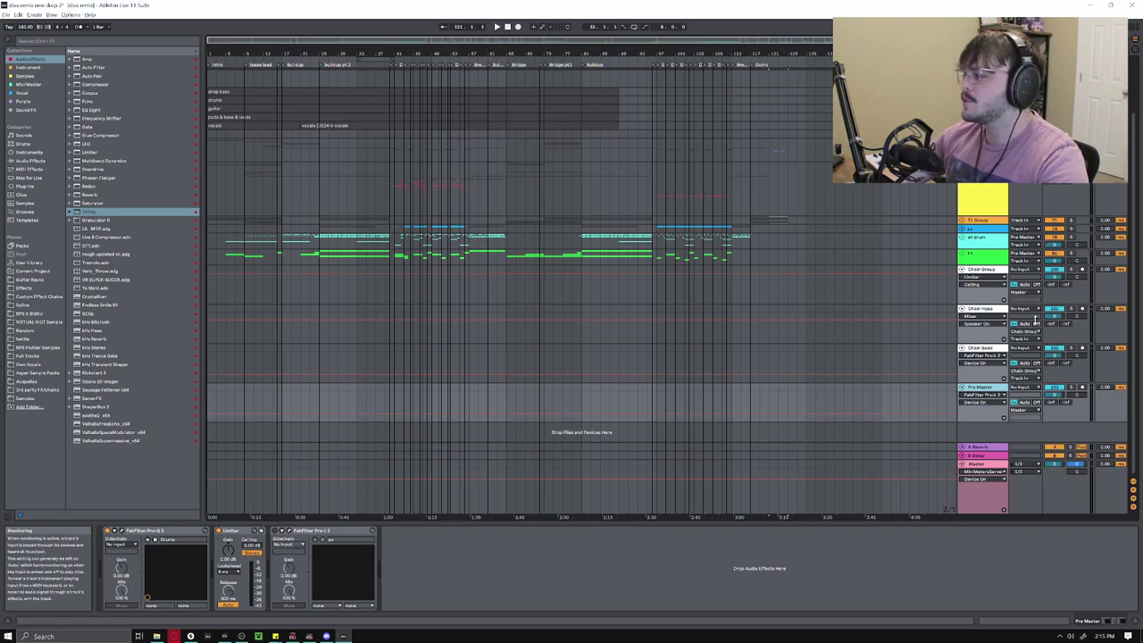
{"action": "left_click", "coordinate": [121, 531]}
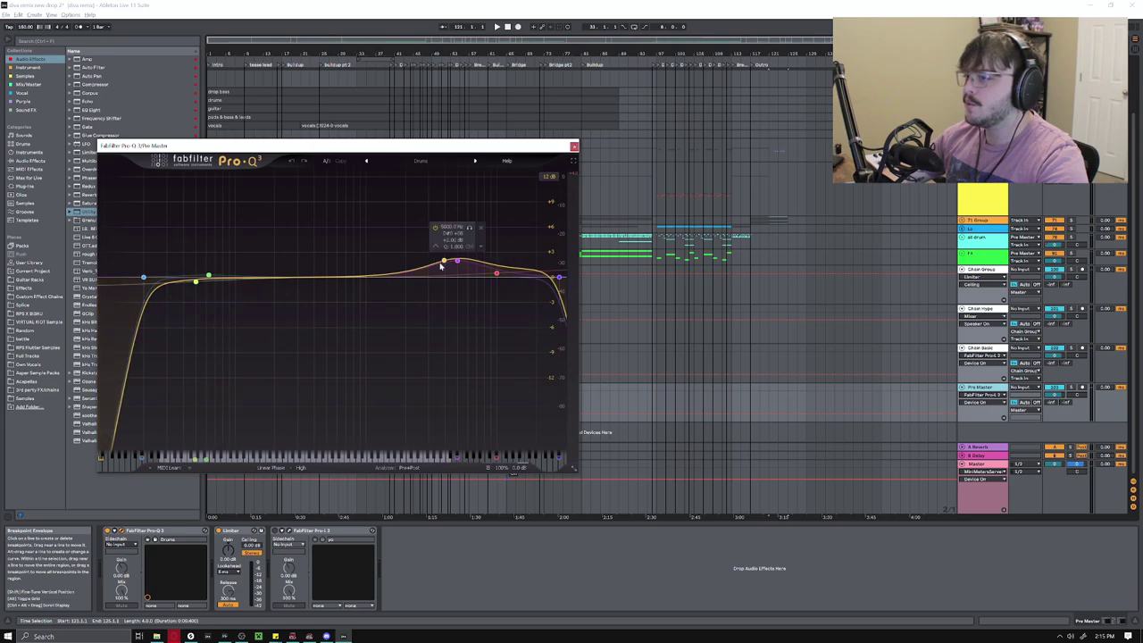
{"action": "left_click", "coordinate": [1036, 404]}
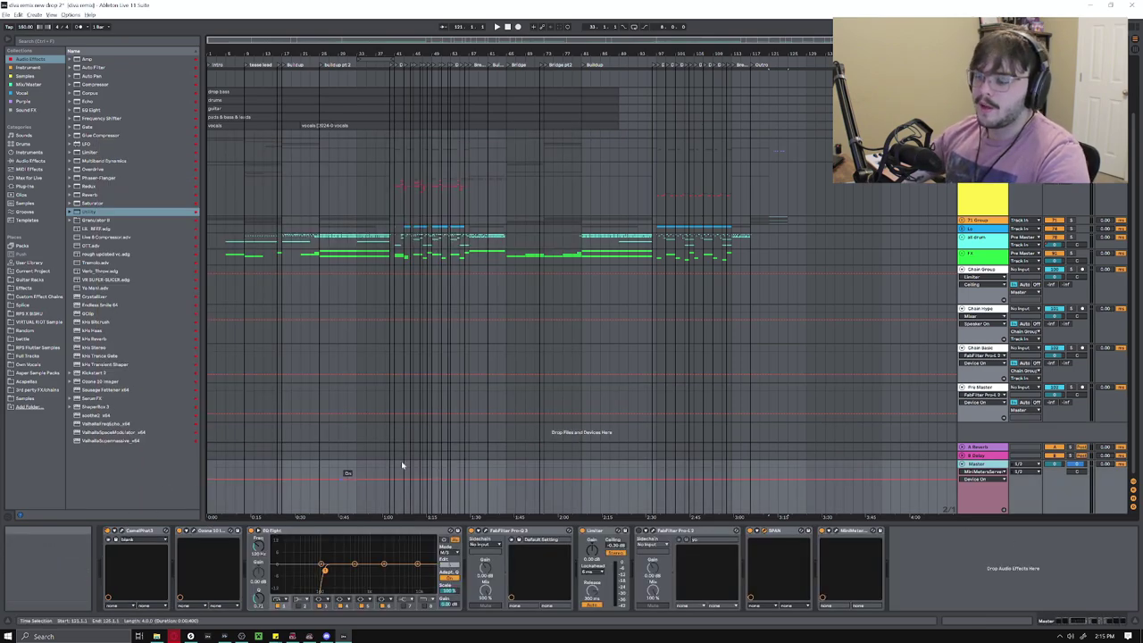
Inspect the CamelPhat3 compressor, master and distortion controls on the Master track, and close the plug-in window
{"action": "left_click", "coordinate": [138, 536]}
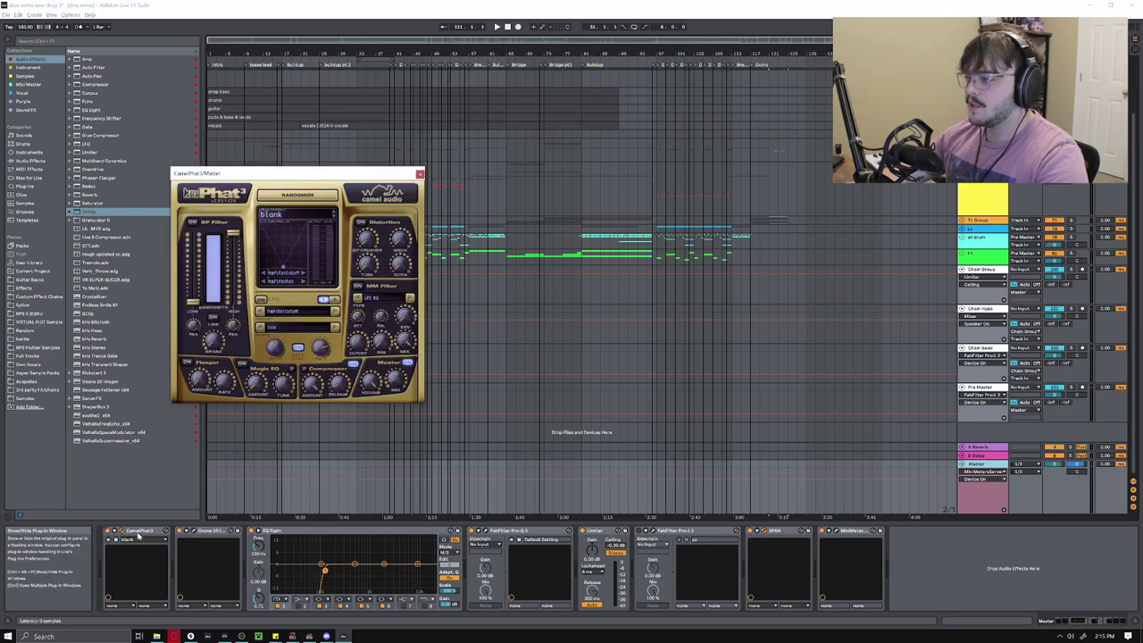
{"action": "left_click", "coordinate": [419, 173]}
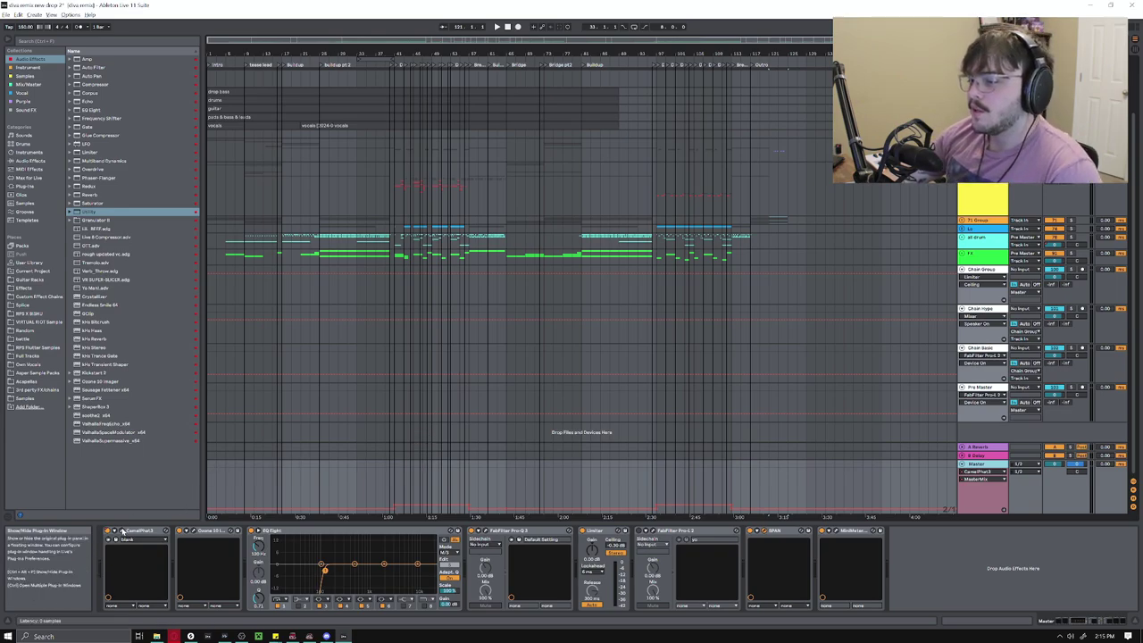
{"action": "left_click", "coordinate": [122, 531]}
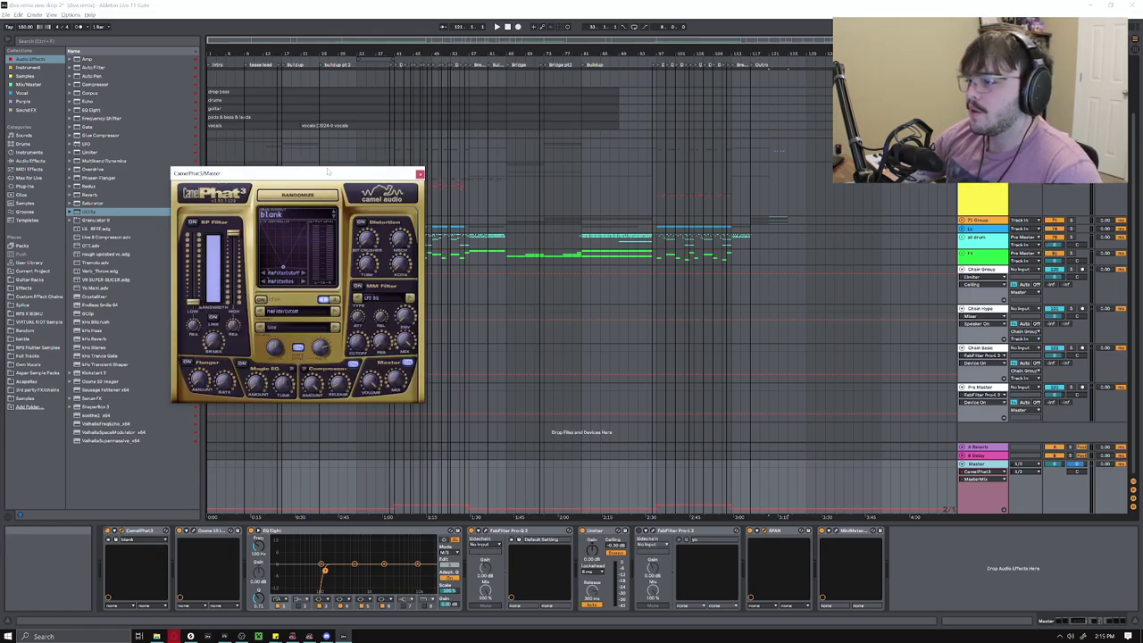
{"action": "left_click_drag", "start_coordinate": [326, 175], "coordinate": [358, 141]}
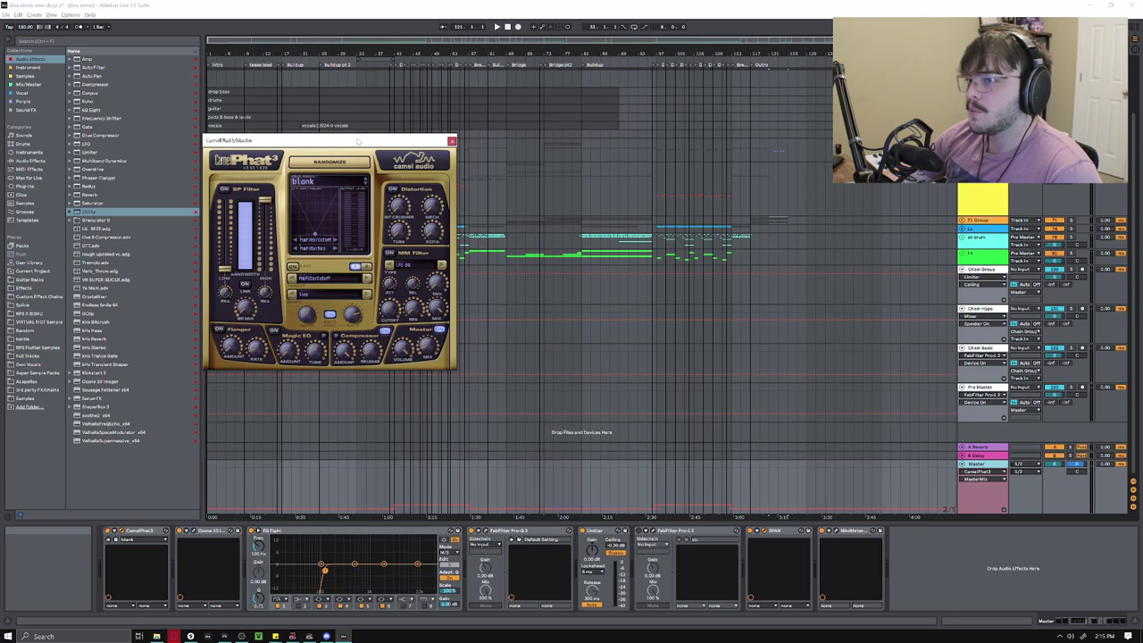
{"action": "mouse_move", "coordinate": [345, 351]}
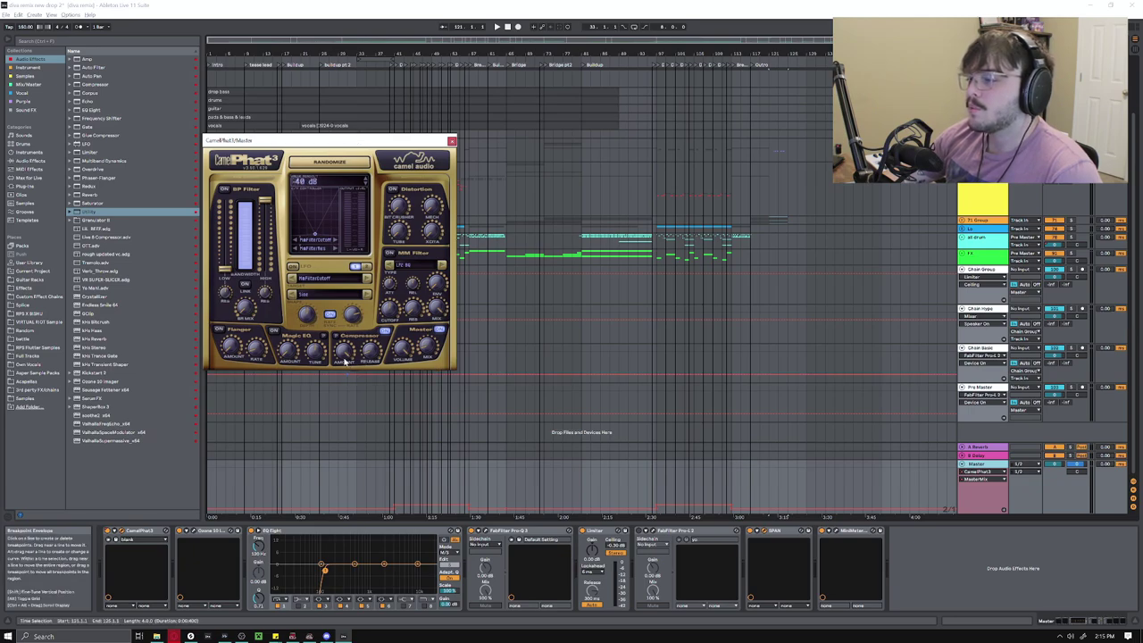
{"action": "mouse_move", "coordinate": [426, 349]}
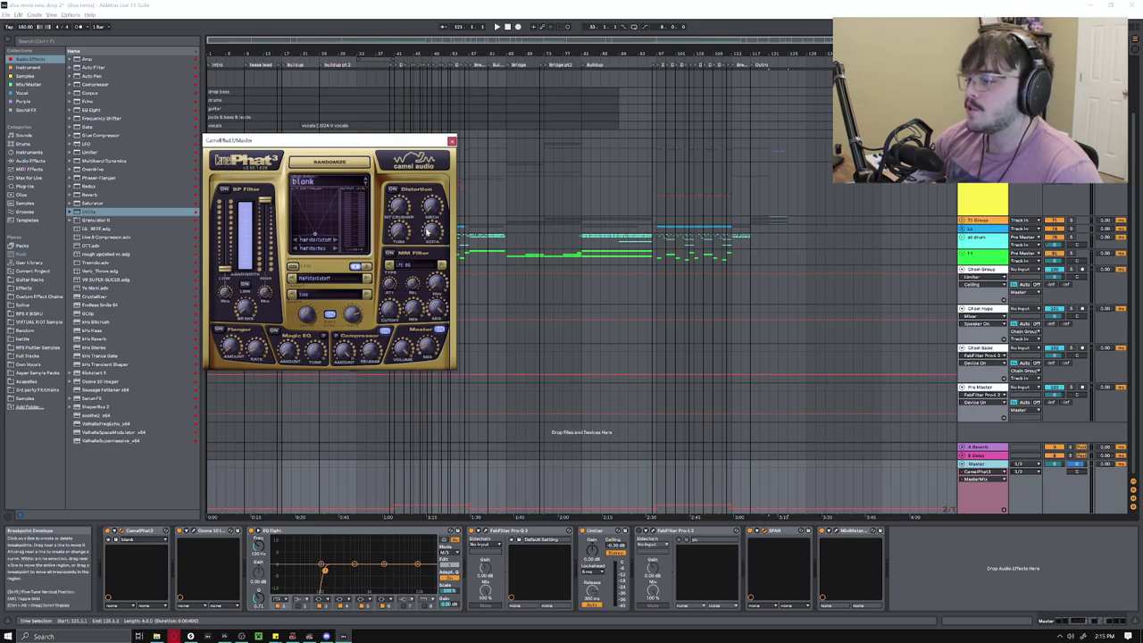
{"action": "left_click", "coordinate": [452, 141]}
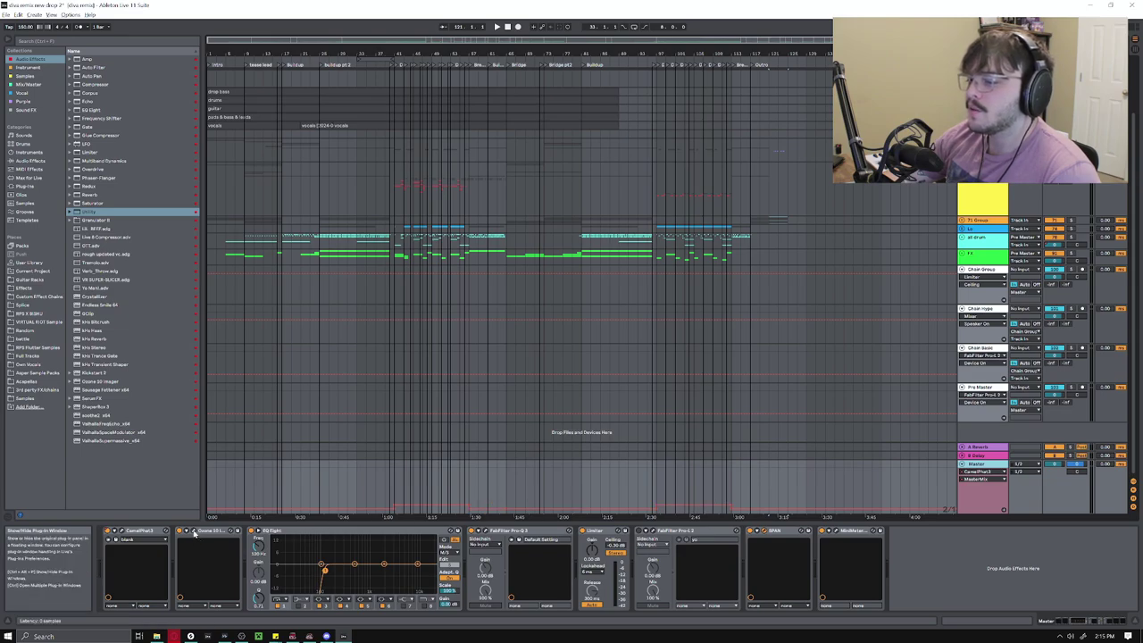
Review the Ozone imager, EQ Eight and FabFilter Pro-Q 3 on the Master track, and close the Pro-Q 3 window
{"action": "left_click_drag", "start_coordinate": [1, 359], "coordinate": [2, 335]}
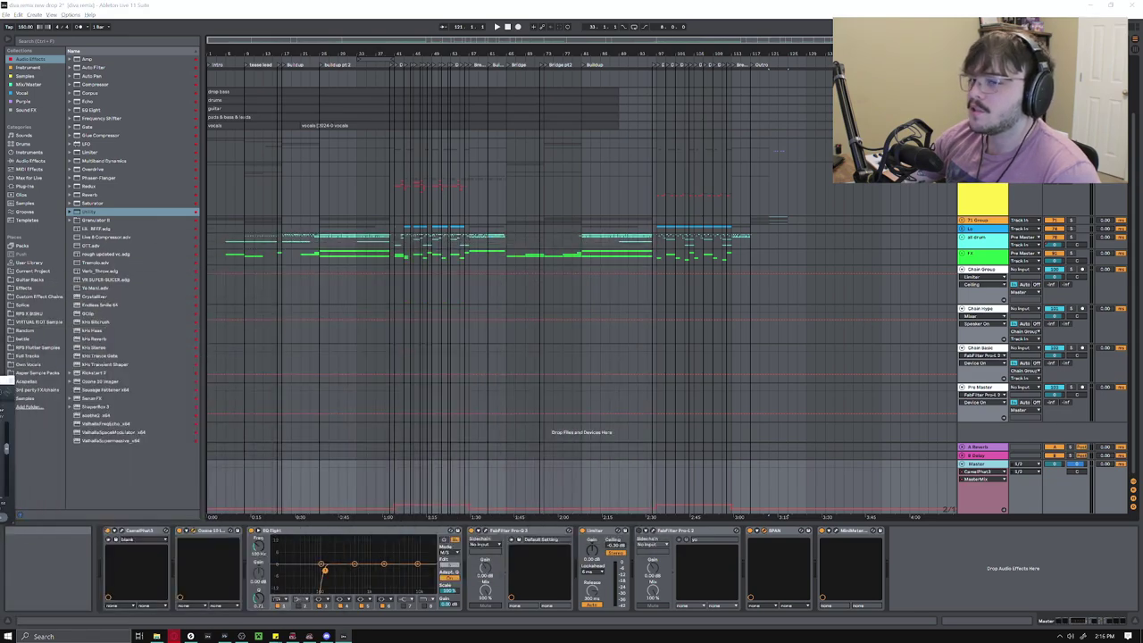
{"action": "left_click", "coordinate": [303, 531]}
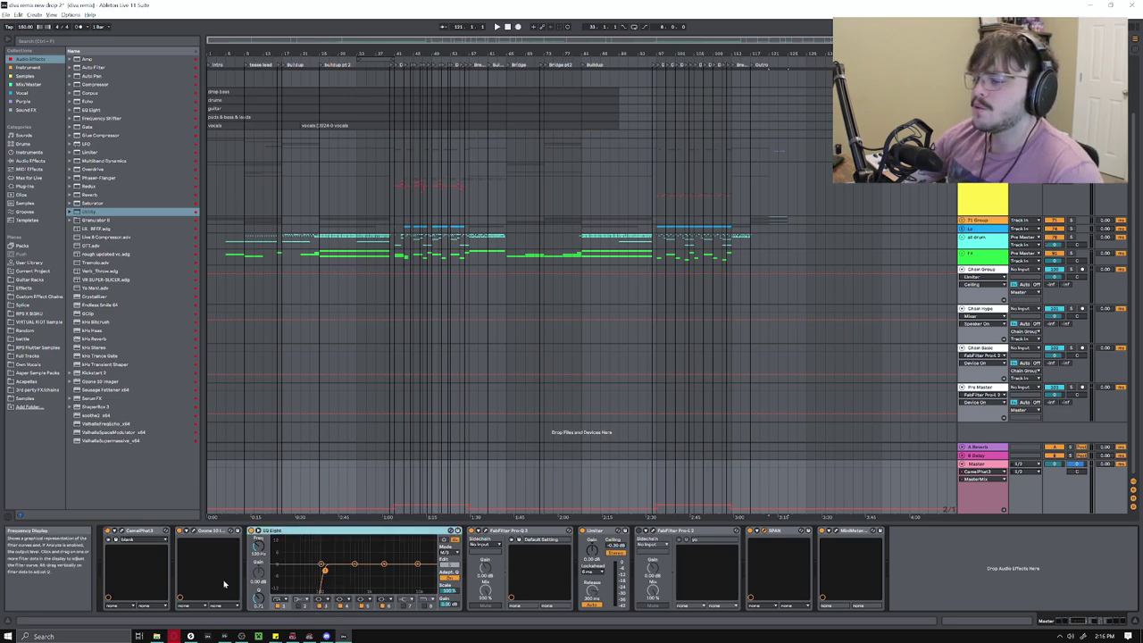
{"action": "left_click", "coordinate": [487, 536]}
{"action": "left_click", "coordinate": [485, 534]}
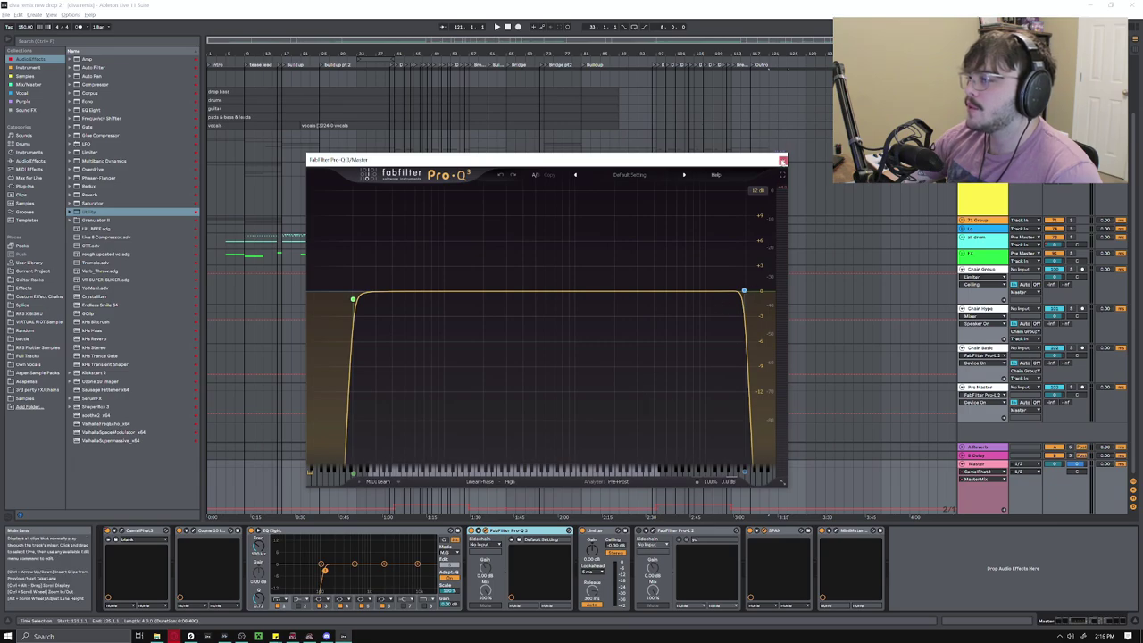
{"action": "left_click", "coordinate": [784, 161]}
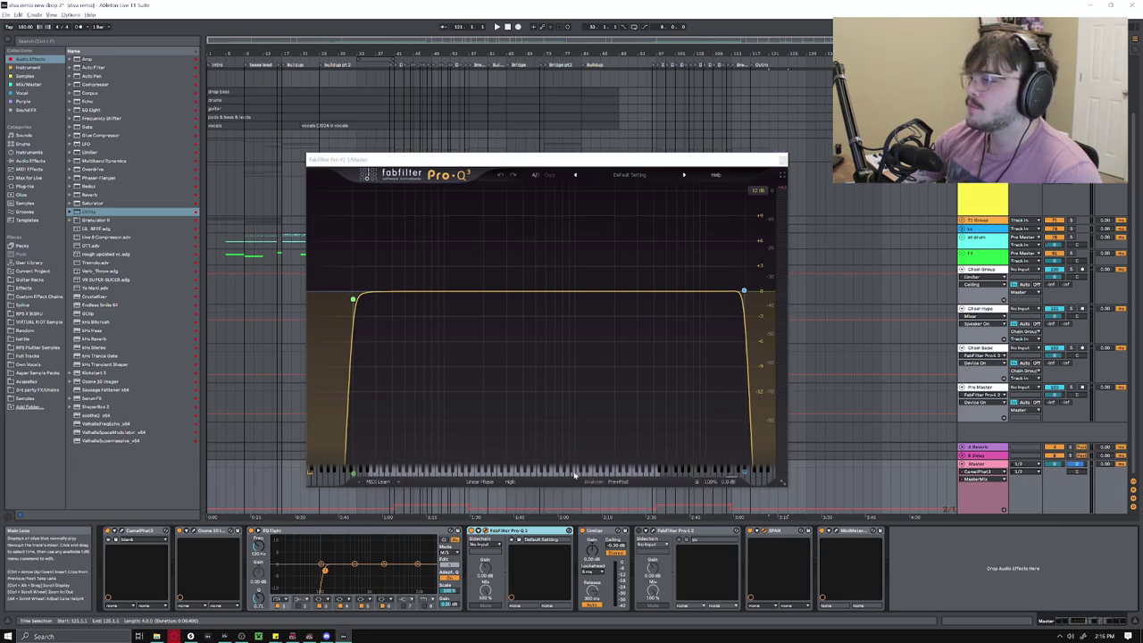